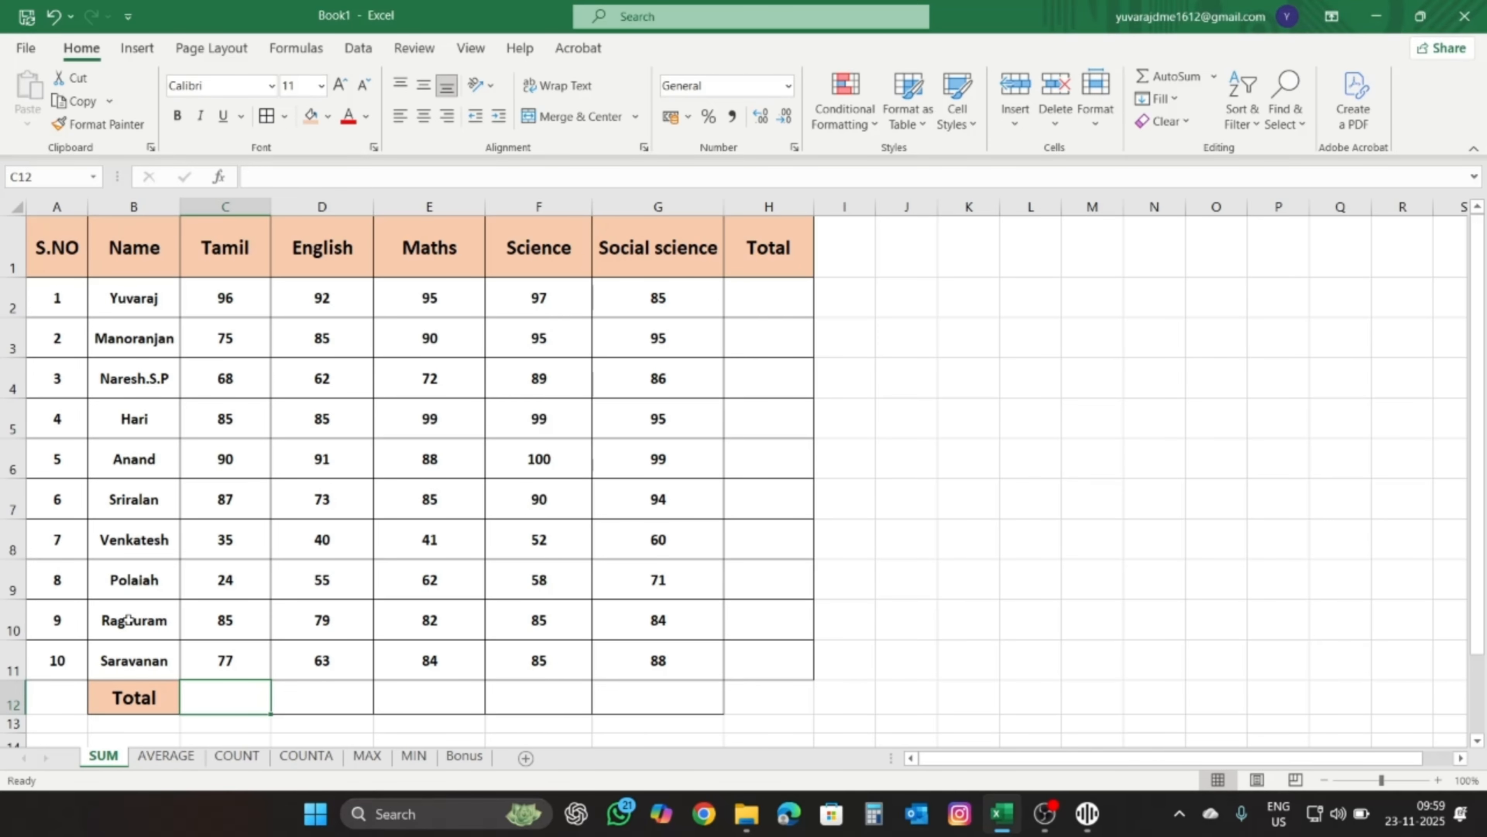
- Examine the marks table's name and subject headers, the Tamil marks in C2:C11 and their total cell C12
click(125, 300)
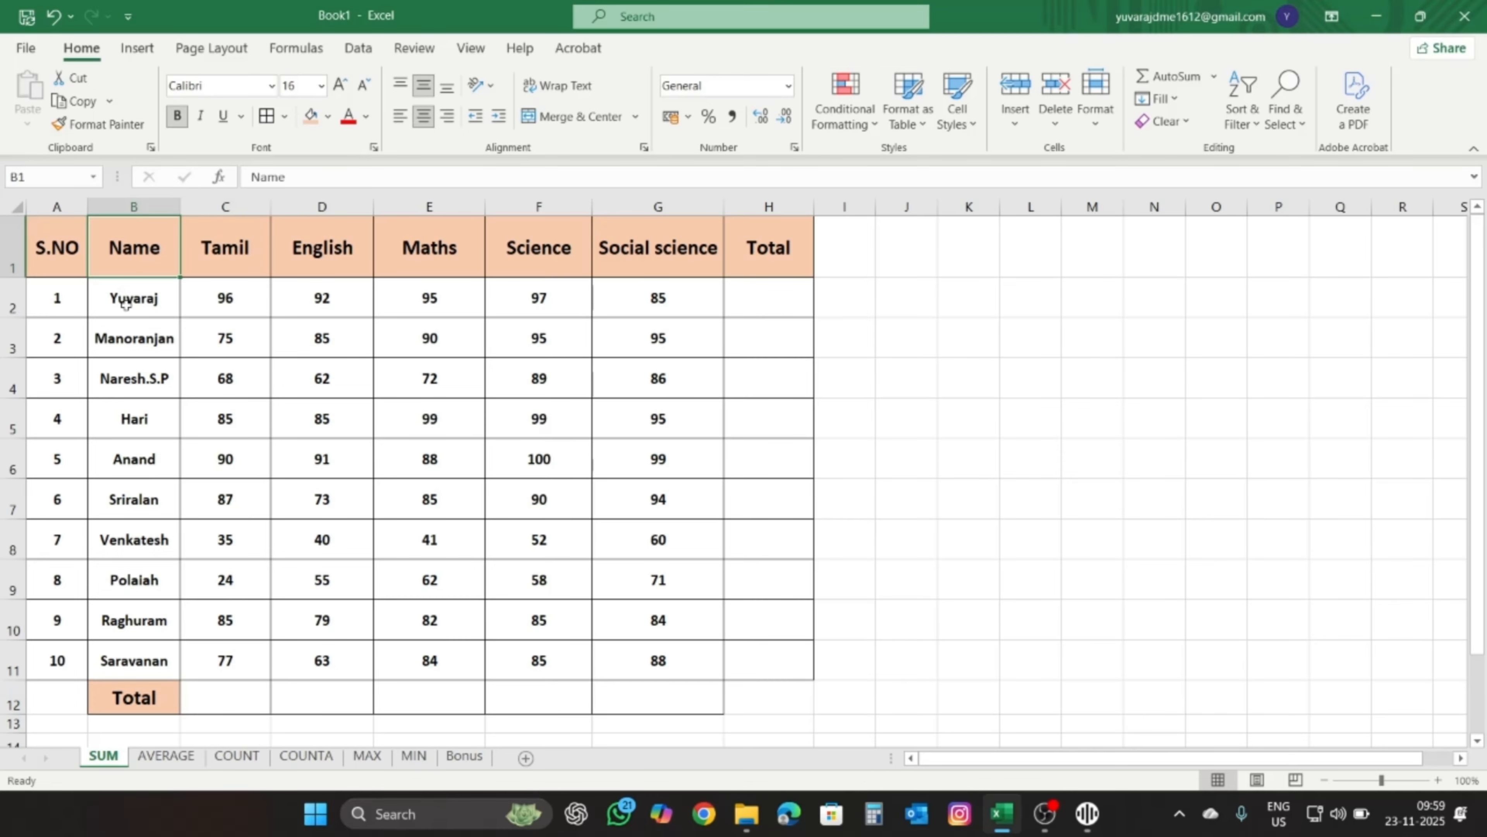
key(ctrl+shift+Down)
drag(249, 246, 814, 258)
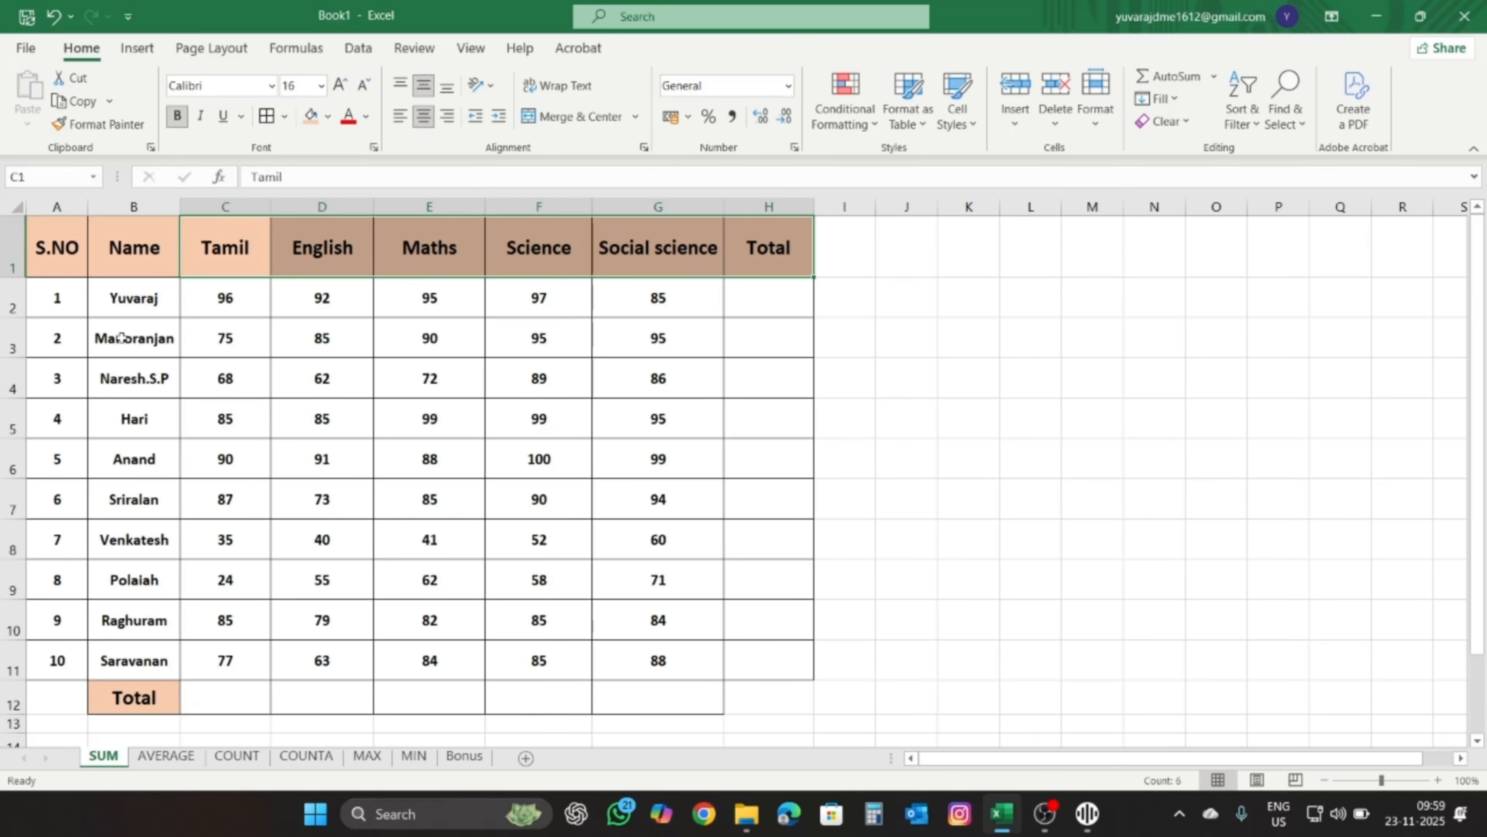
click(131, 296)
click(322, 258)
click(433, 243)
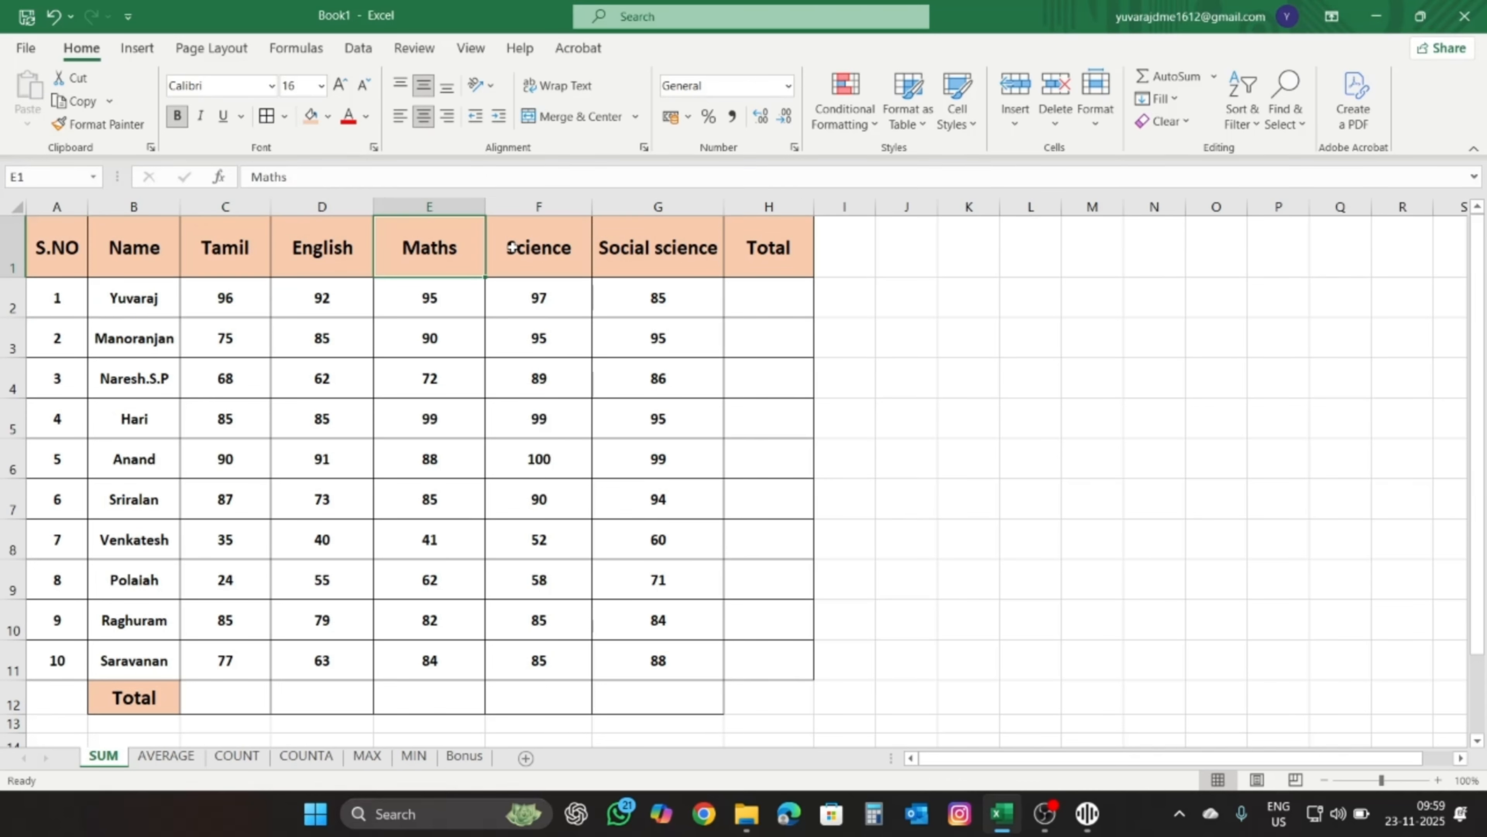
click(541, 250)
click(651, 250)
click(736, 248)
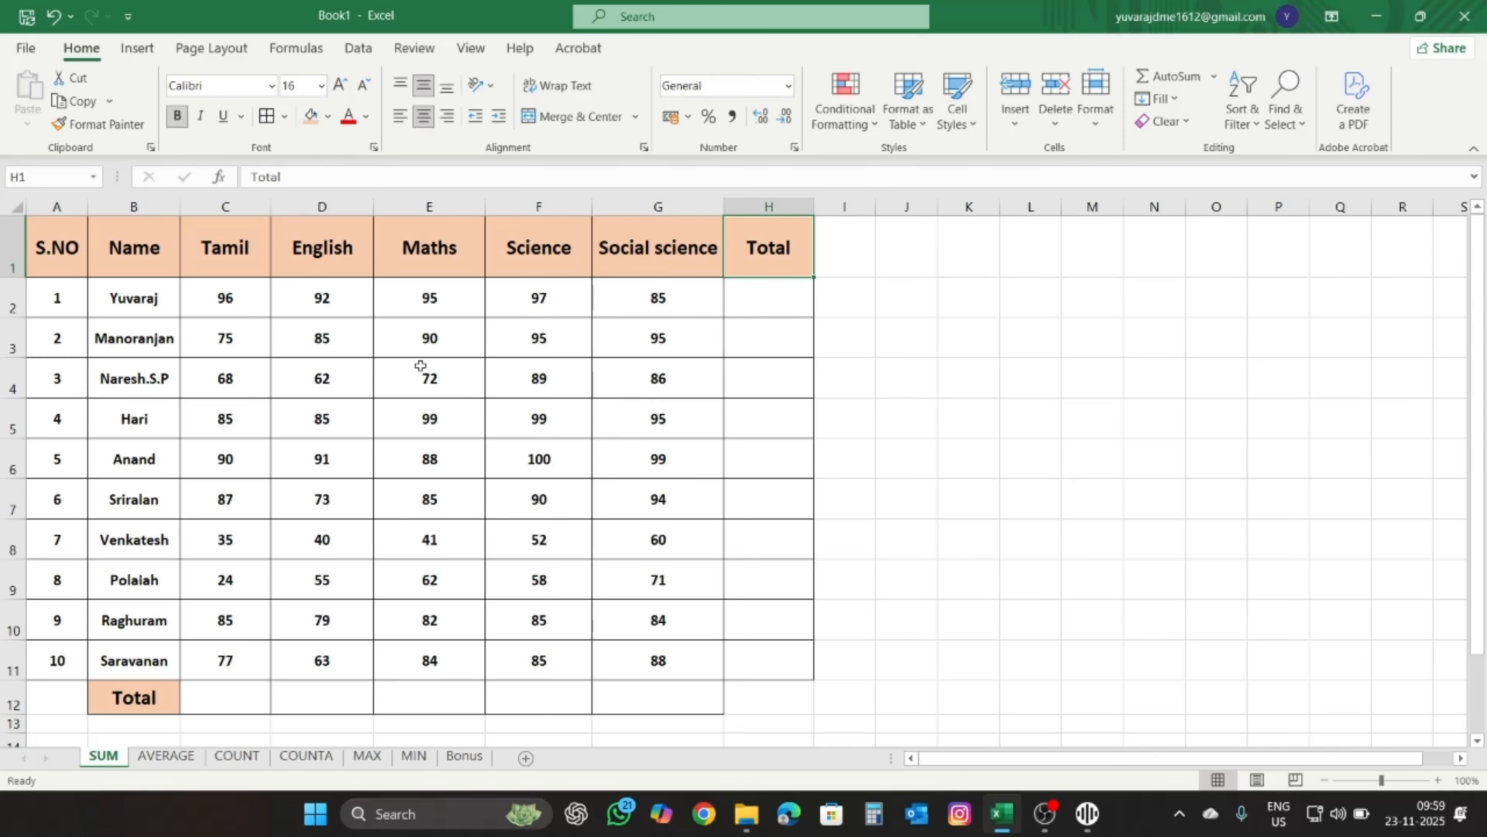
click(234, 262)
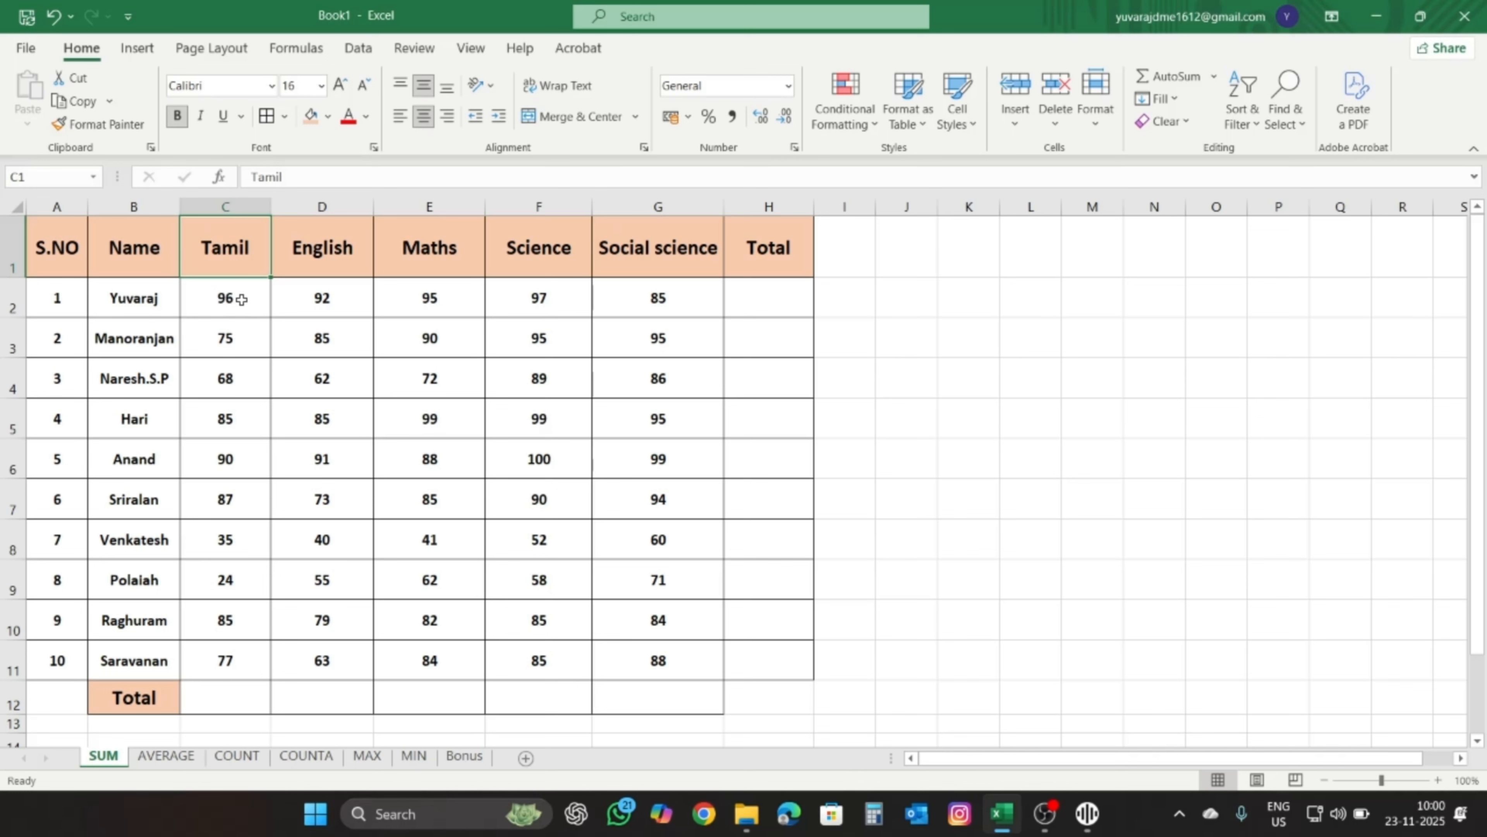
drag(242, 299, 258, 674)
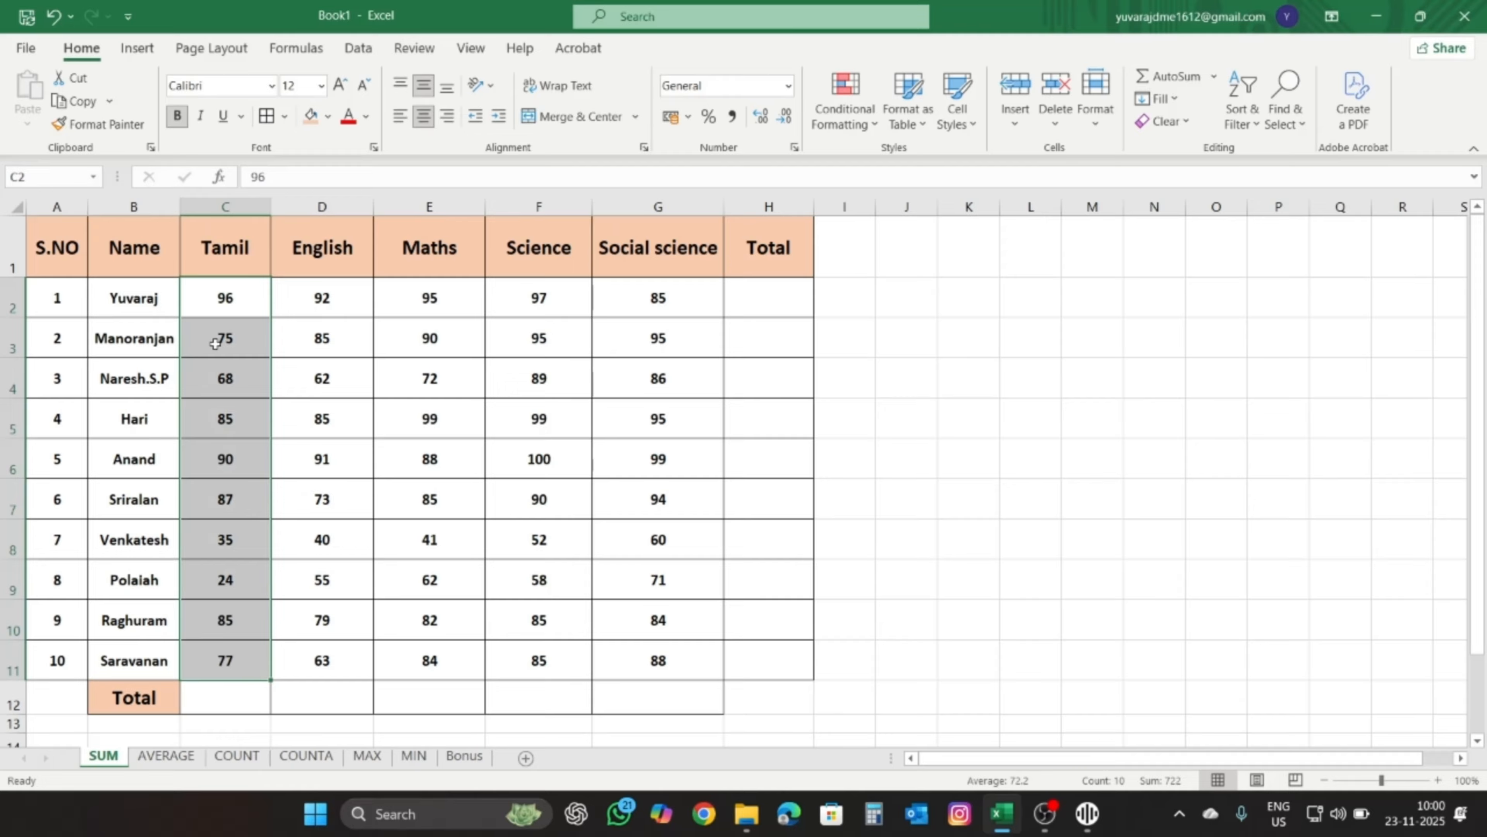
click(226, 704)
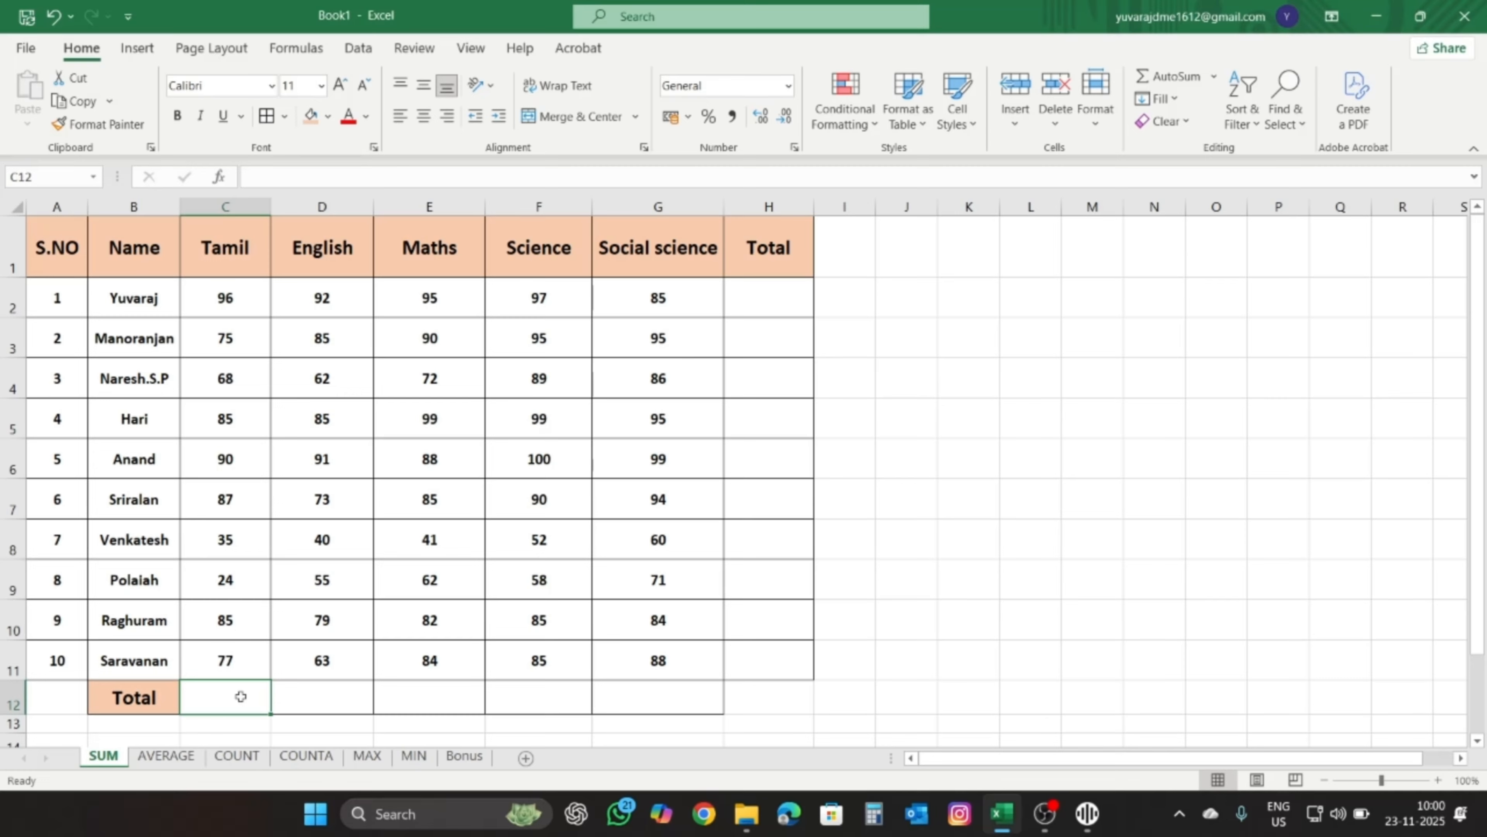
click(226, 306)
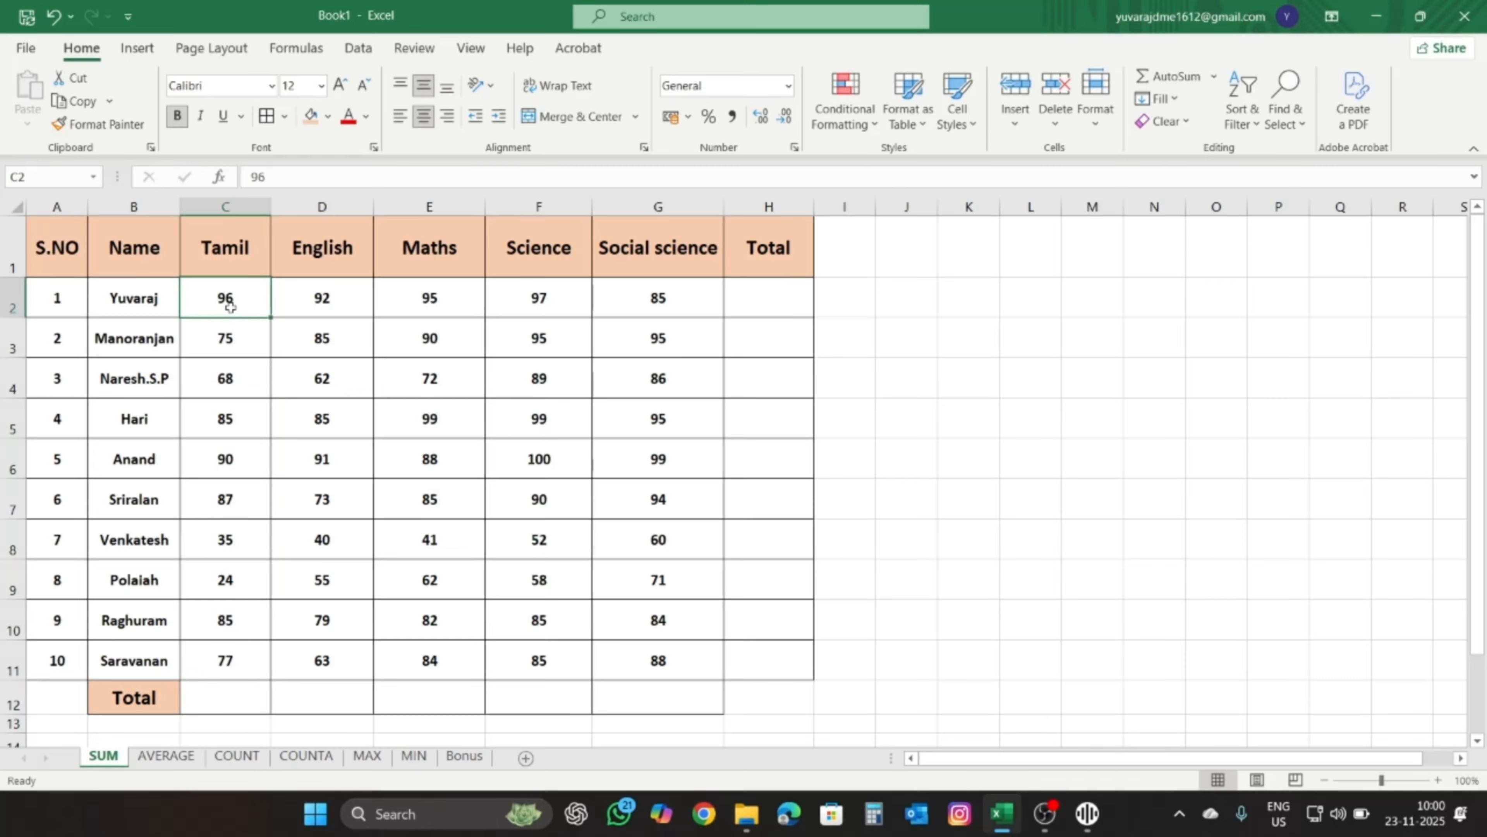
drag(235, 306, 237, 659)
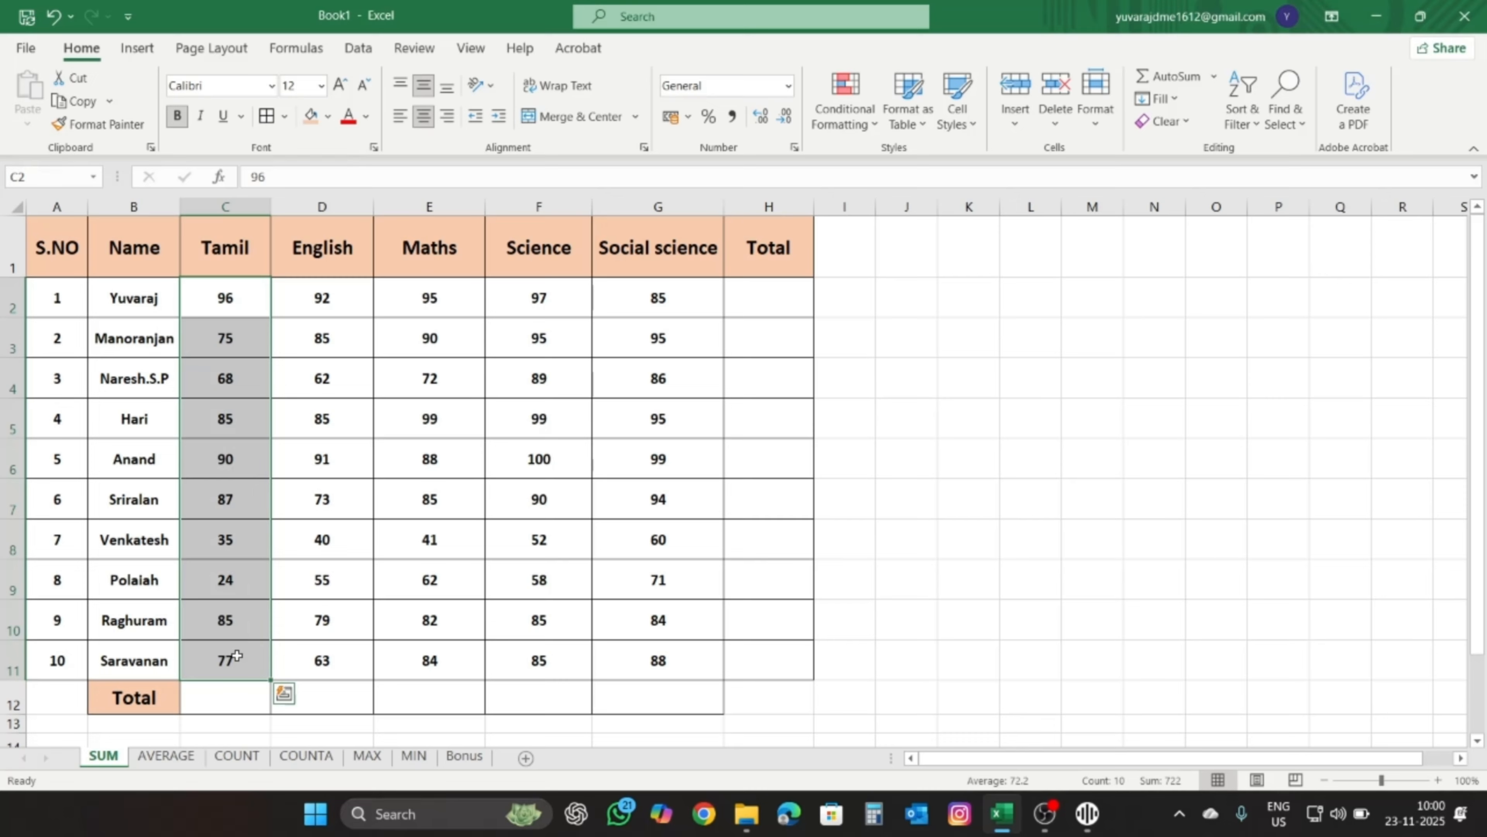
click(217, 697)
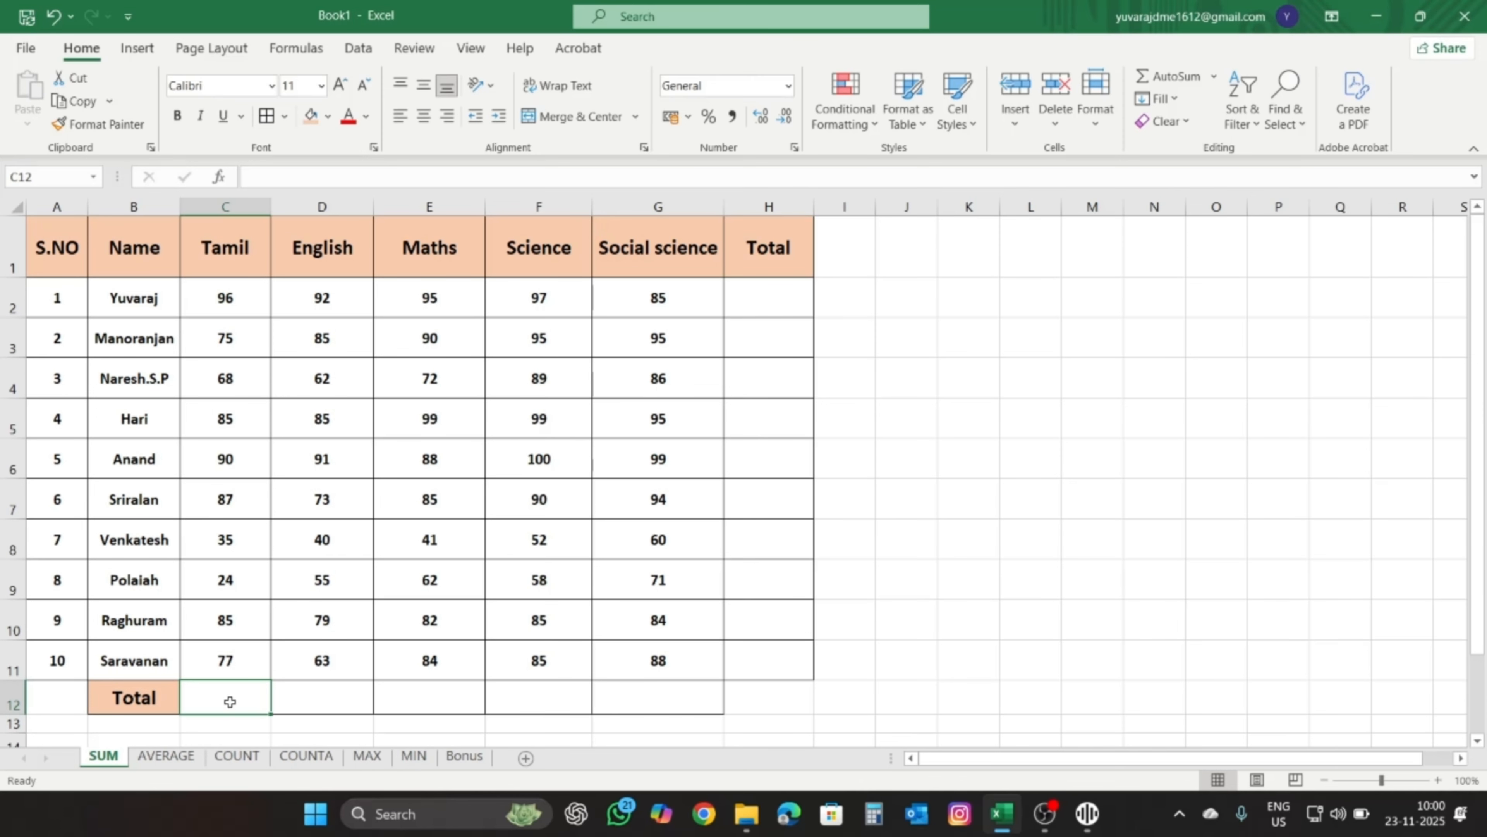
text(=)
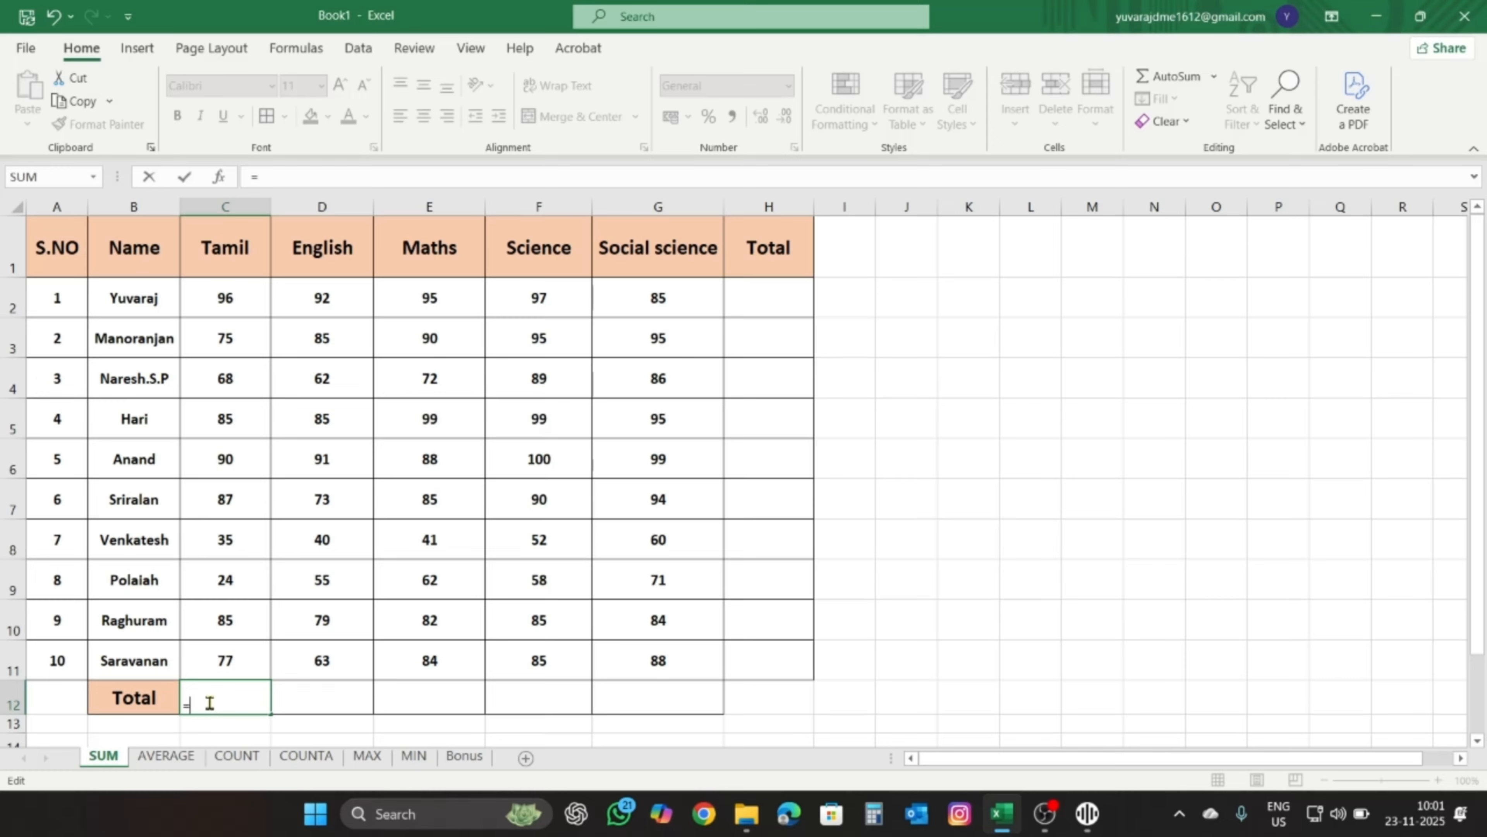
key(BackSpace)
text(4465497)
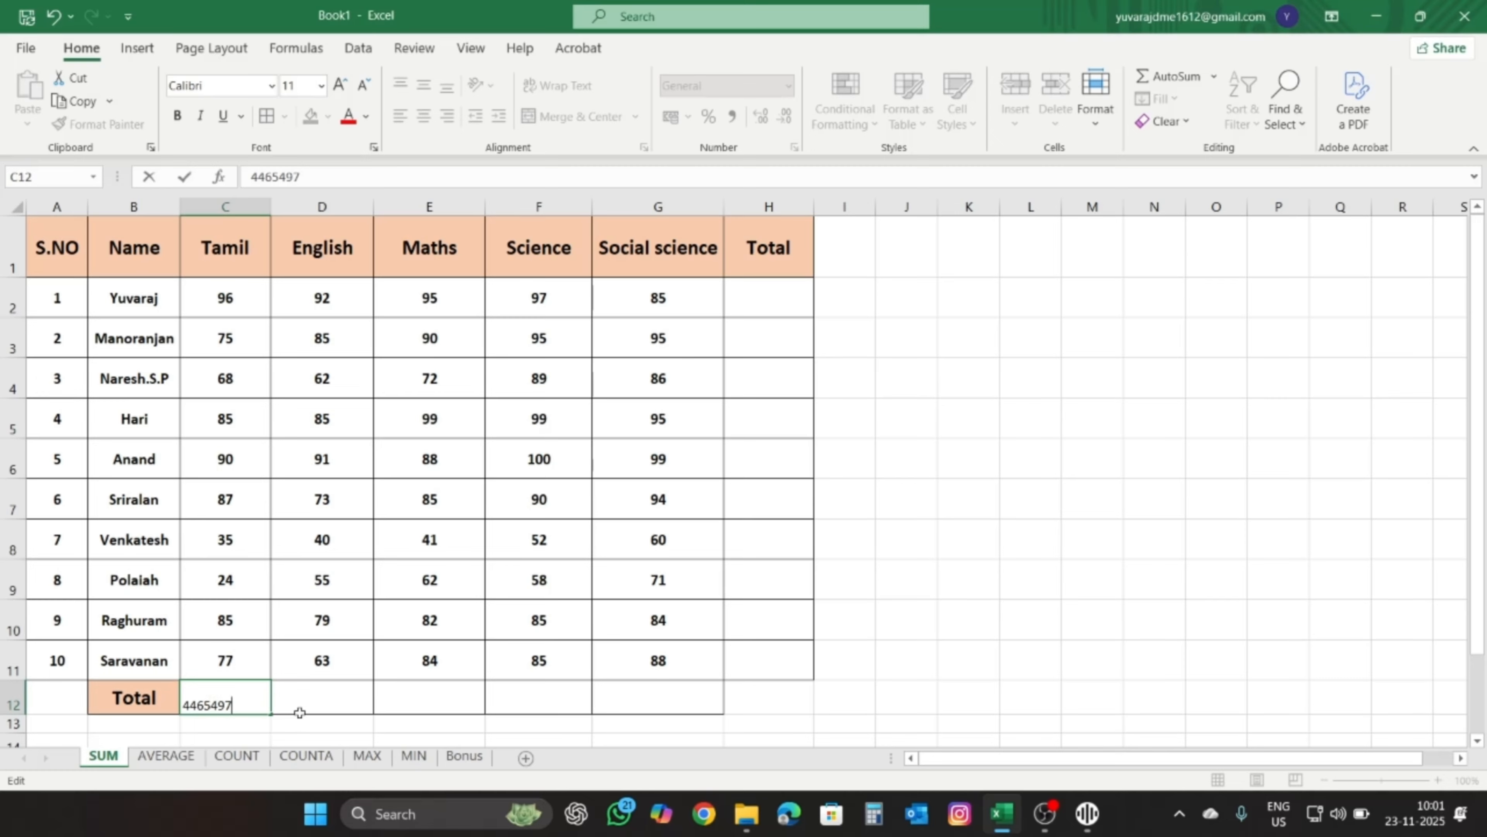
key(Home)
text(=)
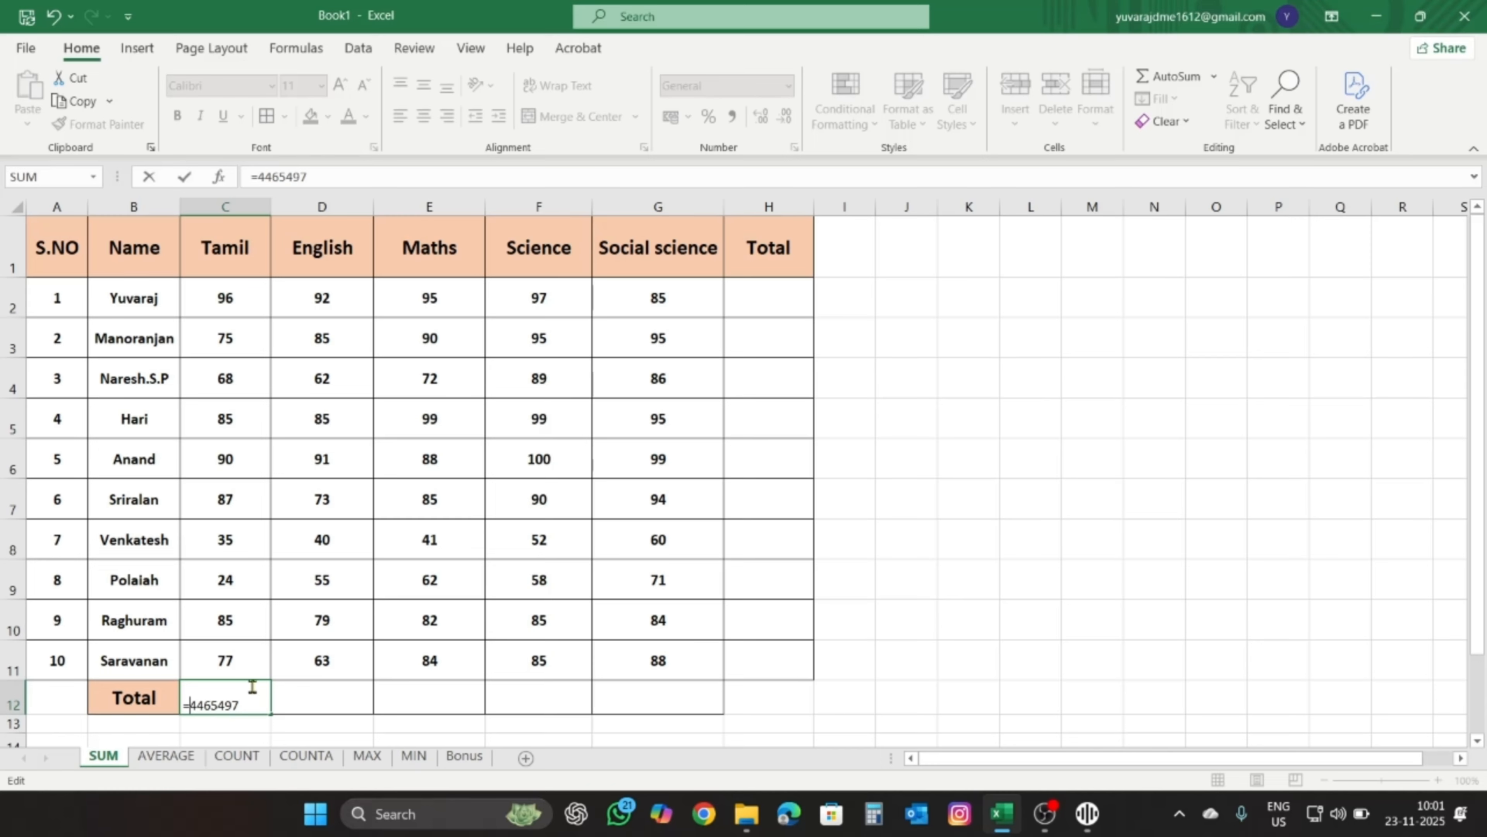
click(245, 706)
key(BackSpace)
key(BackSpace)
key(BackSpace)
- Total the Tamil marks in C12 with the formula =SUM(C2:C11)
text(sum()
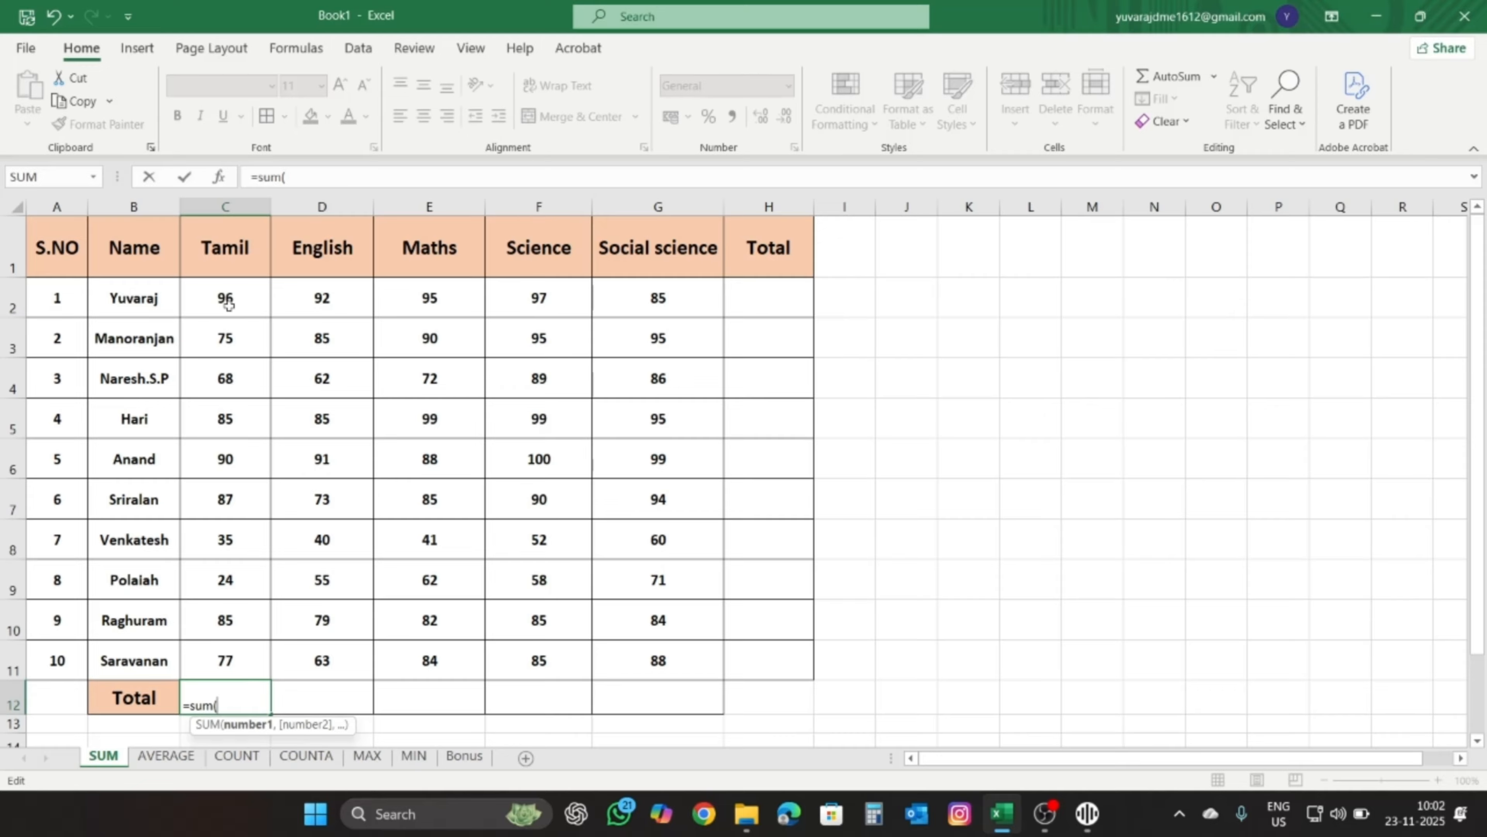
drag(229, 304, 278, 675)
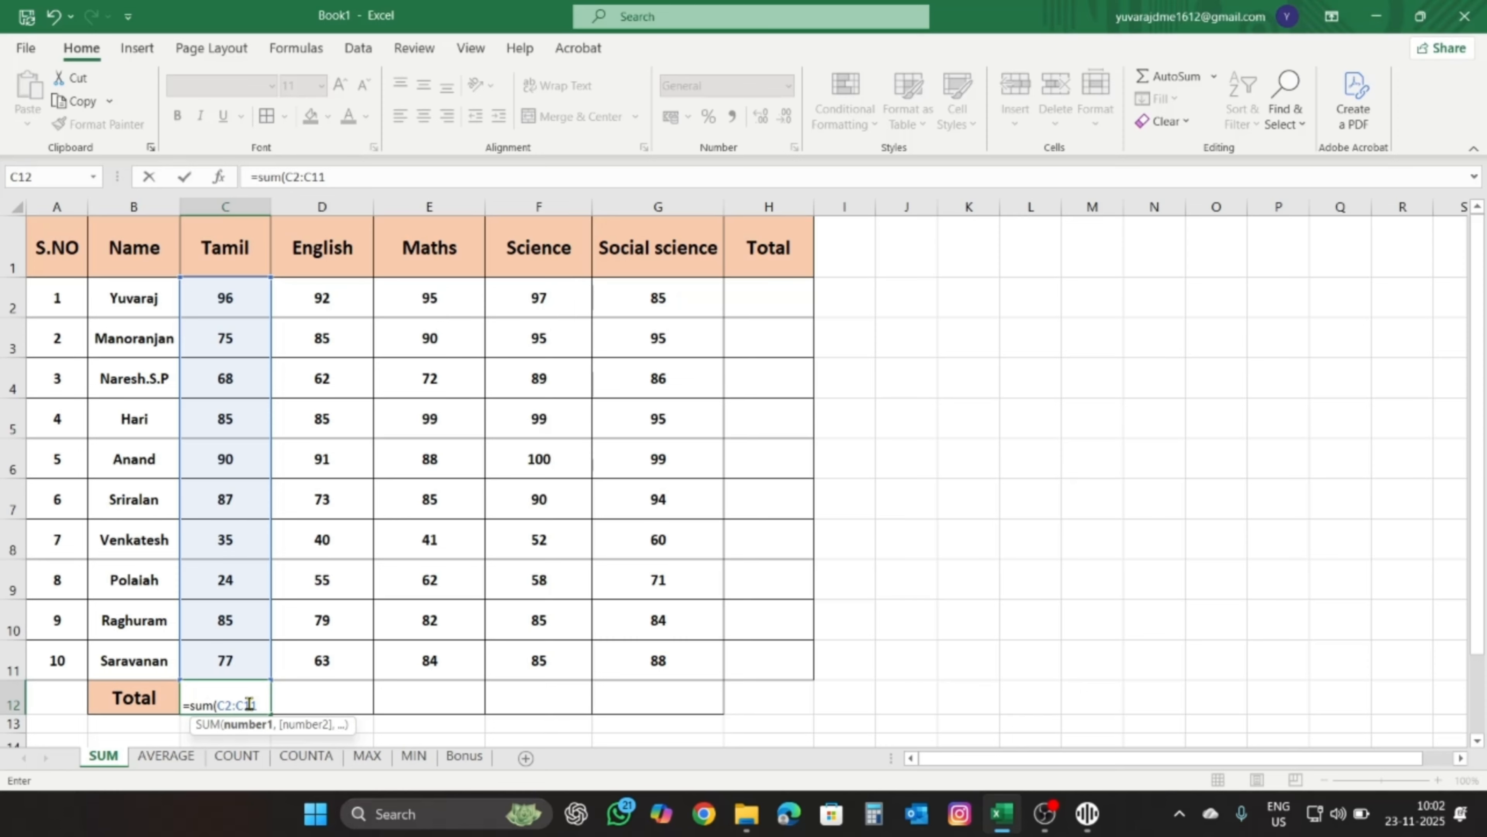
text())
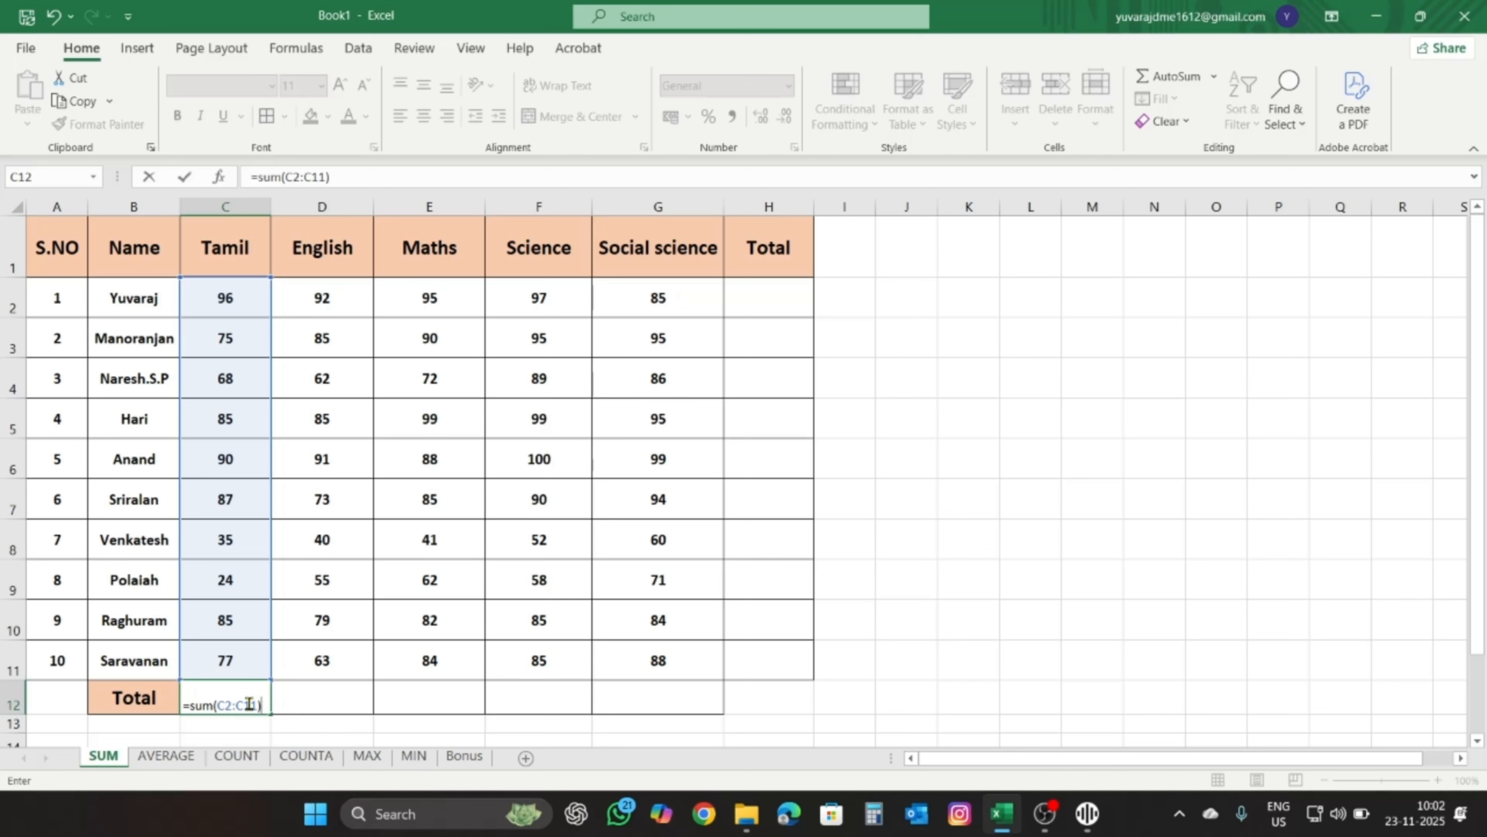
key(Return)
- Fill the Tamil total formula from C12 across to G12 for the other subjects
click(248, 703)
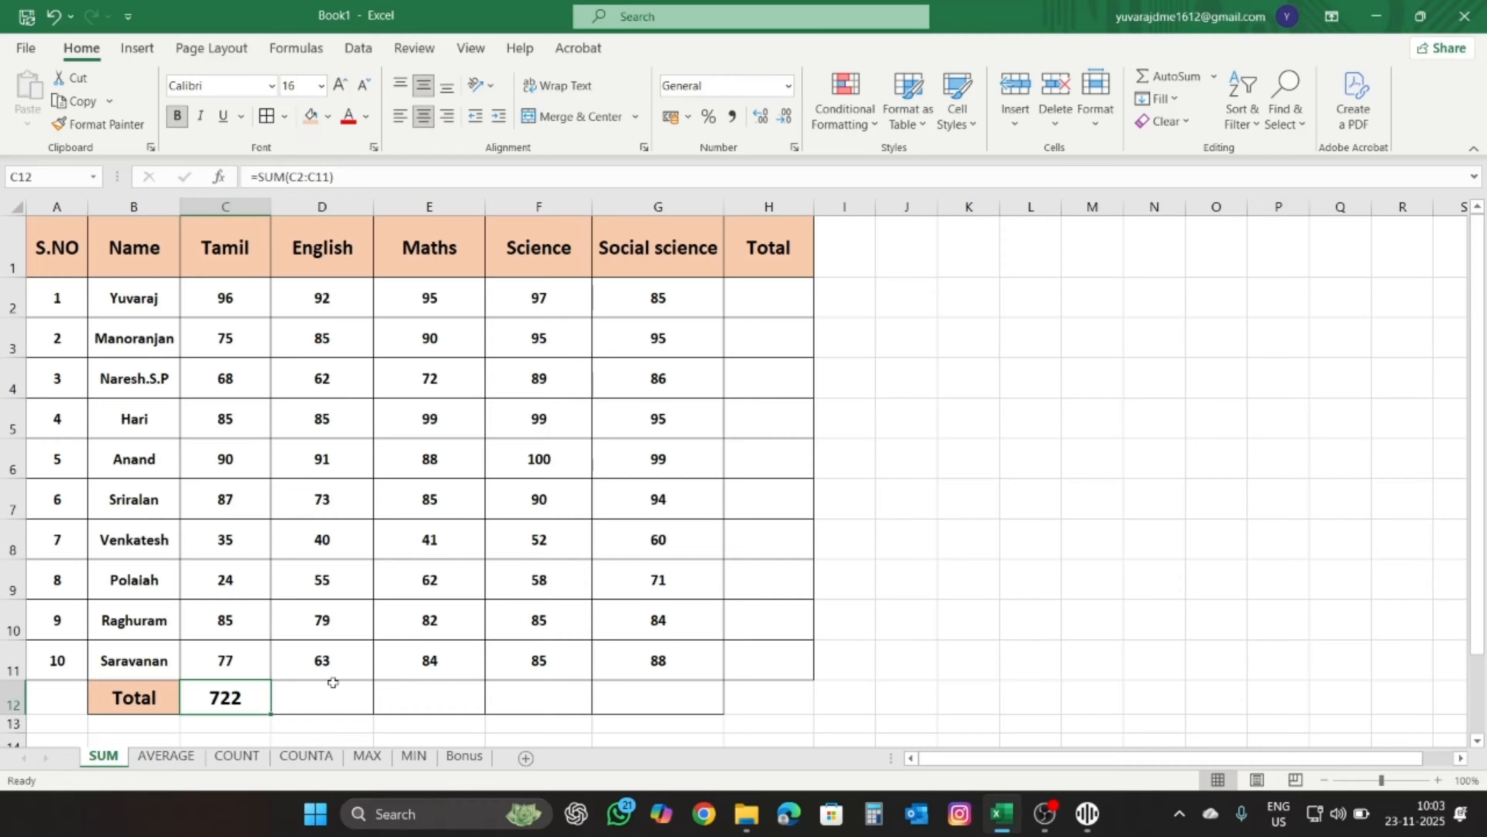
click(317, 694)
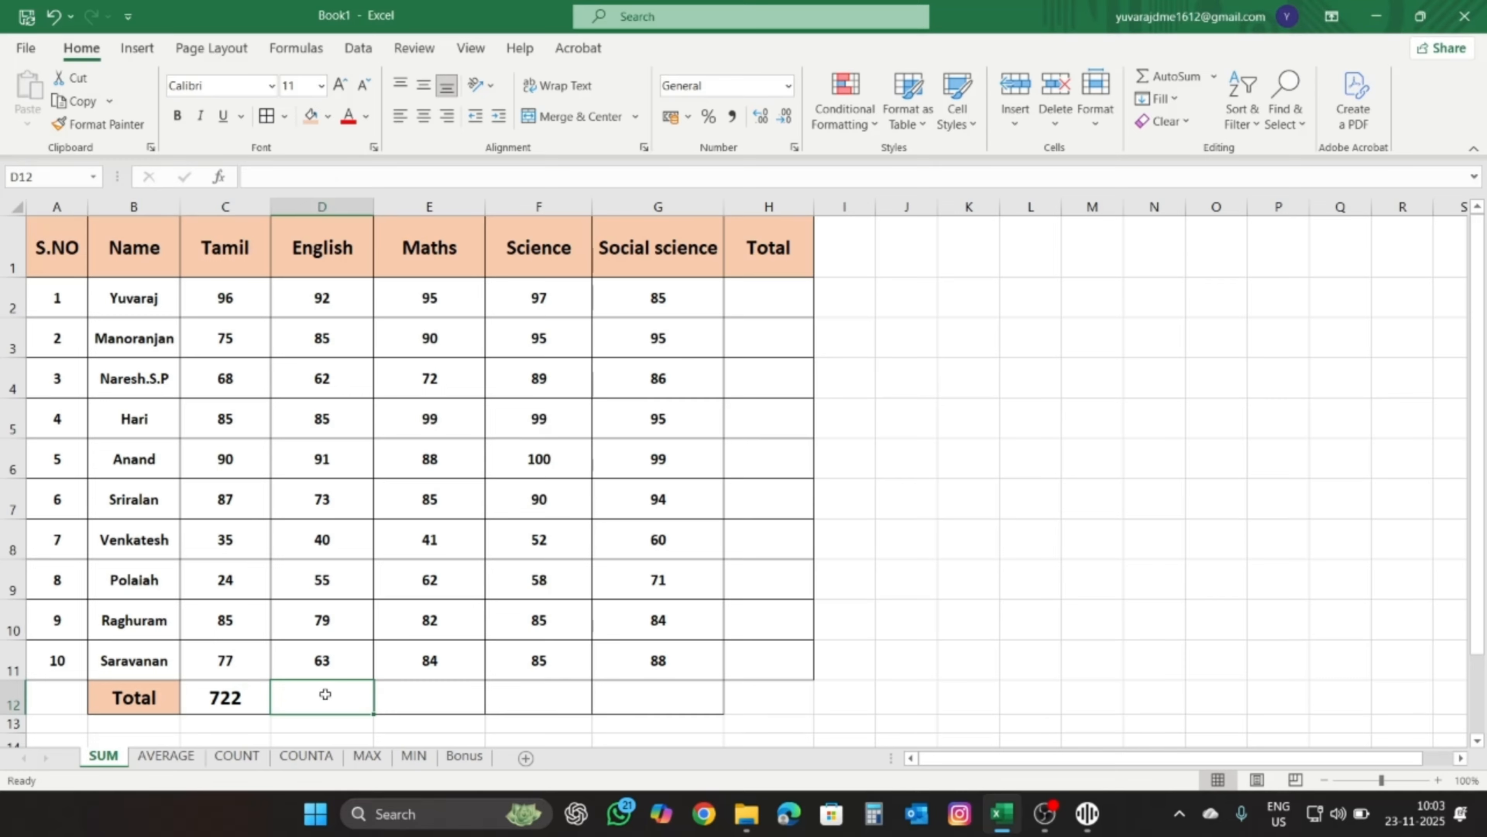
click(251, 709)
drag(270, 714, 700, 701)
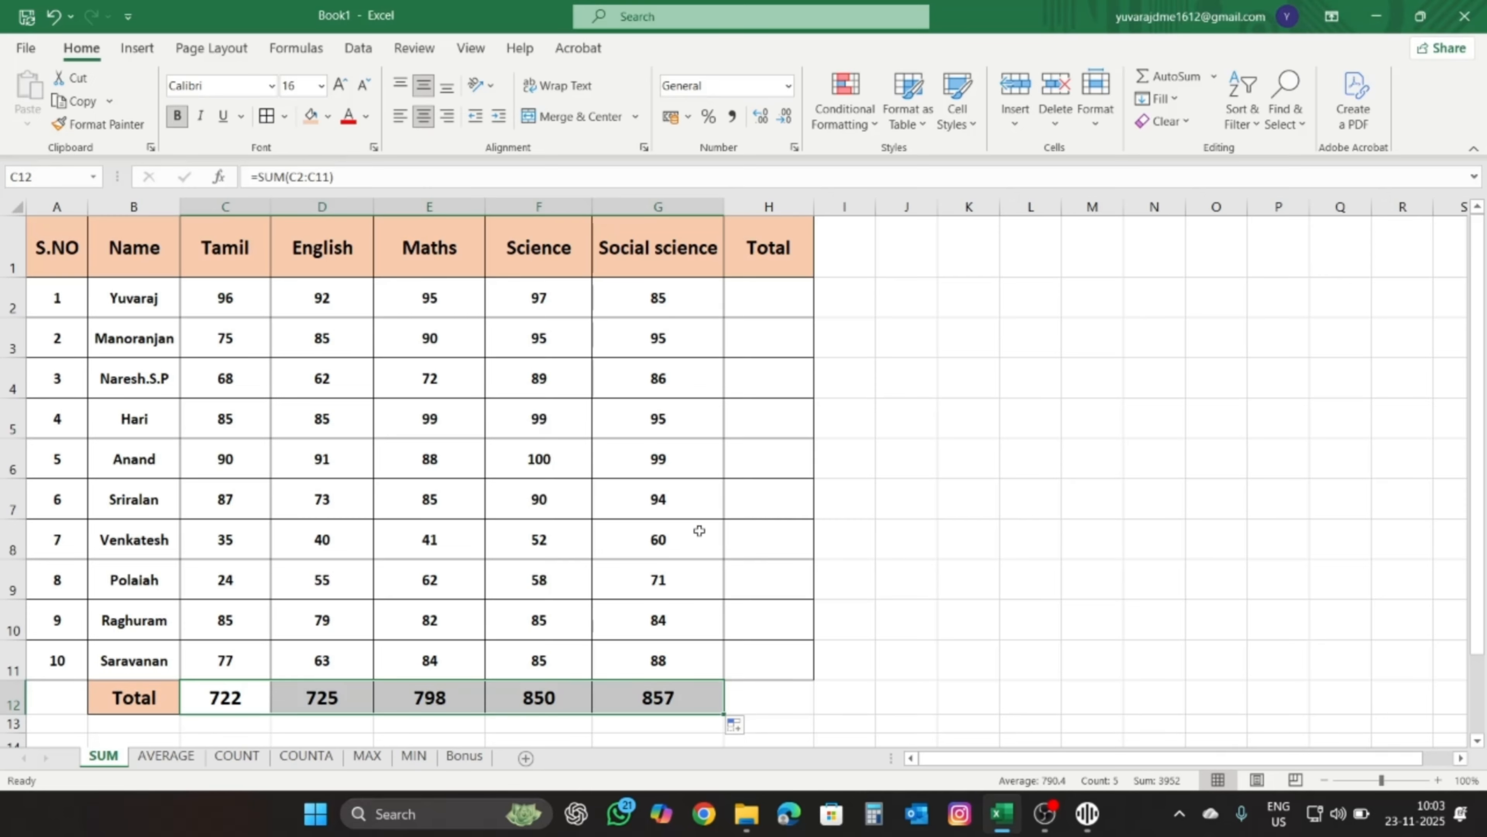
- Check the SUM formulas behind the subject totals in C12 through G12
click(320, 696)
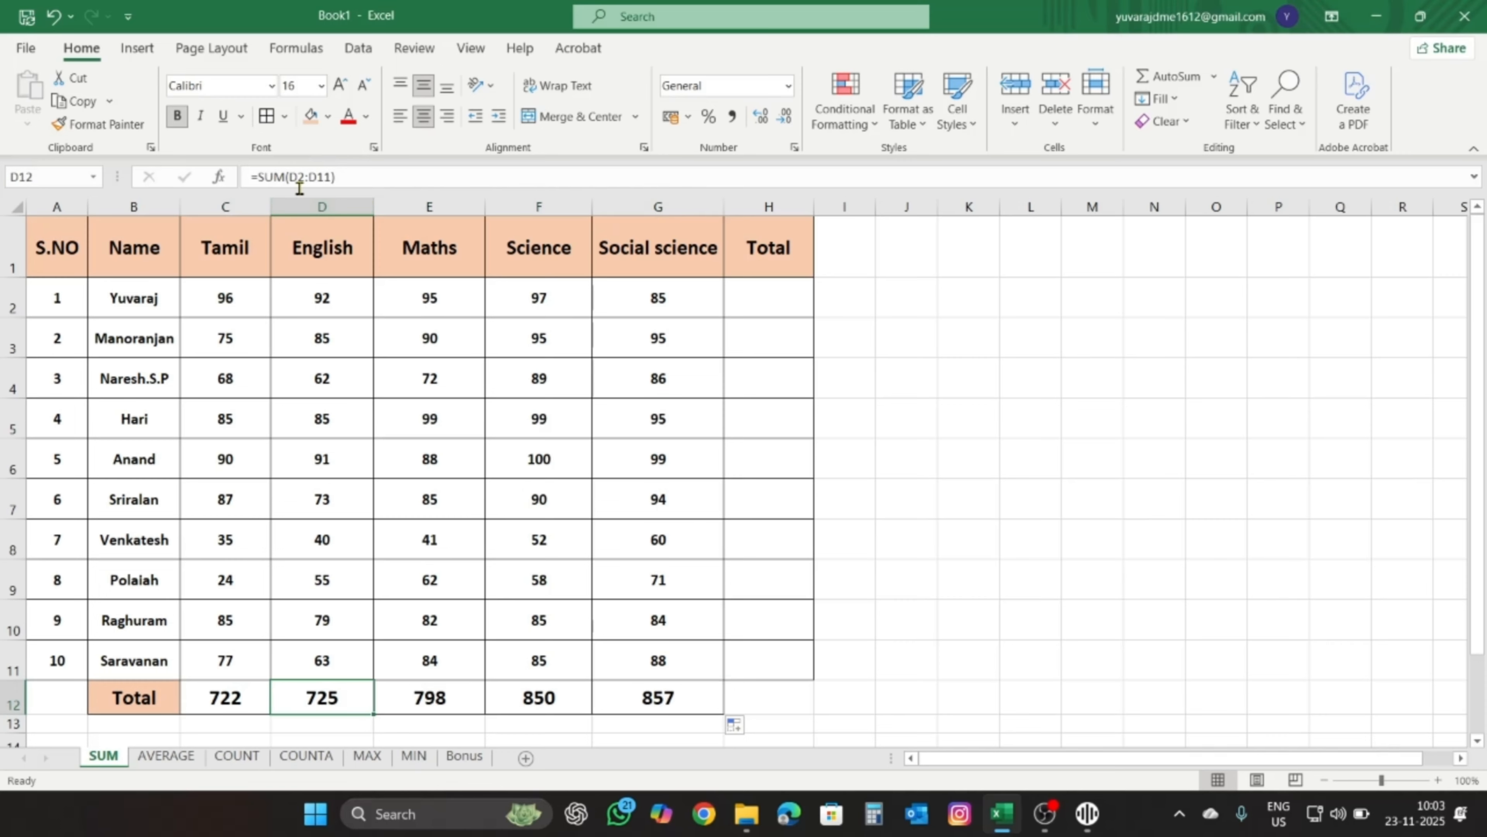
click(228, 703)
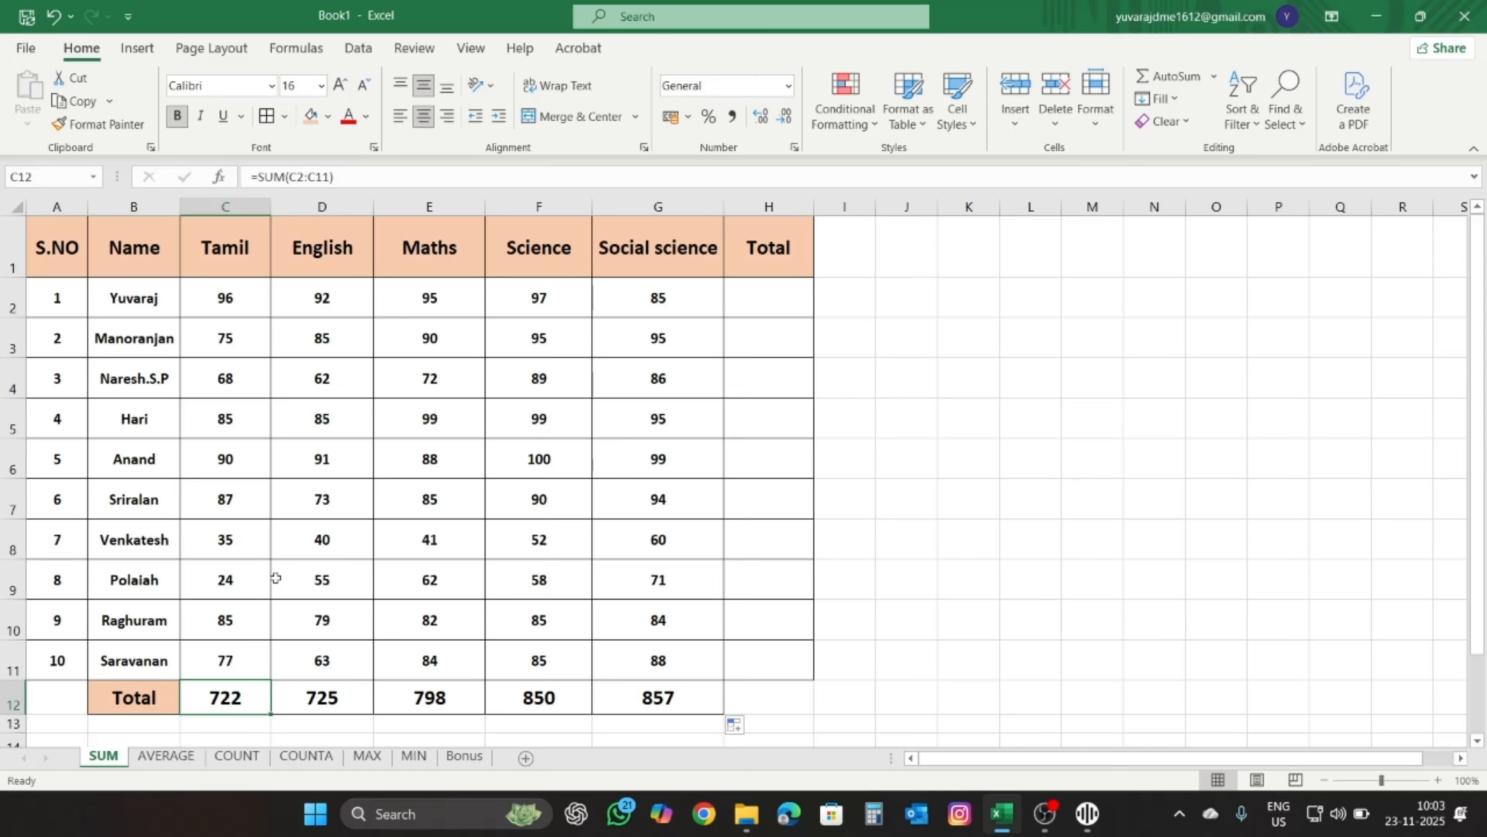
click(307, 706)
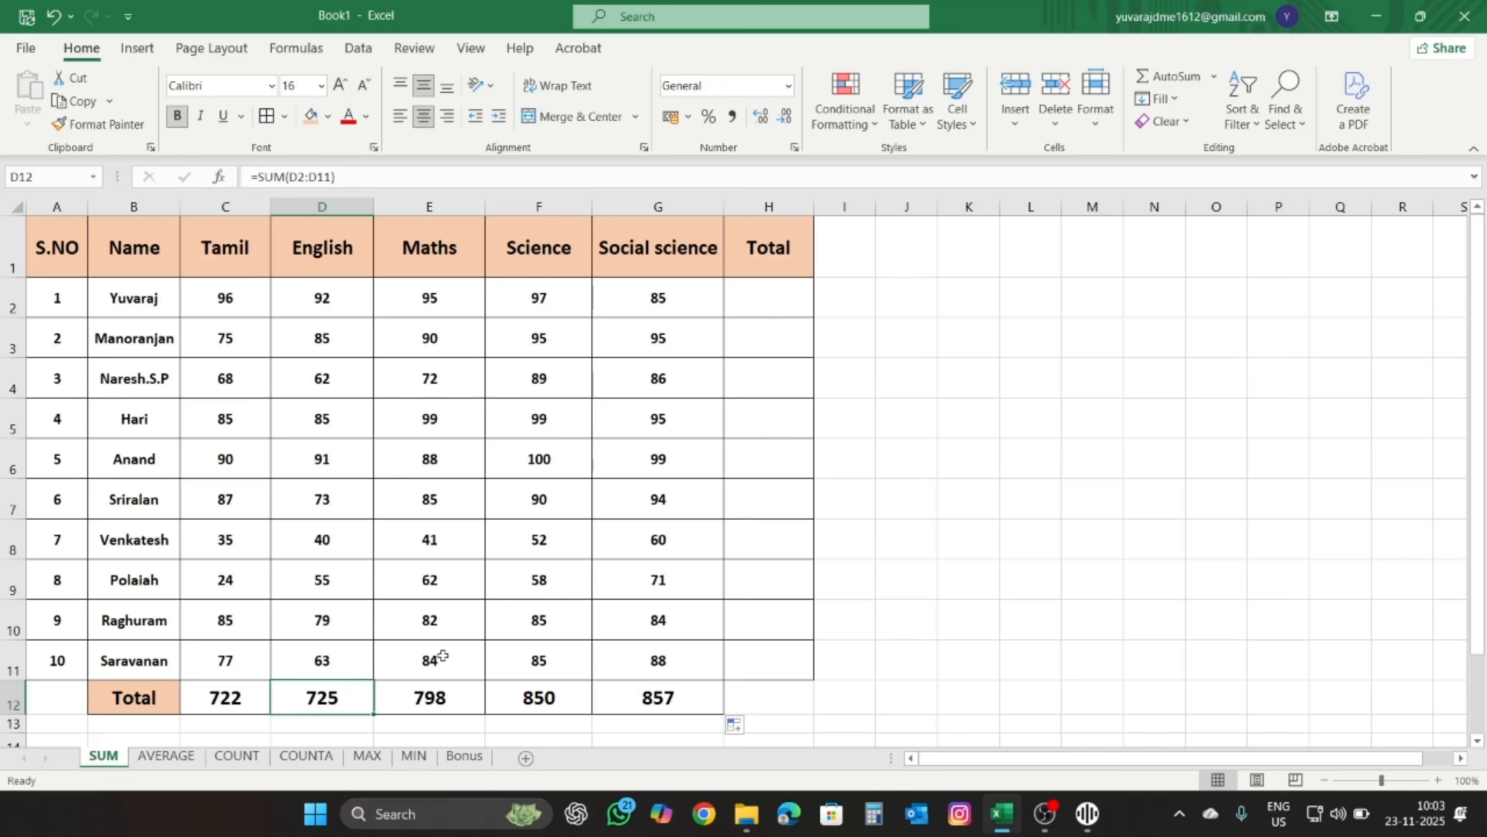
click(441, 709)
click(569, 697)
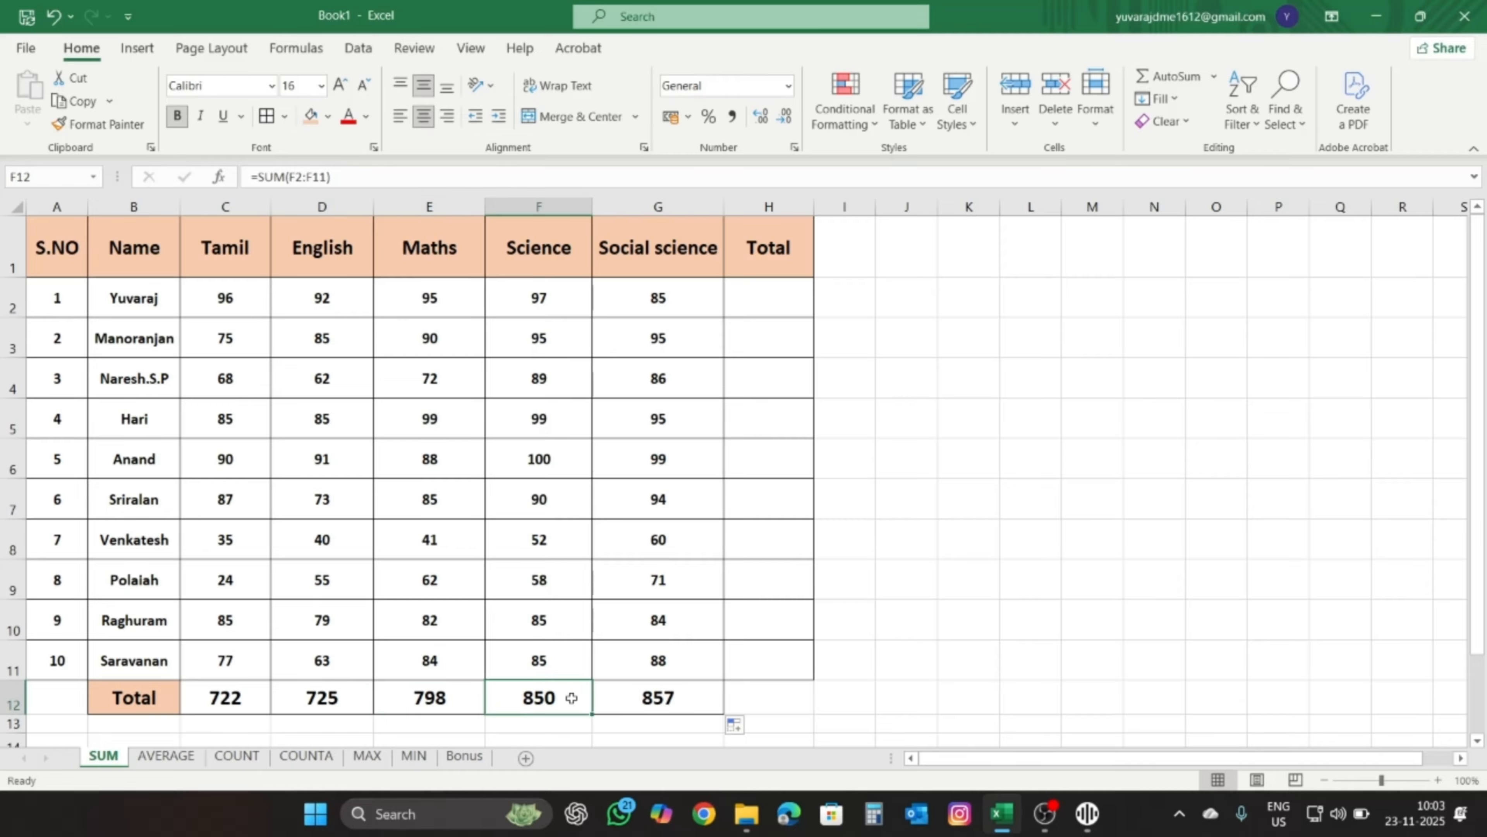
key(Right)
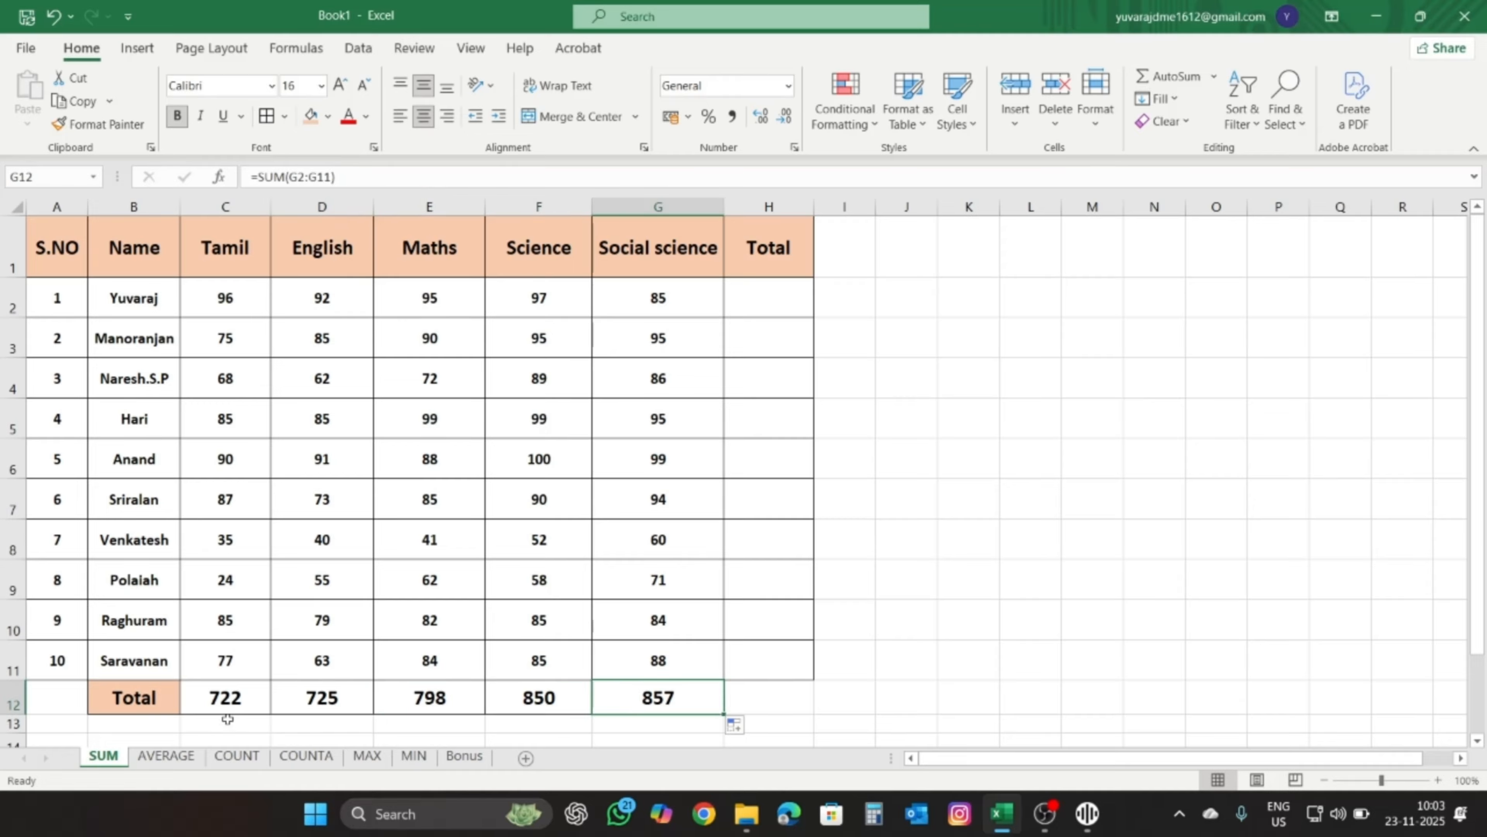
click(228, 702)
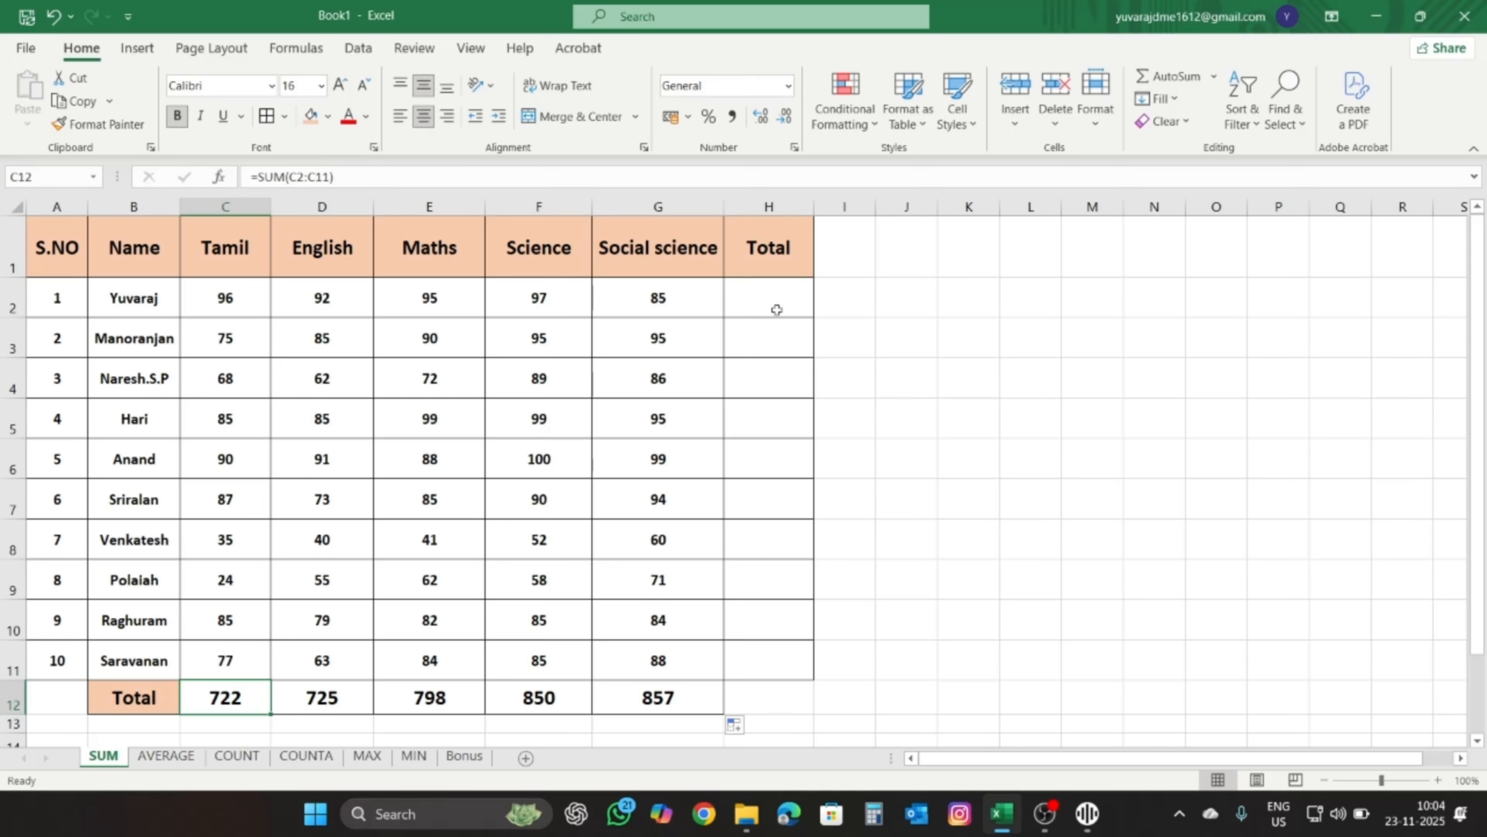
- Total the first student's marks in H2 with the formula =SUM(C2:G2)
click(164, 300)
drag(266, 304, 641, 304)
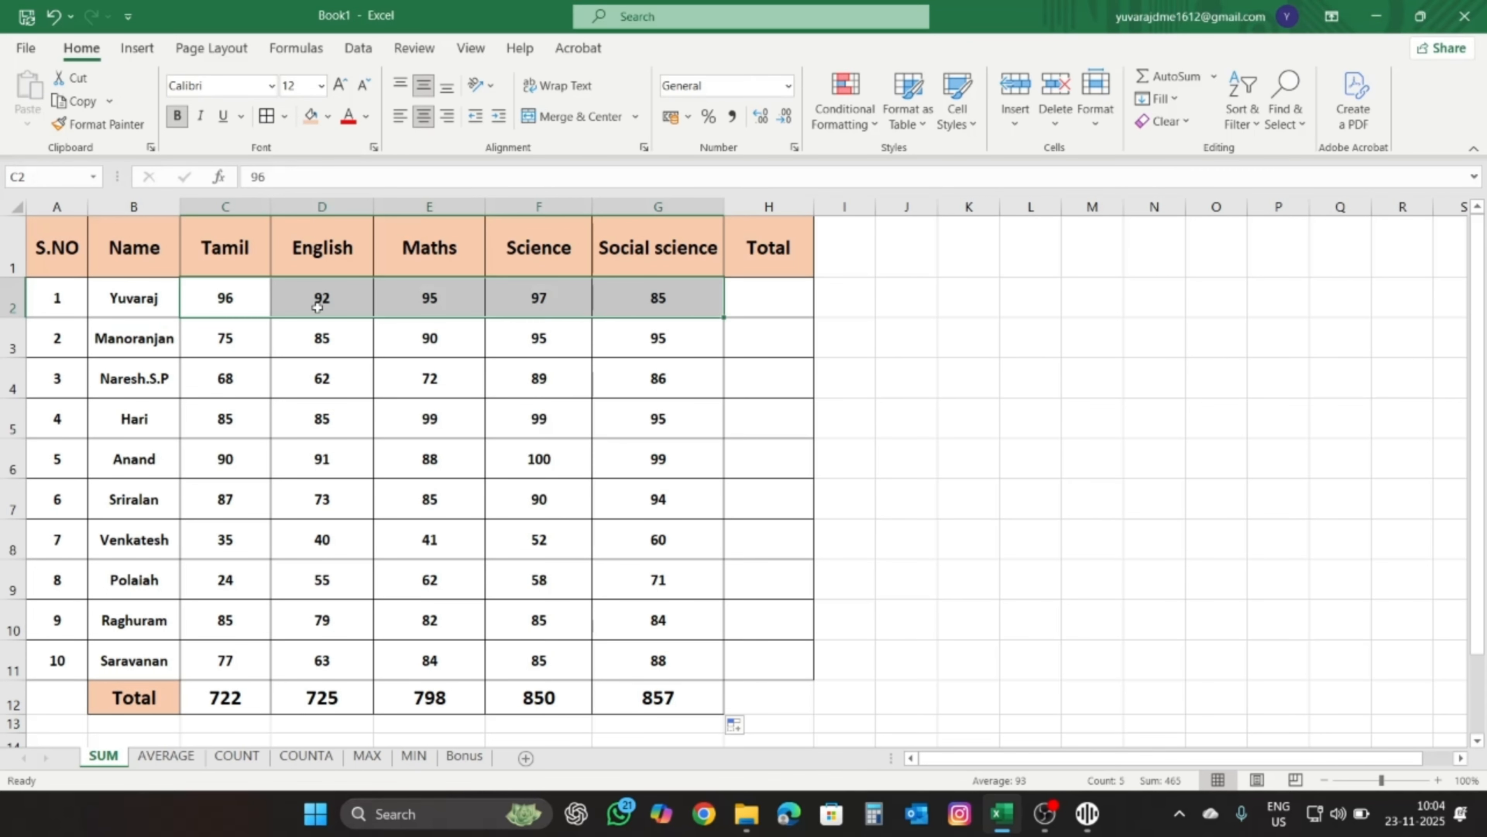
click(771, 300)
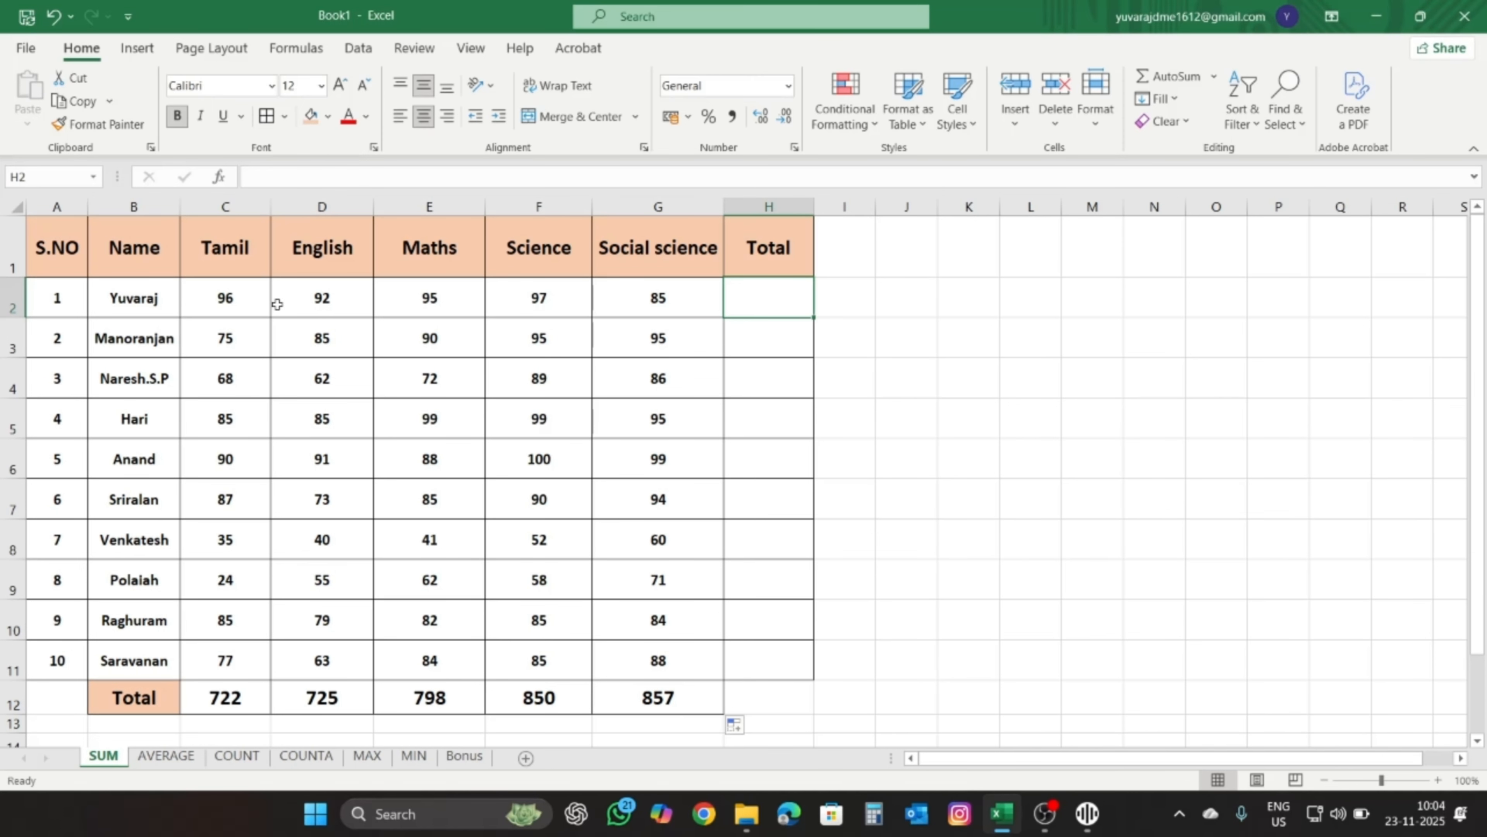
text(=su)
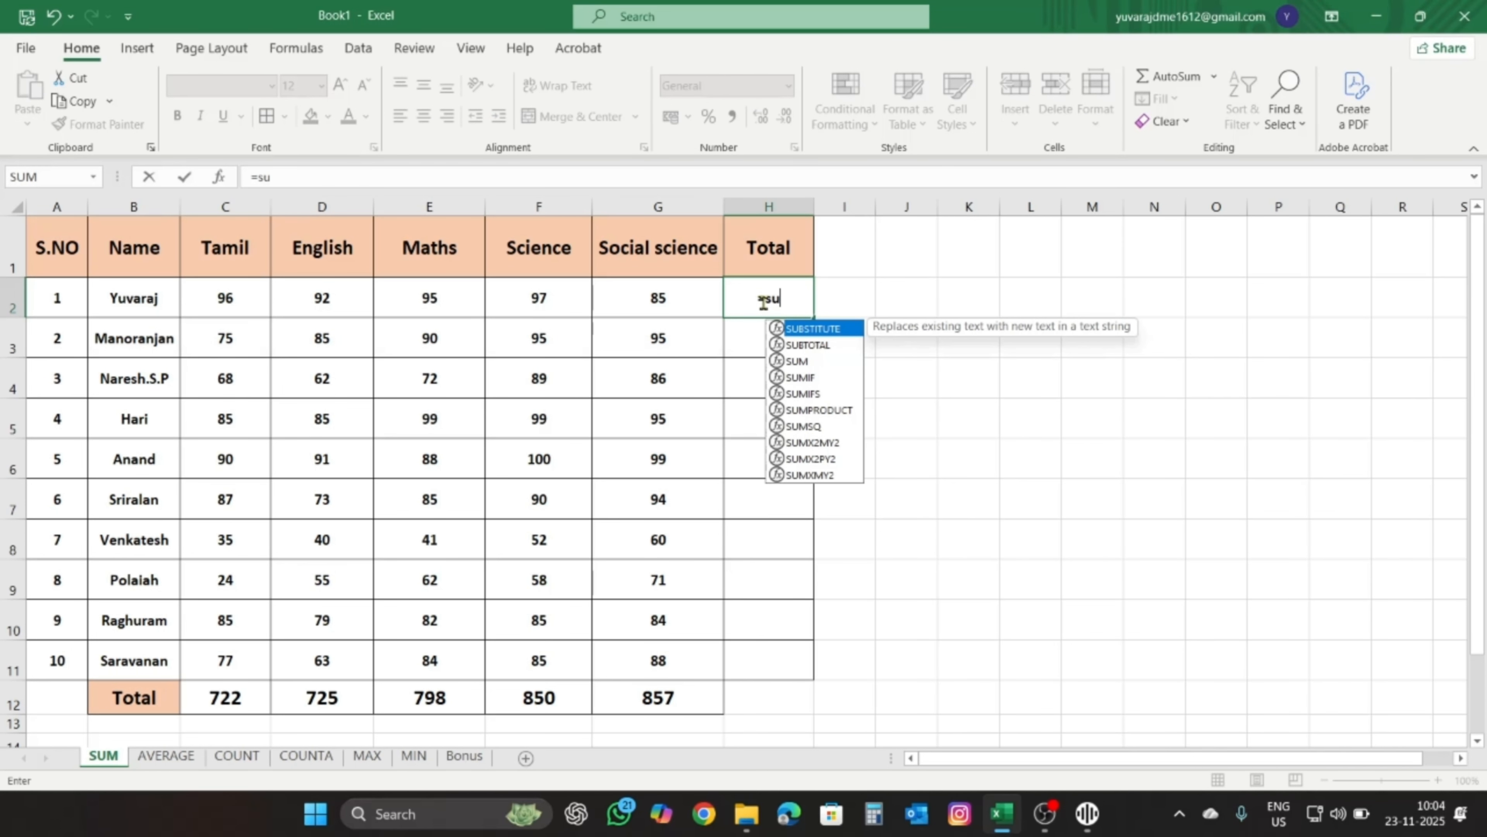
text(m()
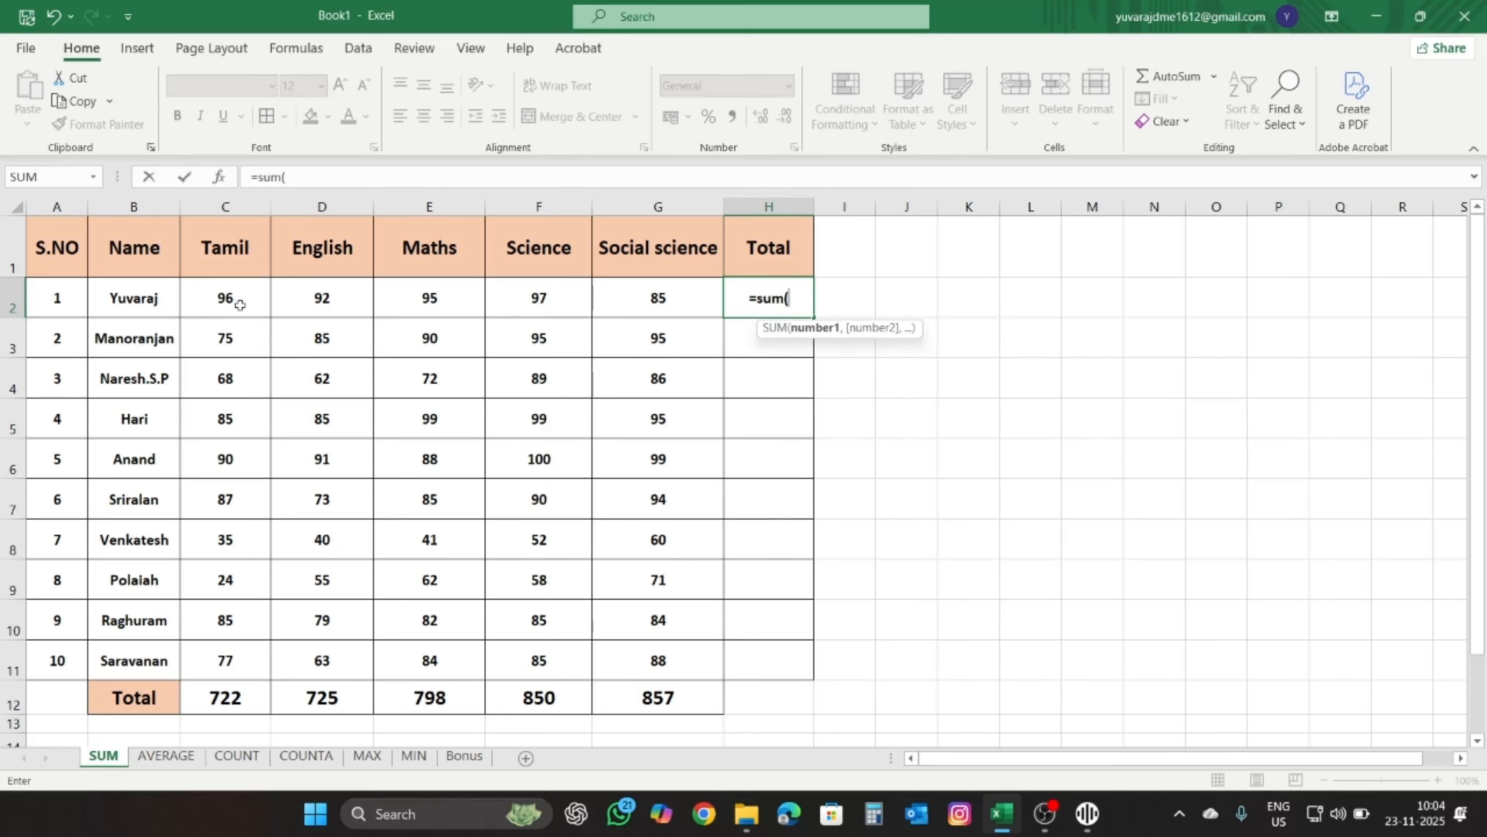
drag(240, 305, 661, 293)
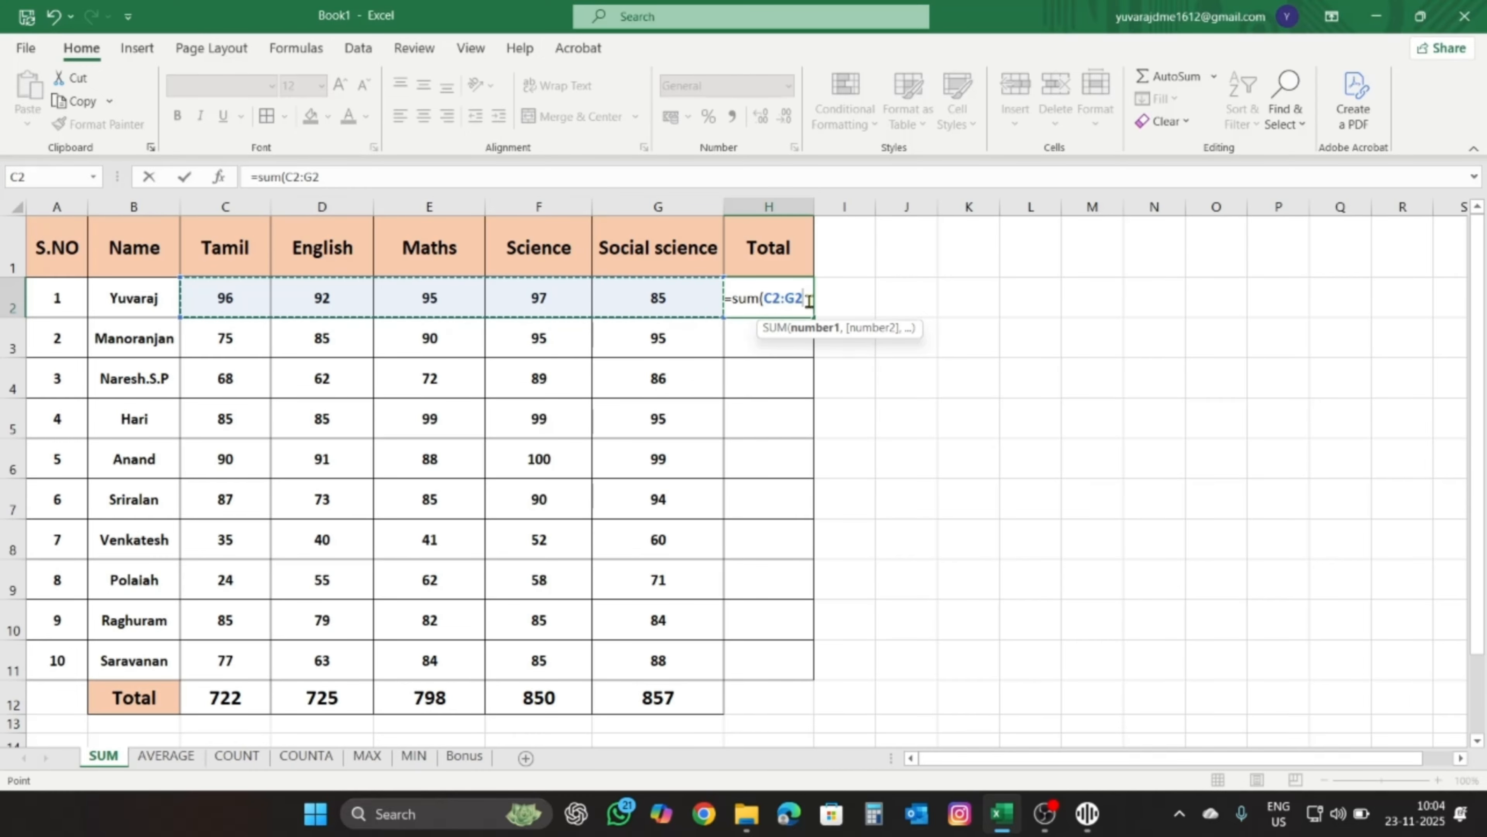
text())
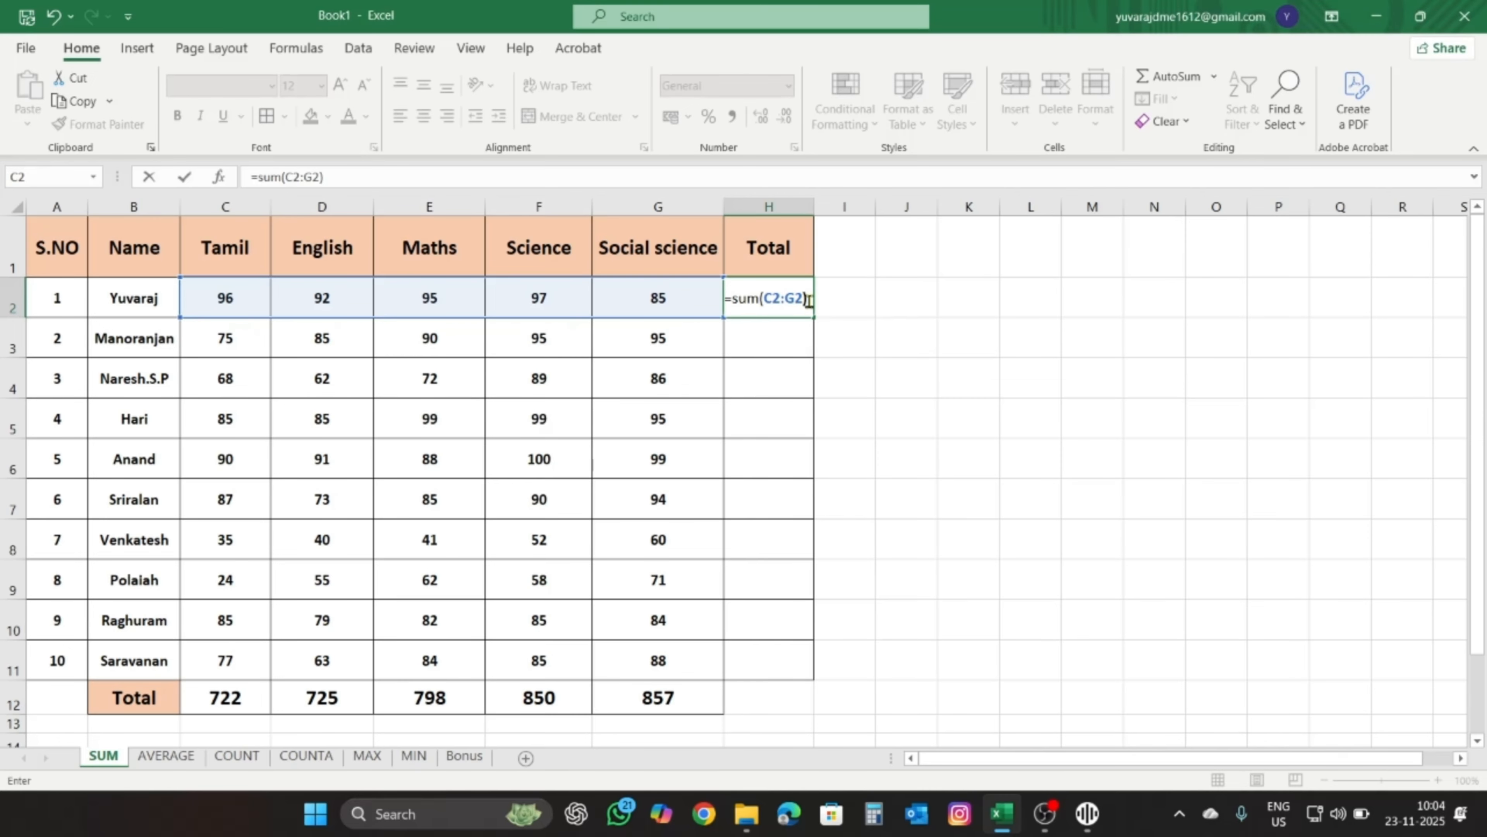
key(Return)
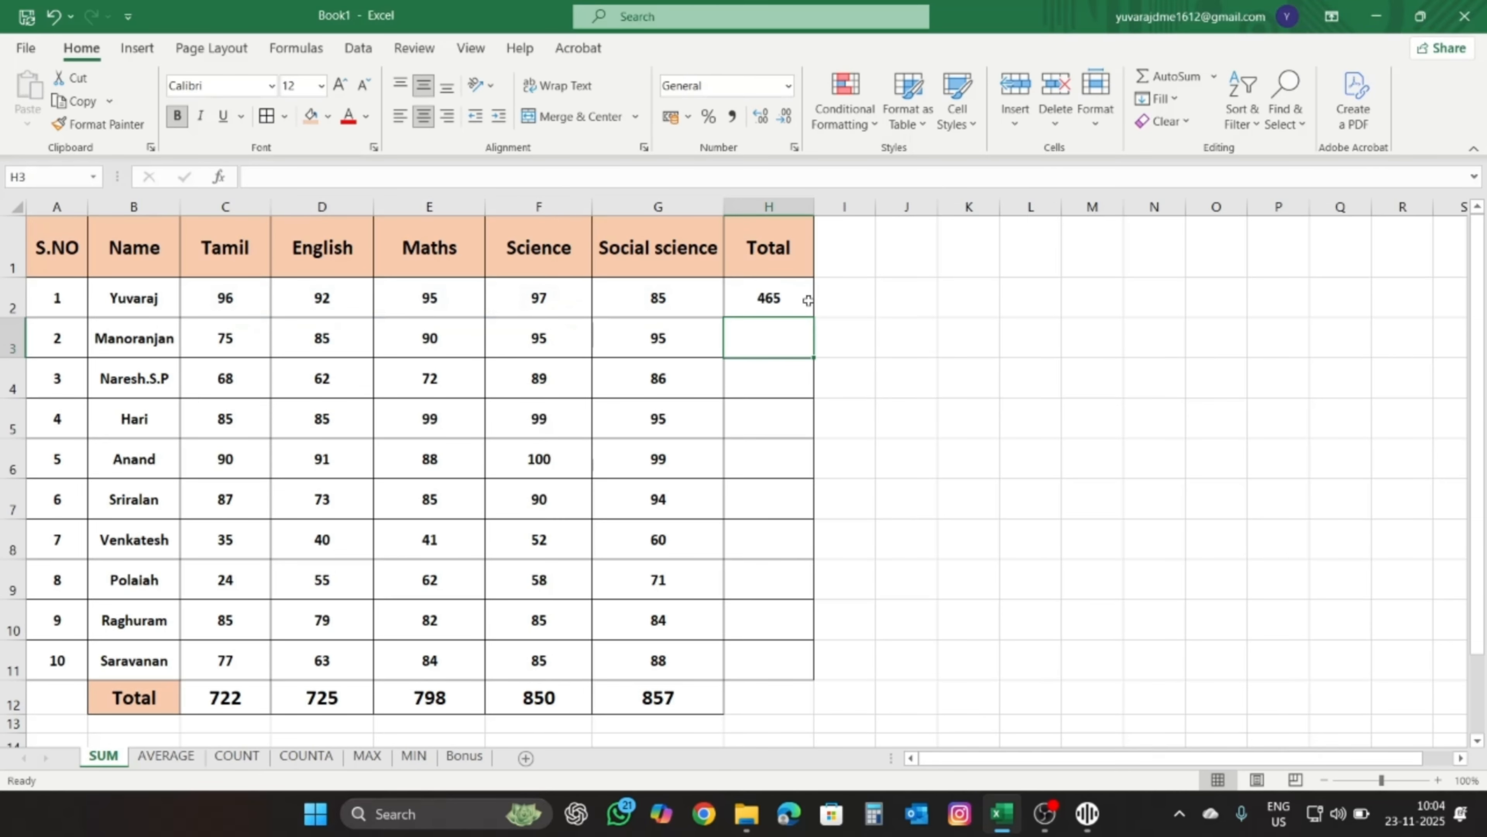
- Fill the student total formula from H2 down to H11 for the remaining students
click(762, 304)
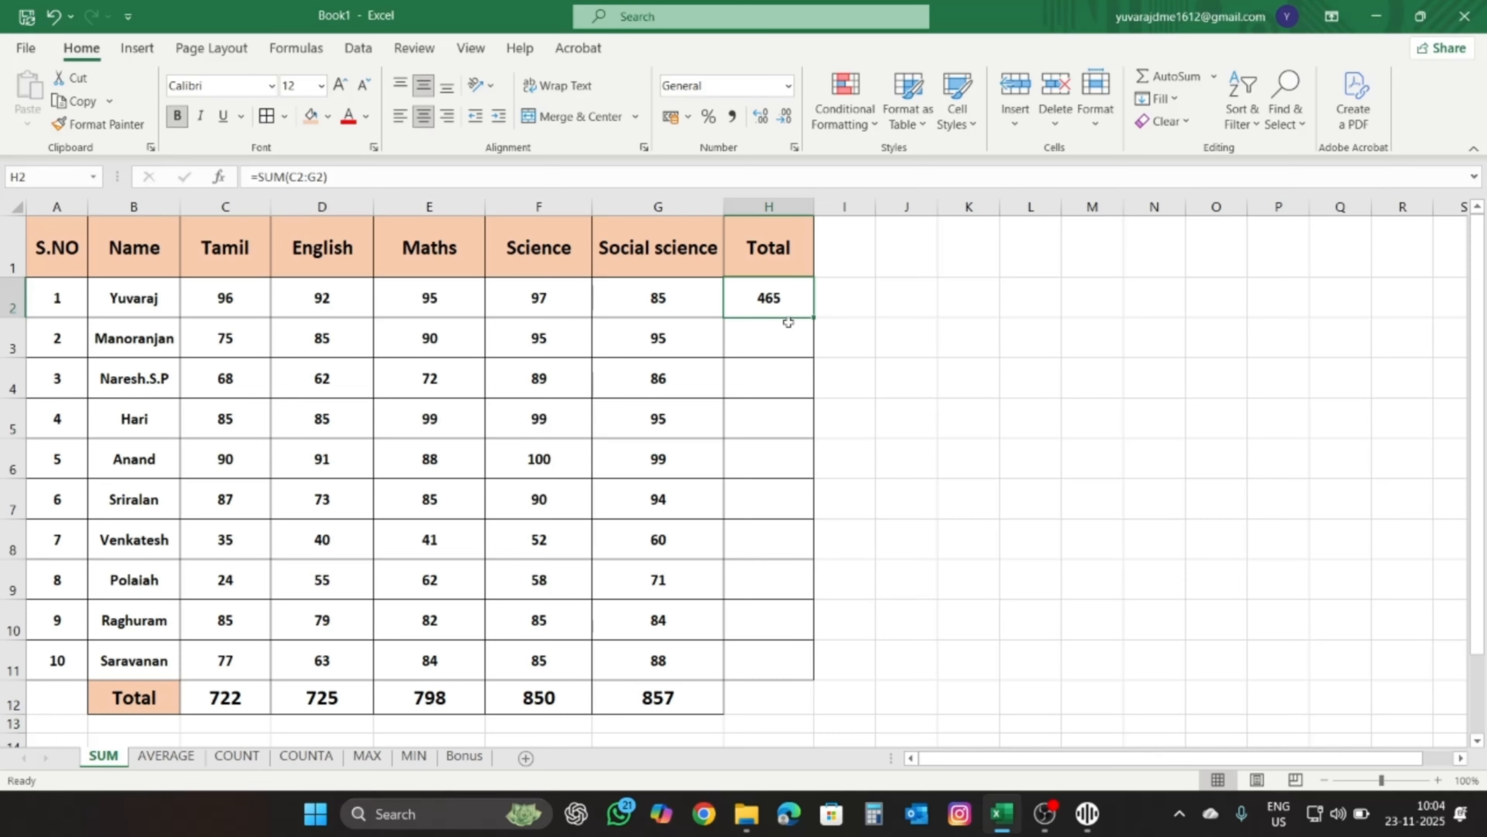
drag(815, 318, 814, 677)
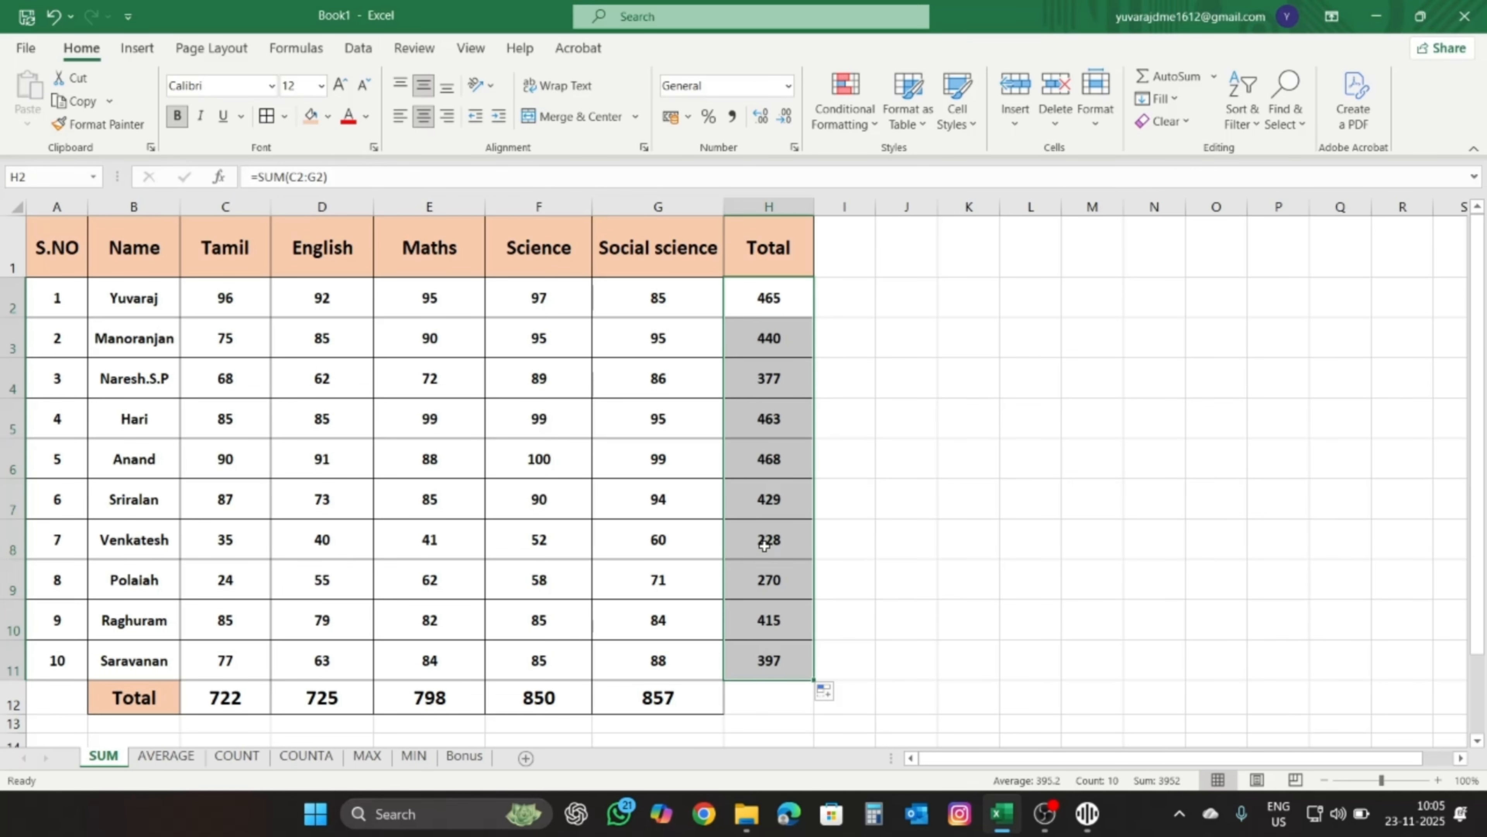
click(857, 540)
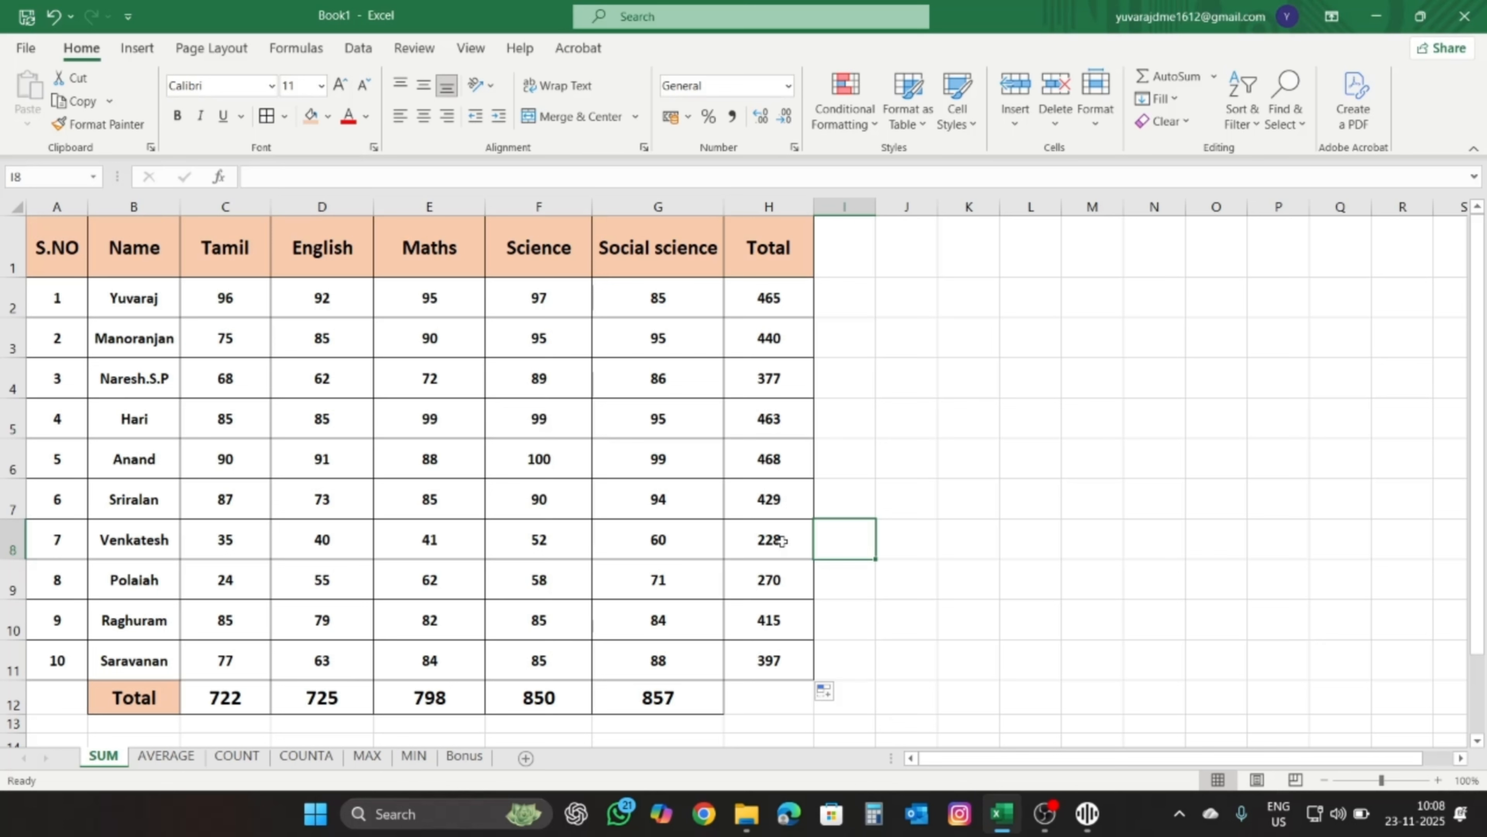
- Clear the last student's total in H11 and re-enter it with AutoSum as =SUM(C11:G11)
click(798, 655)
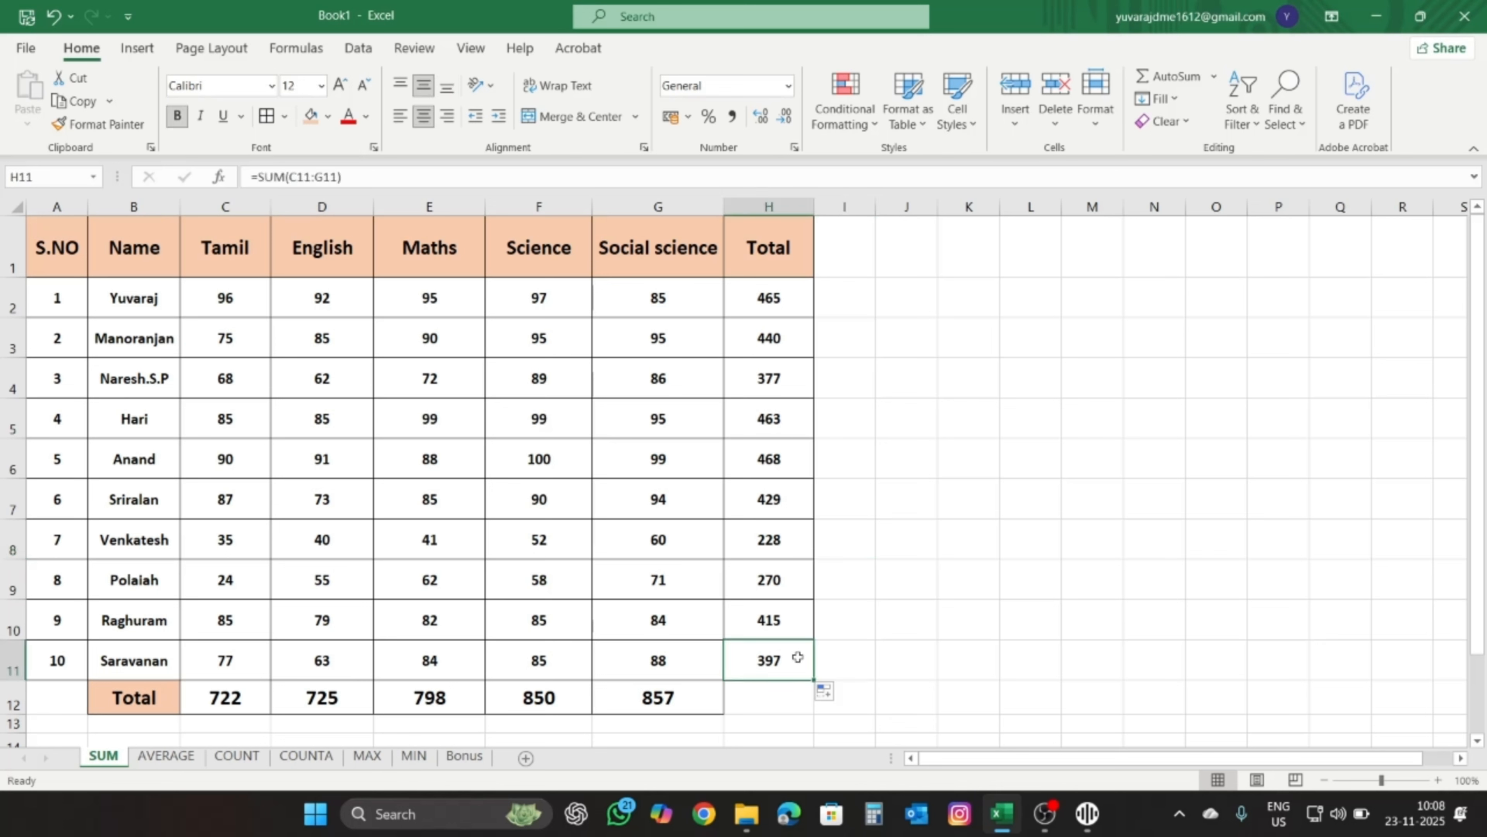
key(Delete)
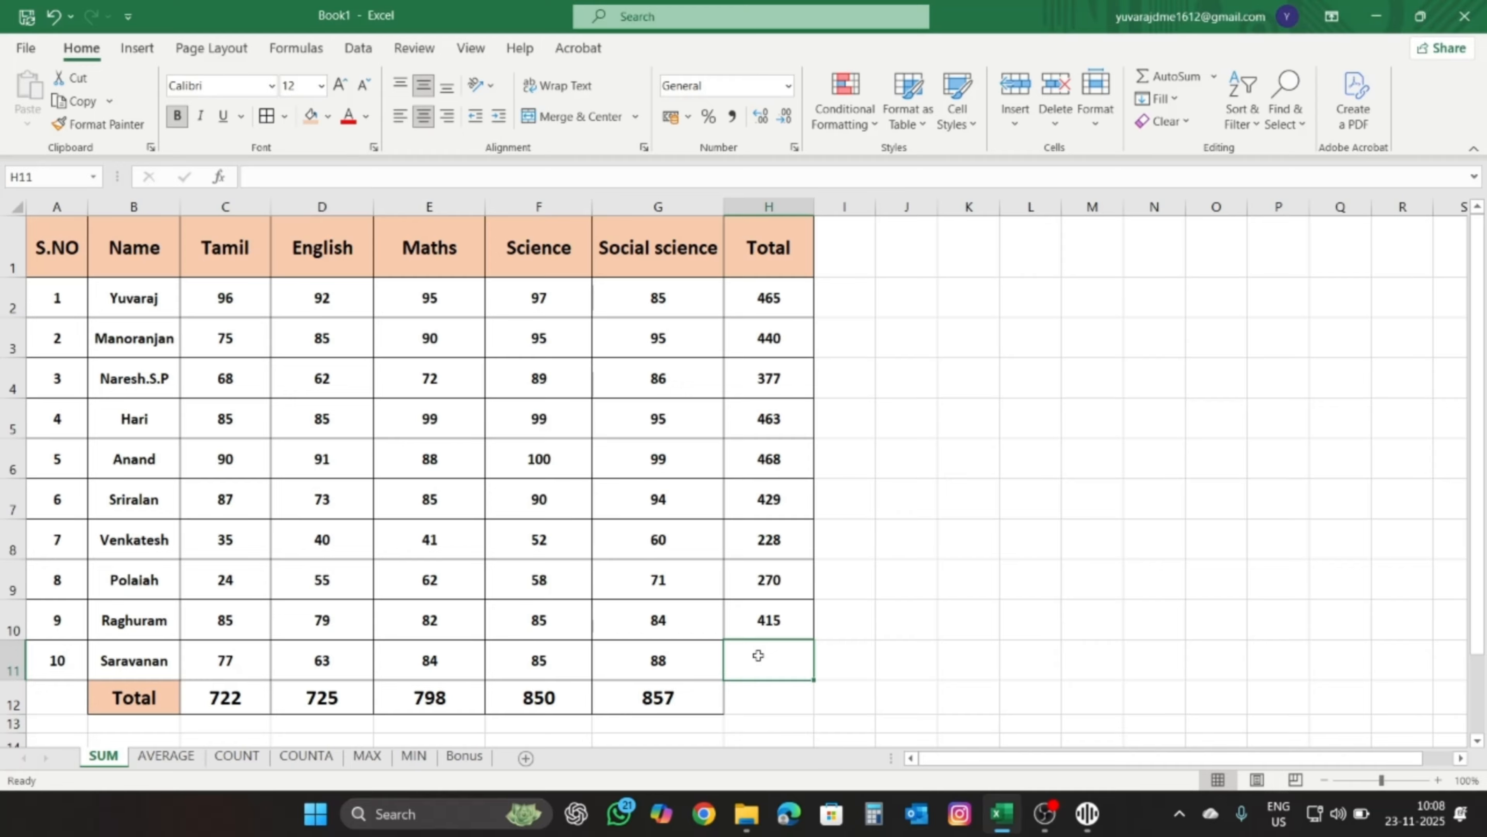
key(alt+equal)
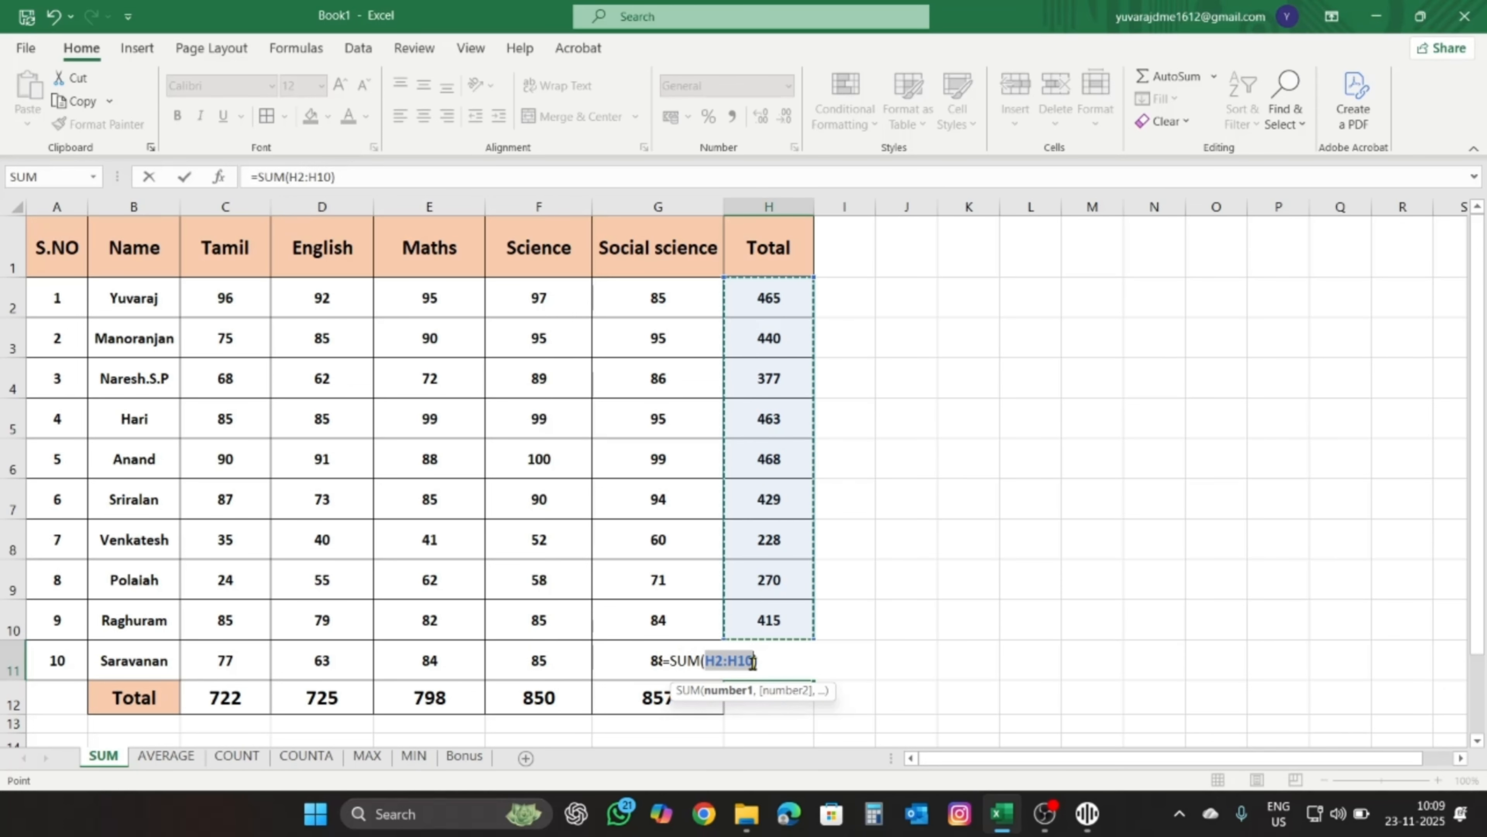
drag(710, 660, 705, 660)
key(BackSpace)
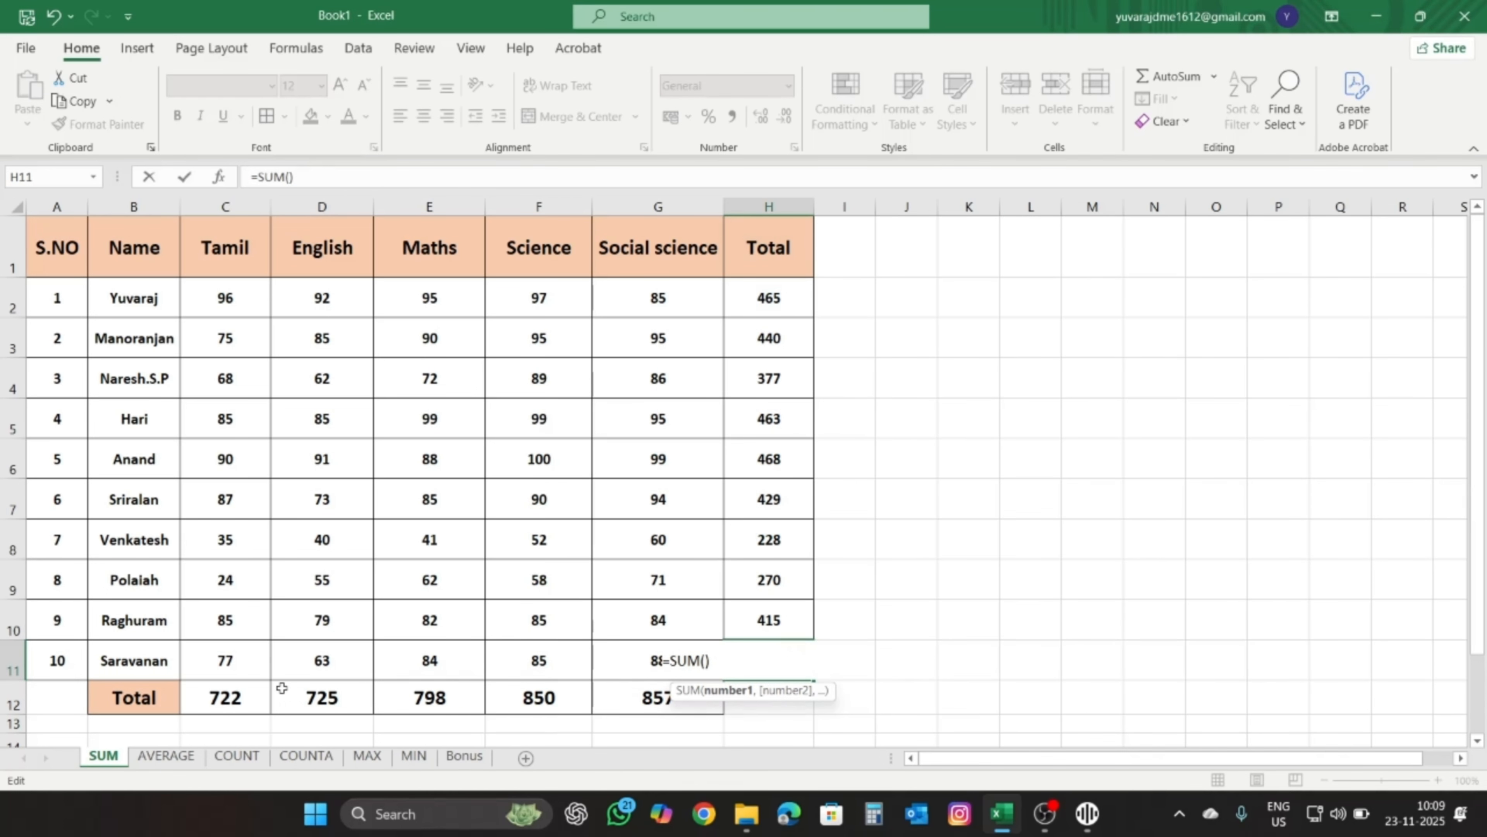
drag(242, 671, 624, 654)
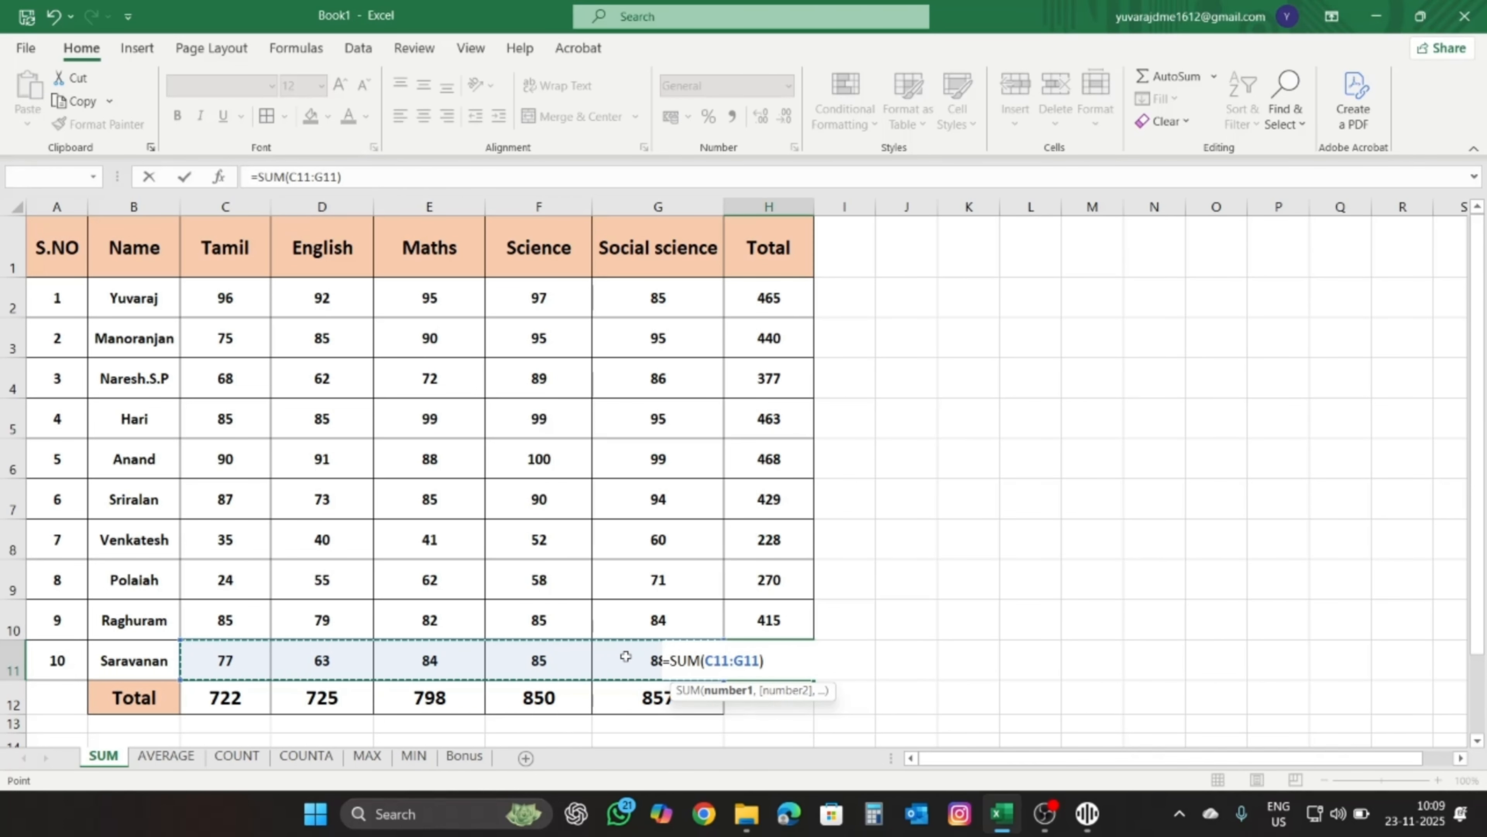
key(Return)
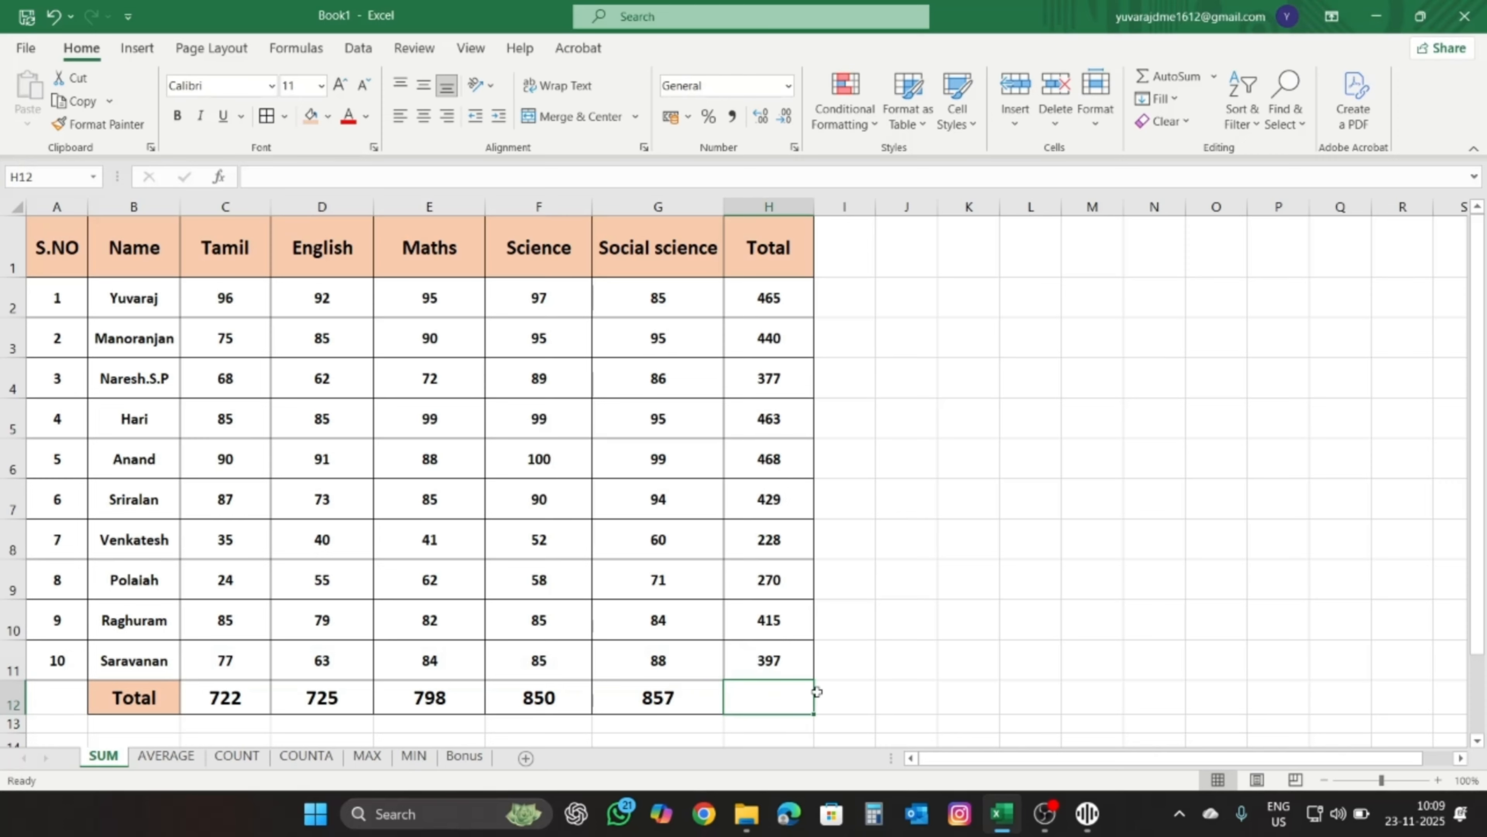
click(790, 661)
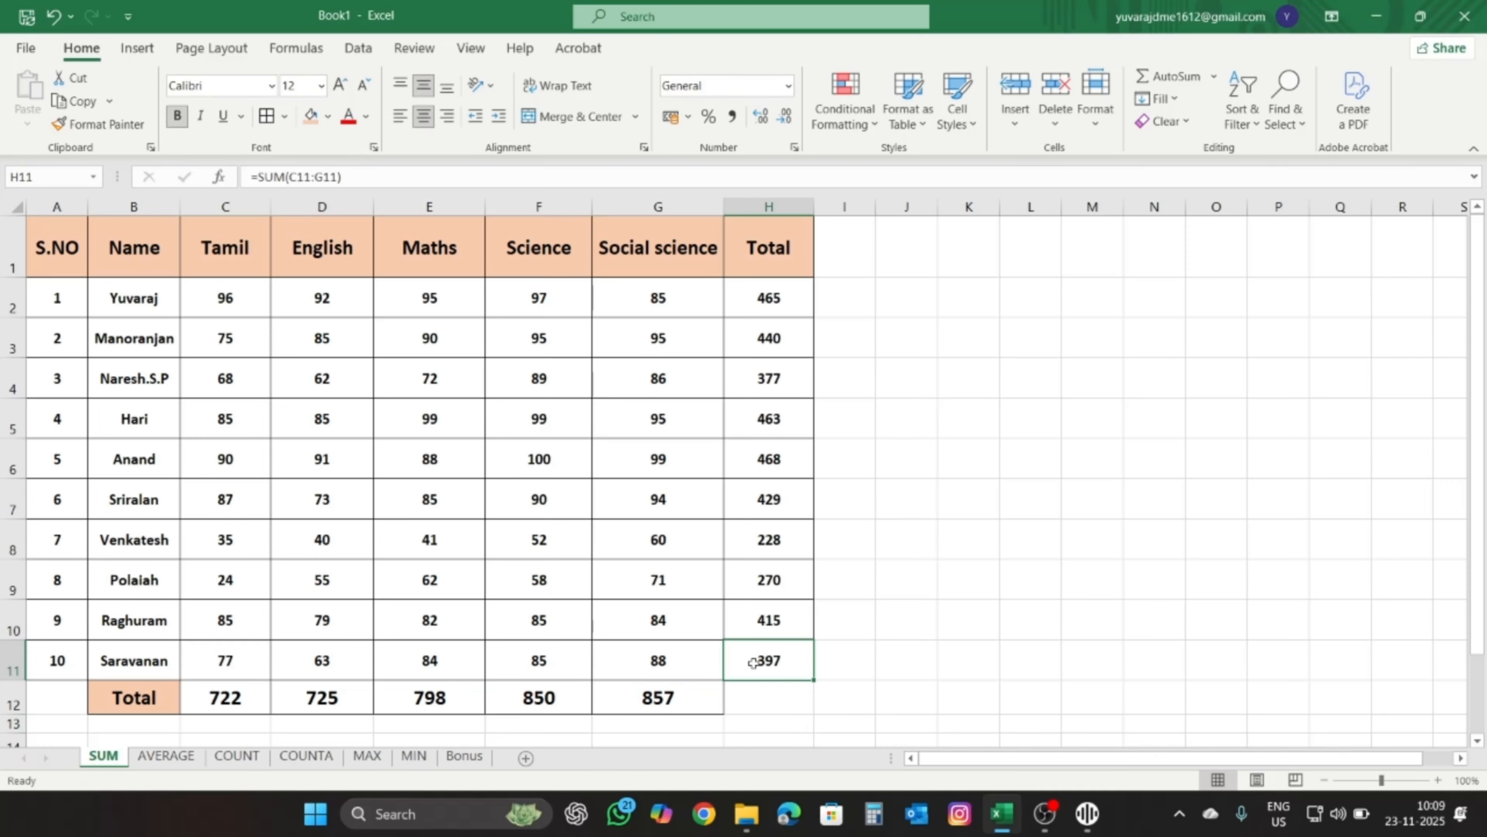
click(847, 658)
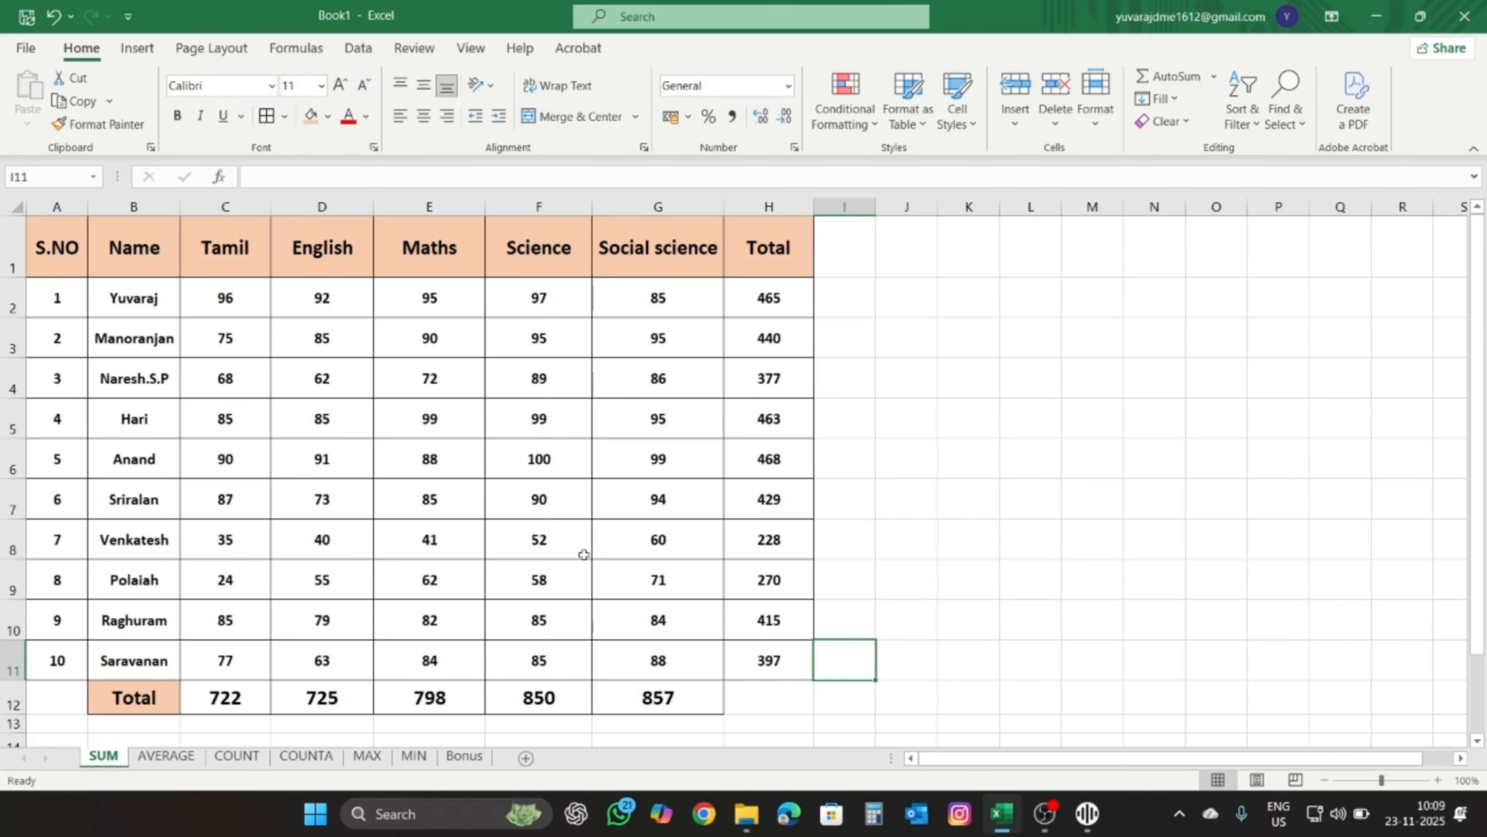
- Switch to the AVERAGE worksheet and look over its name and subject headings
key(ctrl+Page_Down)
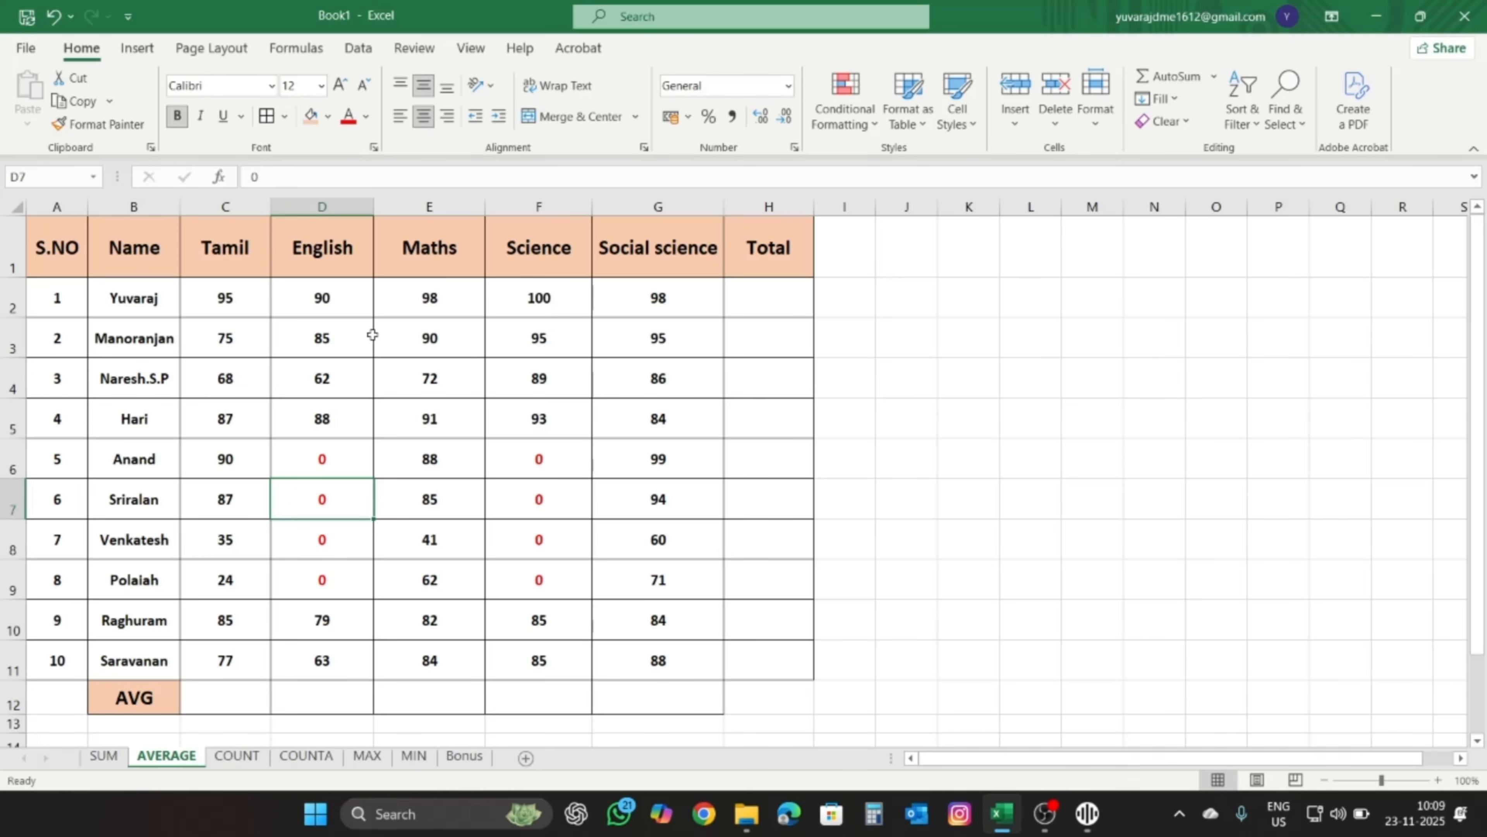
click(235, 300)
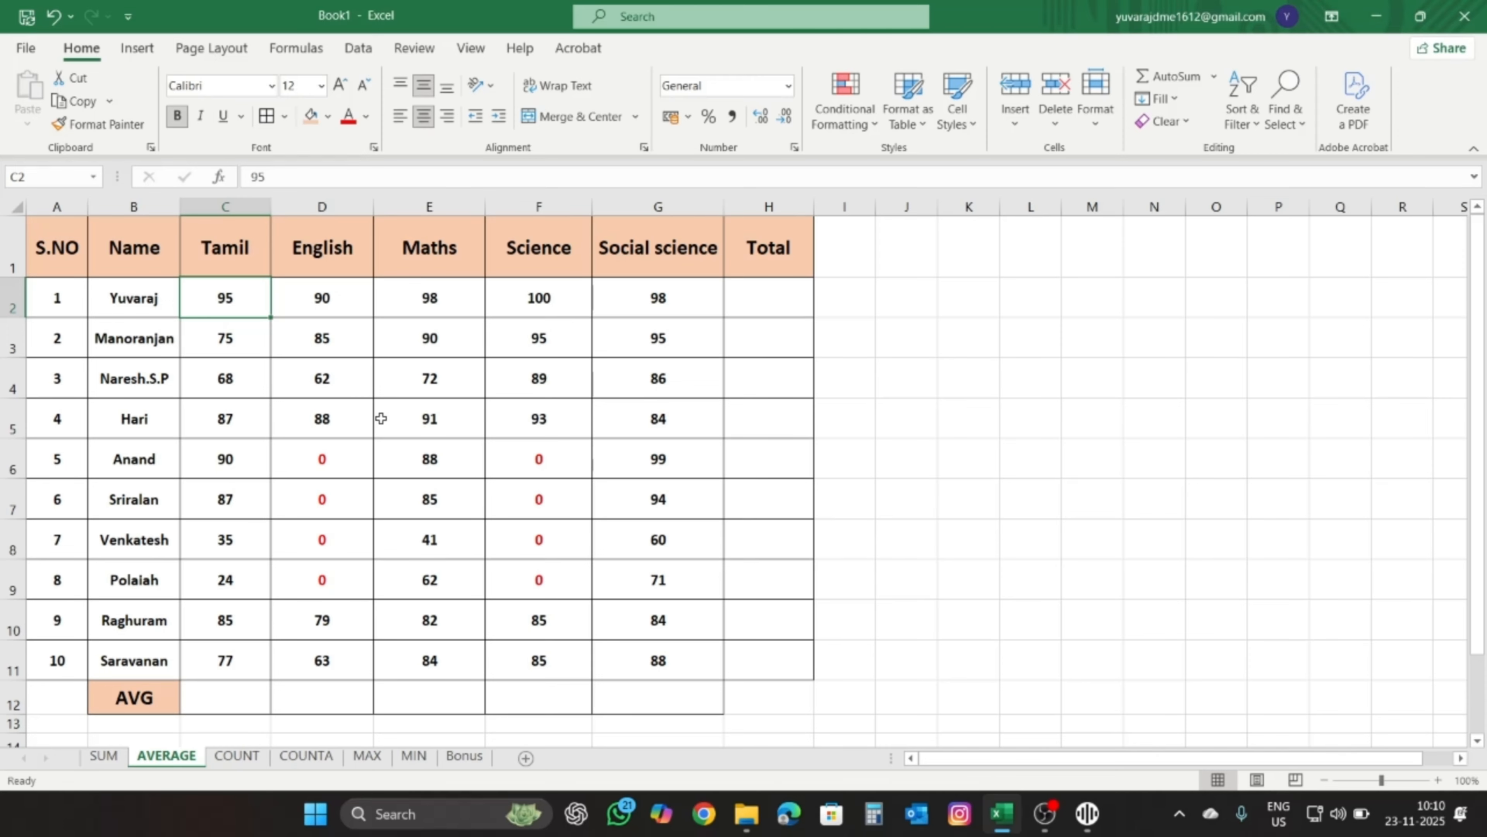
key(Left)
key(Up)
key(Right)
key(Right)
key(Right)
key(Right)
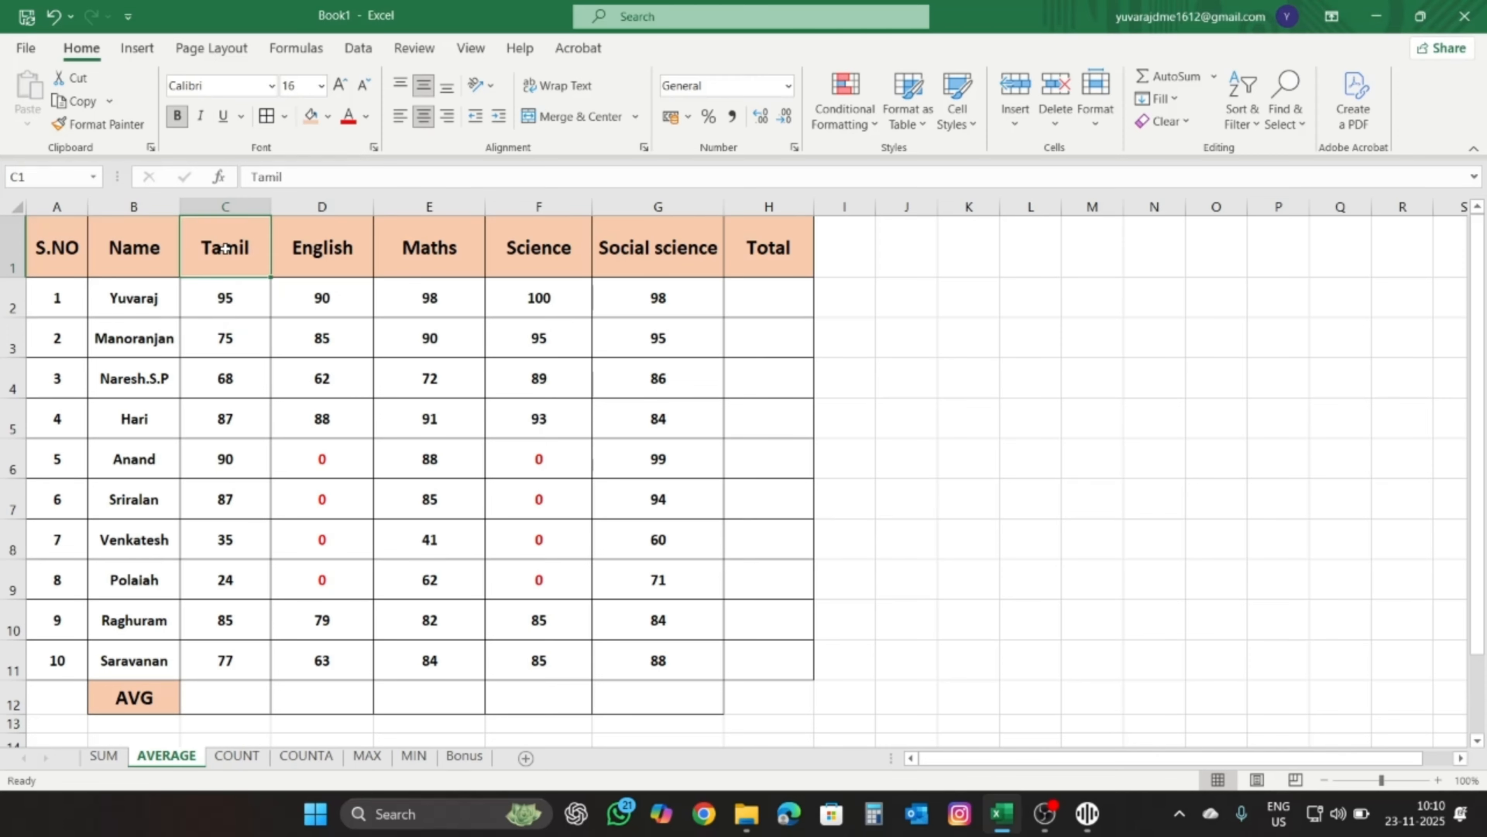
- Examine the Tamil marks in C2:C11 that the average has to cover
drag(223, 300, 234, 660)
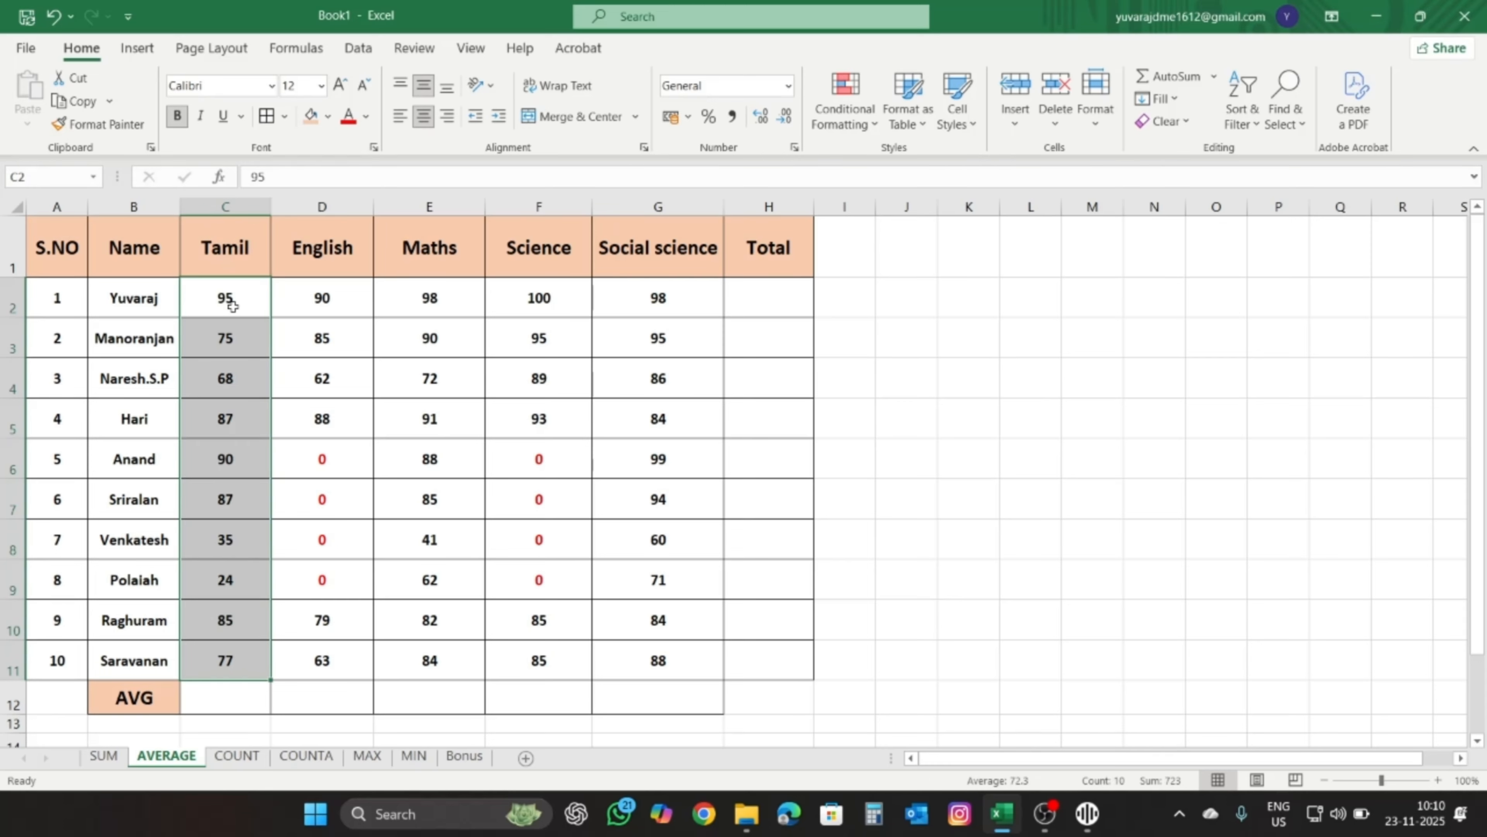
click(222, 655)
drag(232, 293, 242, 657)
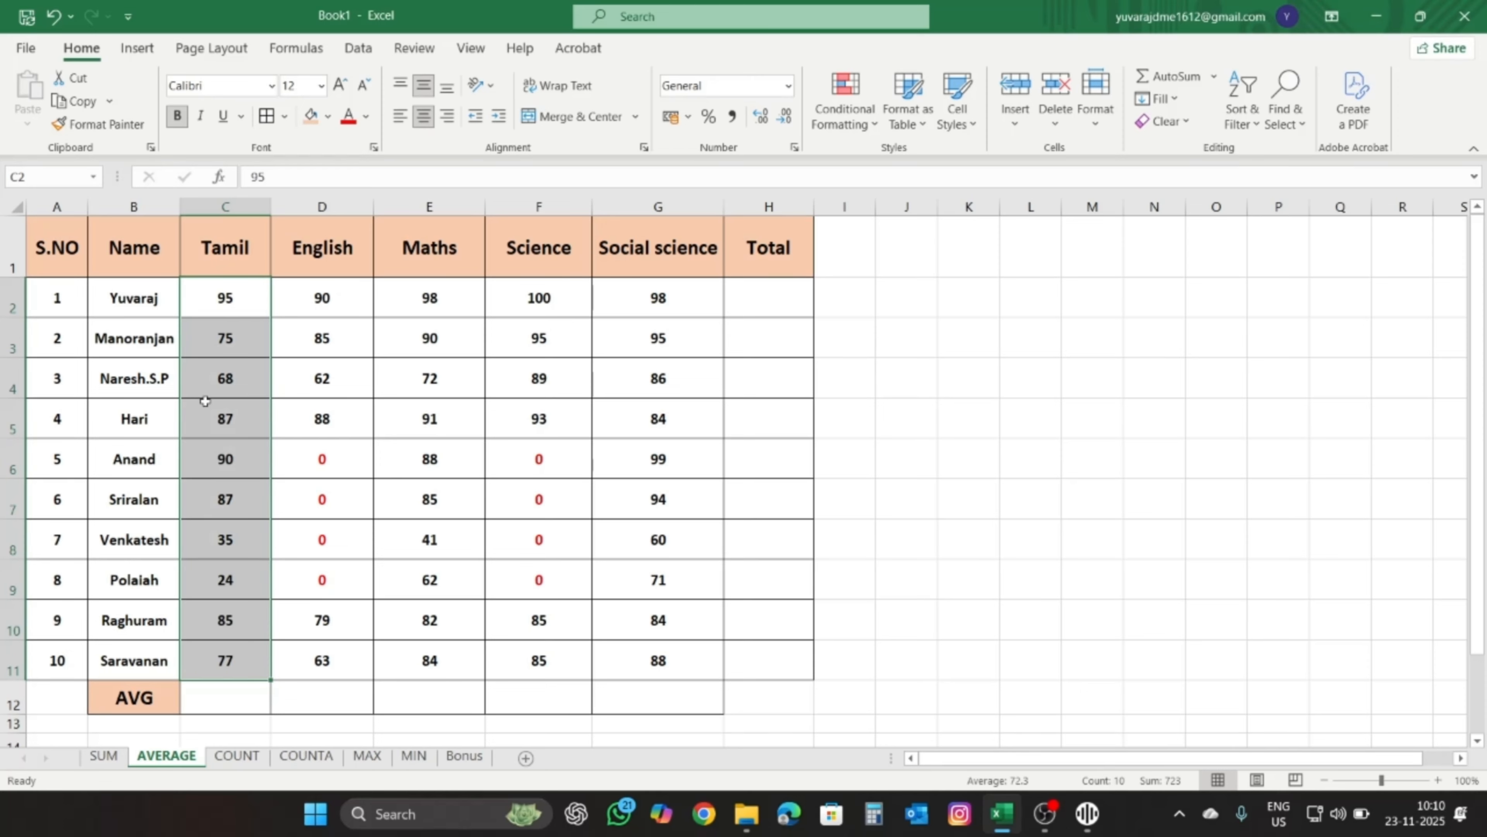
click(220, 298)
click(220, 354)
click(216, 417)
click(211, 480)
click(213, 544)
click(212, 607)
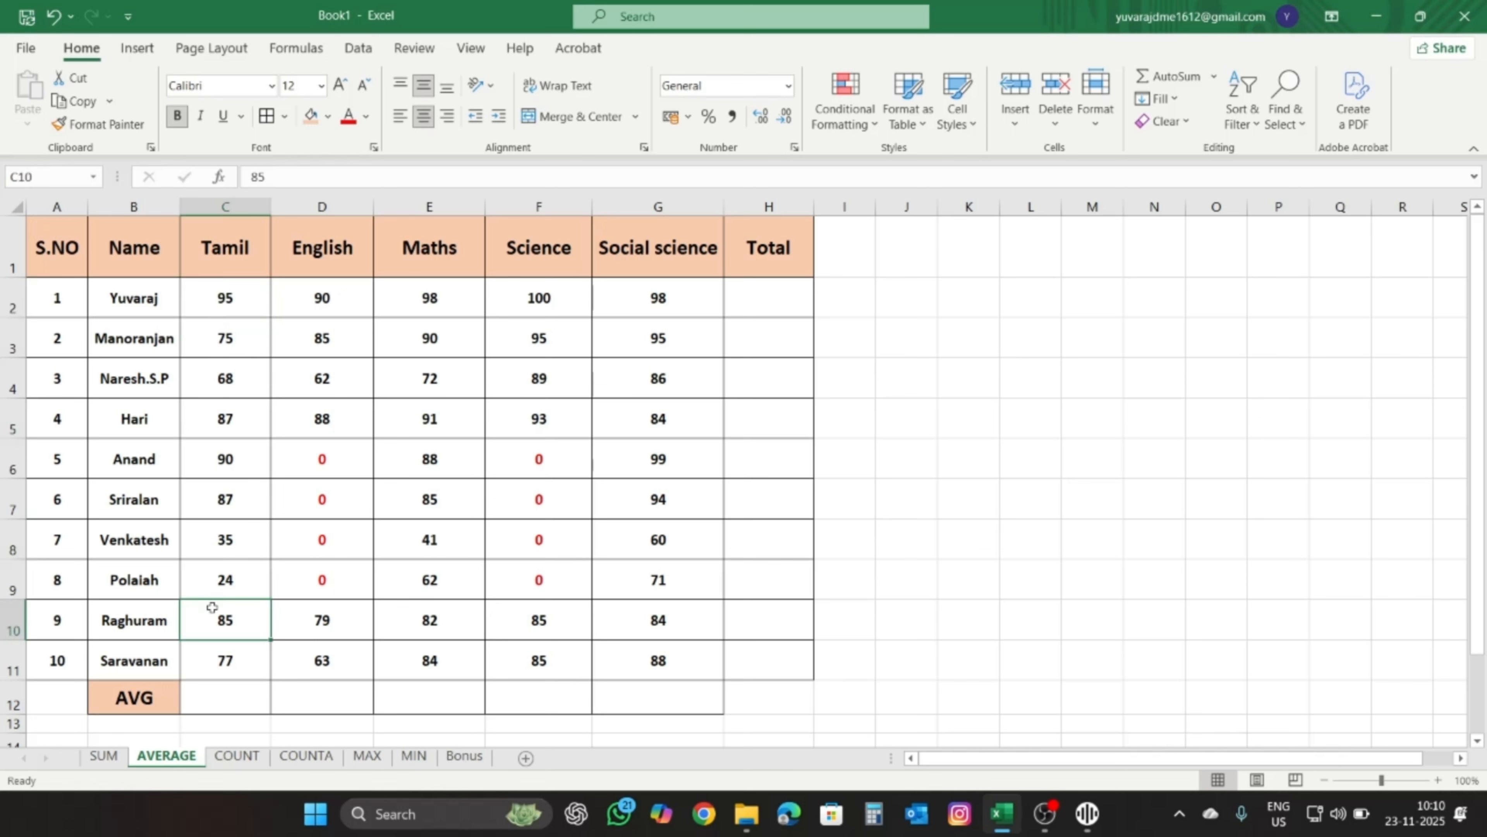
click(212, 656)
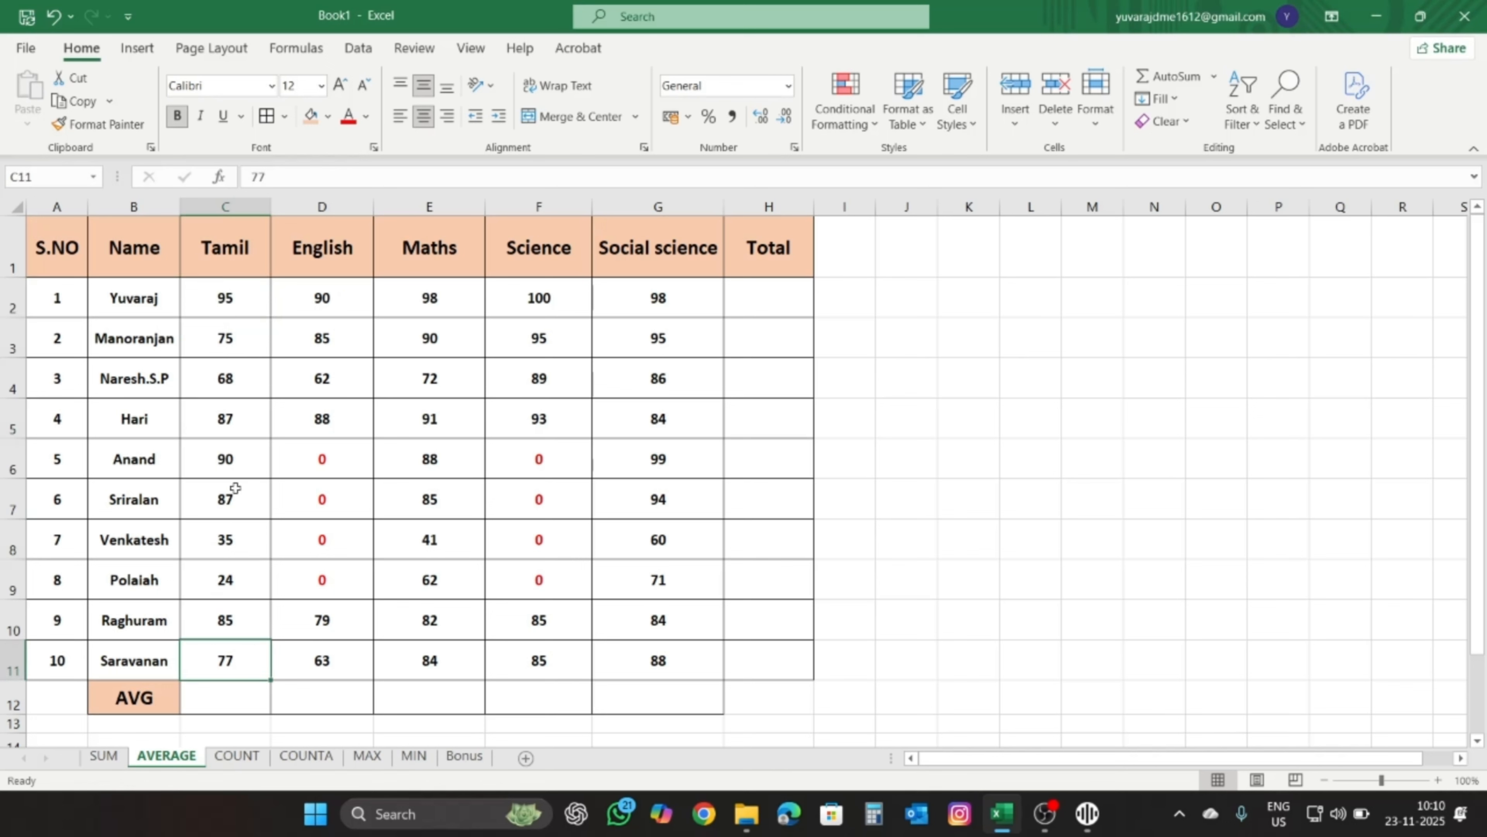
drag(236, 298, 239, 660)
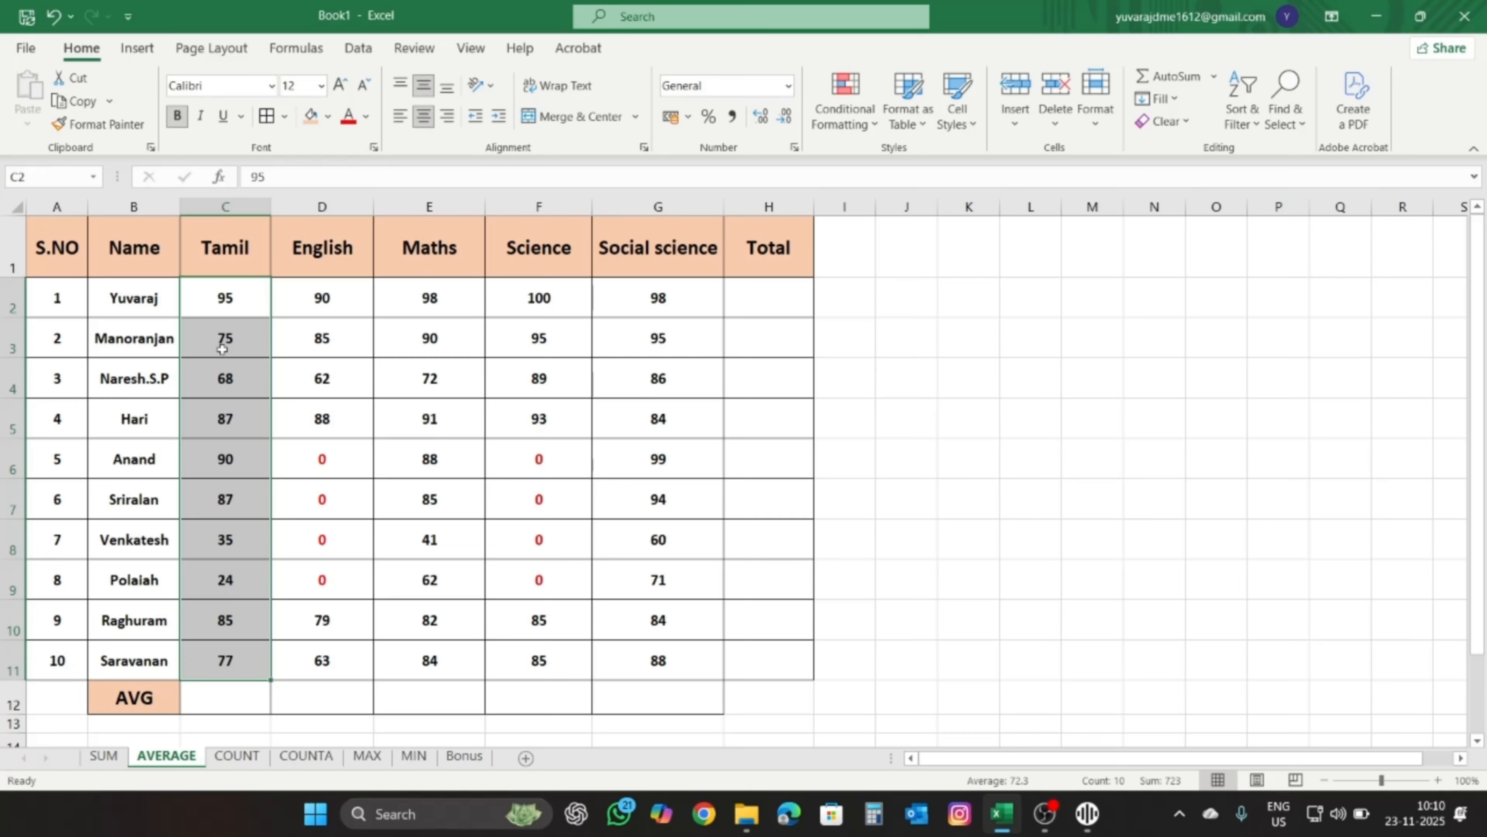
click(246, 299)
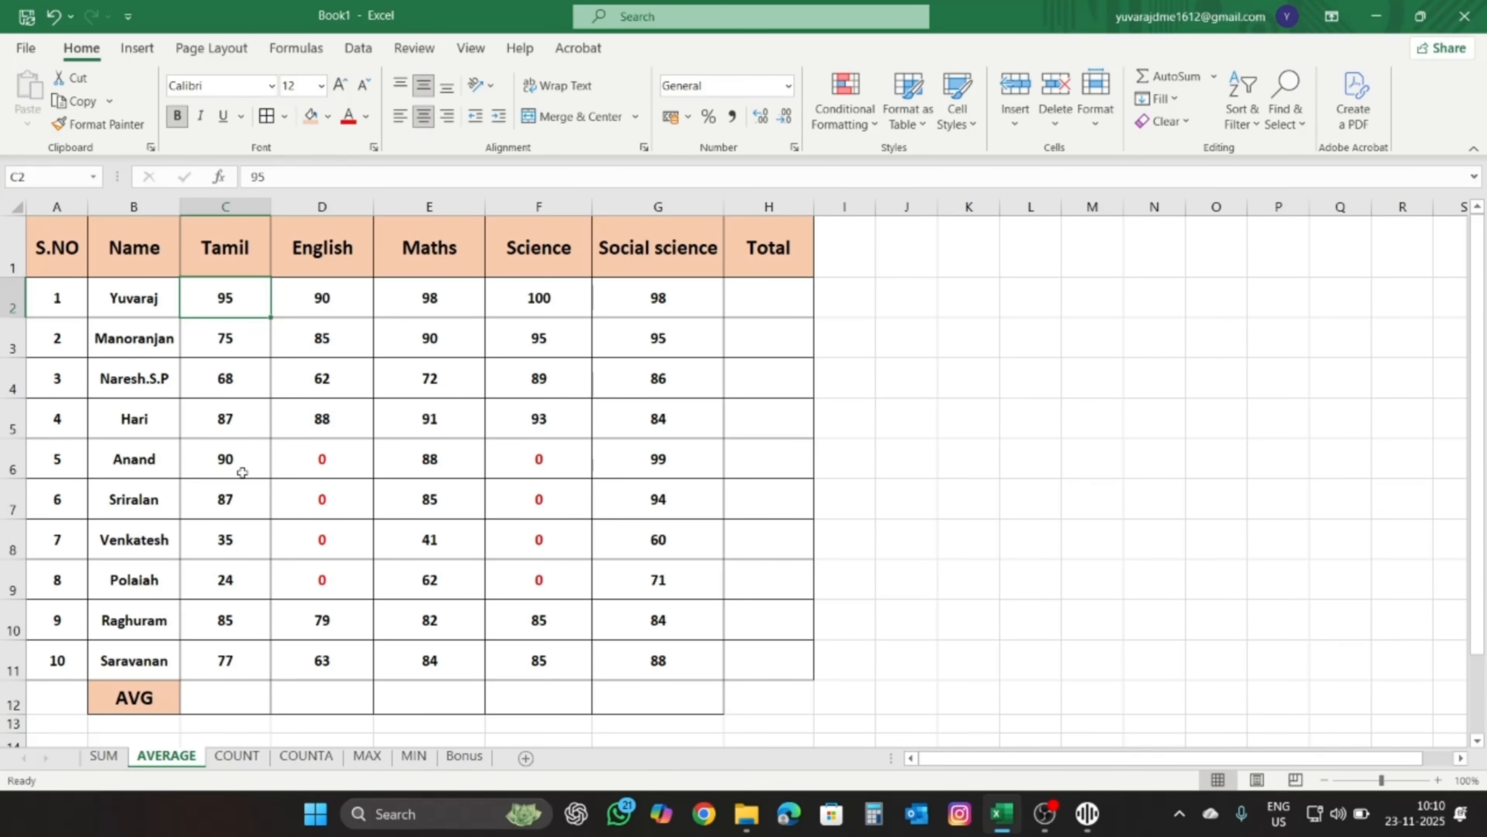
- Calculate the Tamil average in C12 with the formula =AVERAGE(C2:C11)
click(221, 697)
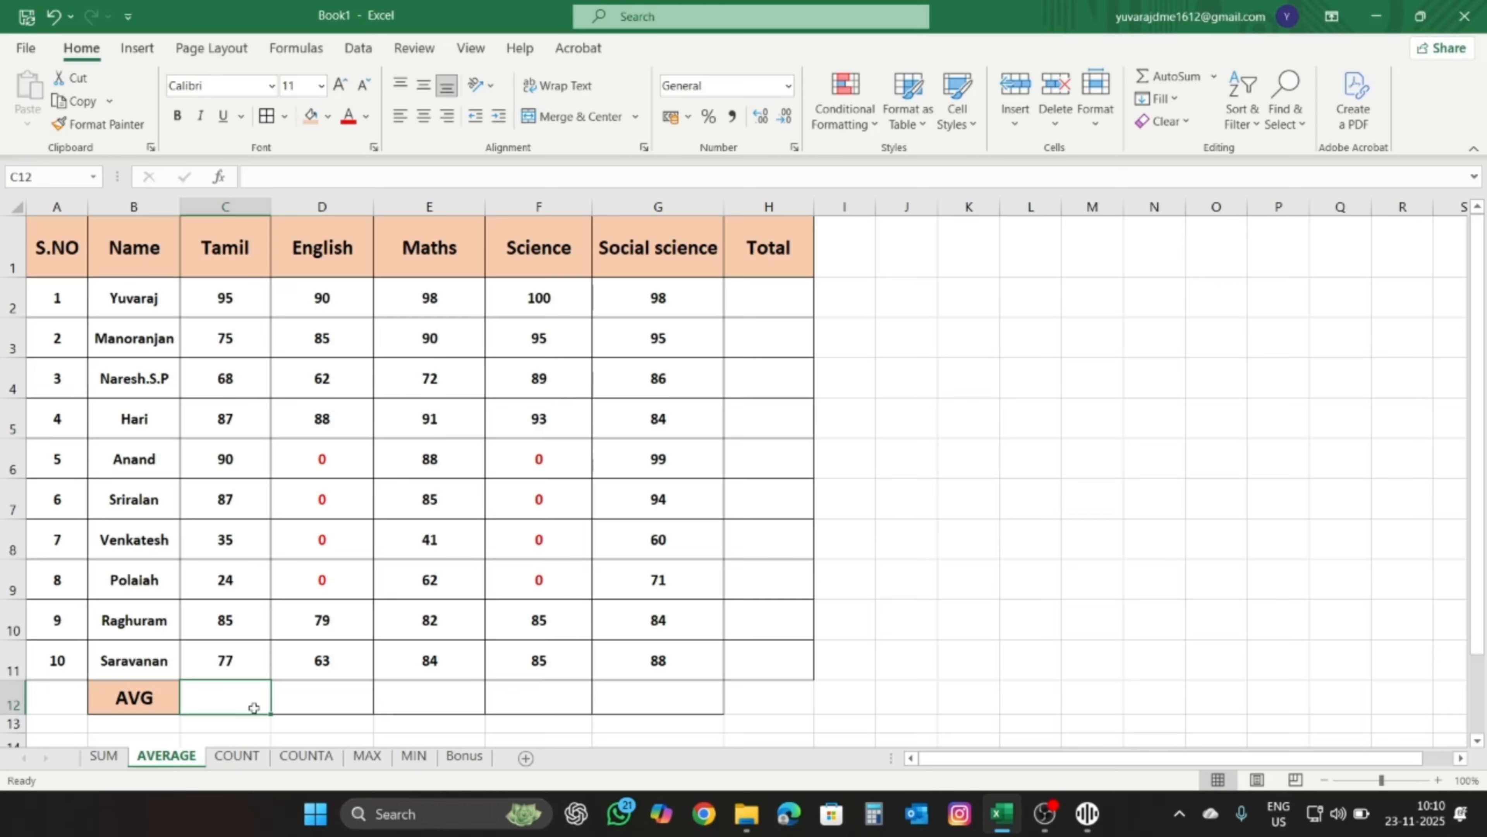
text(=a)
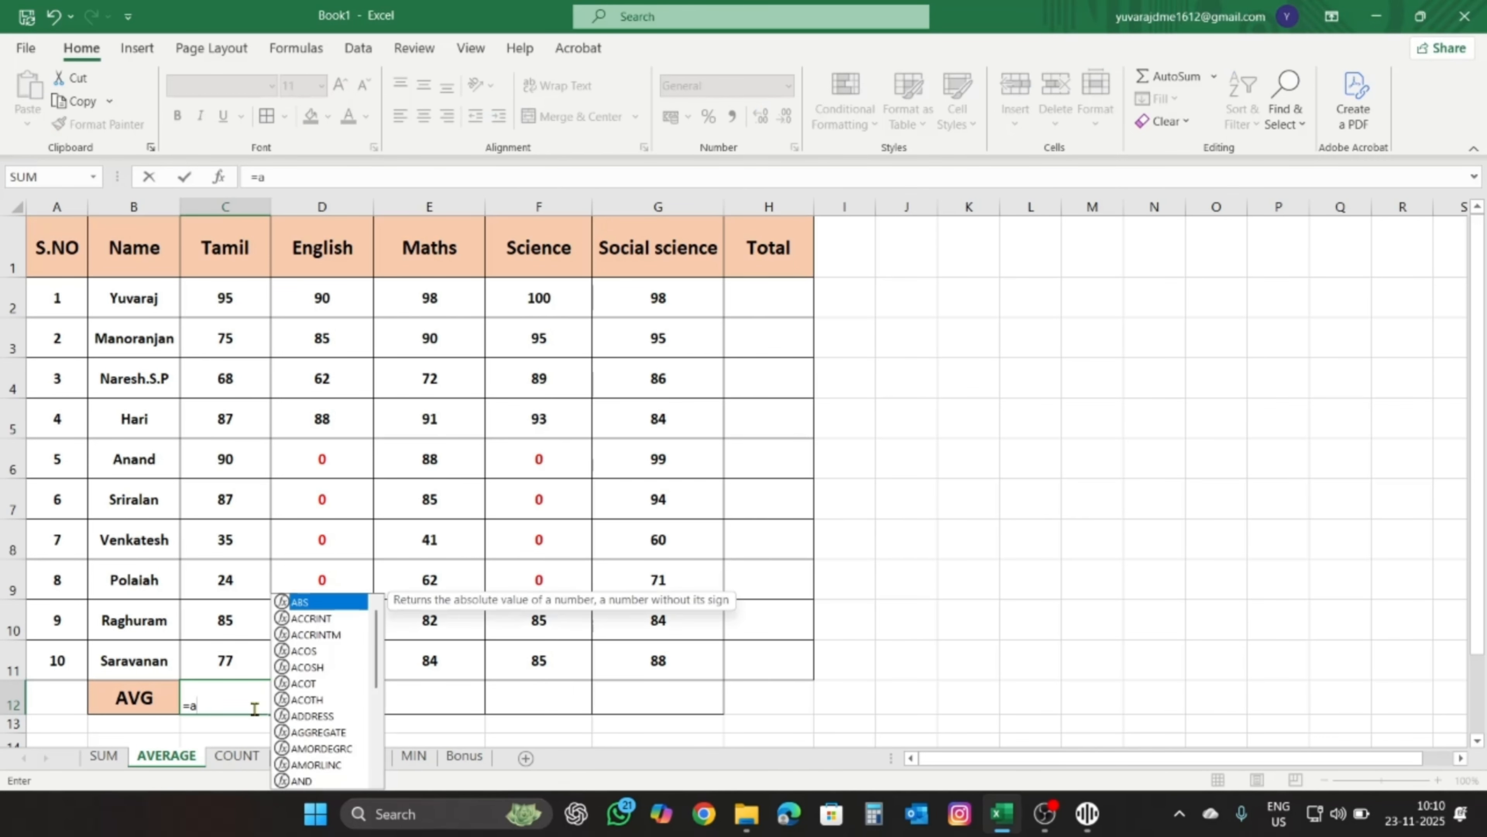
text(v)
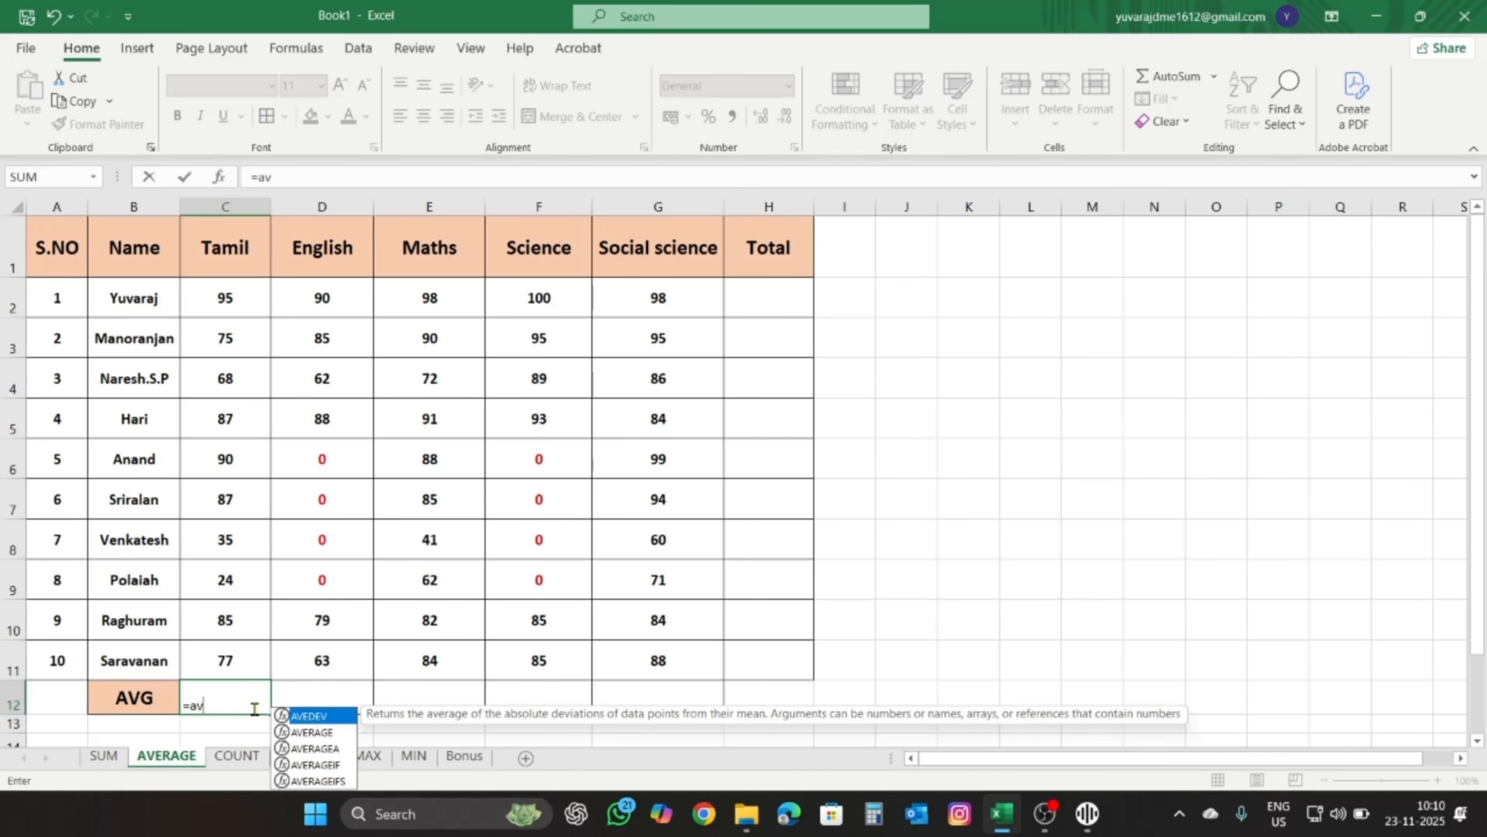
text(erage)
key(Tab)
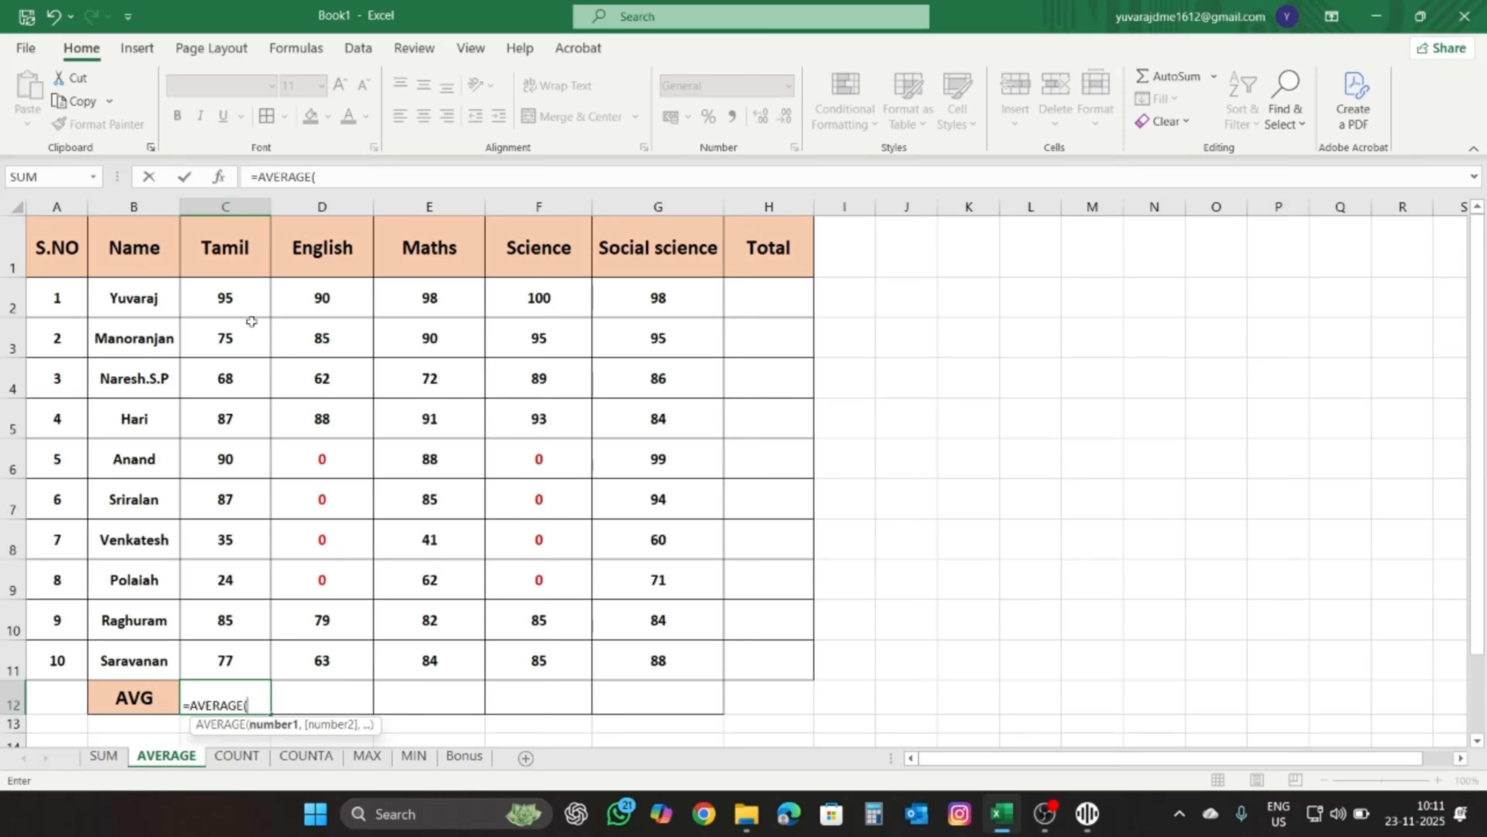
drag(246, 292, 253, 659)
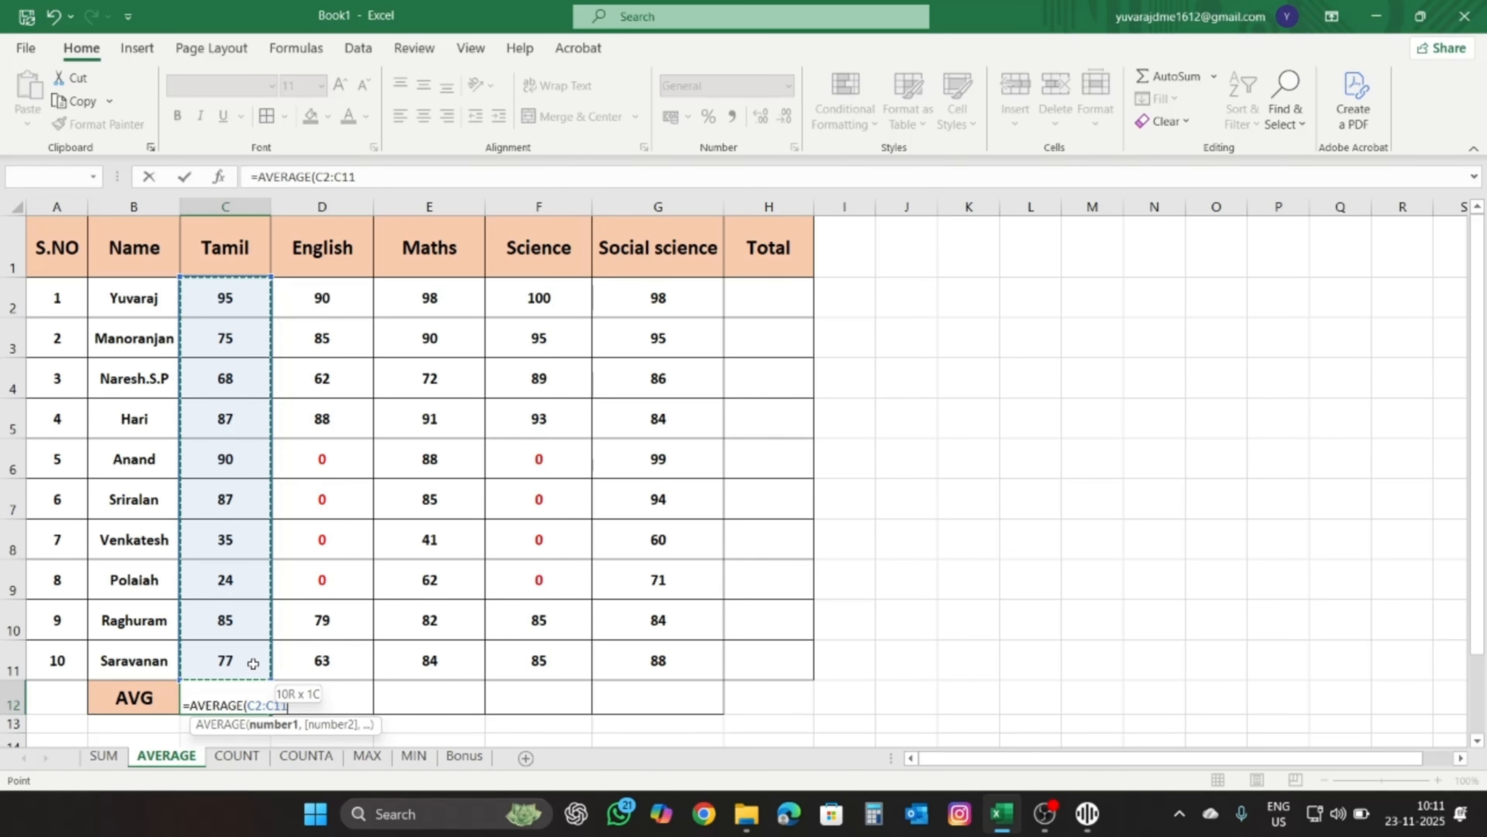
text())
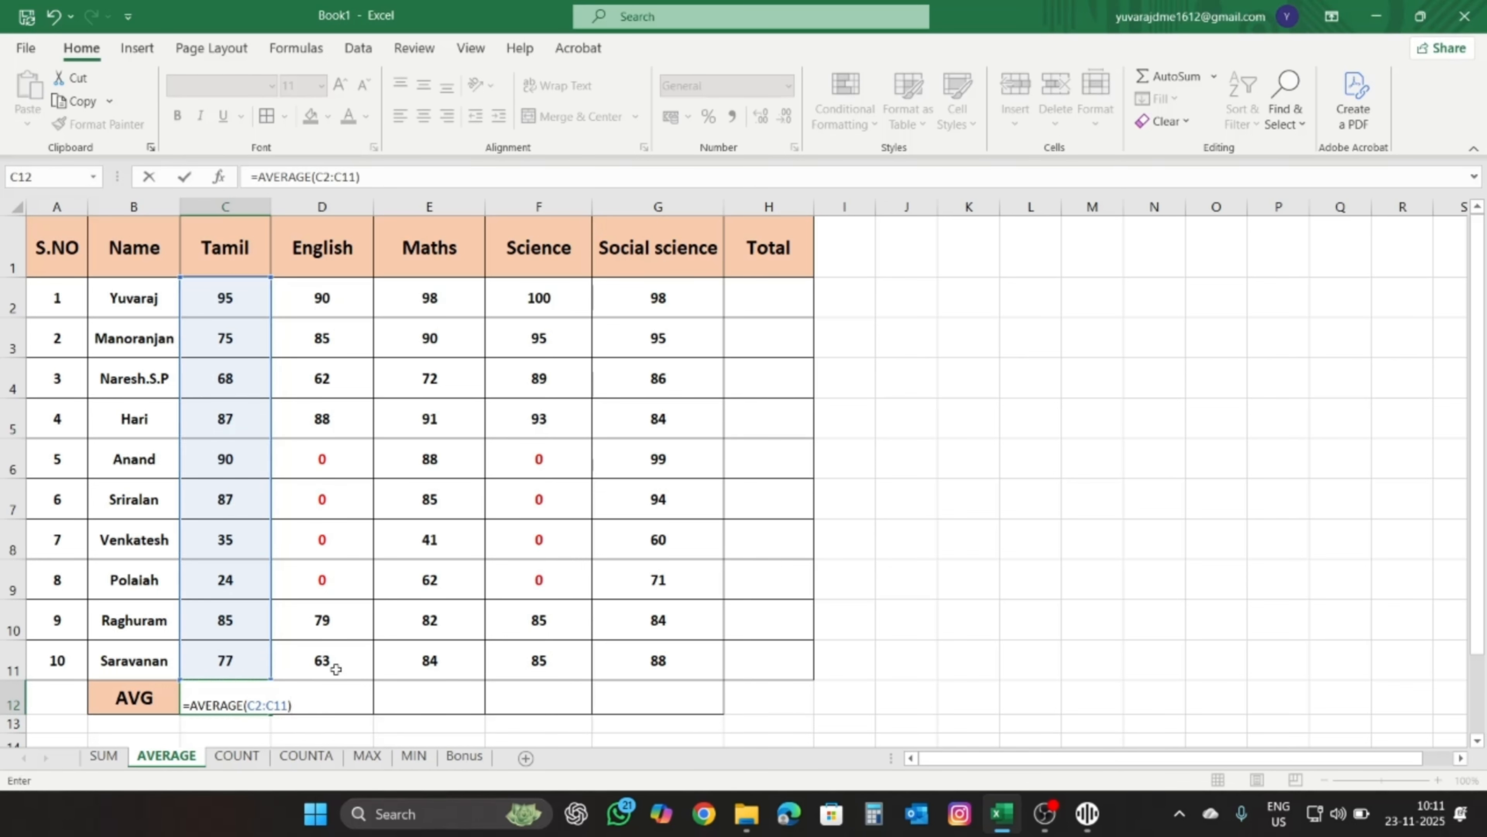
key(Return)
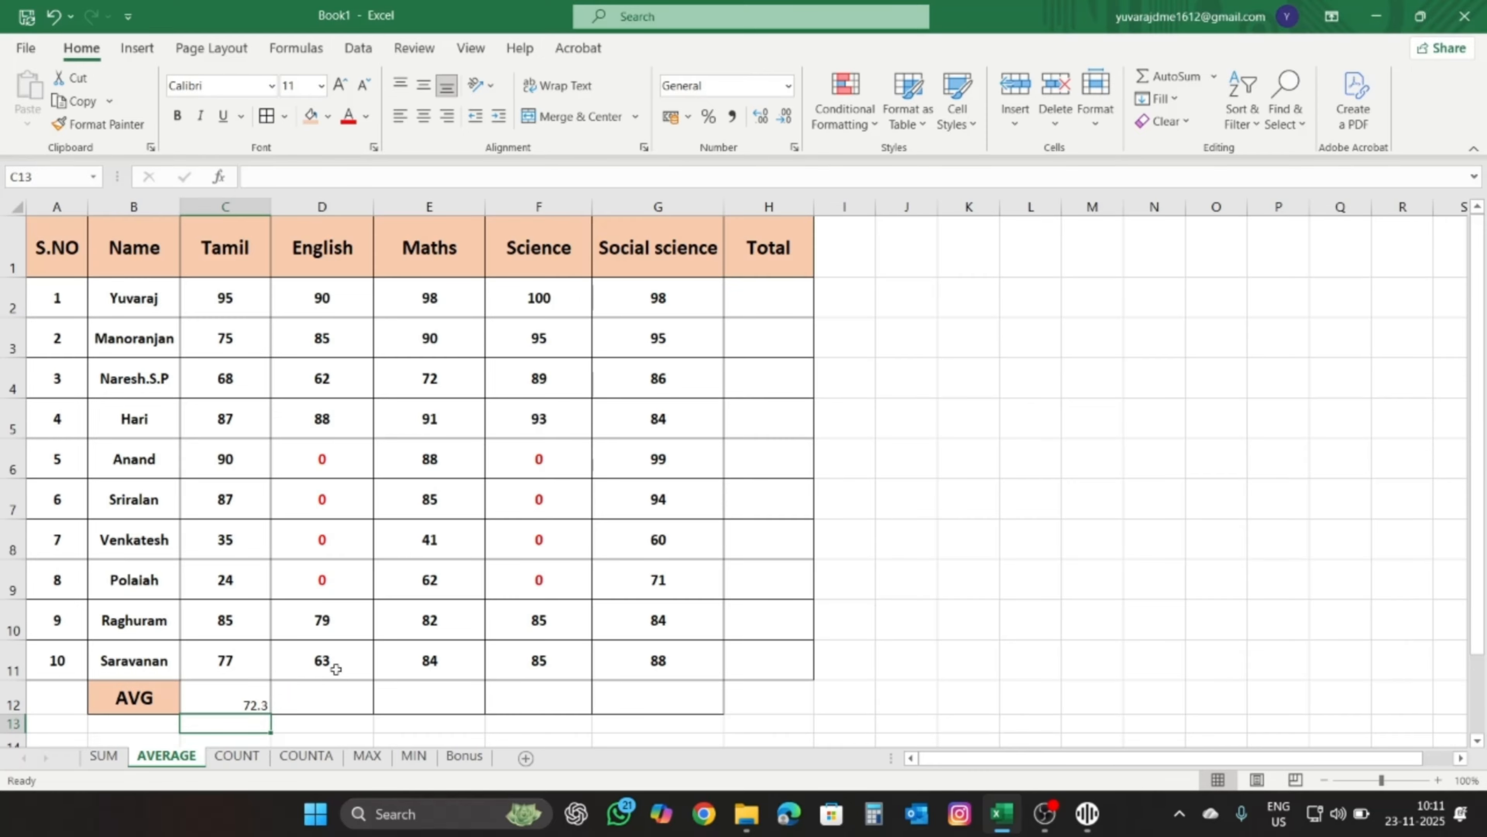
- Fill the Tamil average formula from C12 across to G12 for the other subjects
click(222, 695)
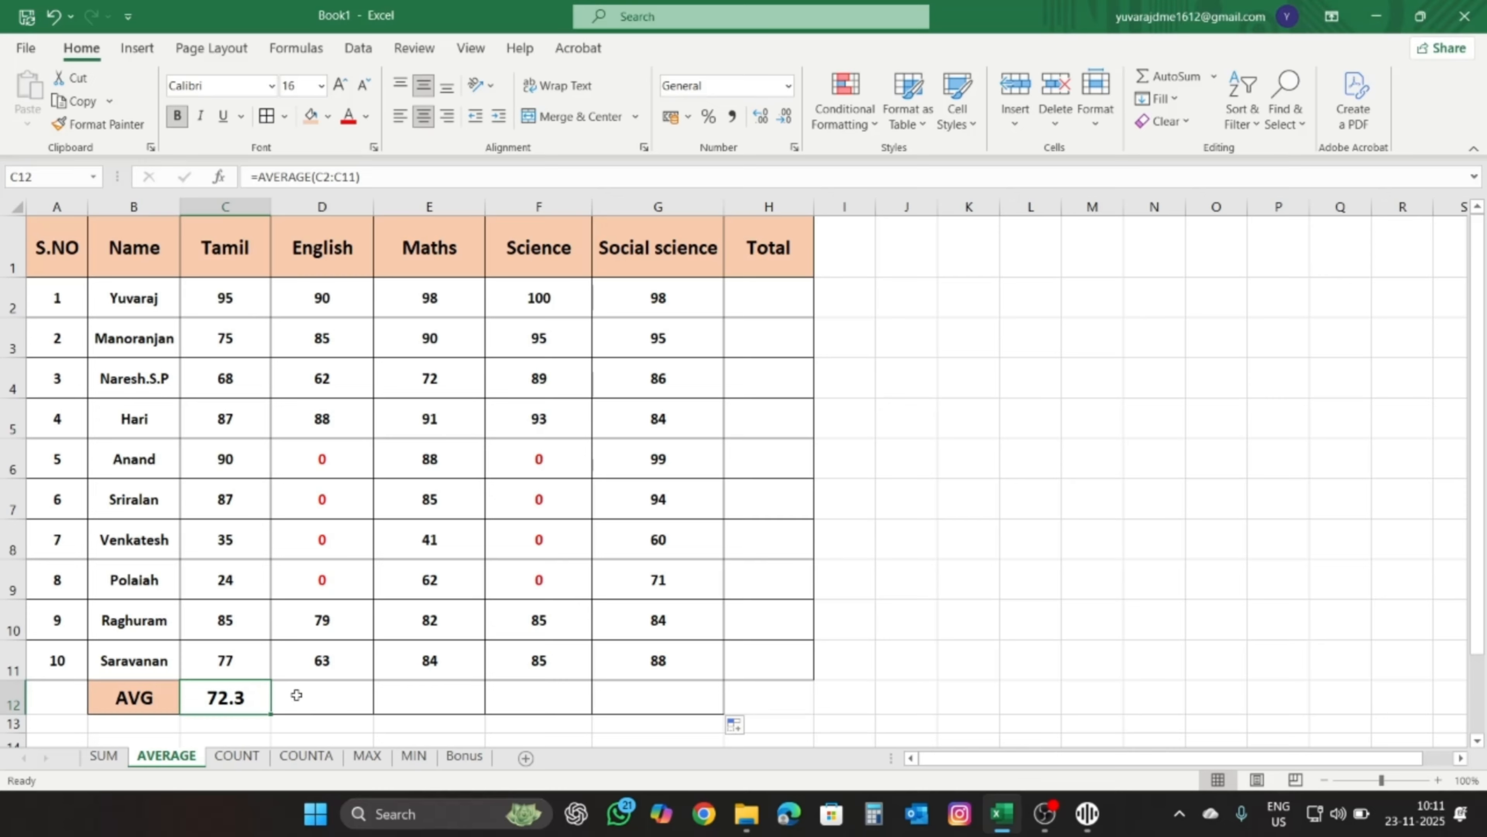
click(315, 694)
click(462, 696)
click(569, 691)
click(656, 697)
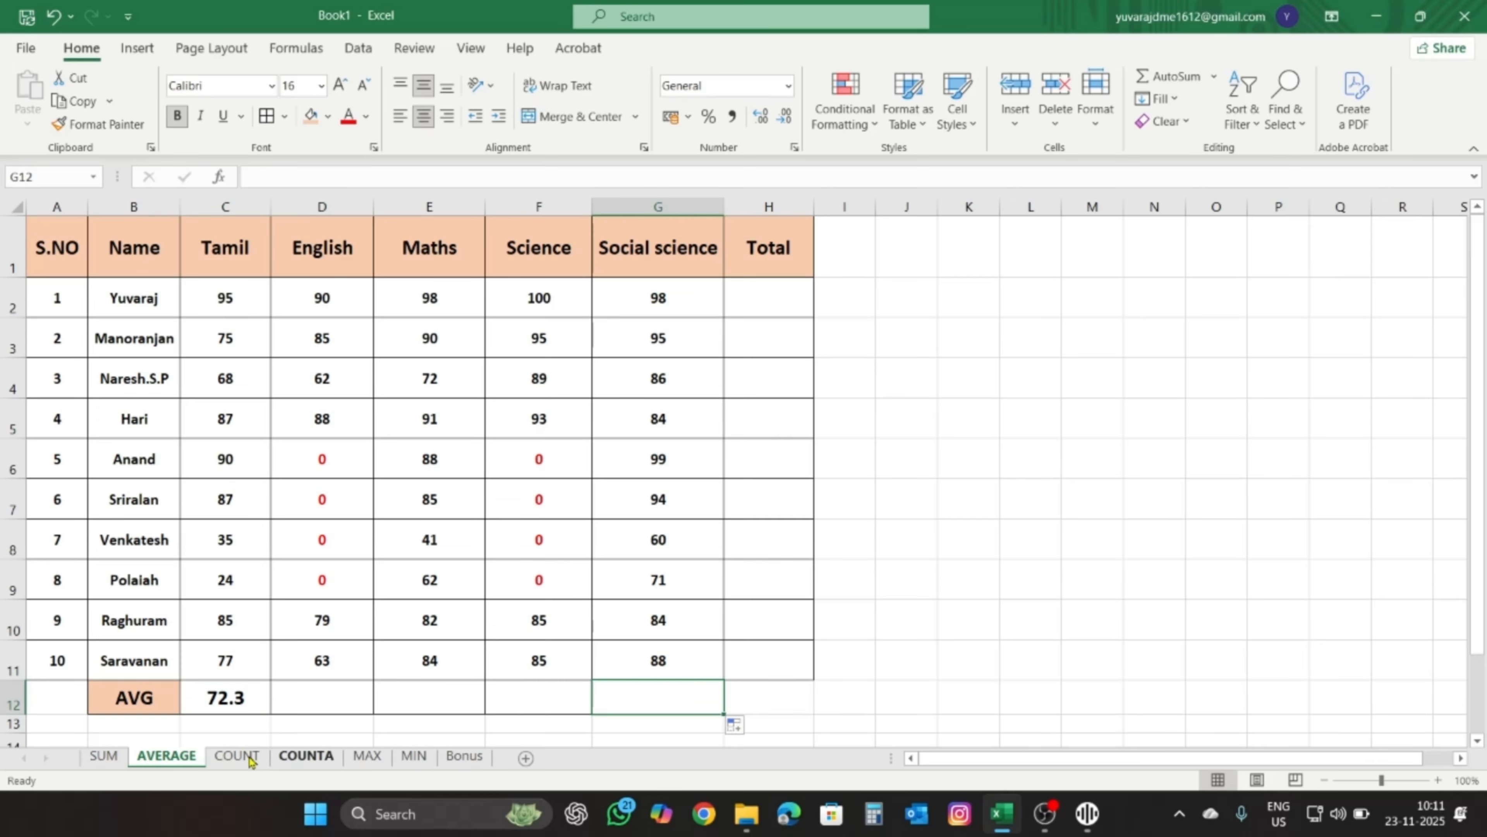
click(257, 700)
drag(270, 712, 705, 715)
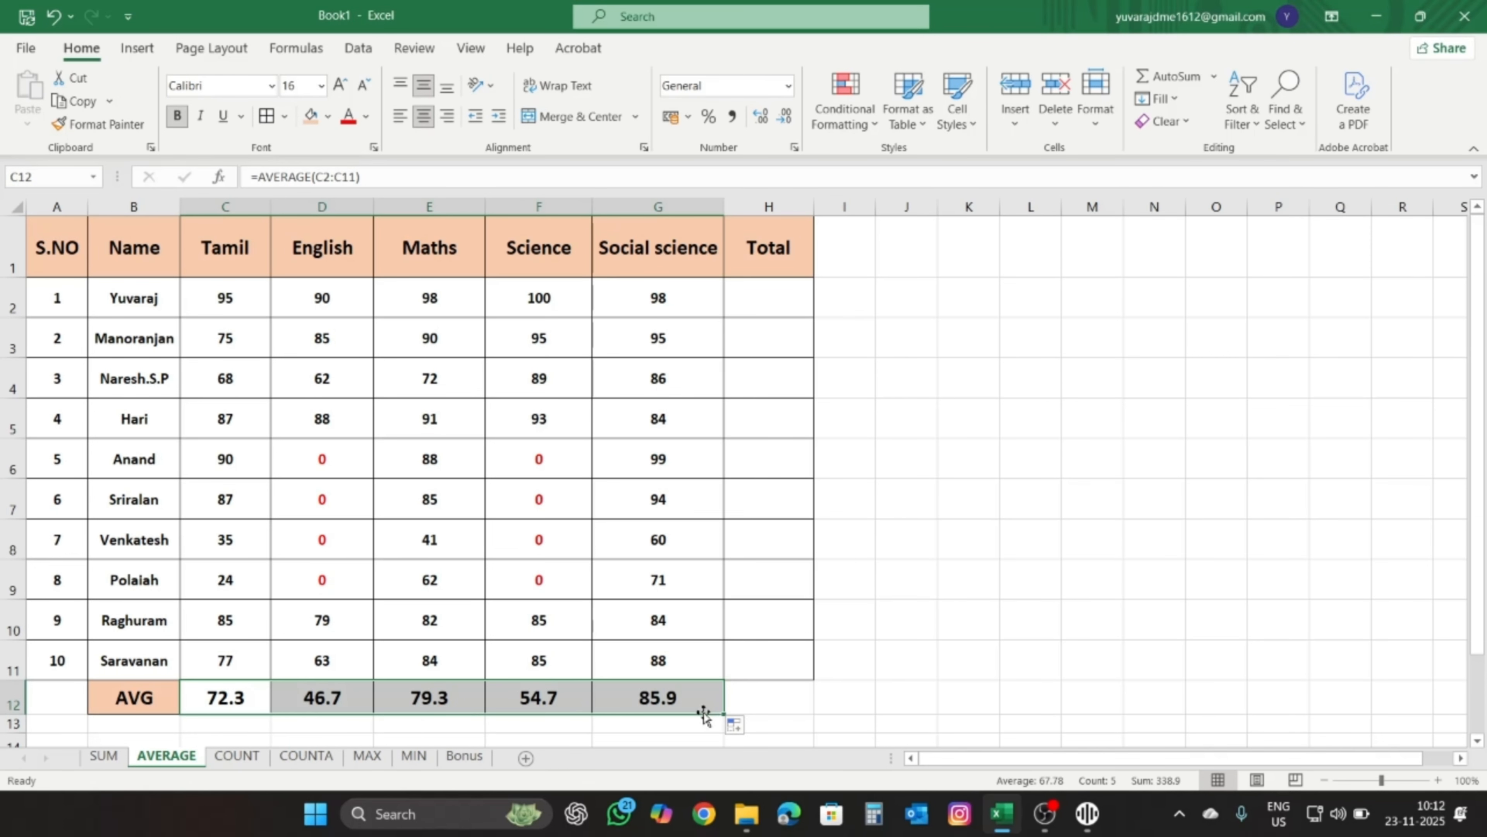
- Calculate the first student's average mark in H2 with the formula =AVERAGE(C2:G2)
click(749, 304)
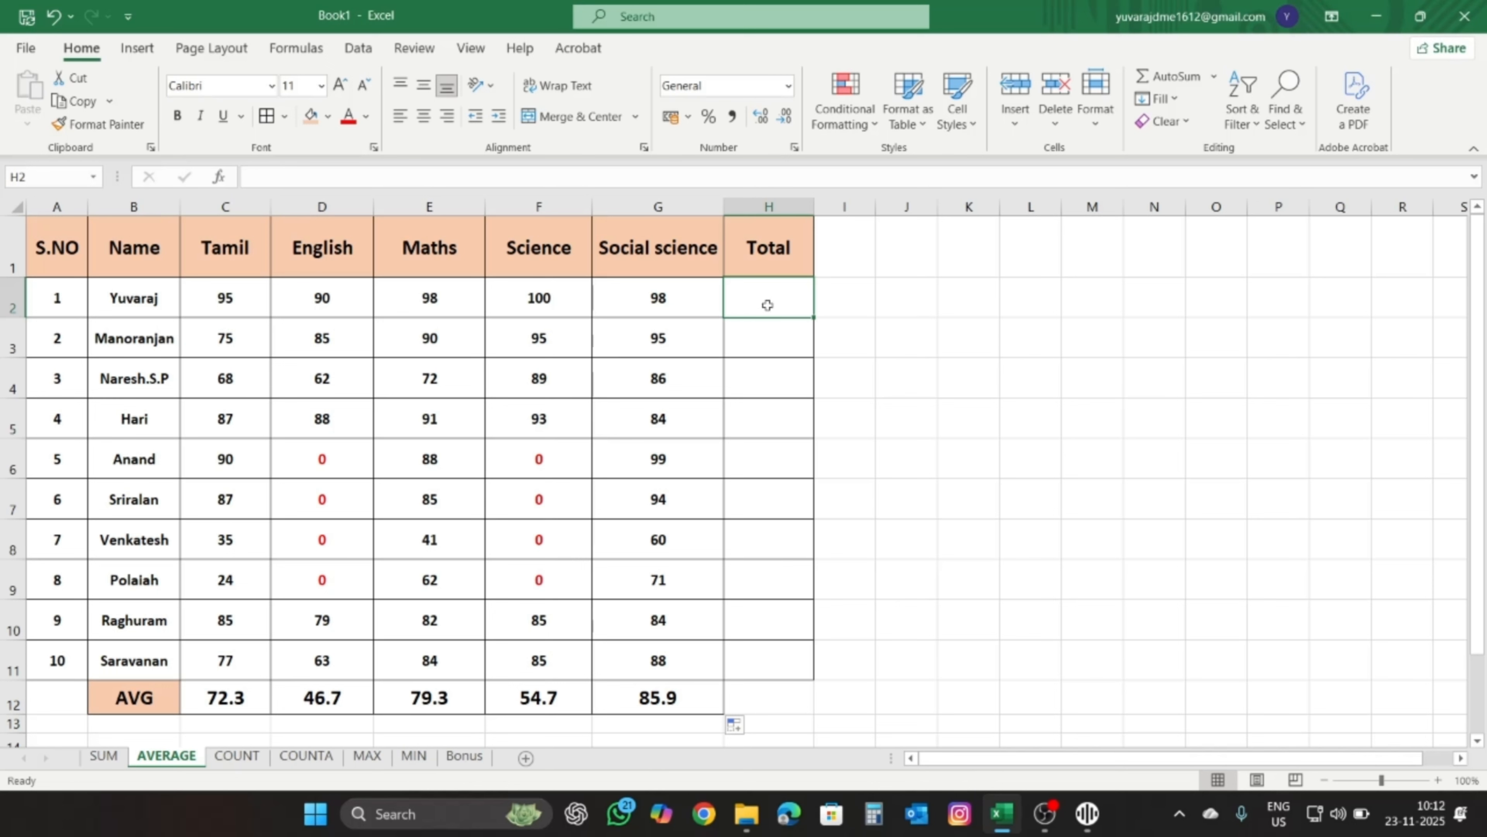
text(=aver)
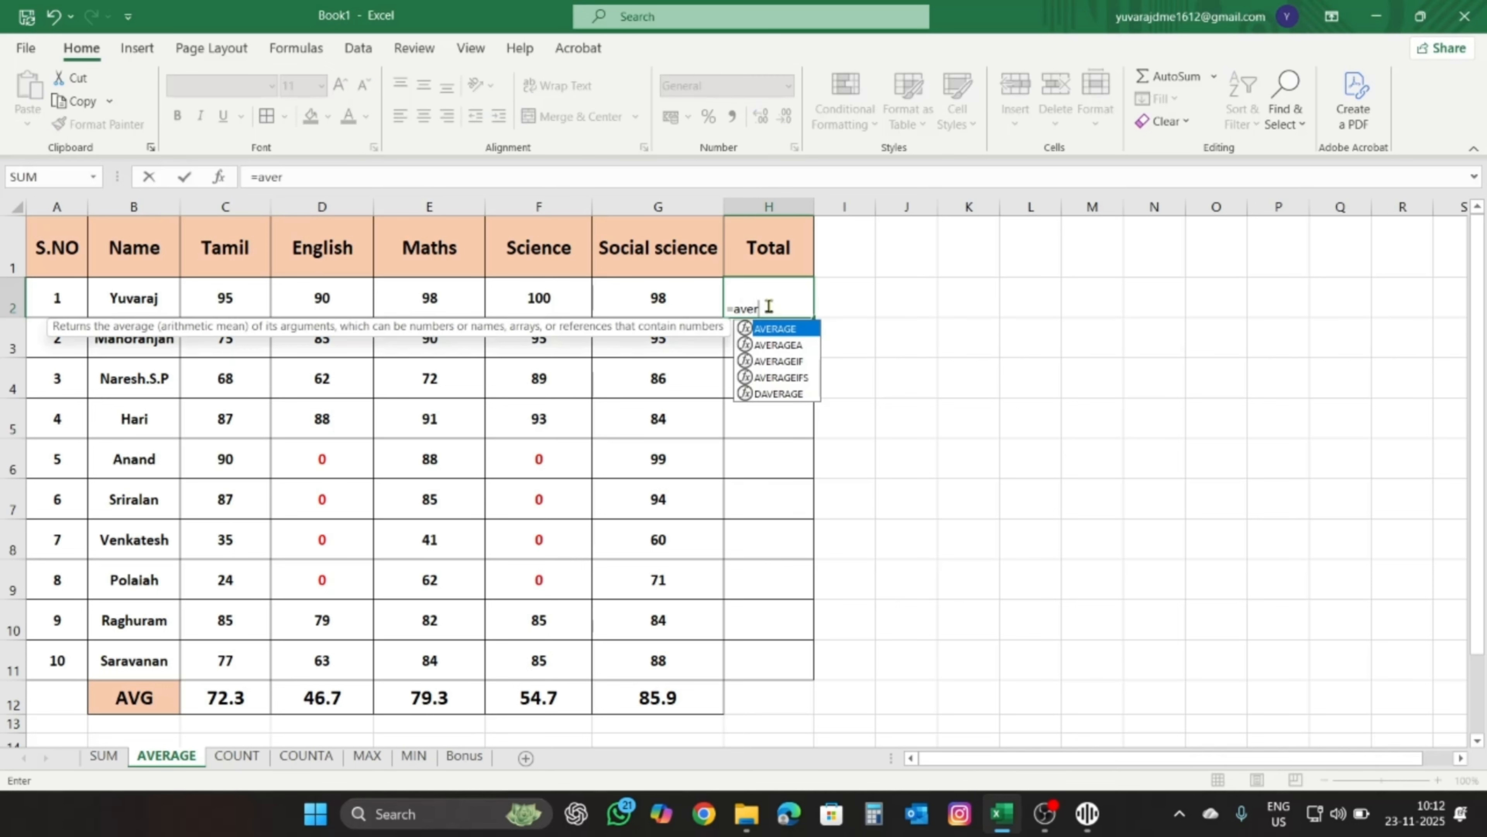
double_click(776, 329)
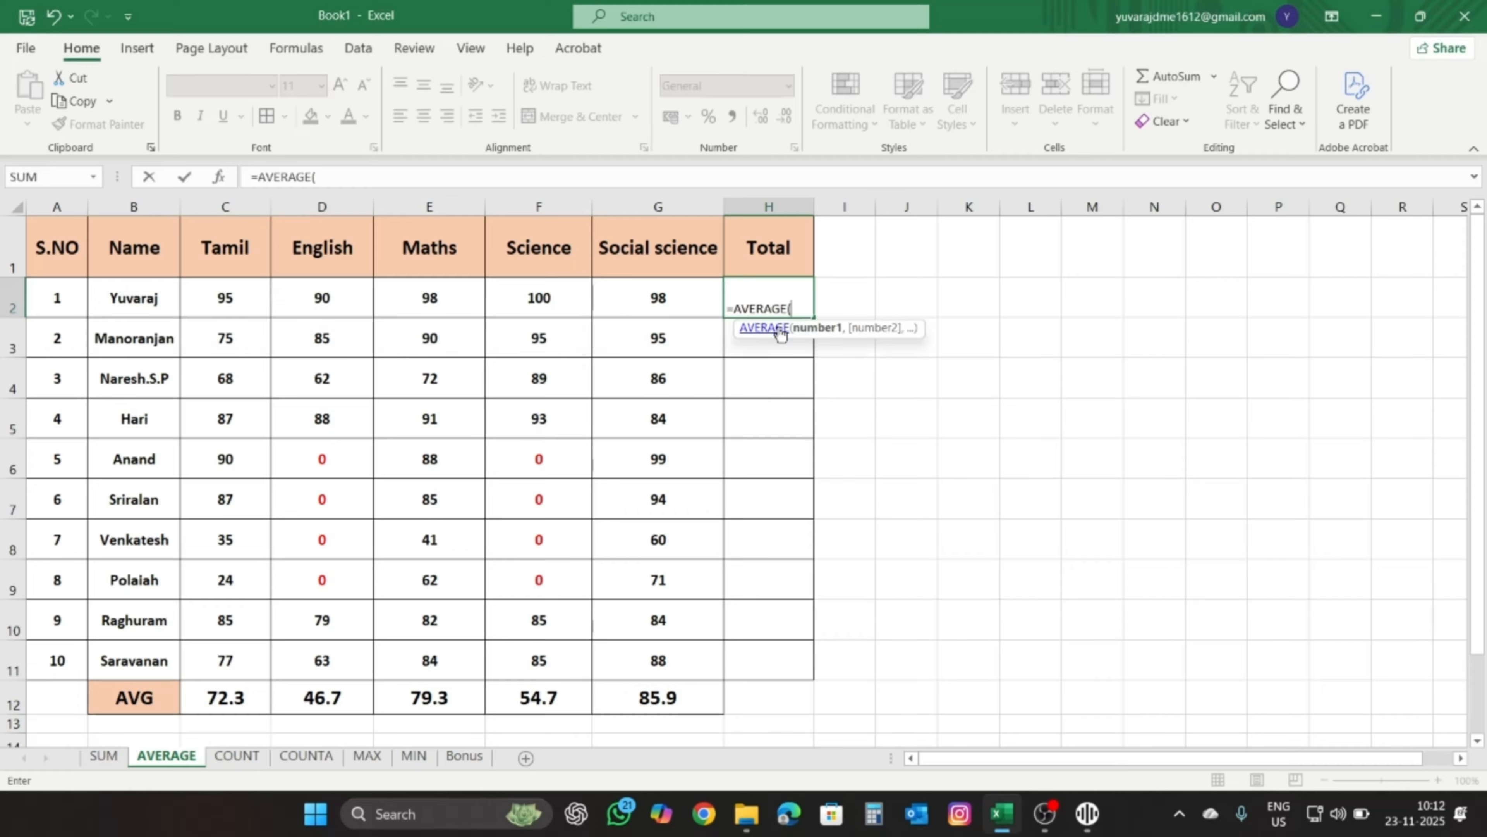
drag(229, 302, 657, 318)
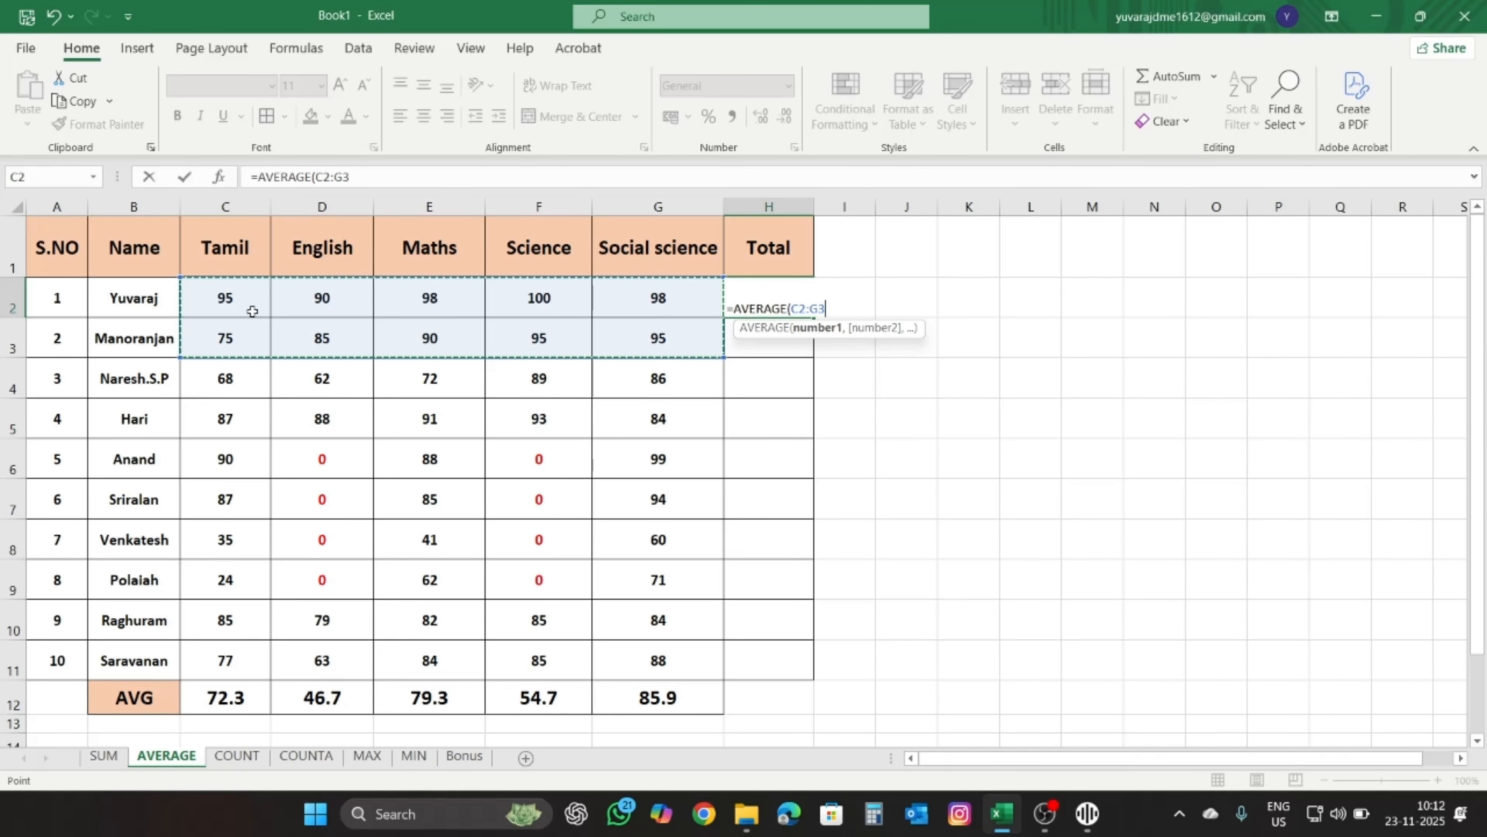
drag(249, 309, 649, 310)
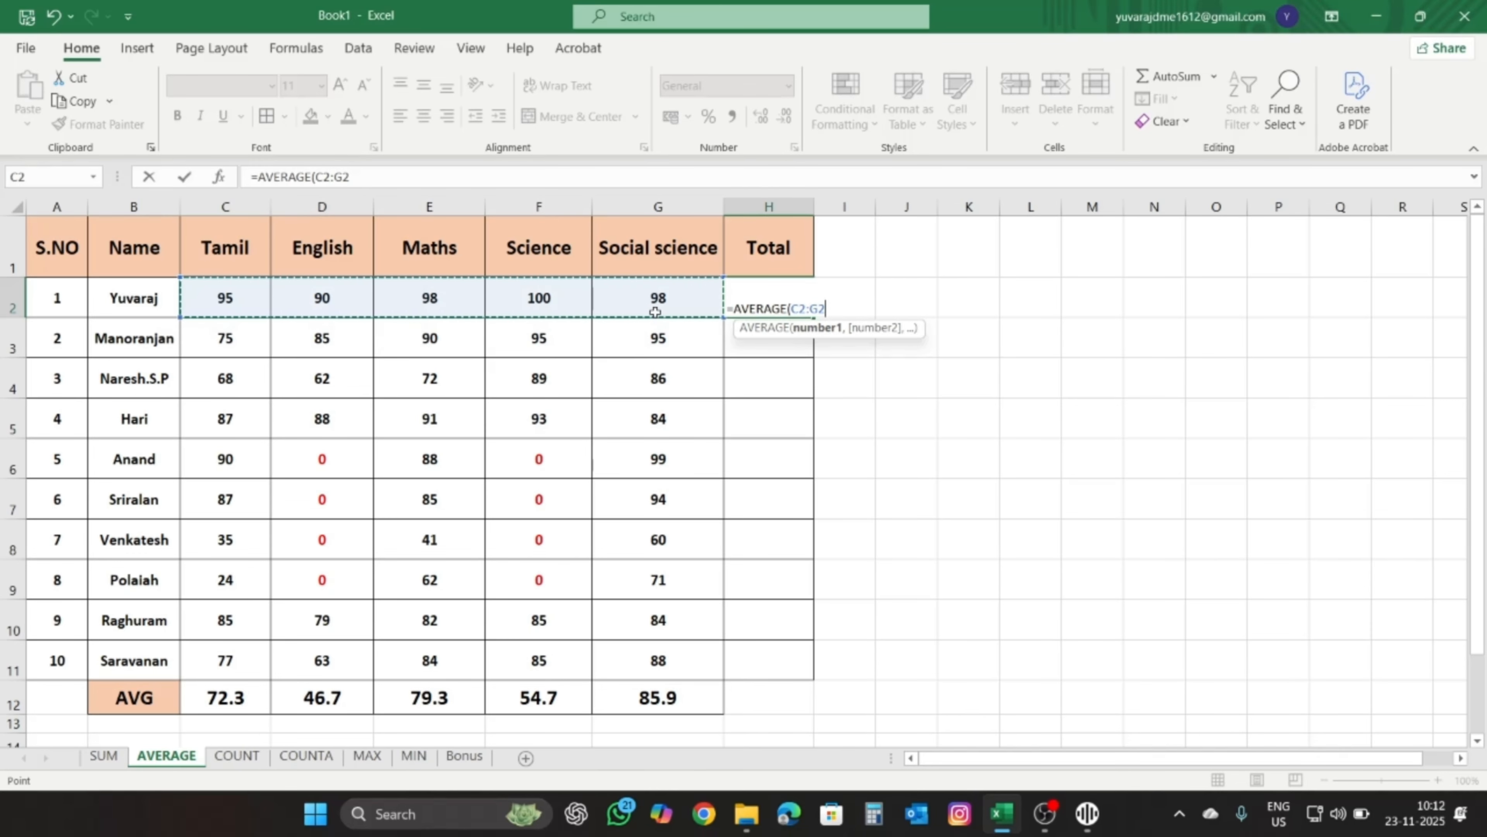
text())
key(Return)
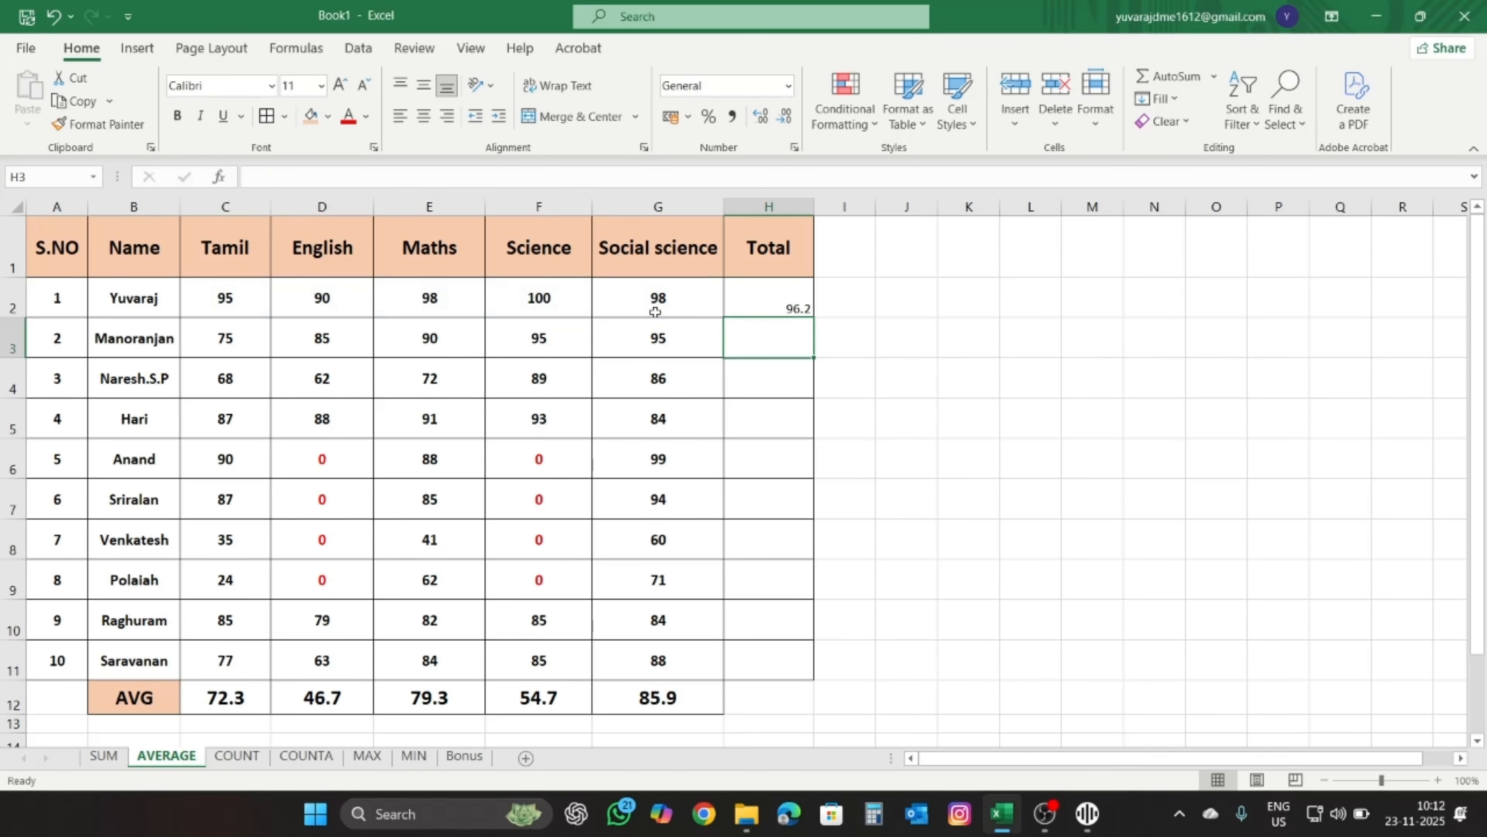
- Fill the student average formula from H2 down to H11 for the remaining students
click(790, 292)
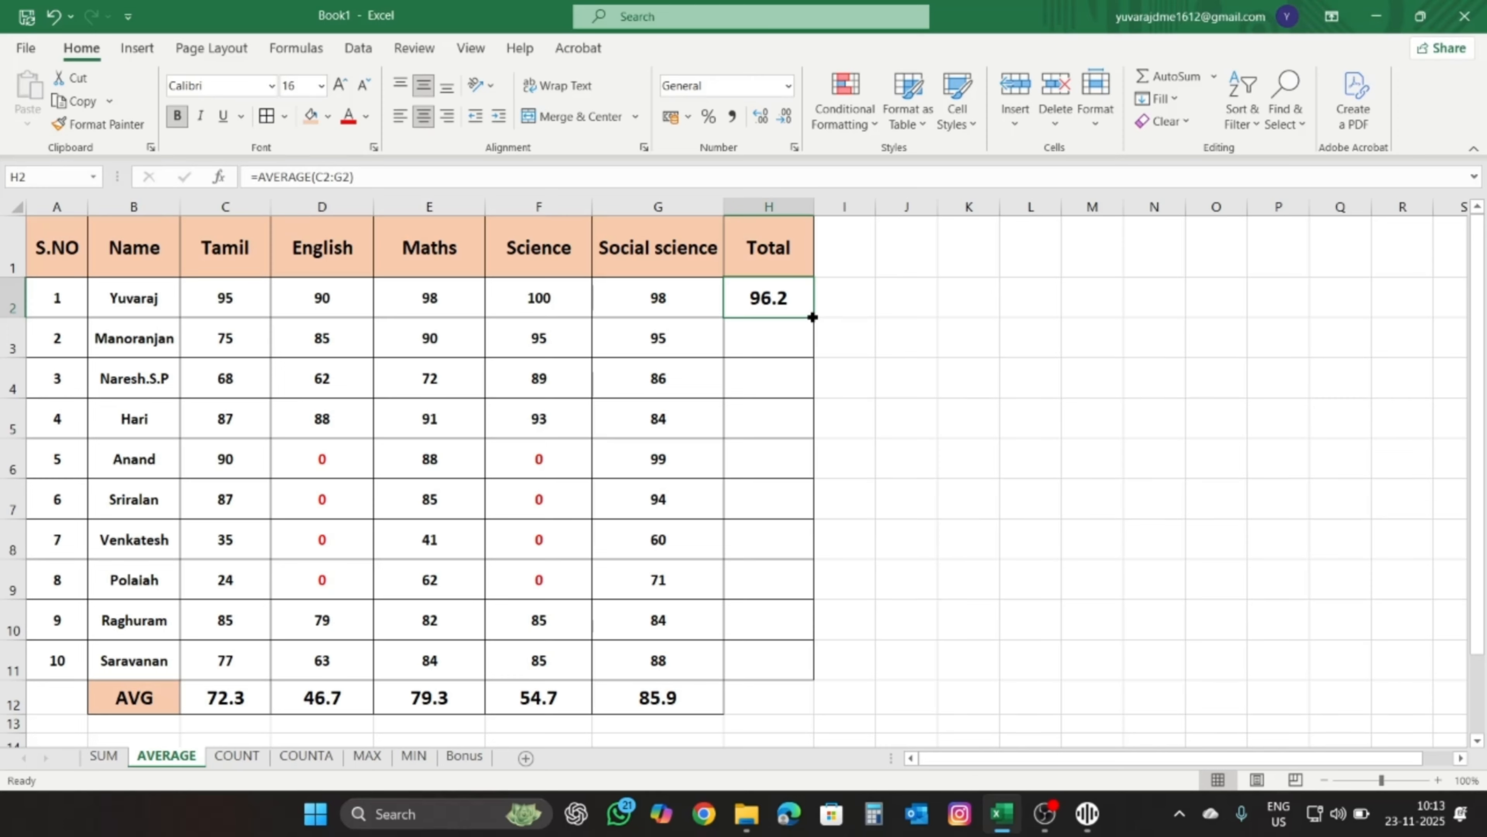
drag(812, 316, 814, 669)
click(958, 386)
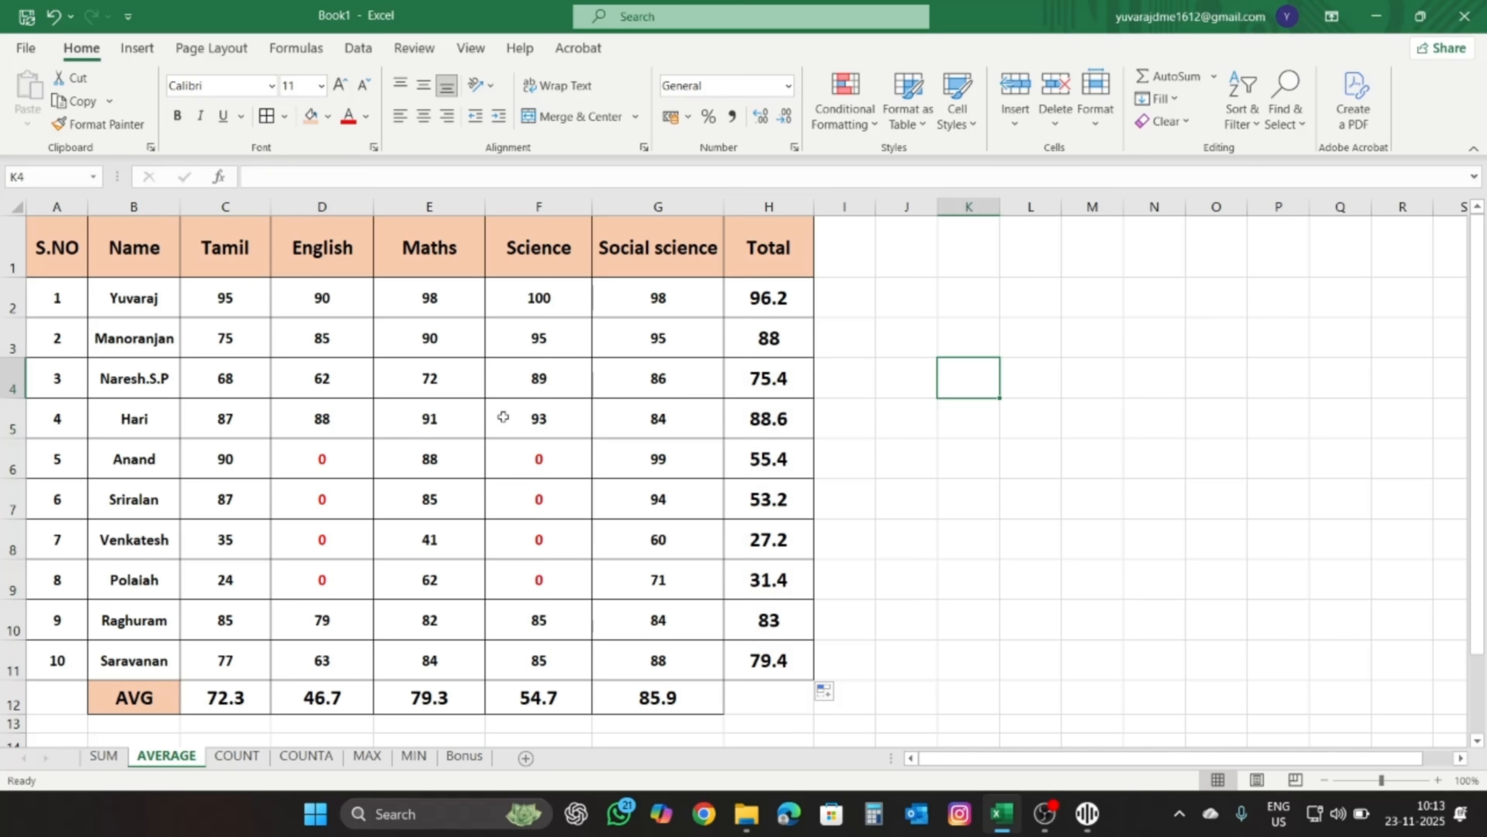
- Examine the zero marks in D6:D9 of the English column and how they affect the subject average in row 12
click(241, 285)
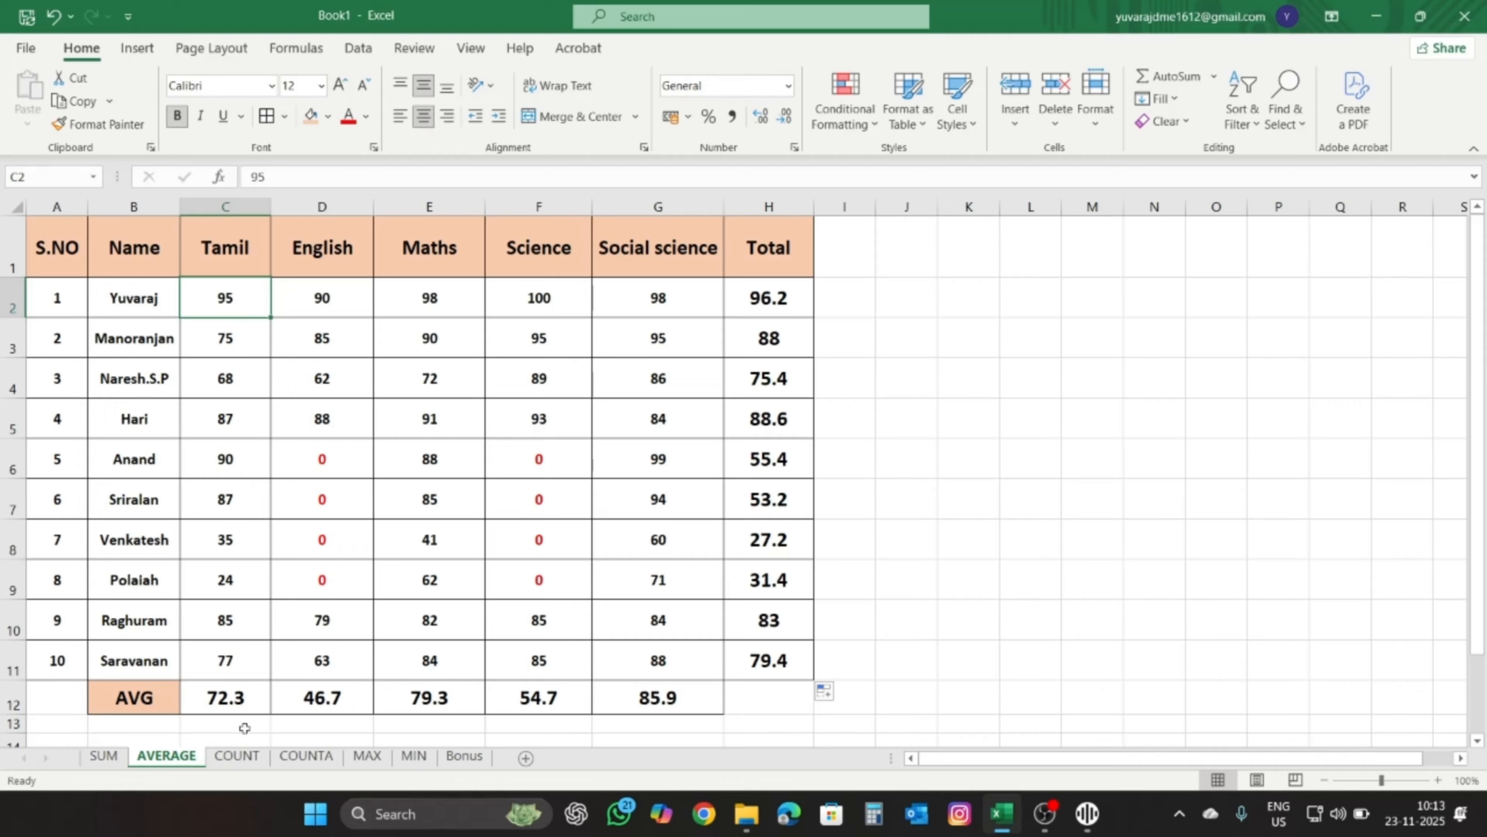
click(245, 703)
click(332, 265)
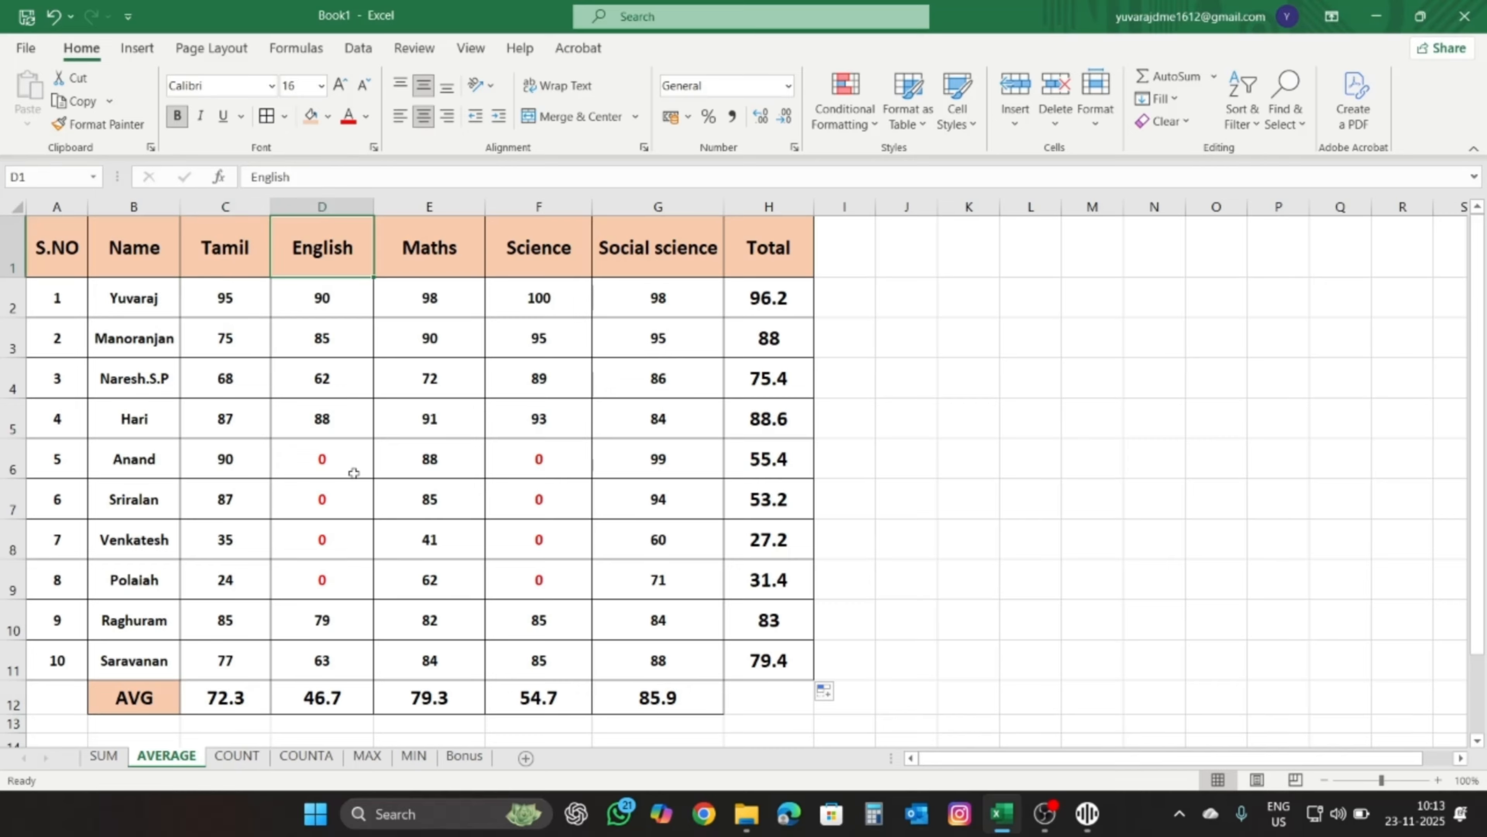
click(351, 468)
click(351, 499)
click(351, 548)
click(352, 587)
drag(351, 461, 365, 594)
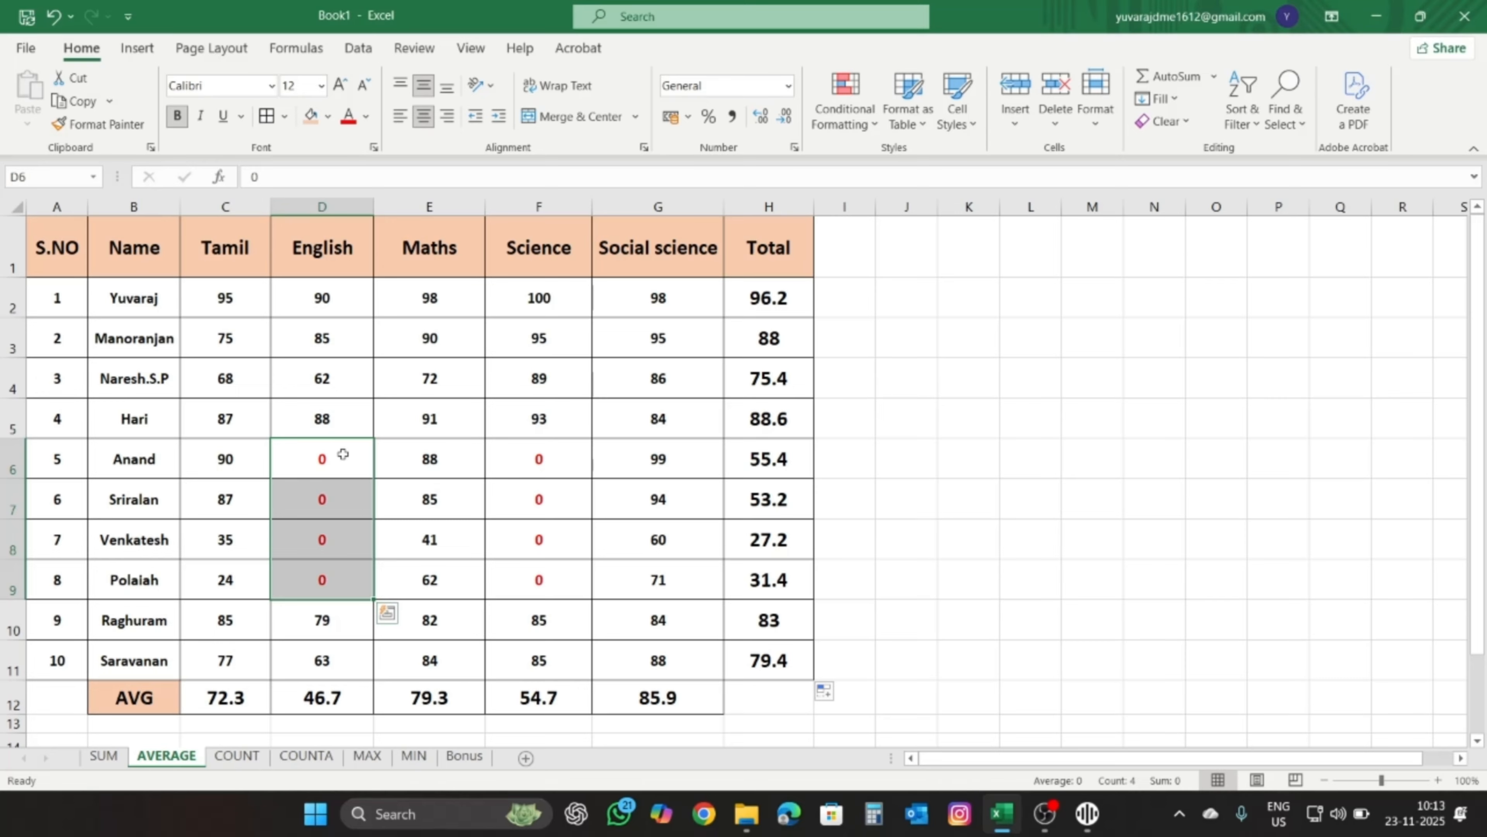
click(343, 454)
click(343, 495)
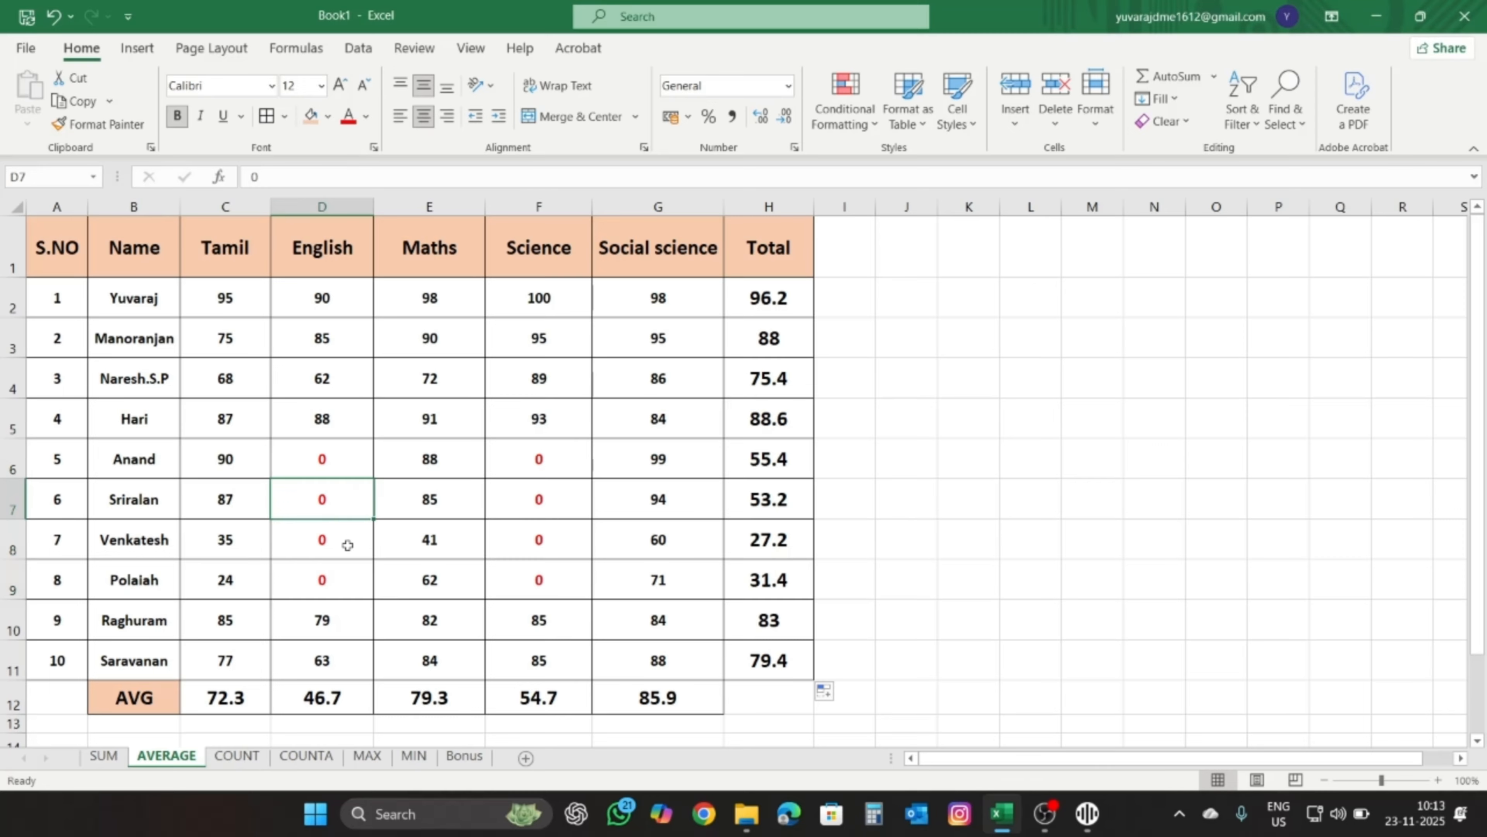
click(349, 544)
click(352, 586)
click(351, 460)
click(352, 502)
click(353, 549)
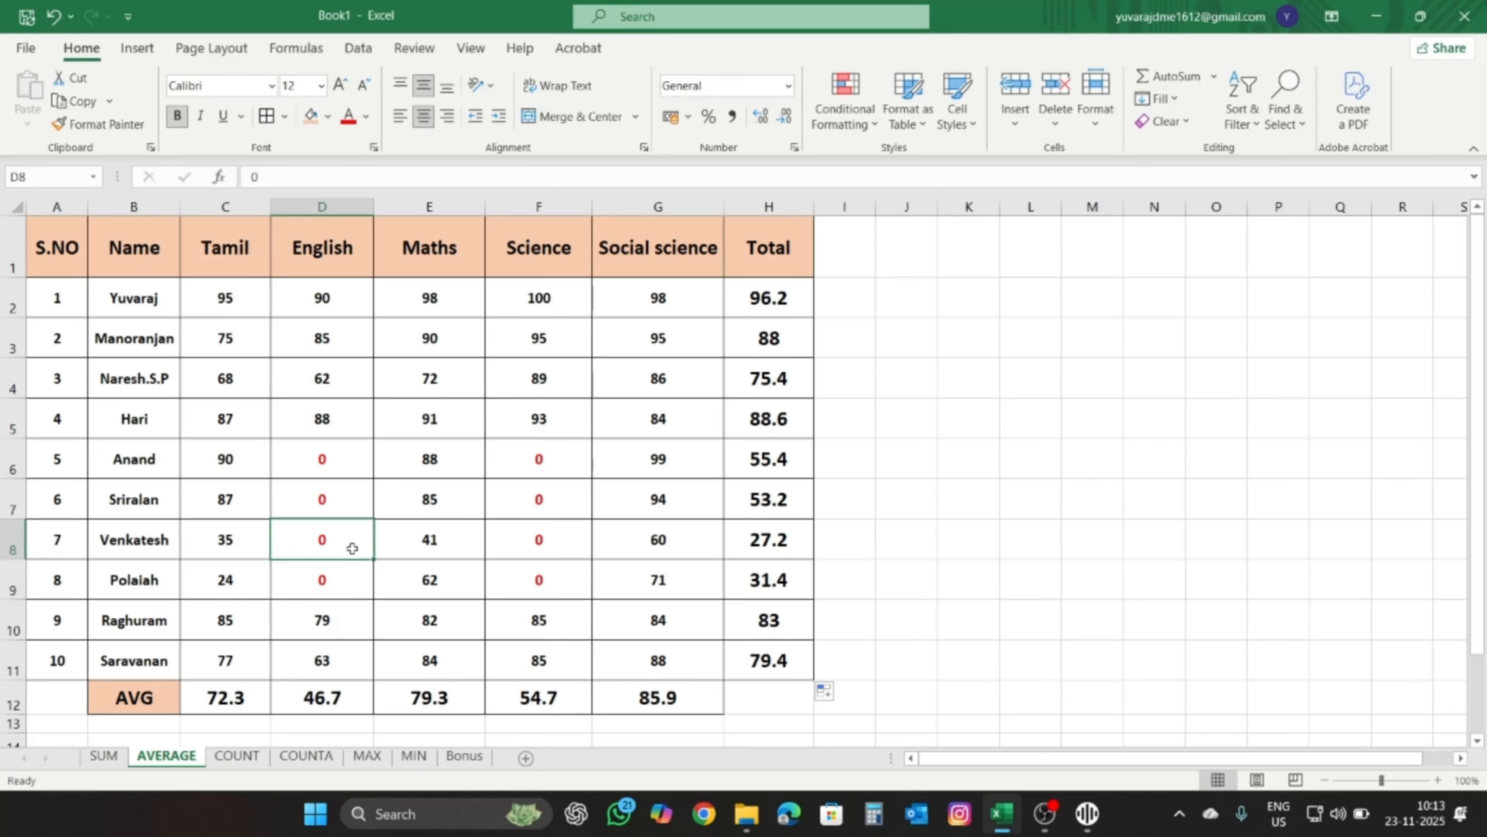
click(353, 591)
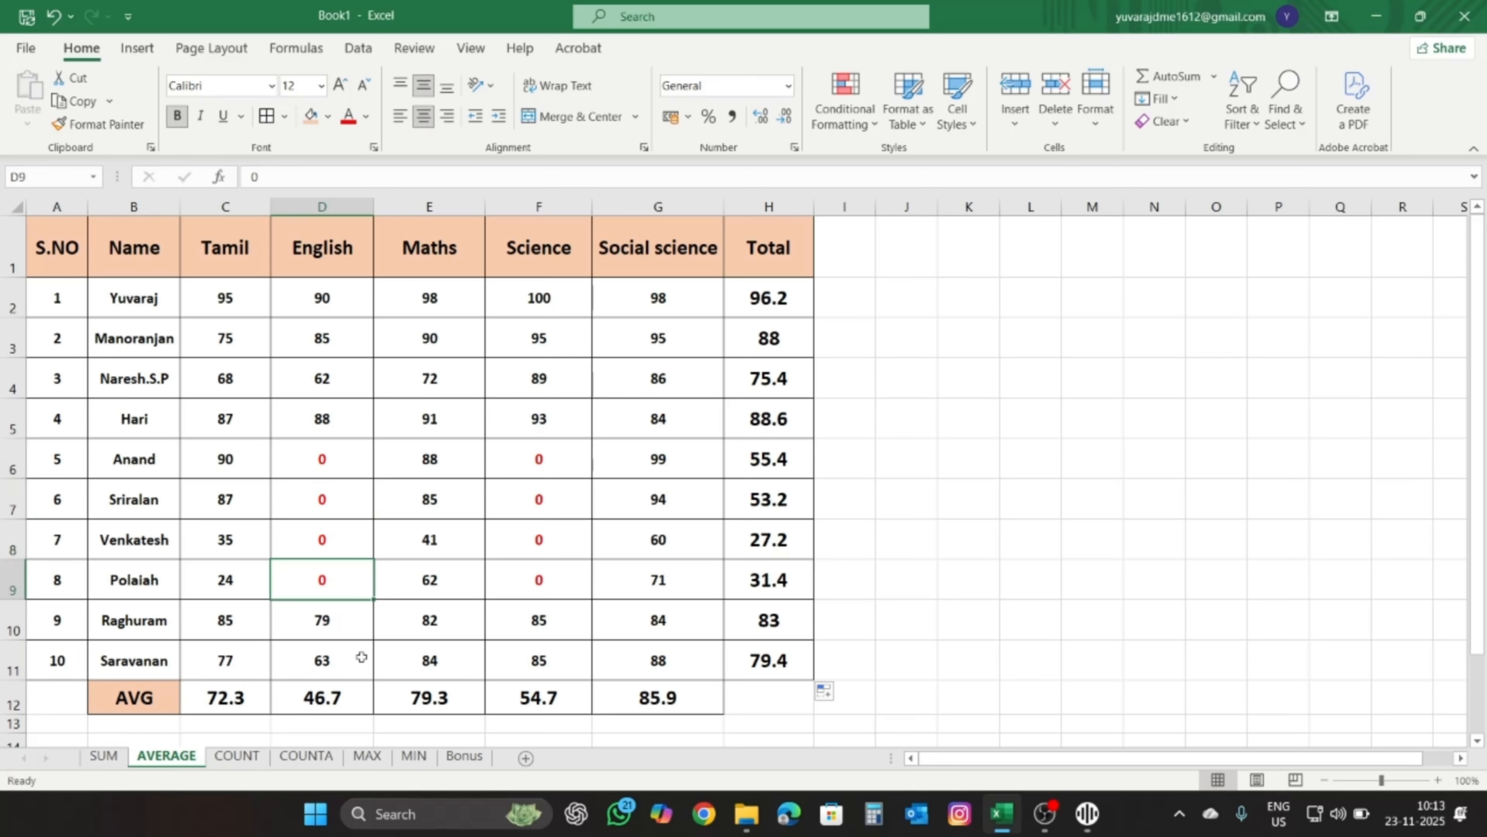
drag(356, 461, 374, 585)
click(341, 461)
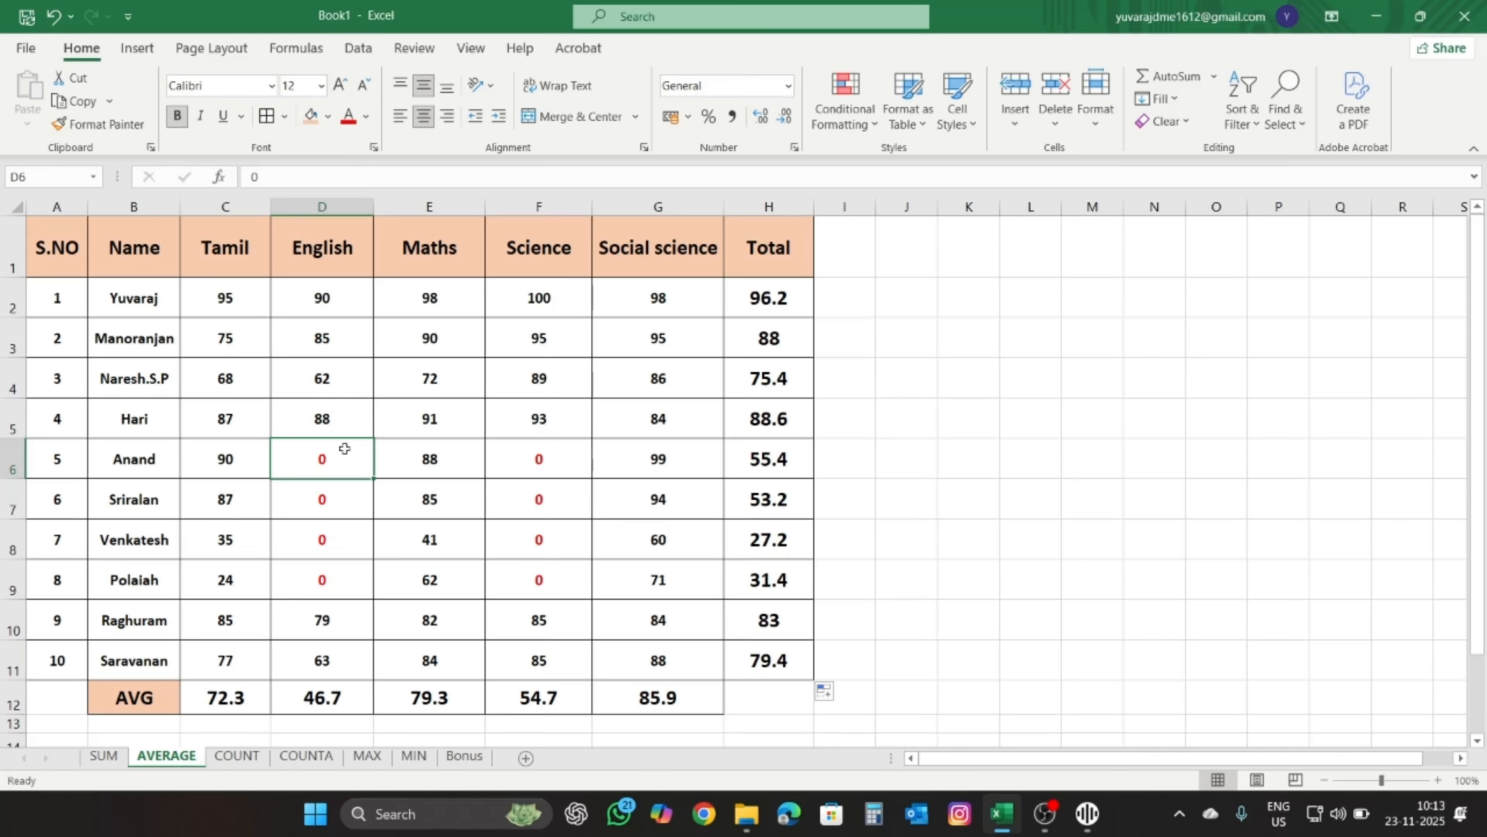
drag(344, 449, 345, 577)
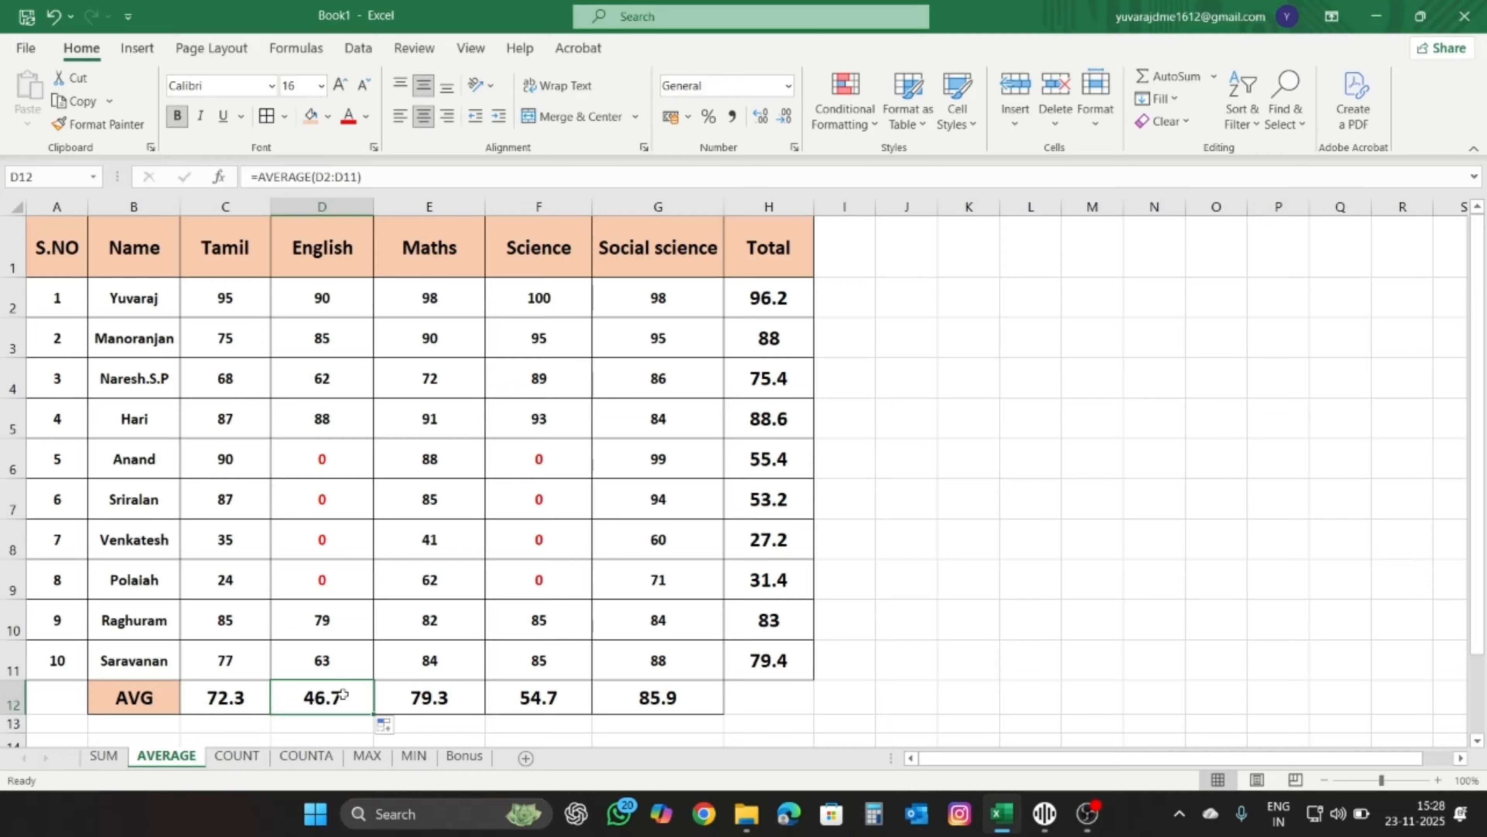
key(Delete)
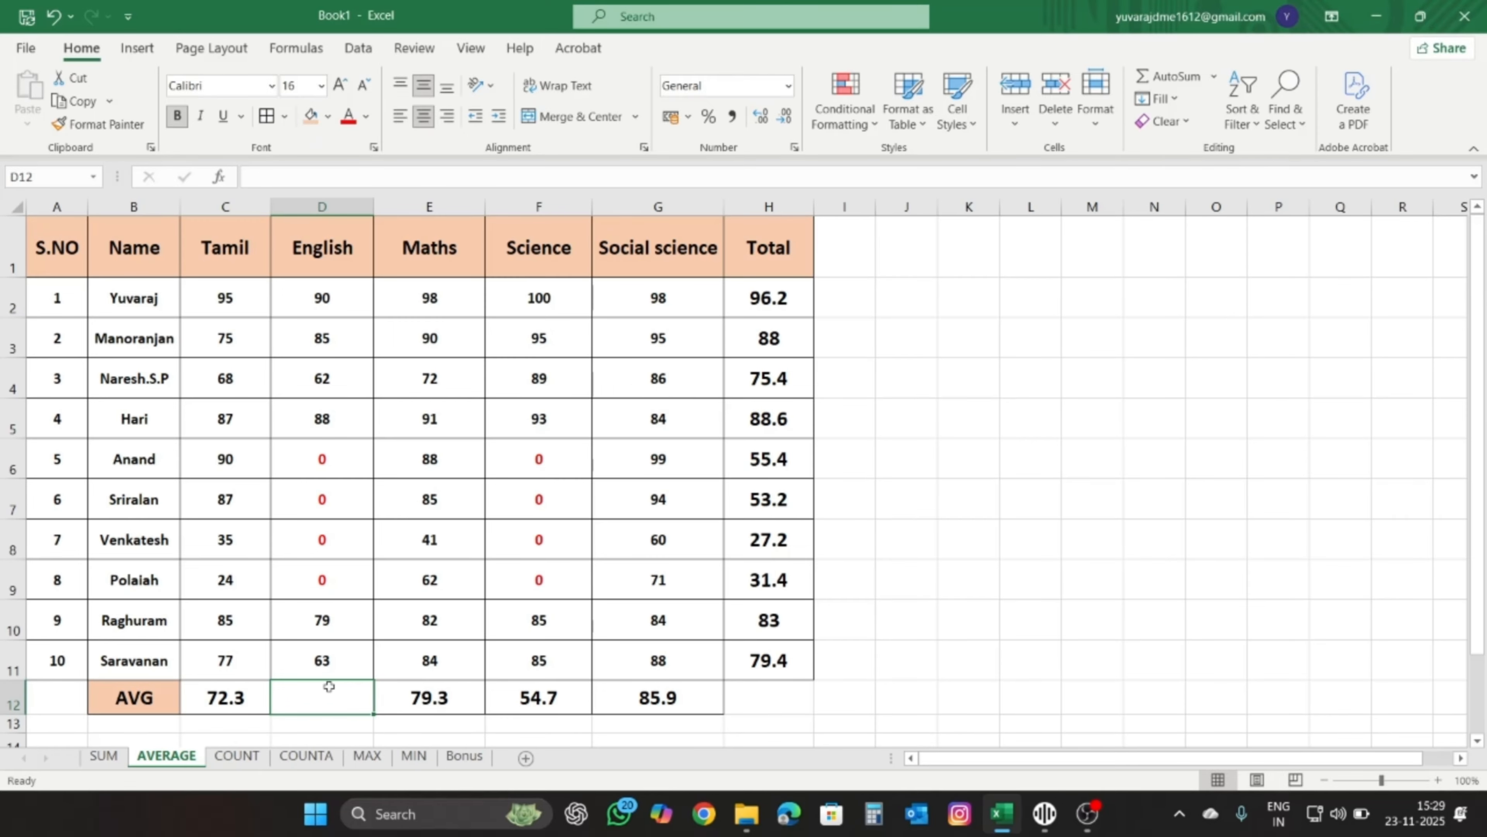
text(=aver)
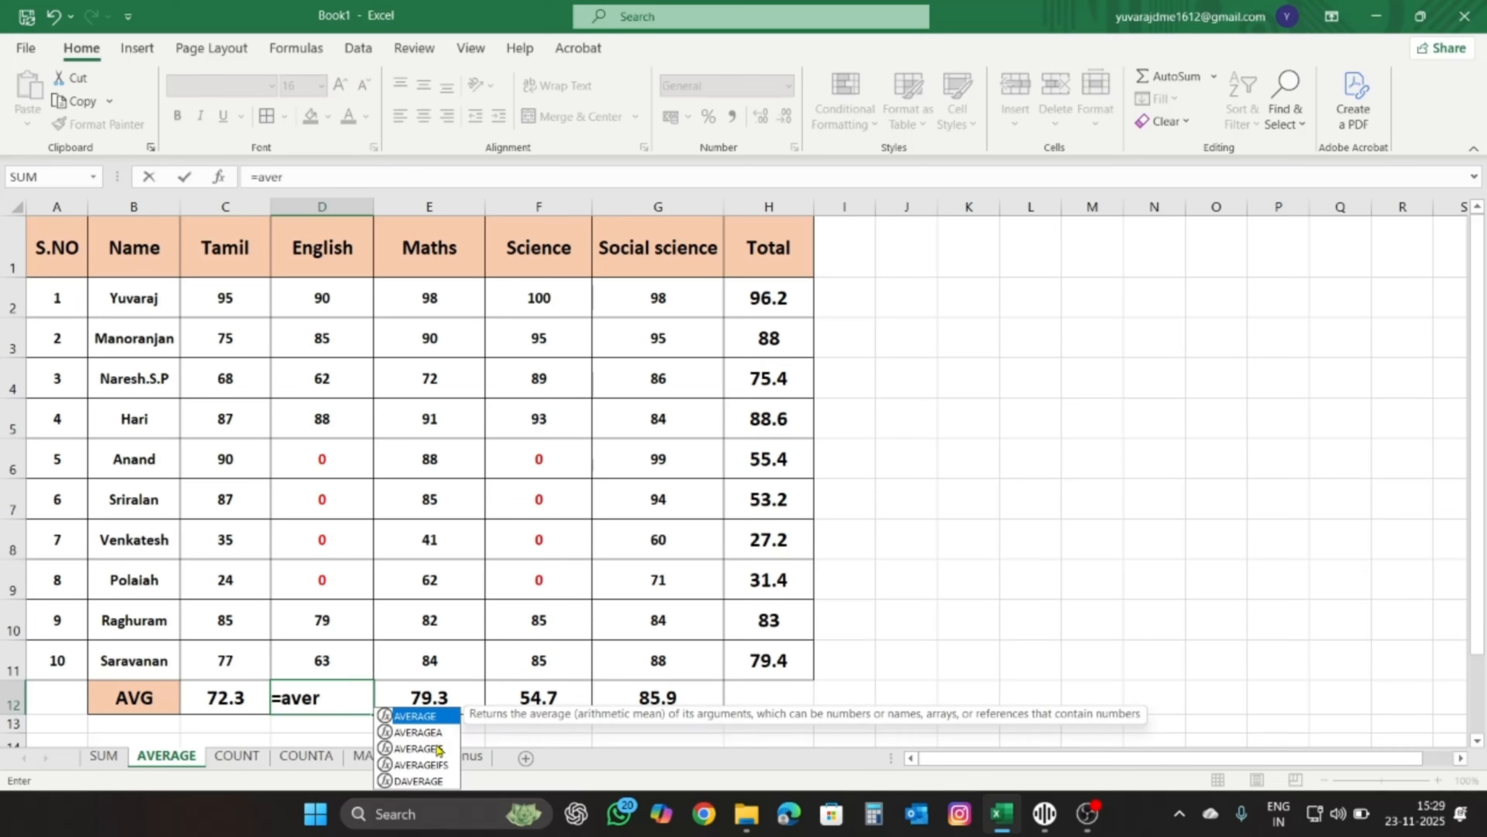
double_click(420, 754)
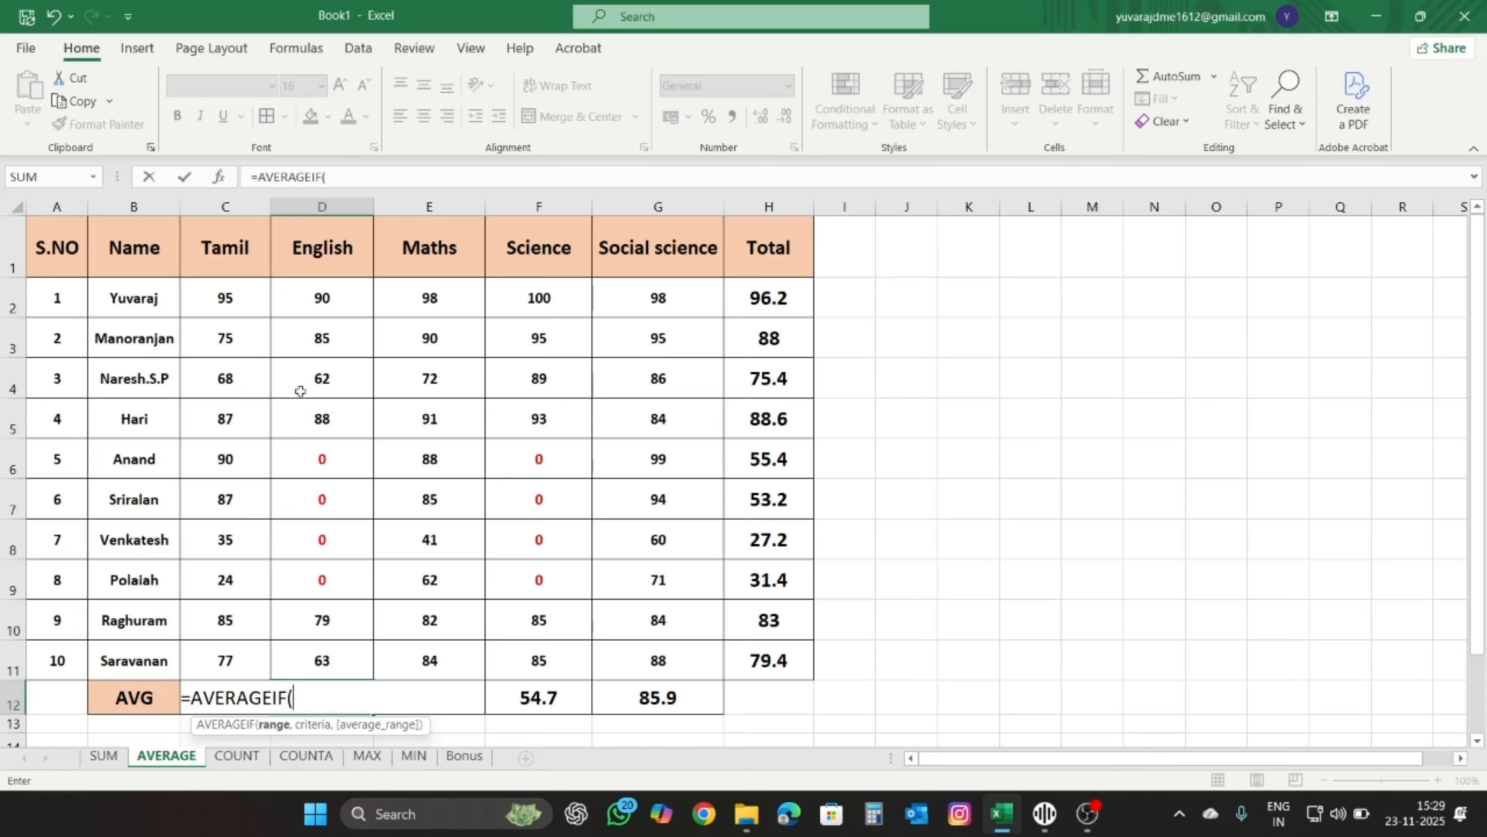
drag(329, 302, 327, 660)
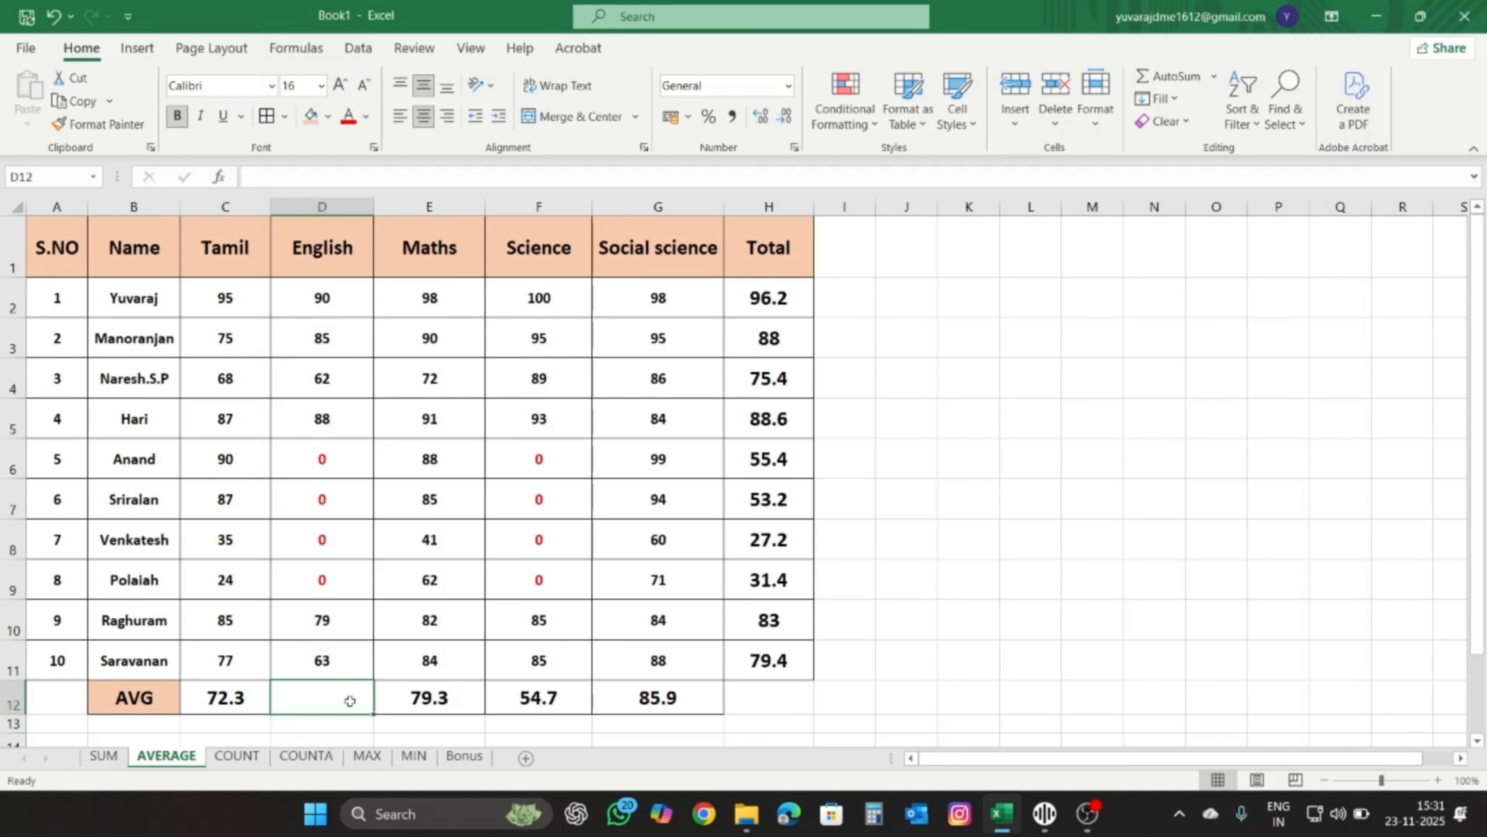
- Calculate the English average without the zero marks in D12 with the formula =AVERAGEIF(D2:D11,"<>0")
text(=)
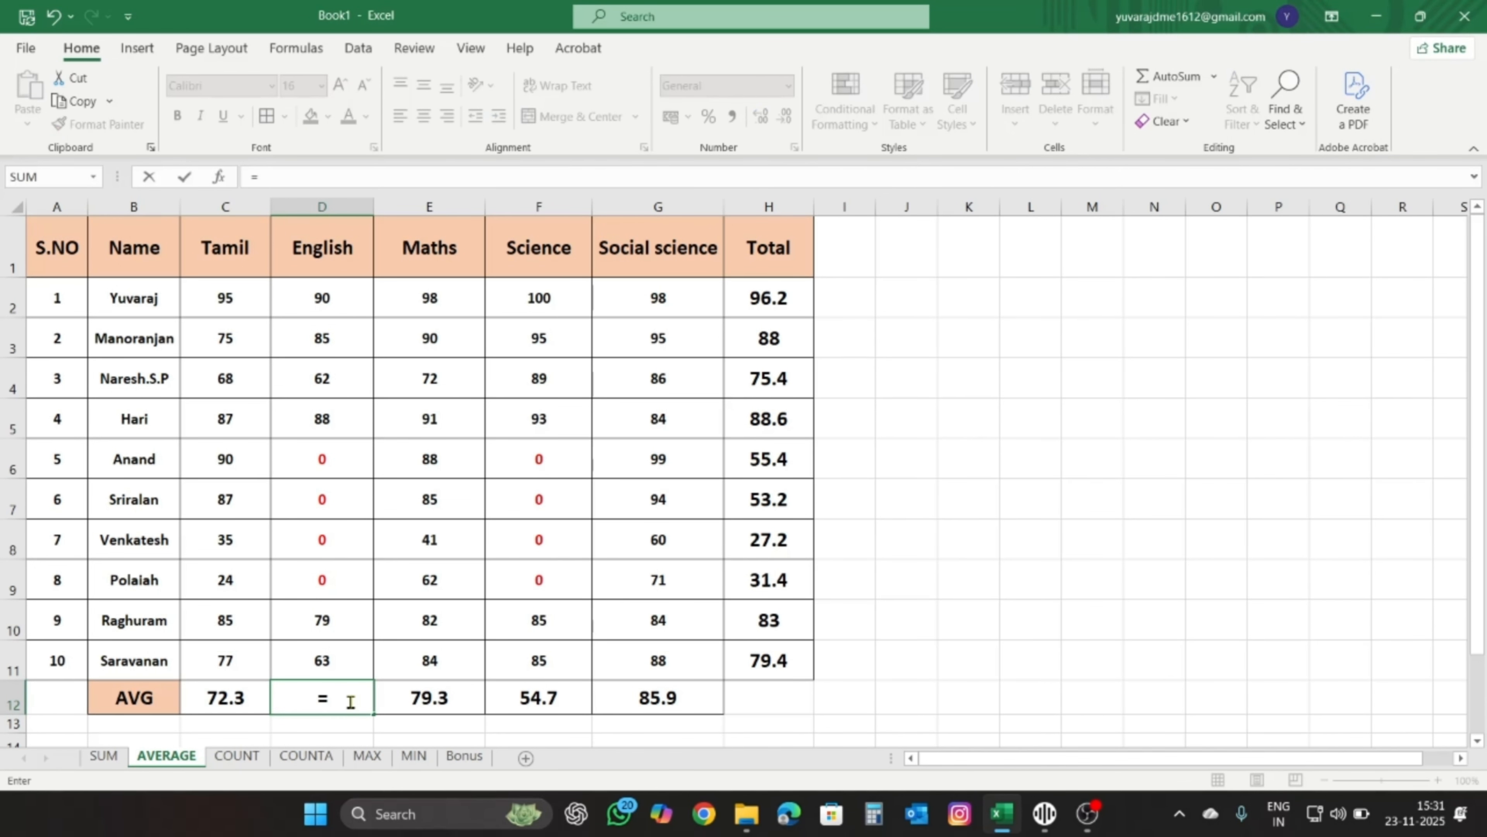
text(avera)
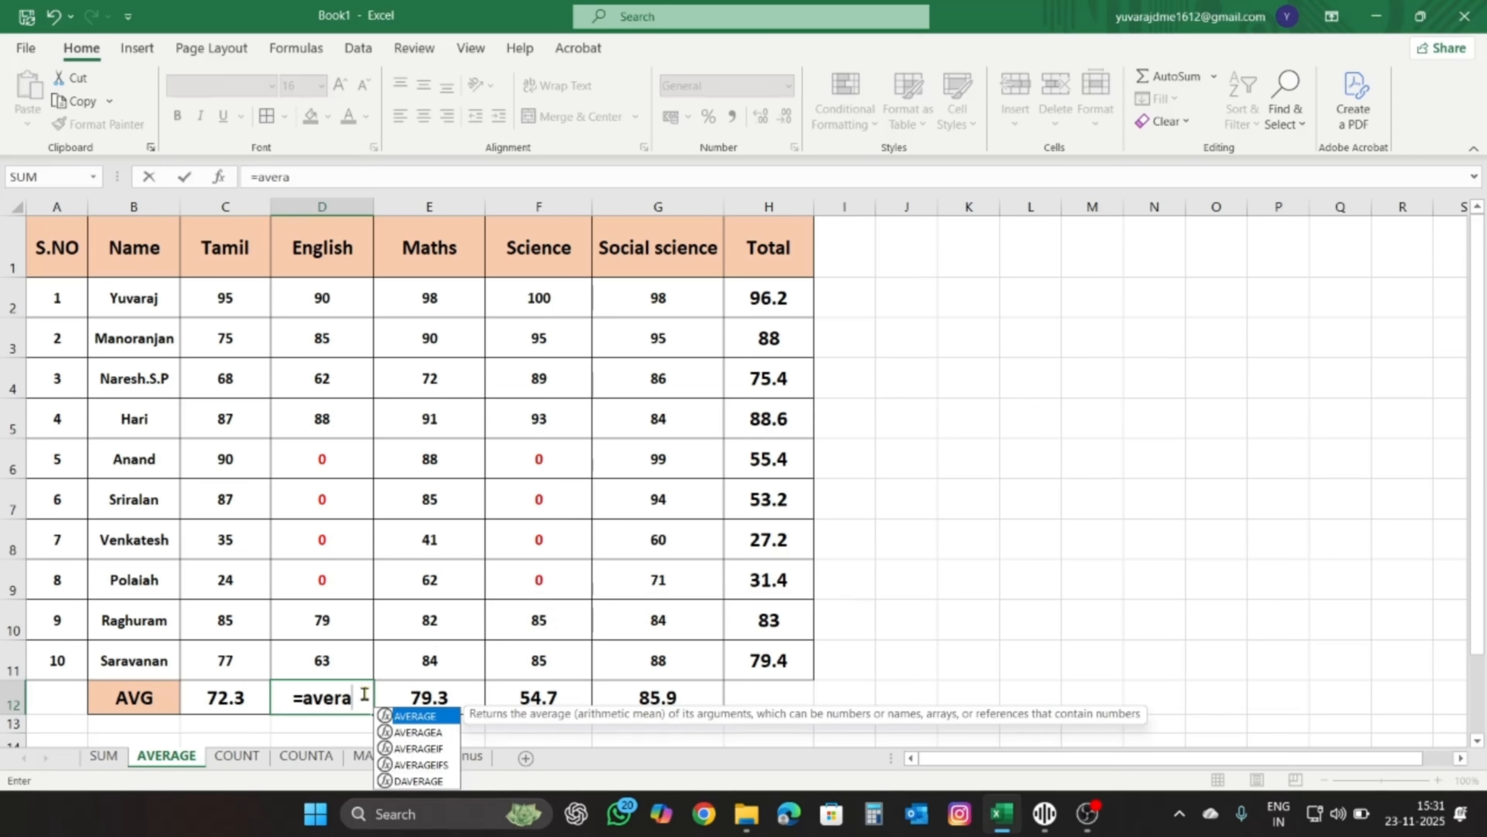
click(416, 749)
double_click(416, 750)
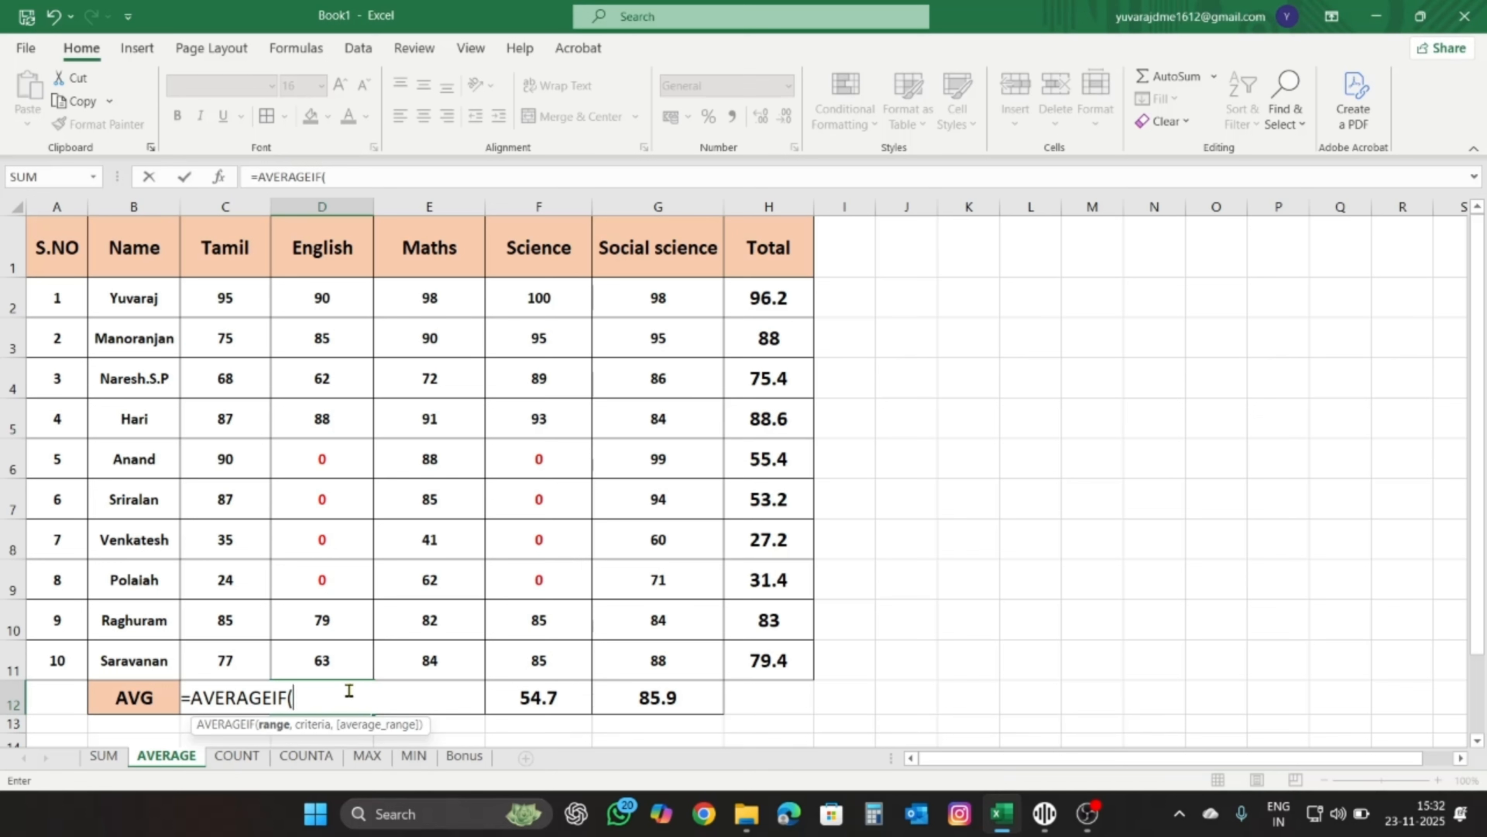
drag(342, 306, 339, 656)
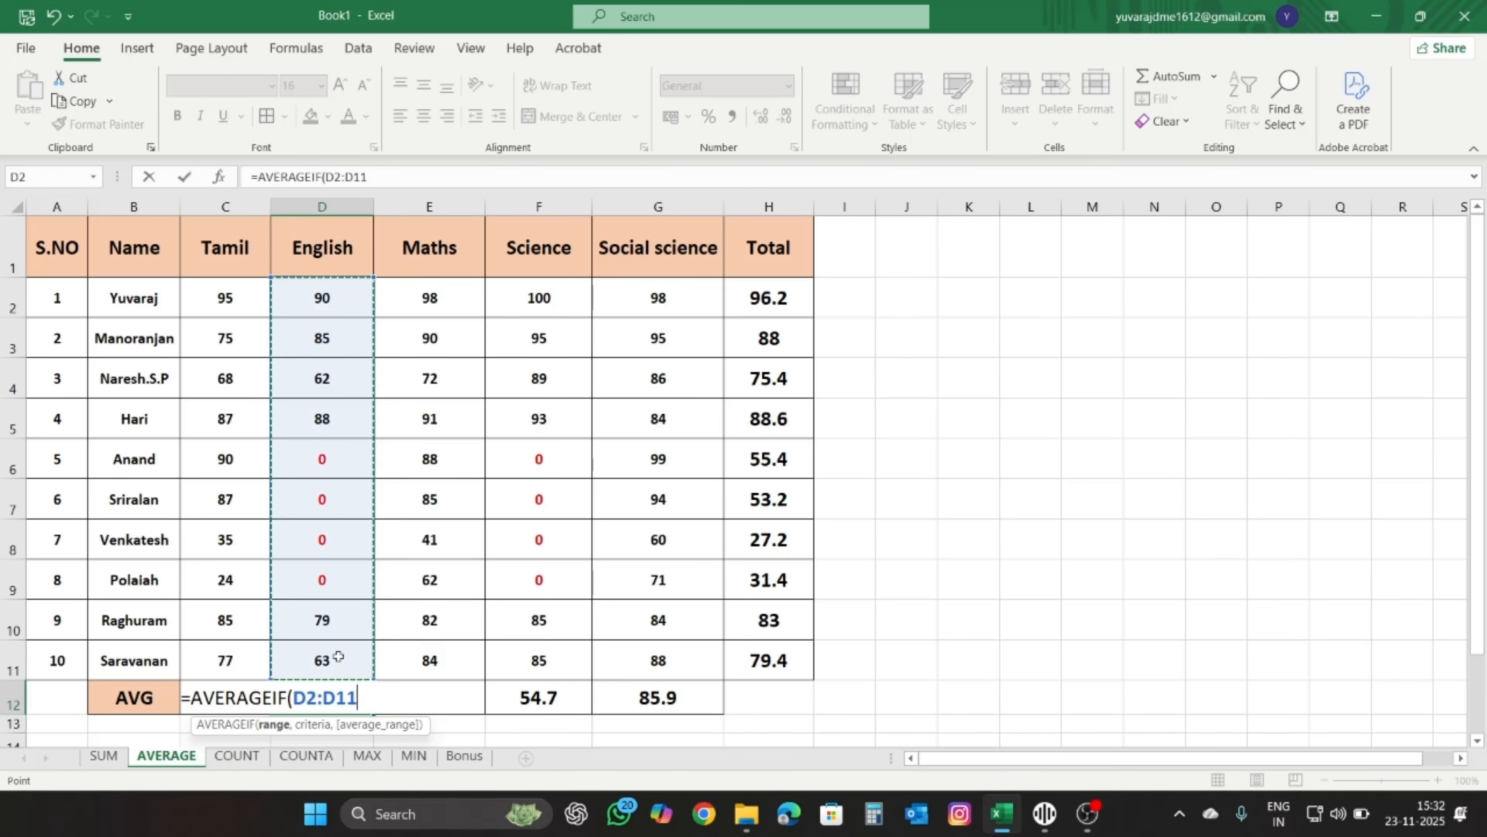
text(,)
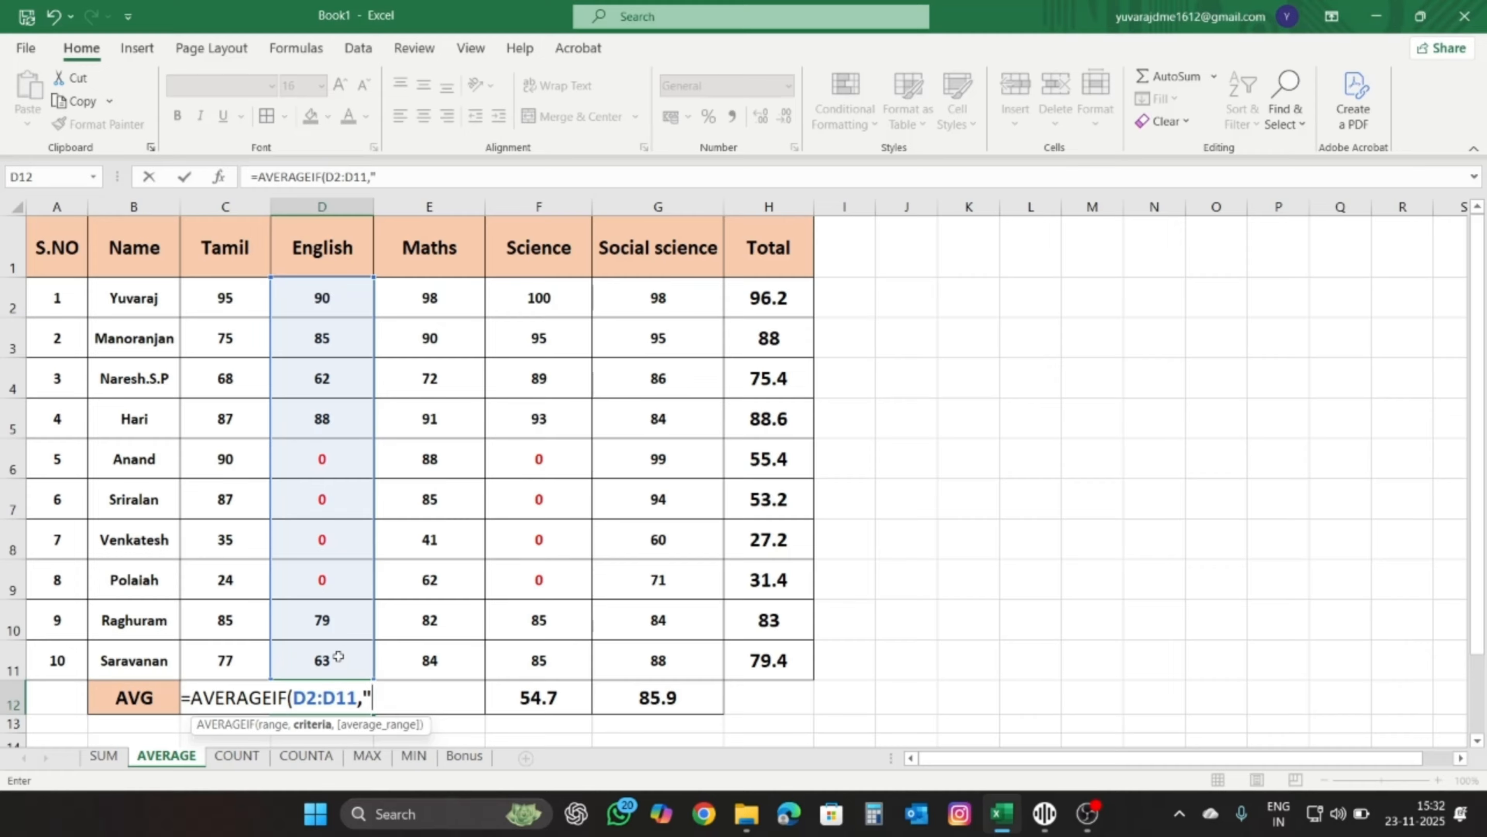
text("<>0"))
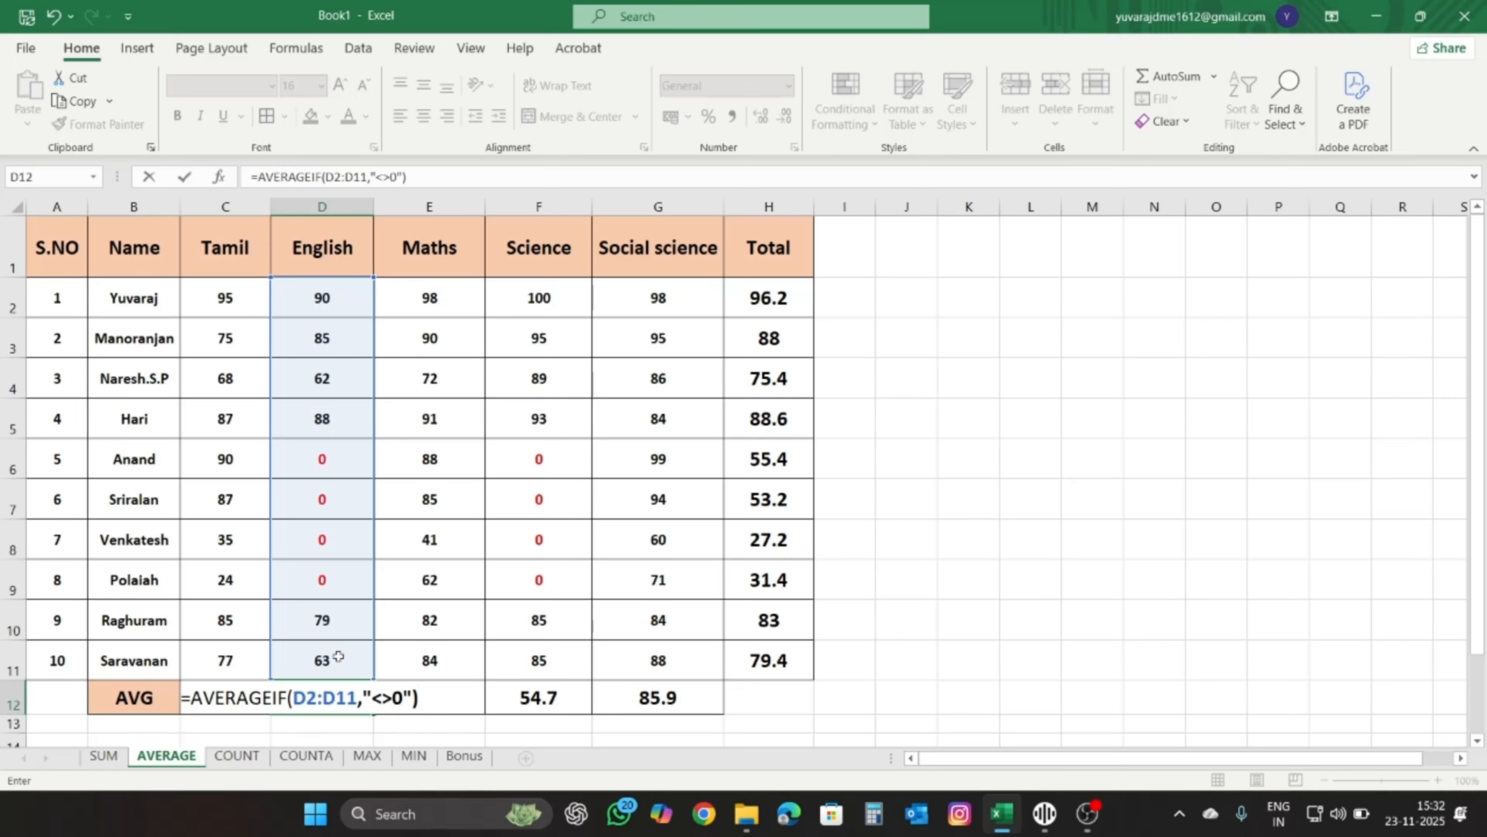
key(Return)
key(Up)
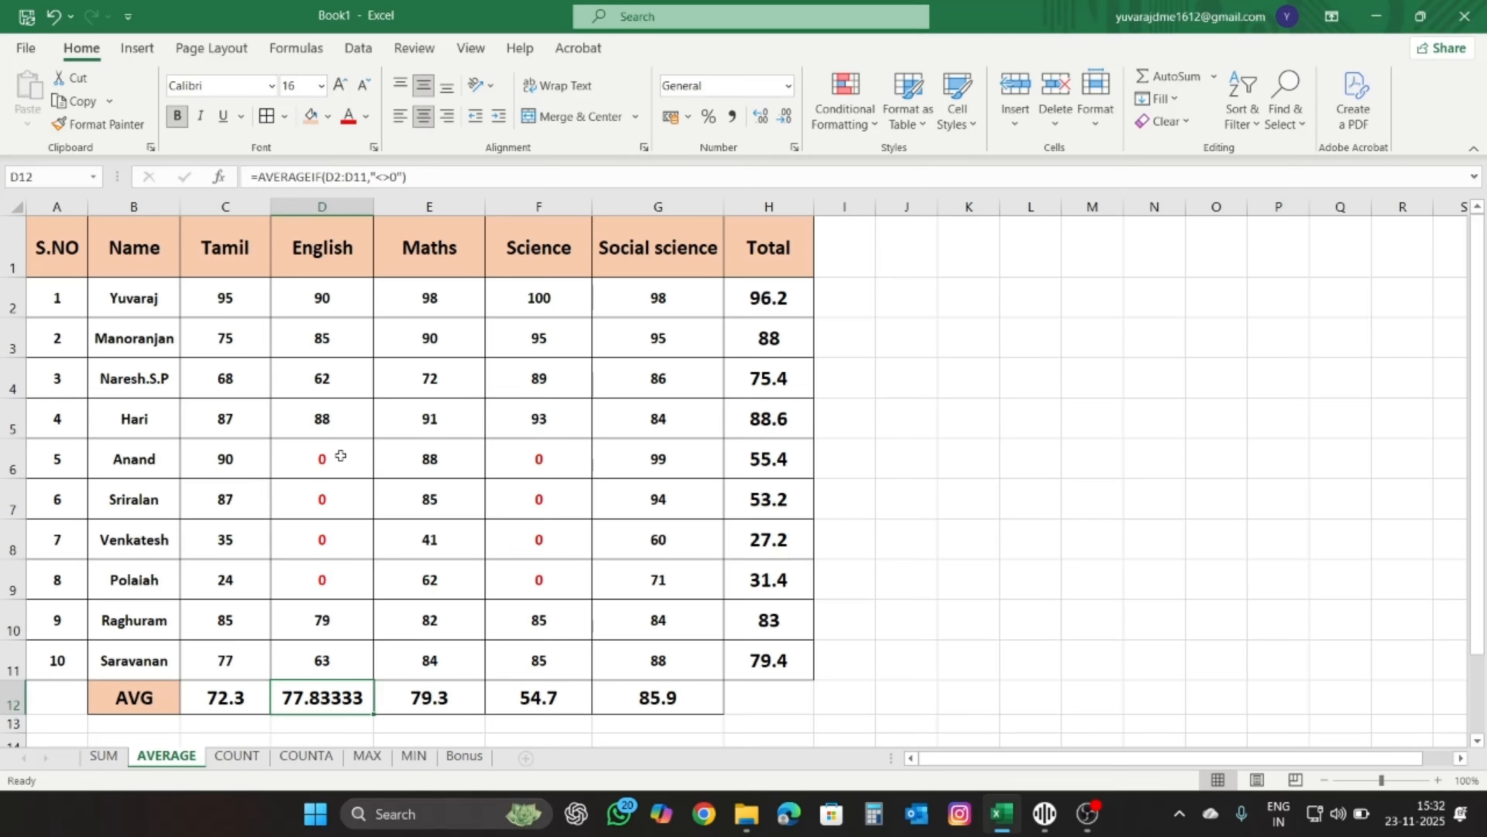
drag(338, 456, 346, 576)
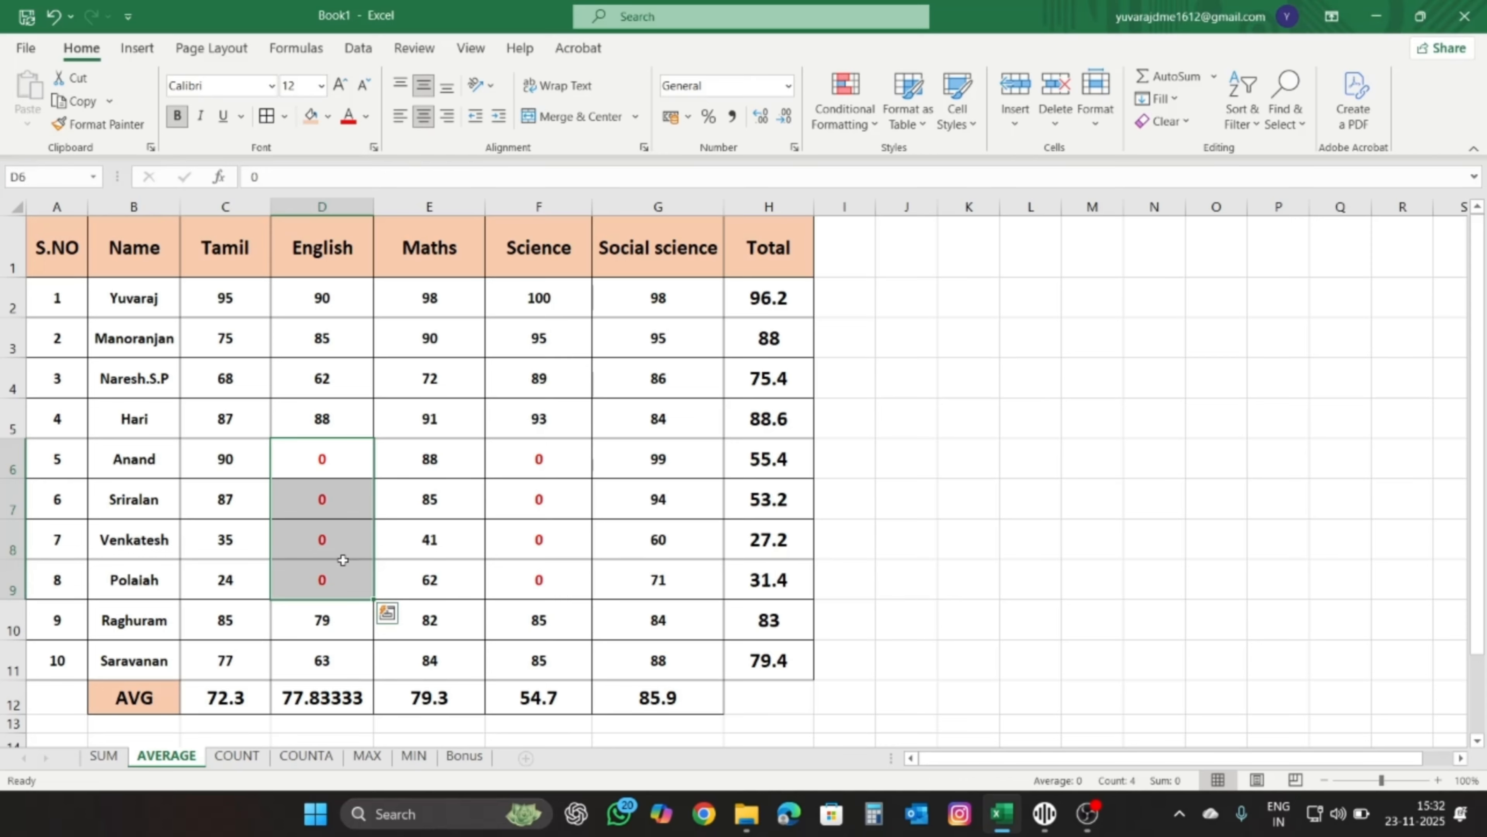
drag(322, 298, 322, 419)
drag(335, 621, 333, 659)
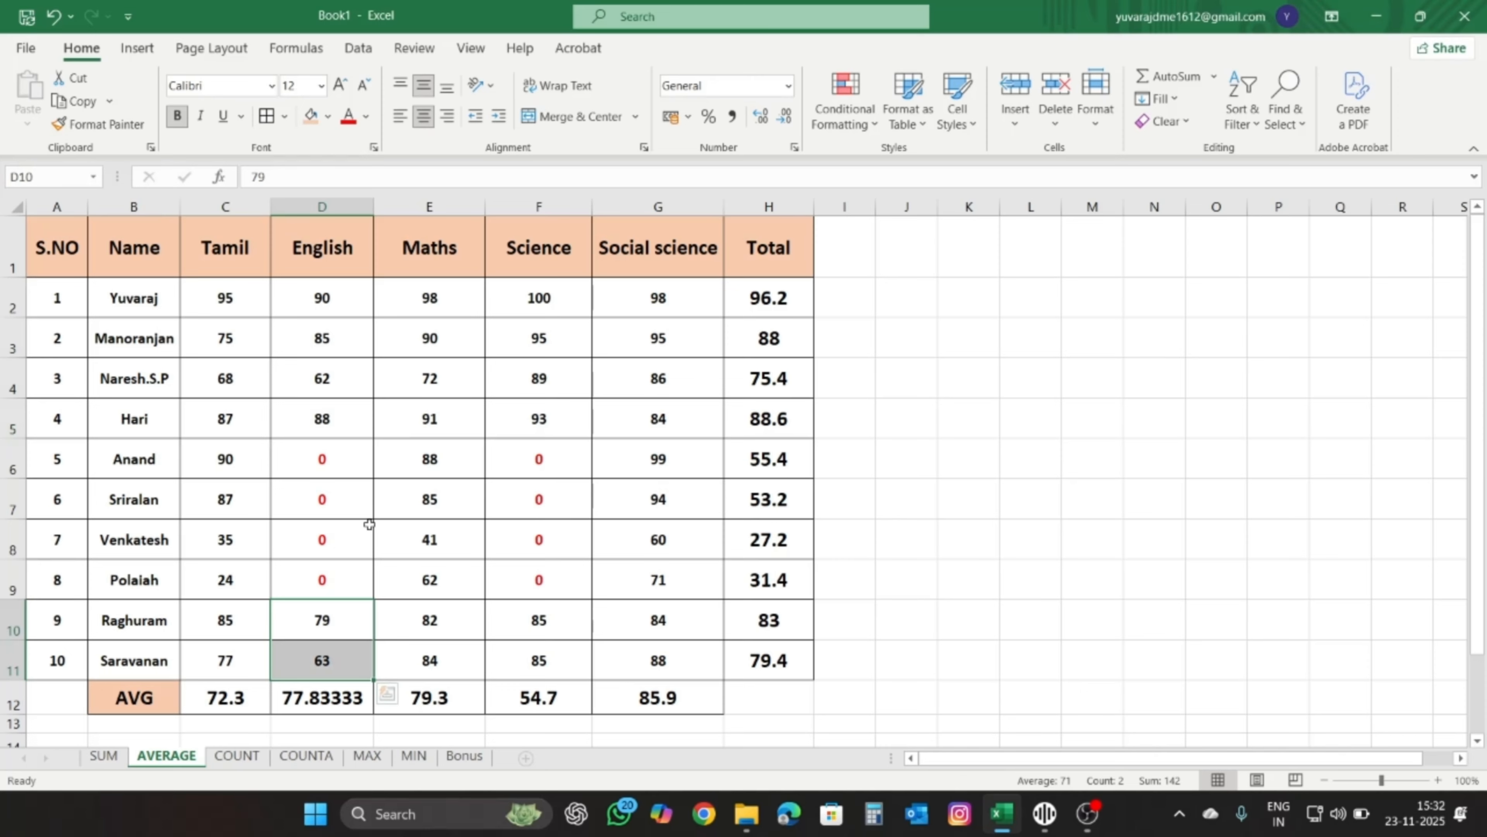
click(341, 708)
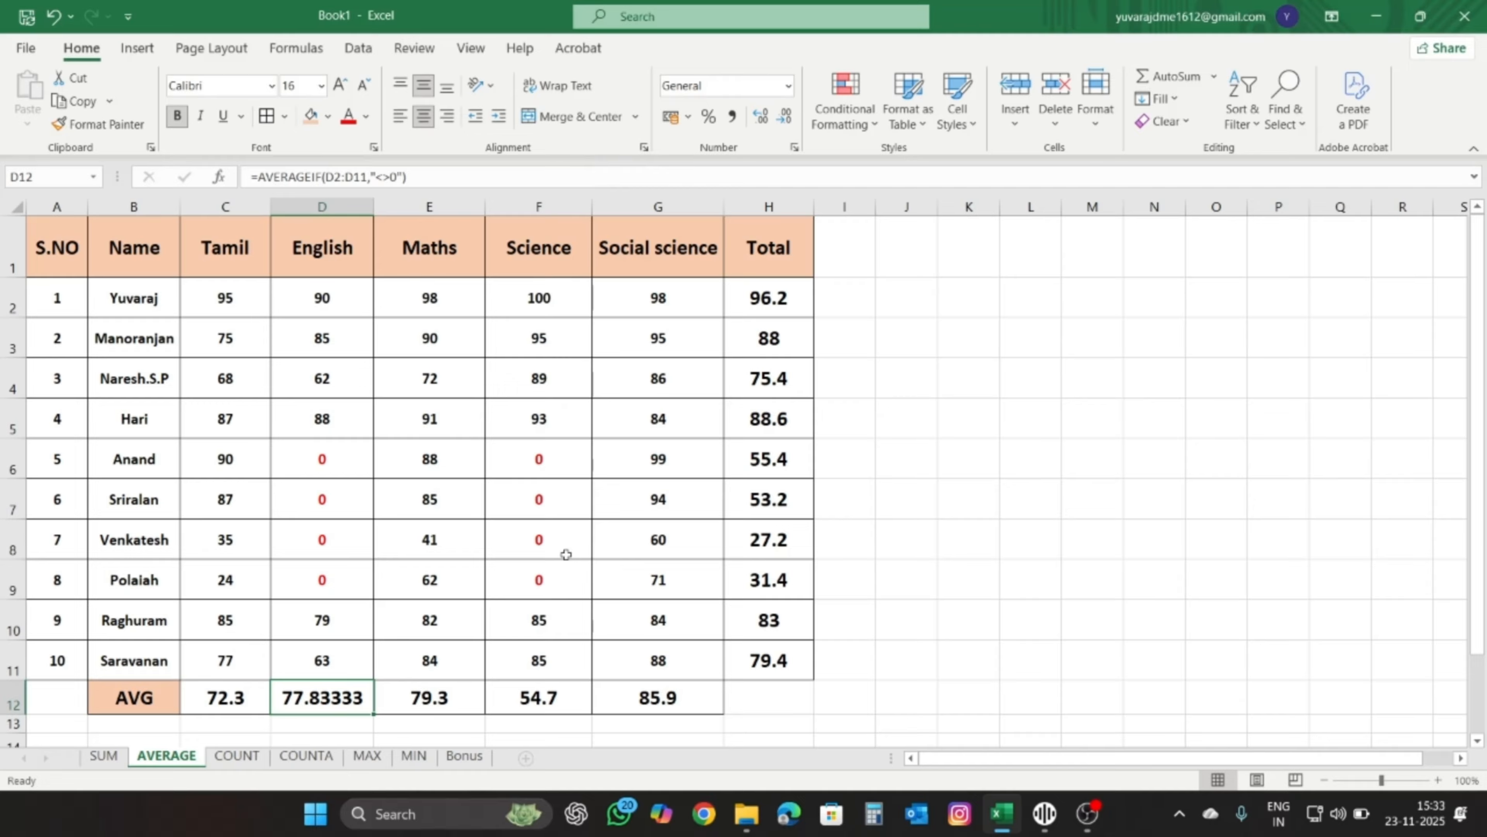
- Replace the Science average in F12 with the formula =AVERAGEIF(F2:F11,"<>0") to leave out the zero marks
click(505, 703)
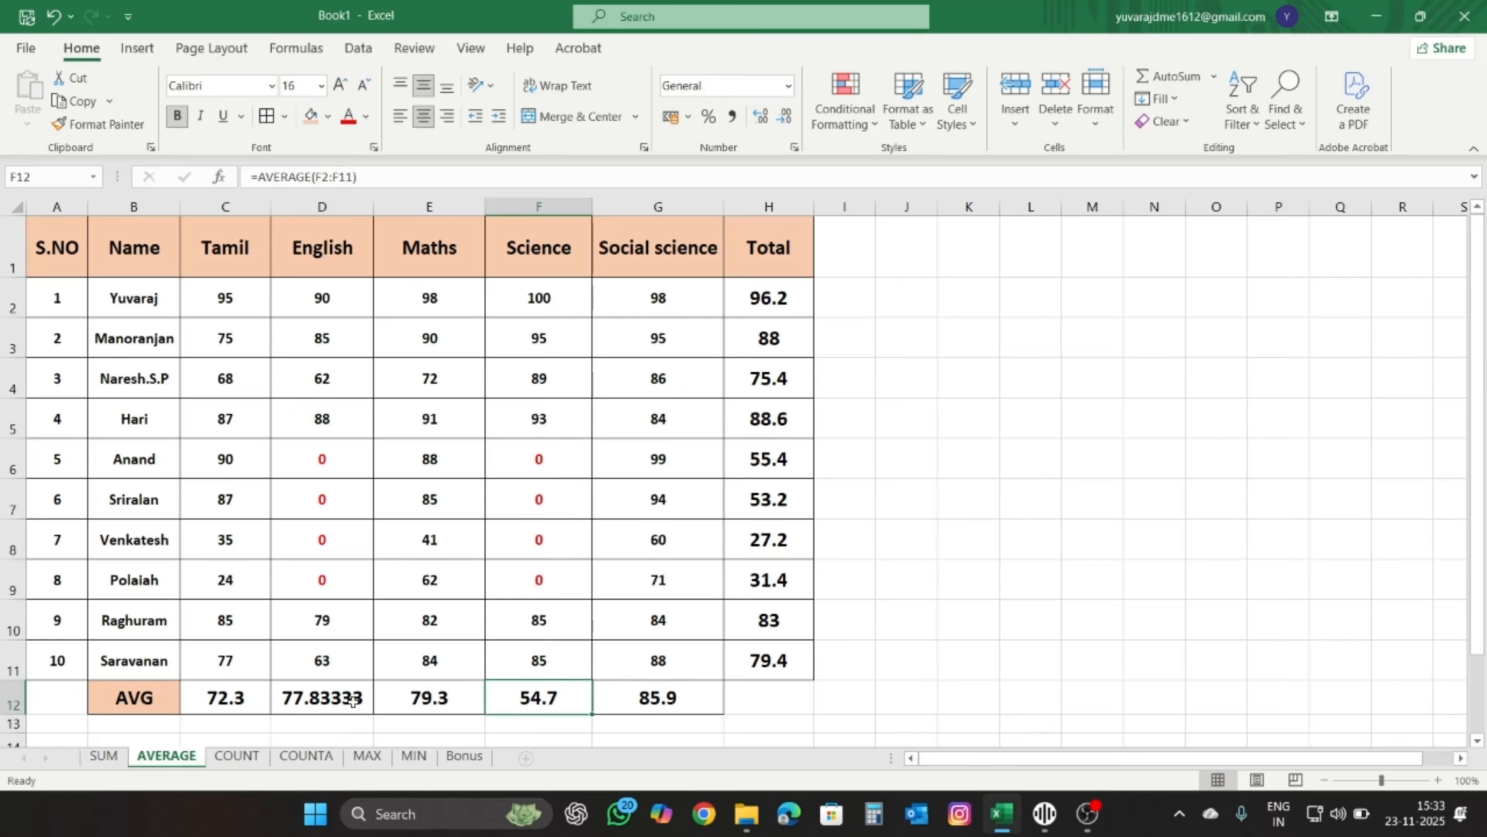
key(Delete)
text(=avera)
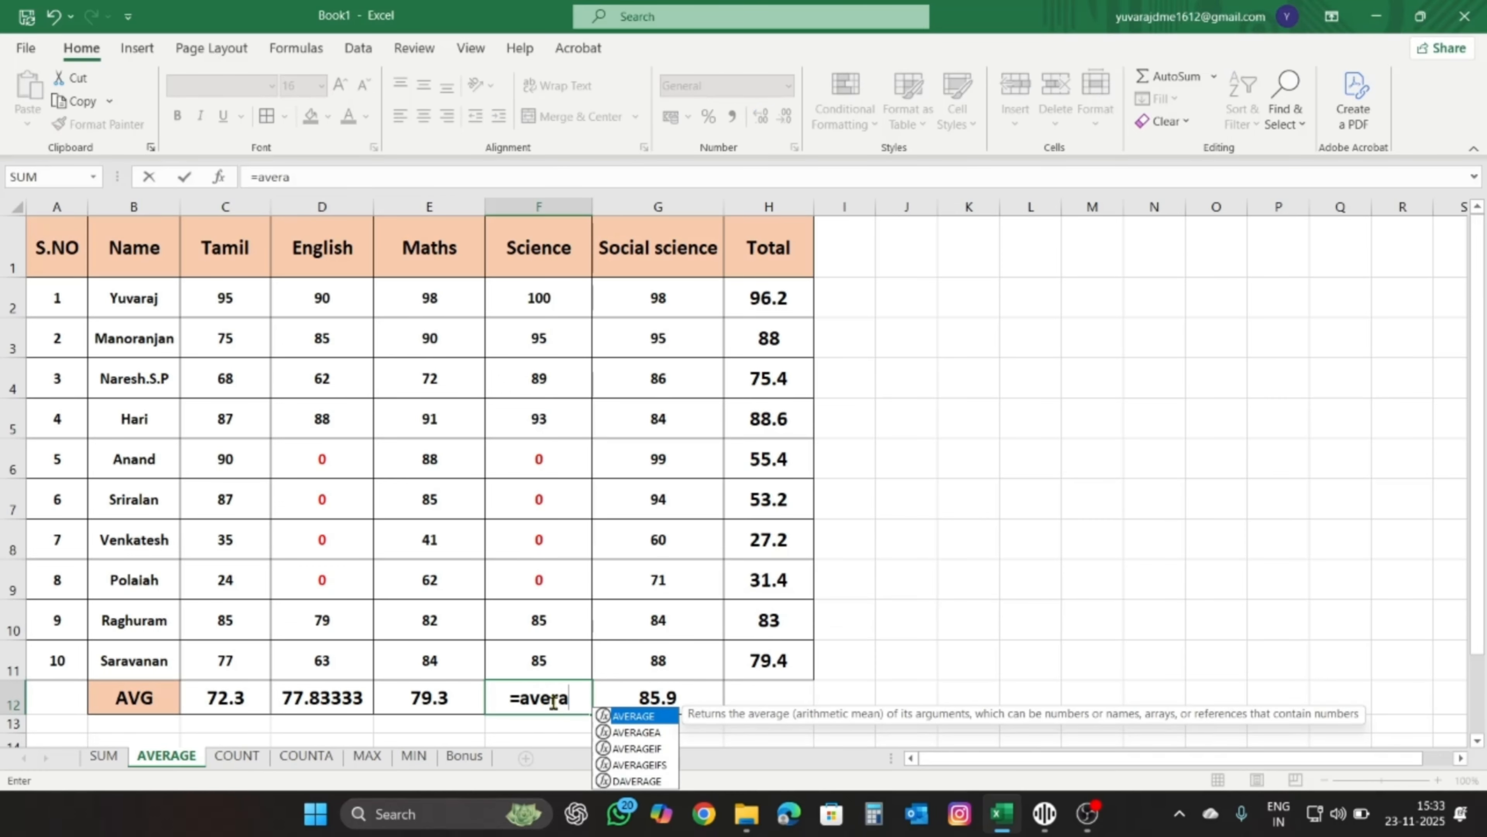
double_click(635, 749)
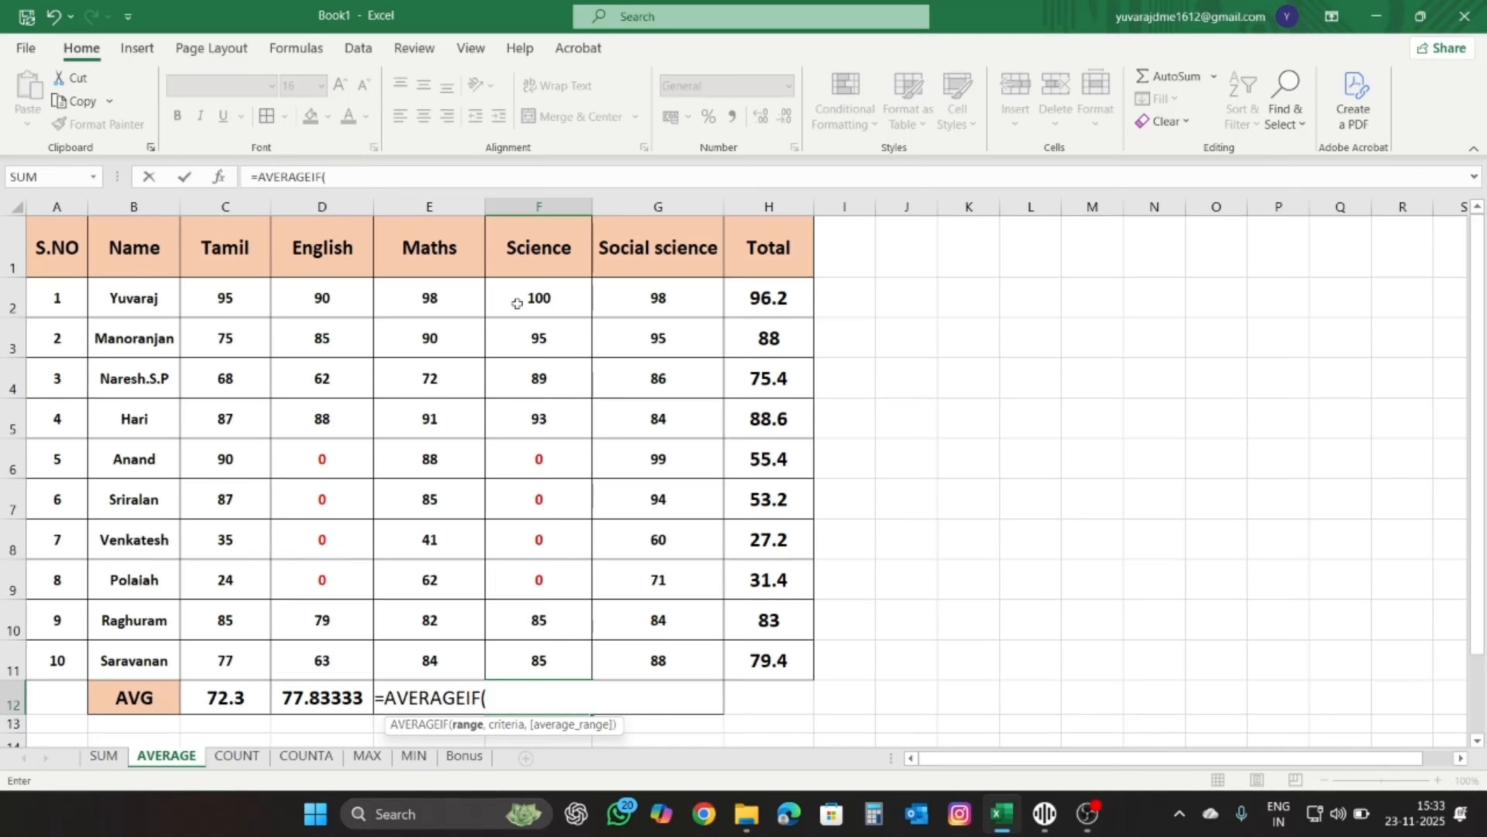
drag(551, 292, 564, 654)
text(,"<>)
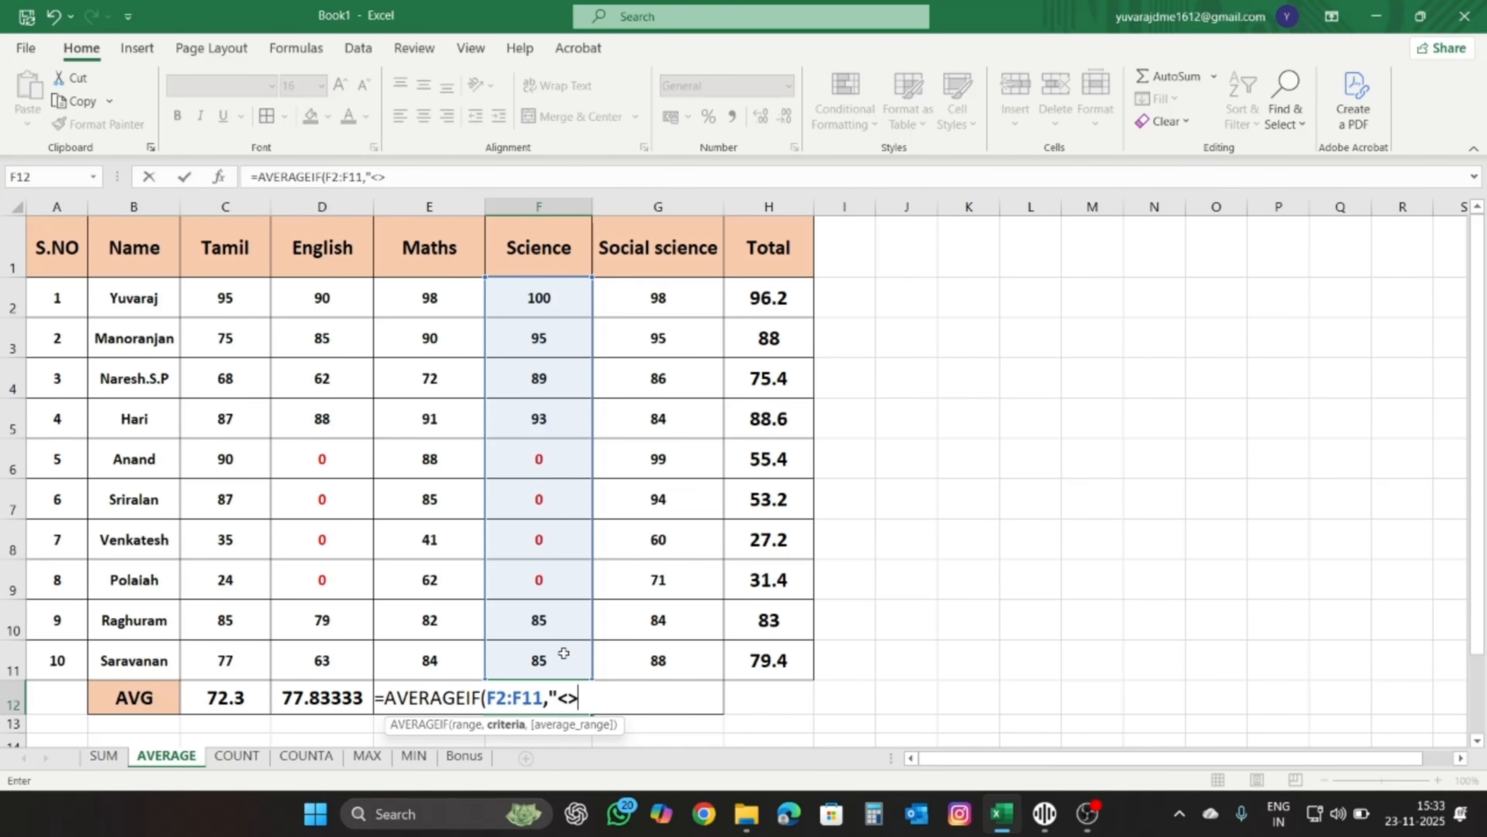
text(0"))
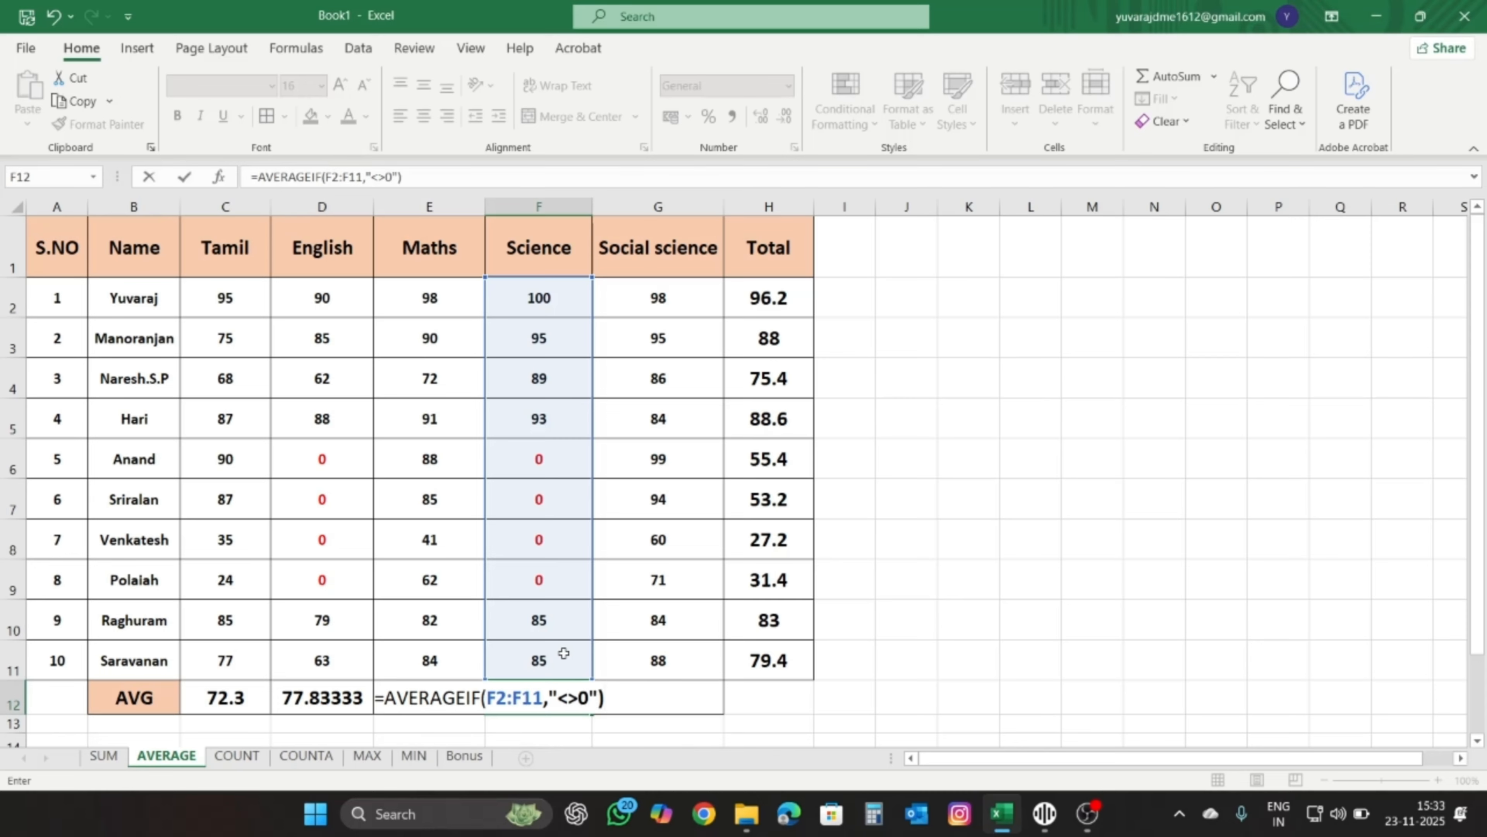
key(Return)
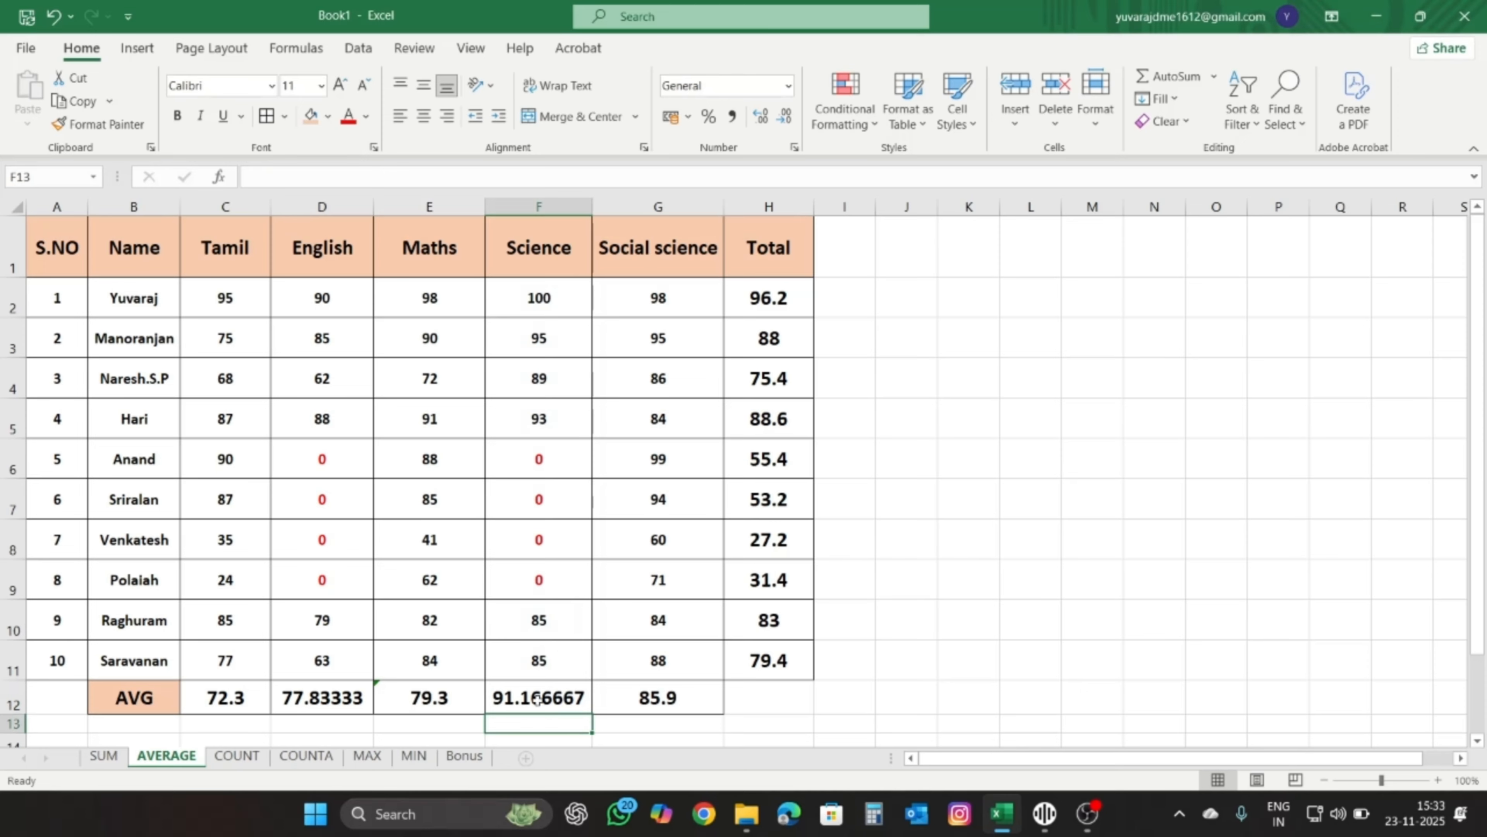
click(539, 699)
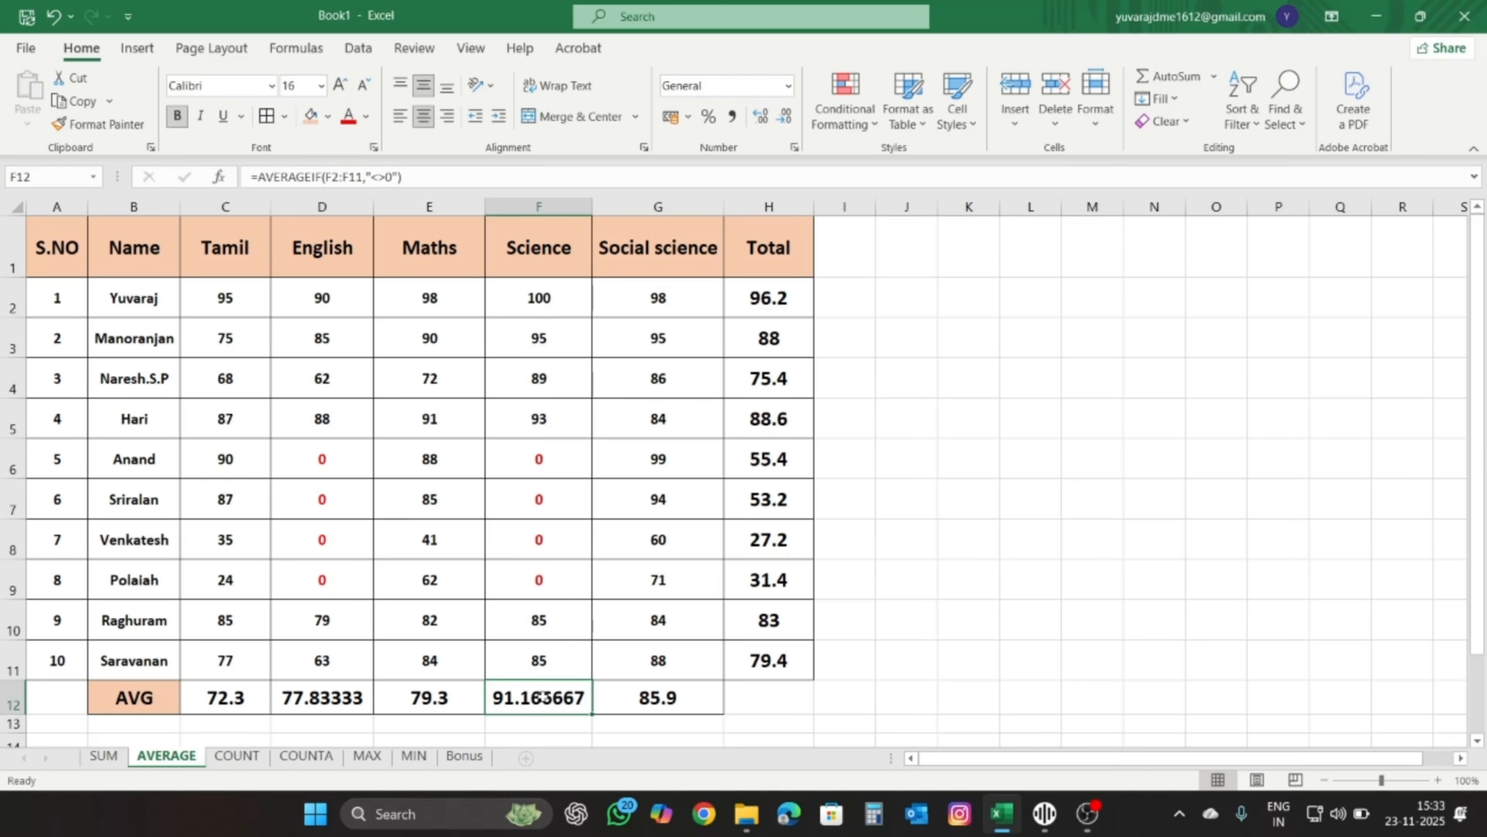
- Reduce the English average in D12 to one decimal place and the Science average in F12 to no decimals
click(333, 711)
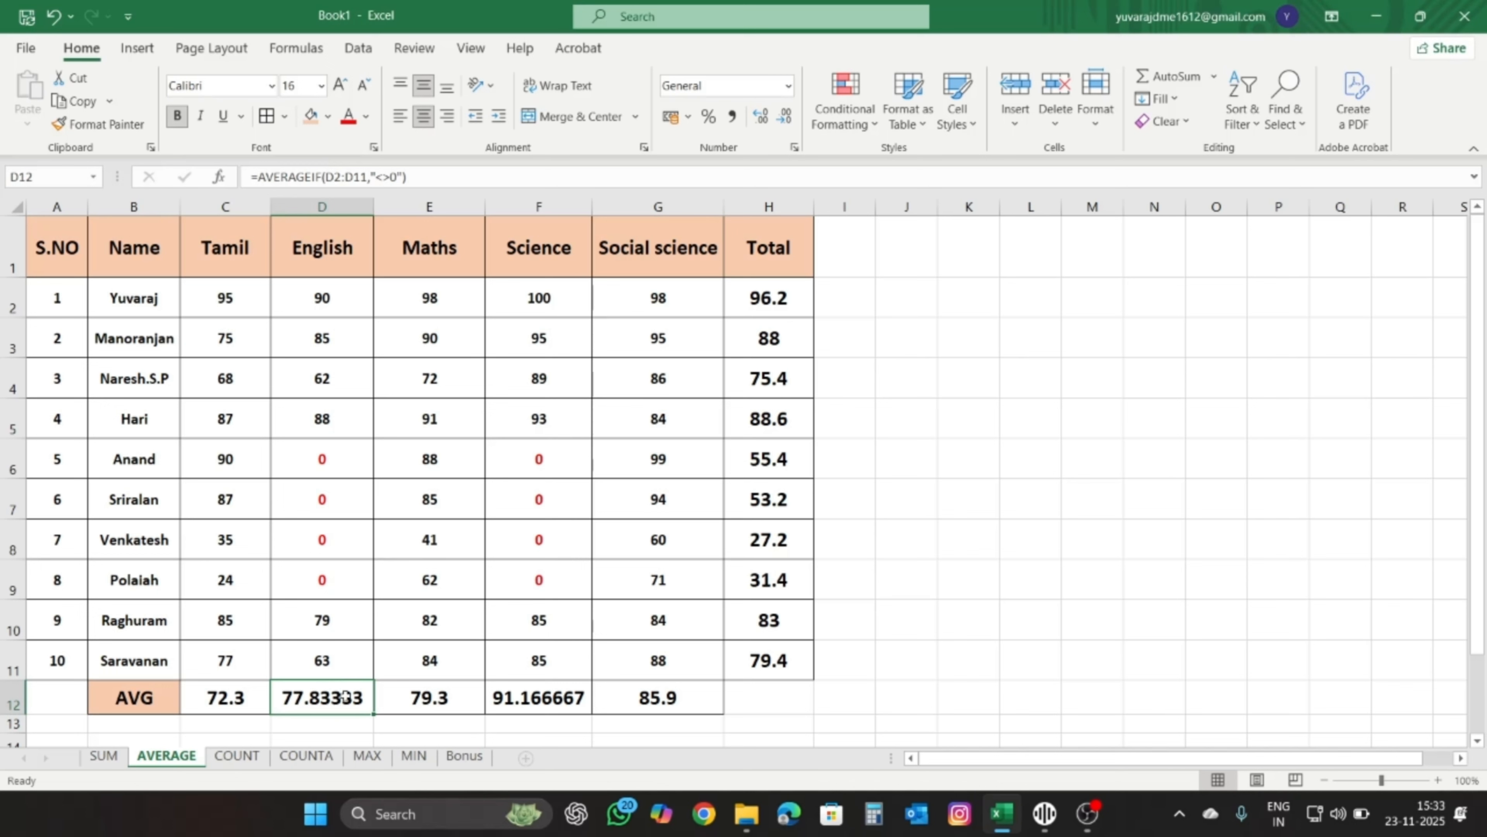
click(786, 126)
click(786, 127)
click(786, 127)
click(786, 126)
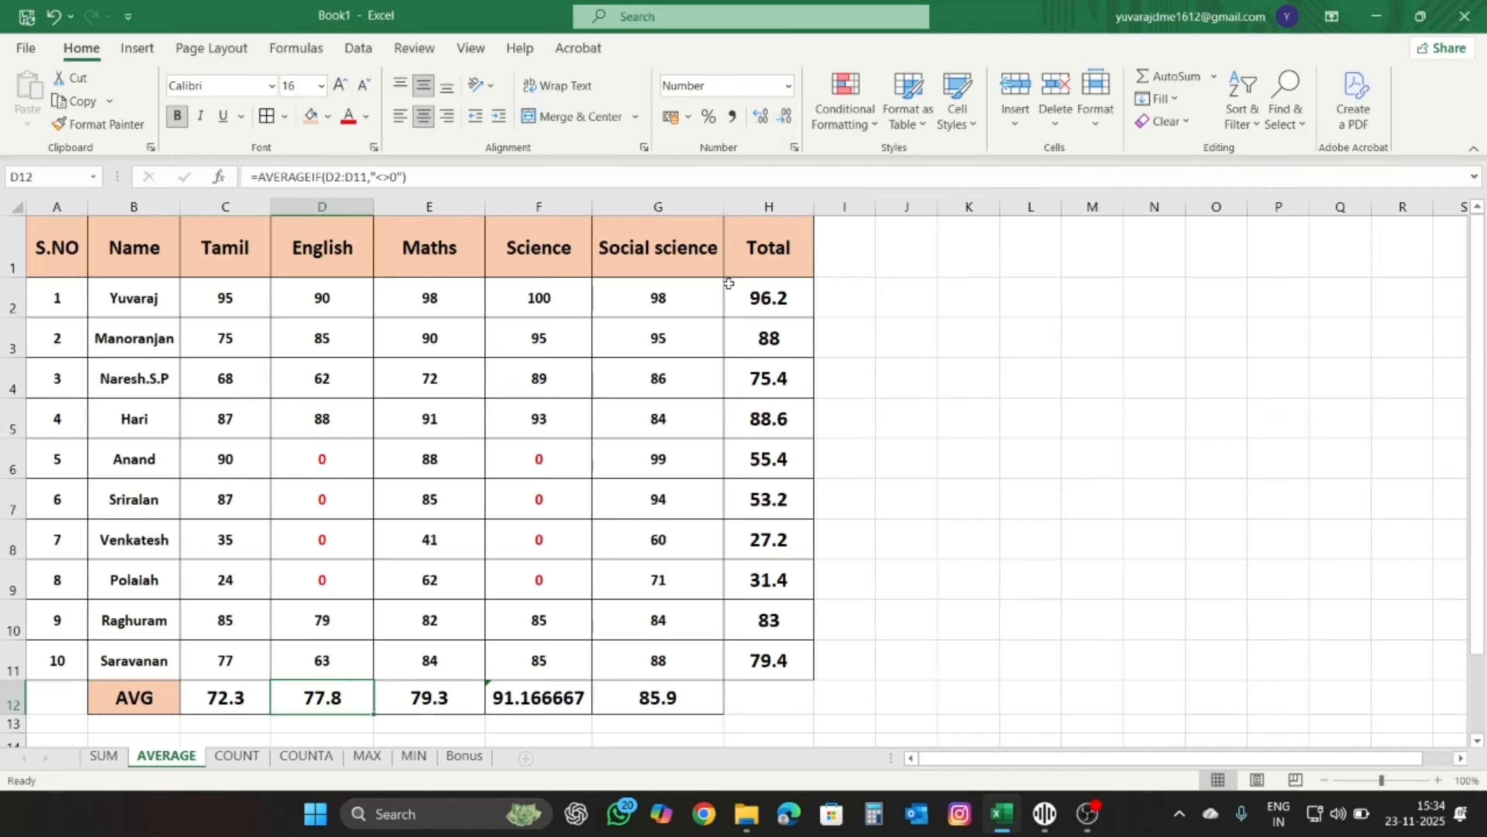
click(529, 699)
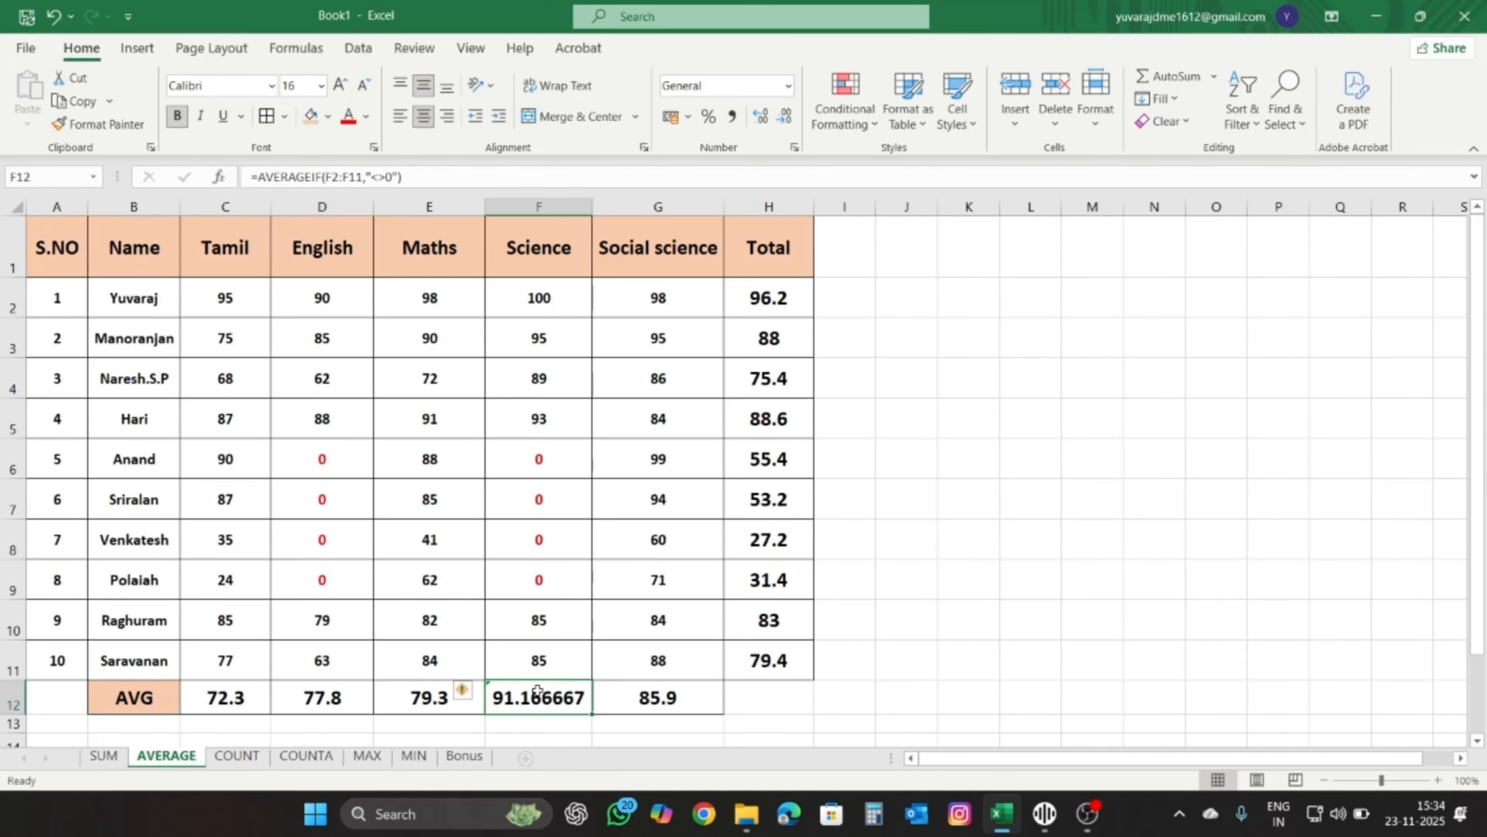
click(786, 123)
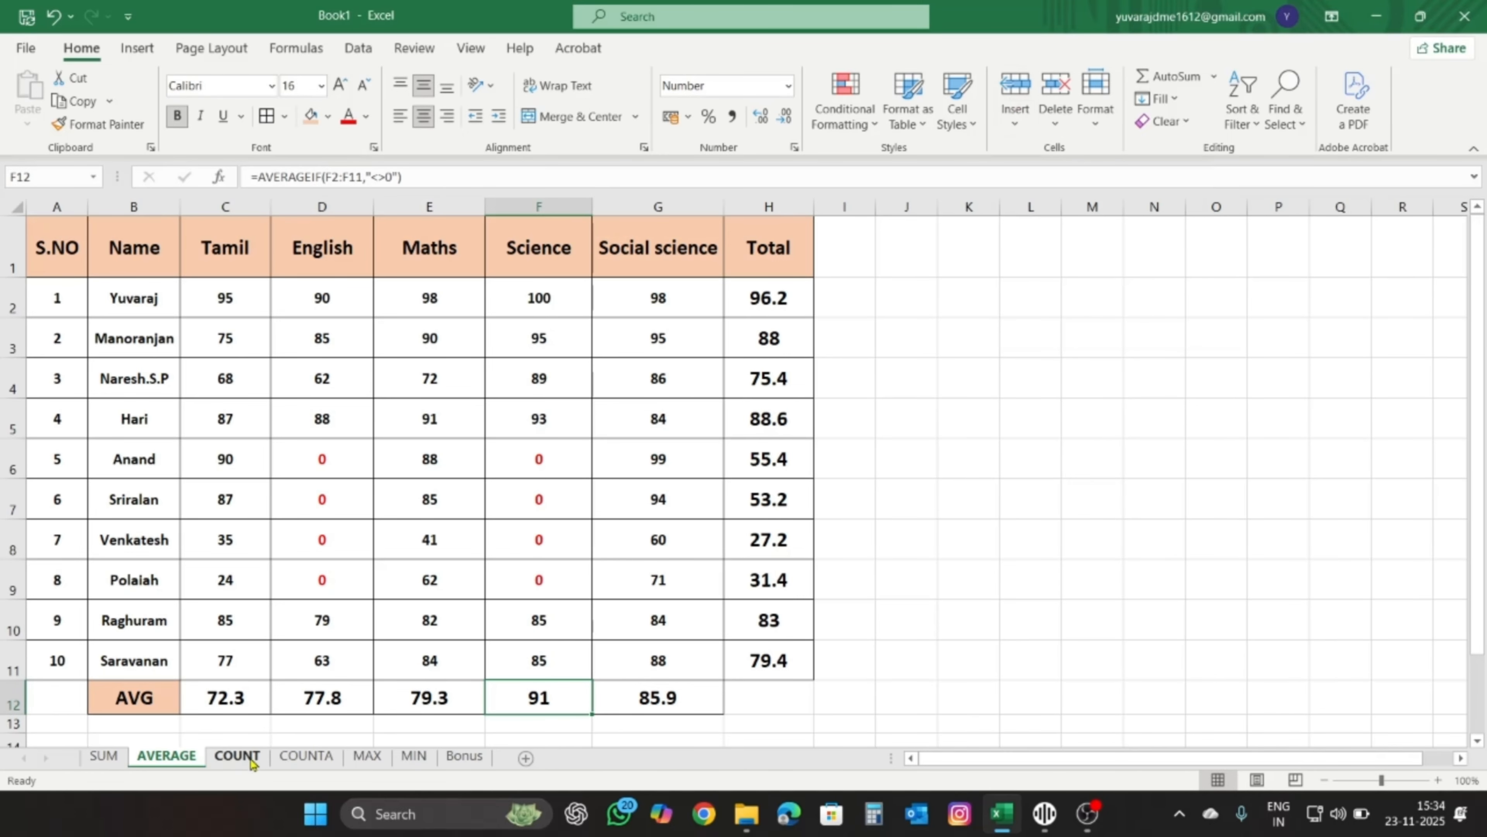
- Switch to the COUNT worksheet and select the first student's name in B2
click(237, 755)
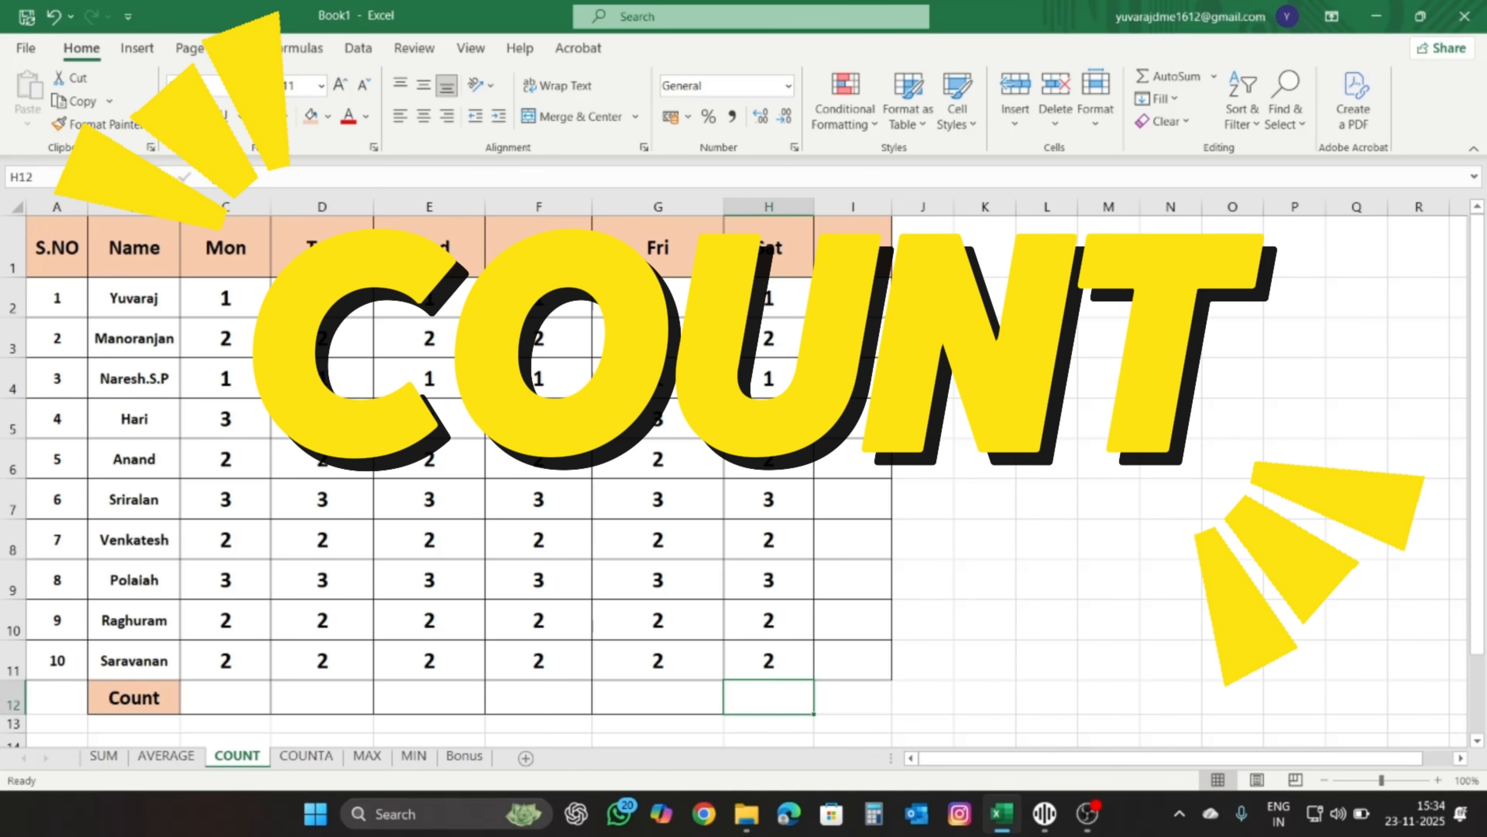
click(134, 298)
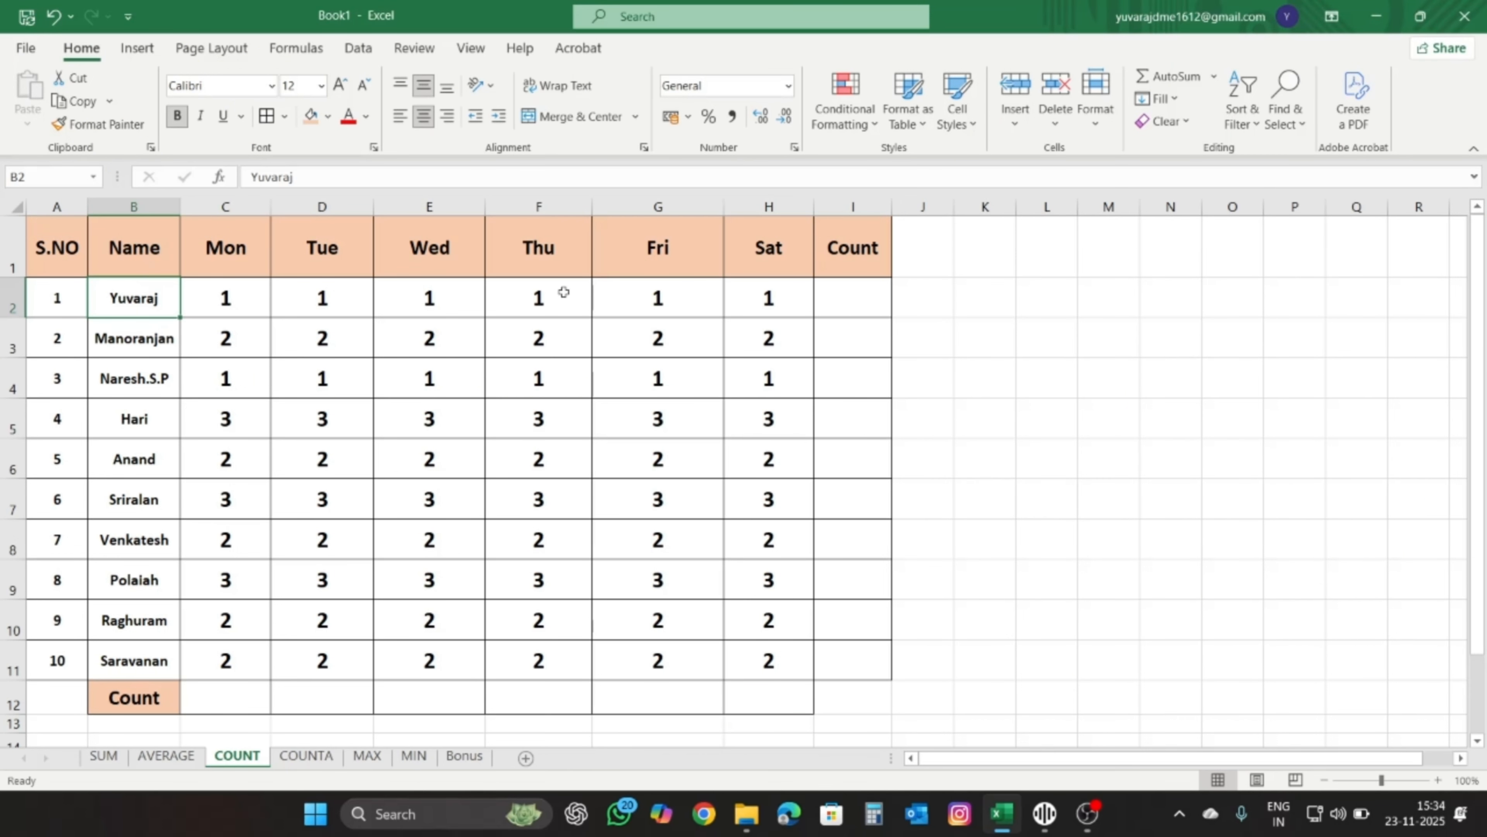
- Examine the student names in B2:B11, the weekday headings and the Monday and Tuesday entries of the first few students
drag(134, 299, 135, 660)
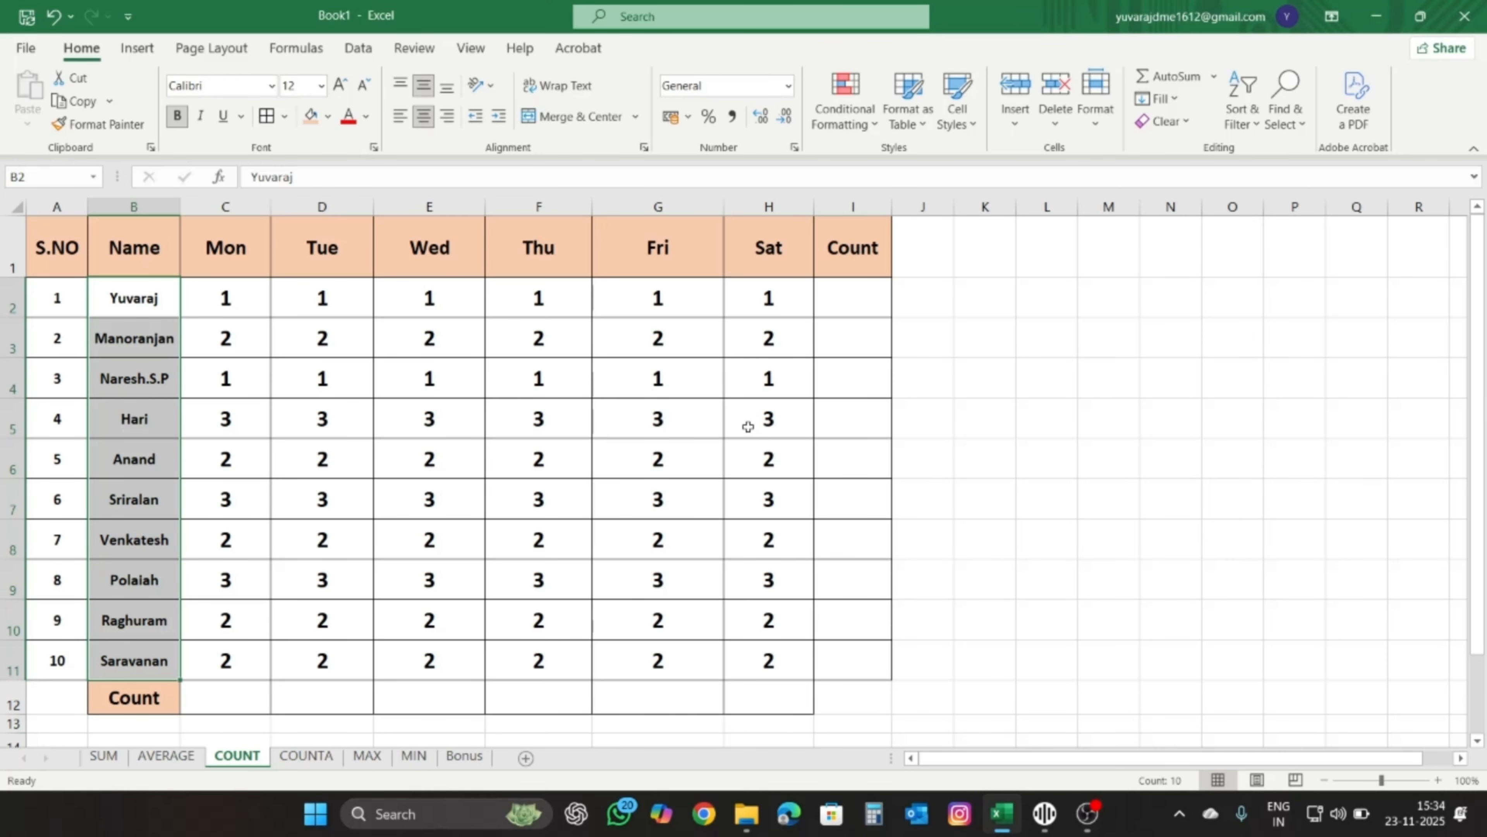
click(234, 257)
click(322, 259)
click(445, 258)
click(566, 260)
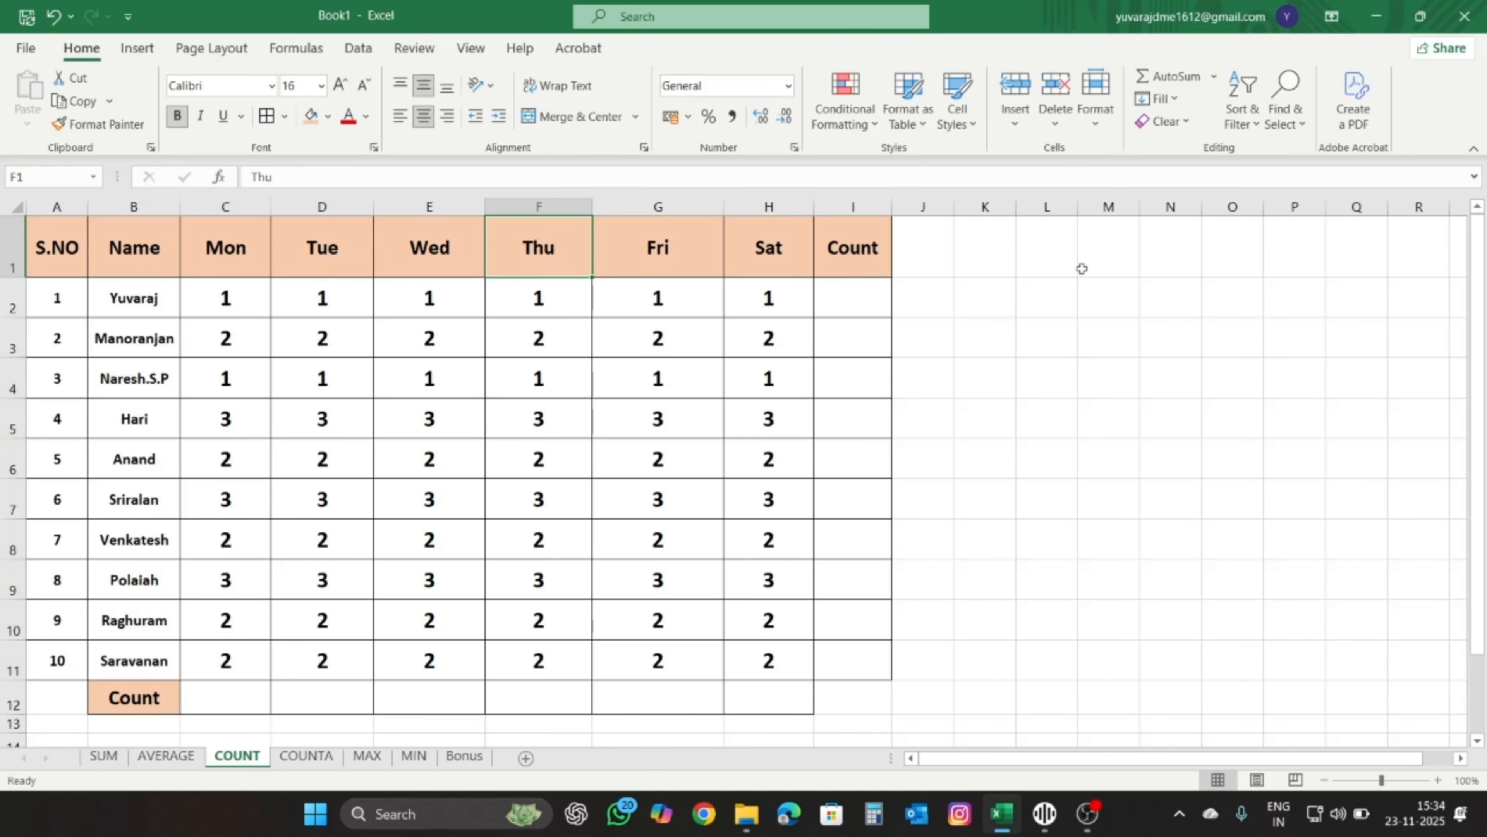
click(151, 302)
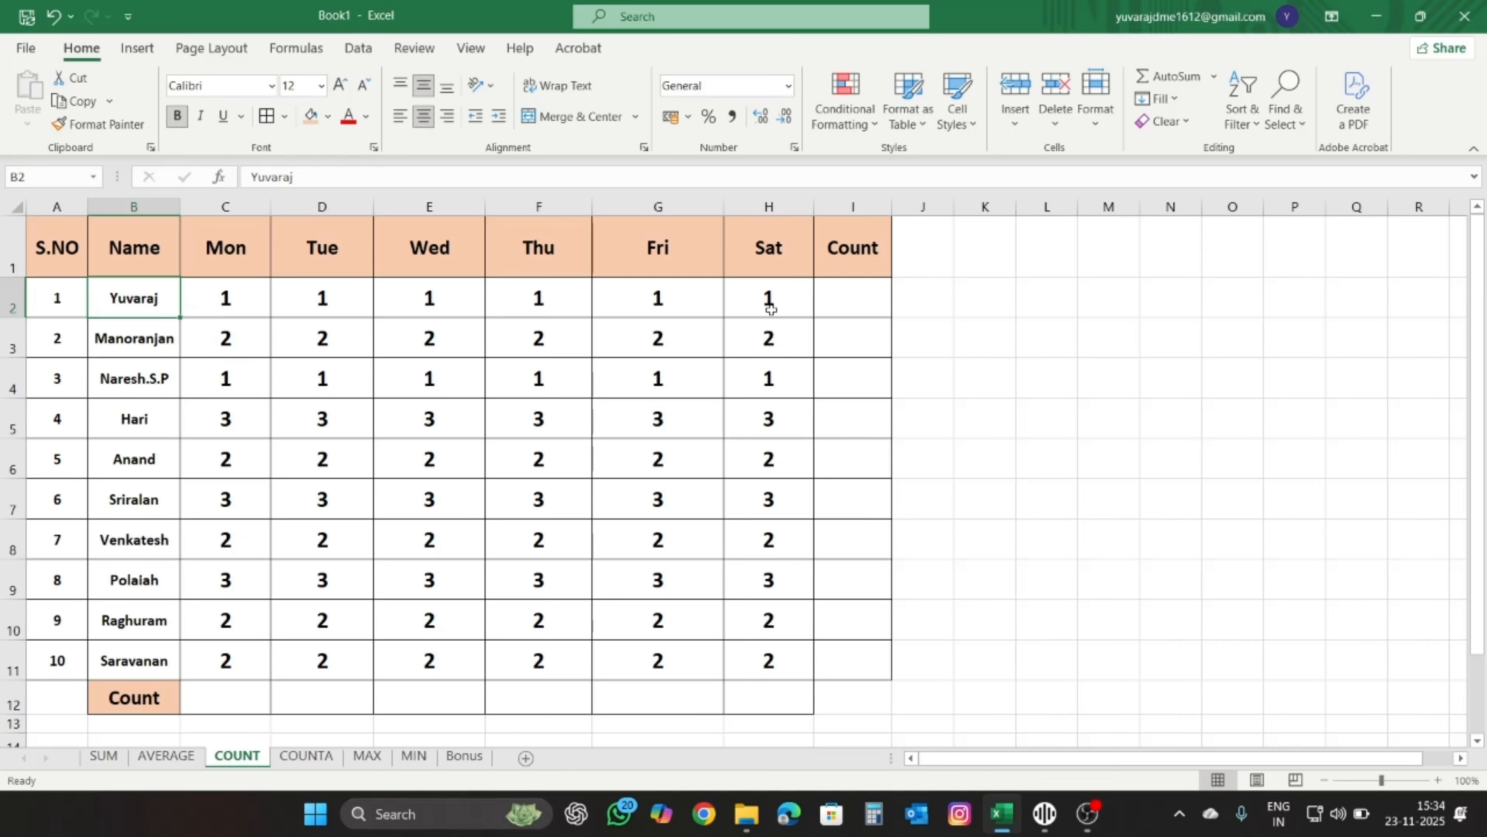
click(242, 299)
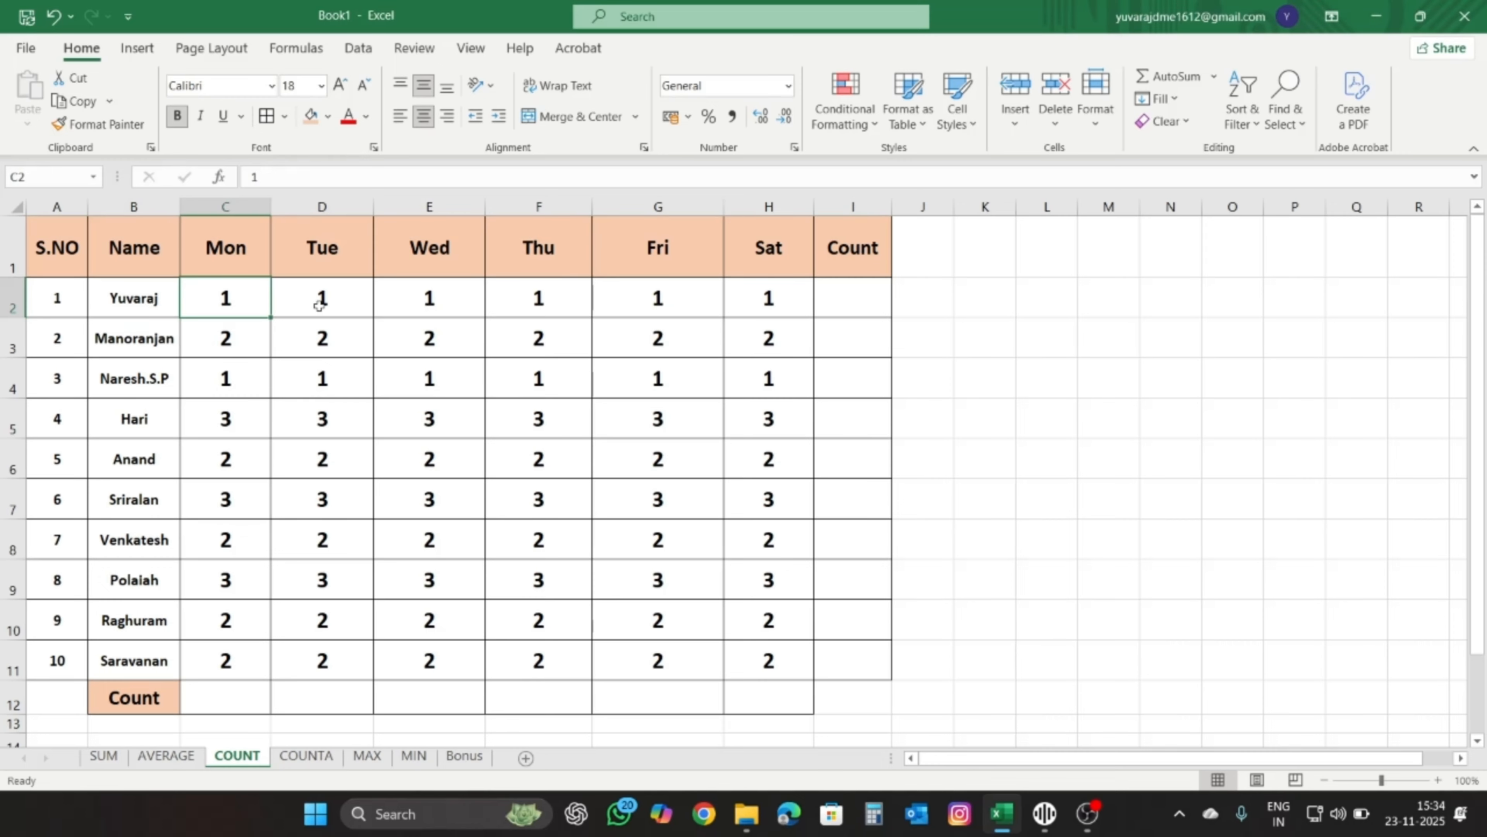
click(320, 304)
click(252, 345)
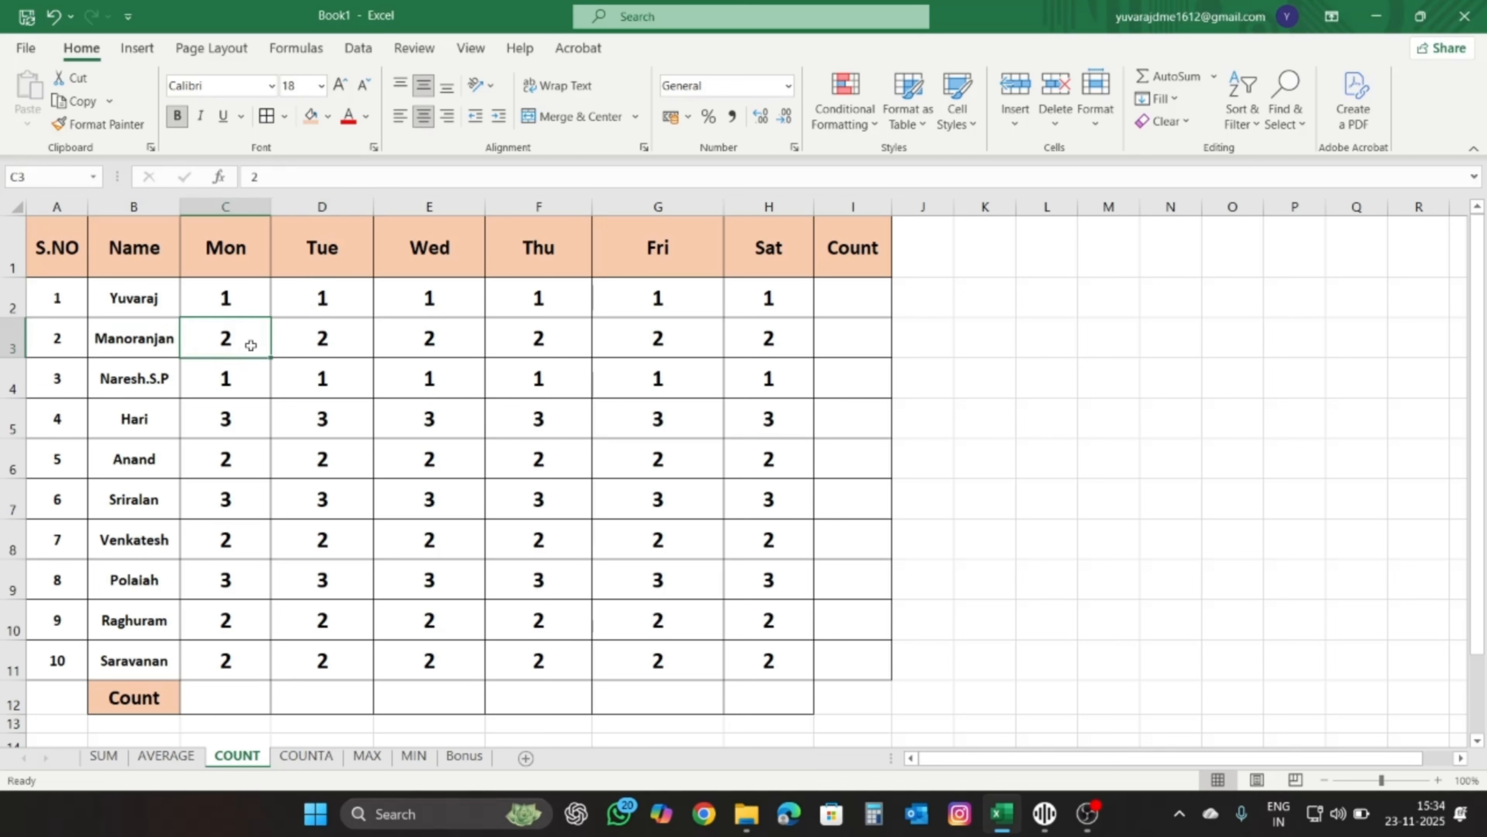
click(234, 424)
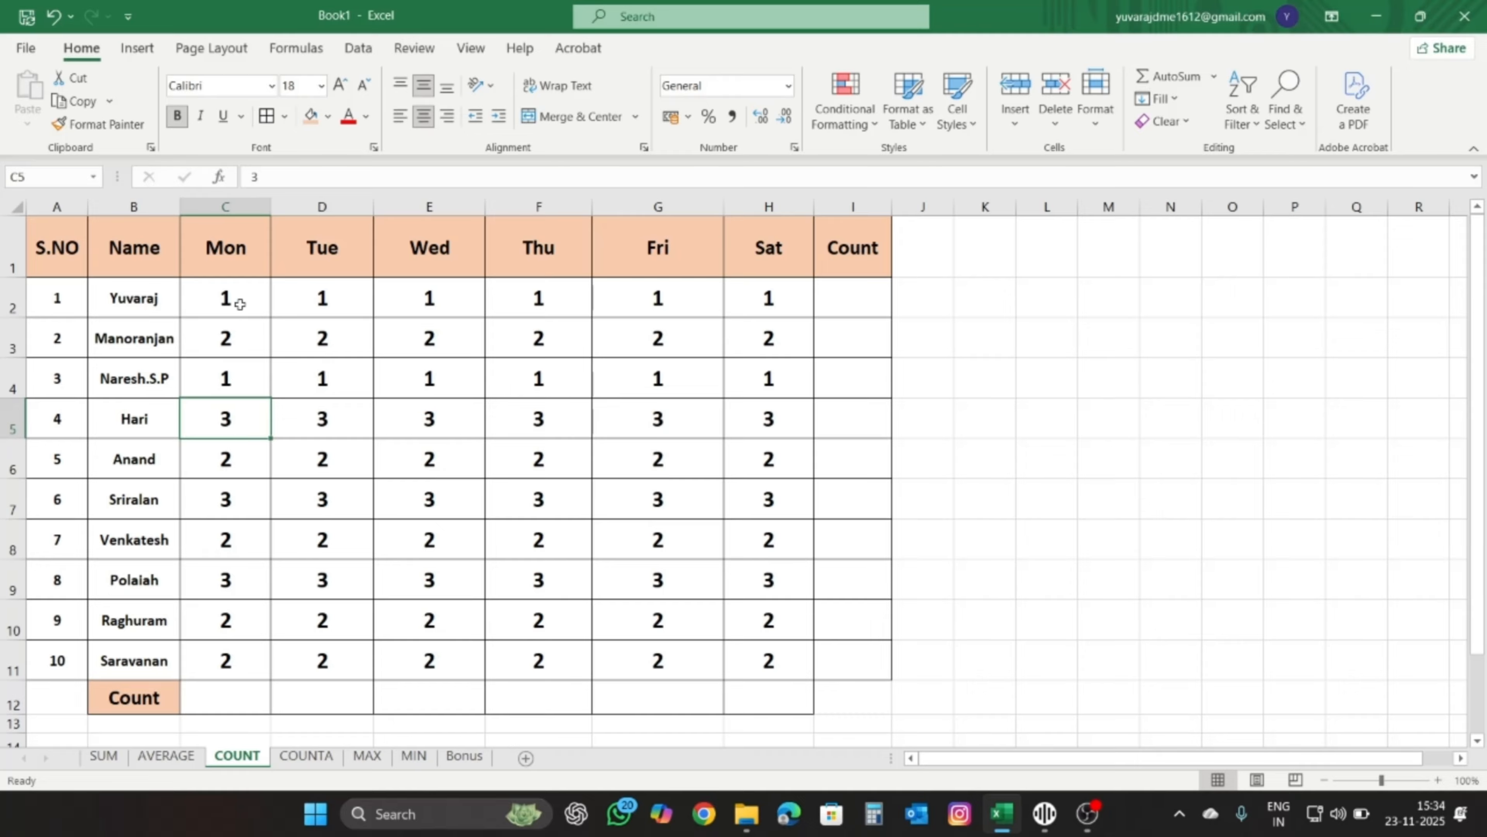
- Examine the first student's Monday to Saturday entries in C2:H2 together with the Count cell I2
drag(232, 298, 773, 302)
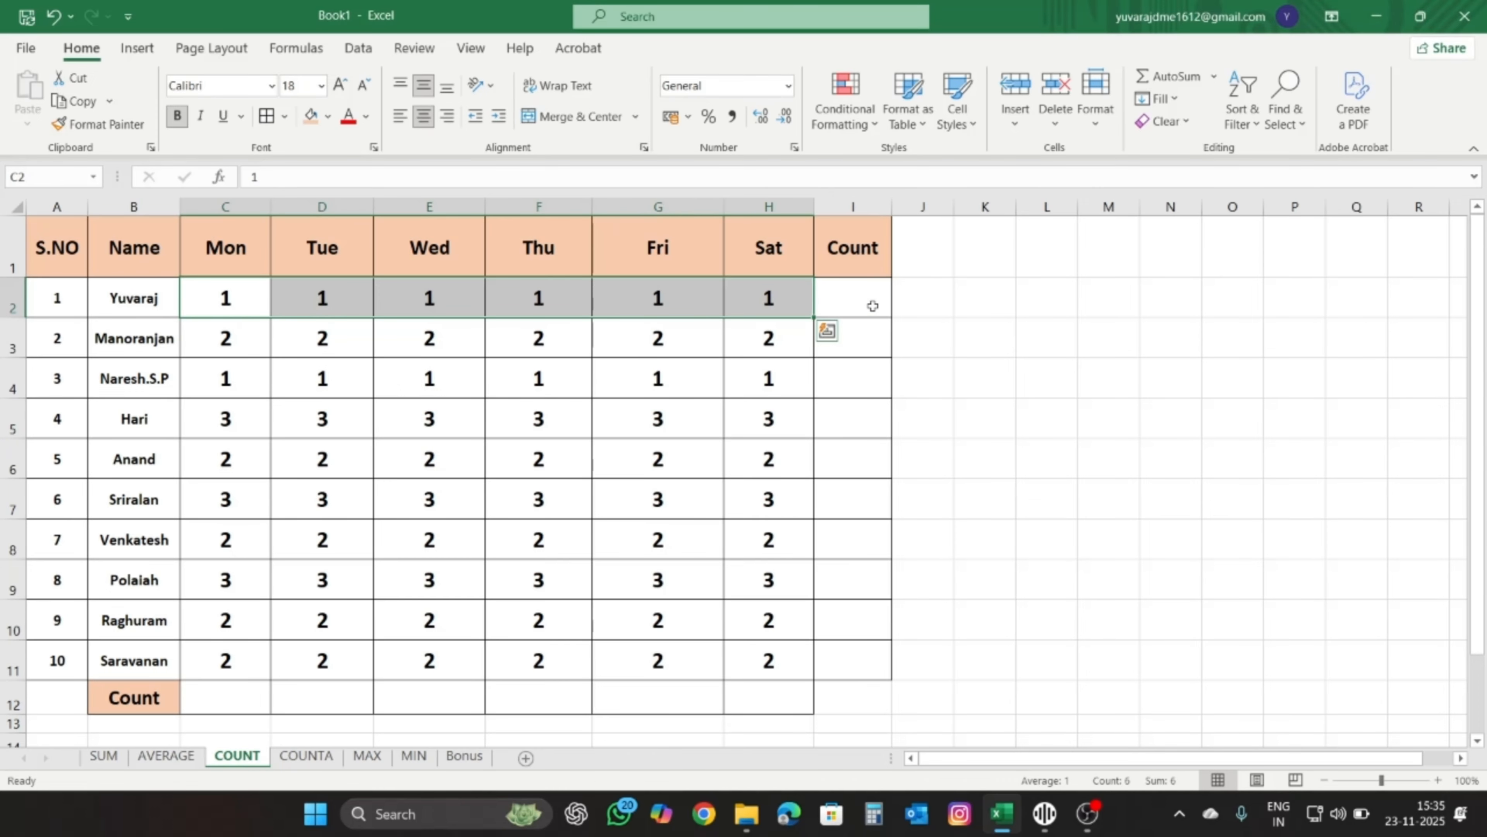
click(873, 306)
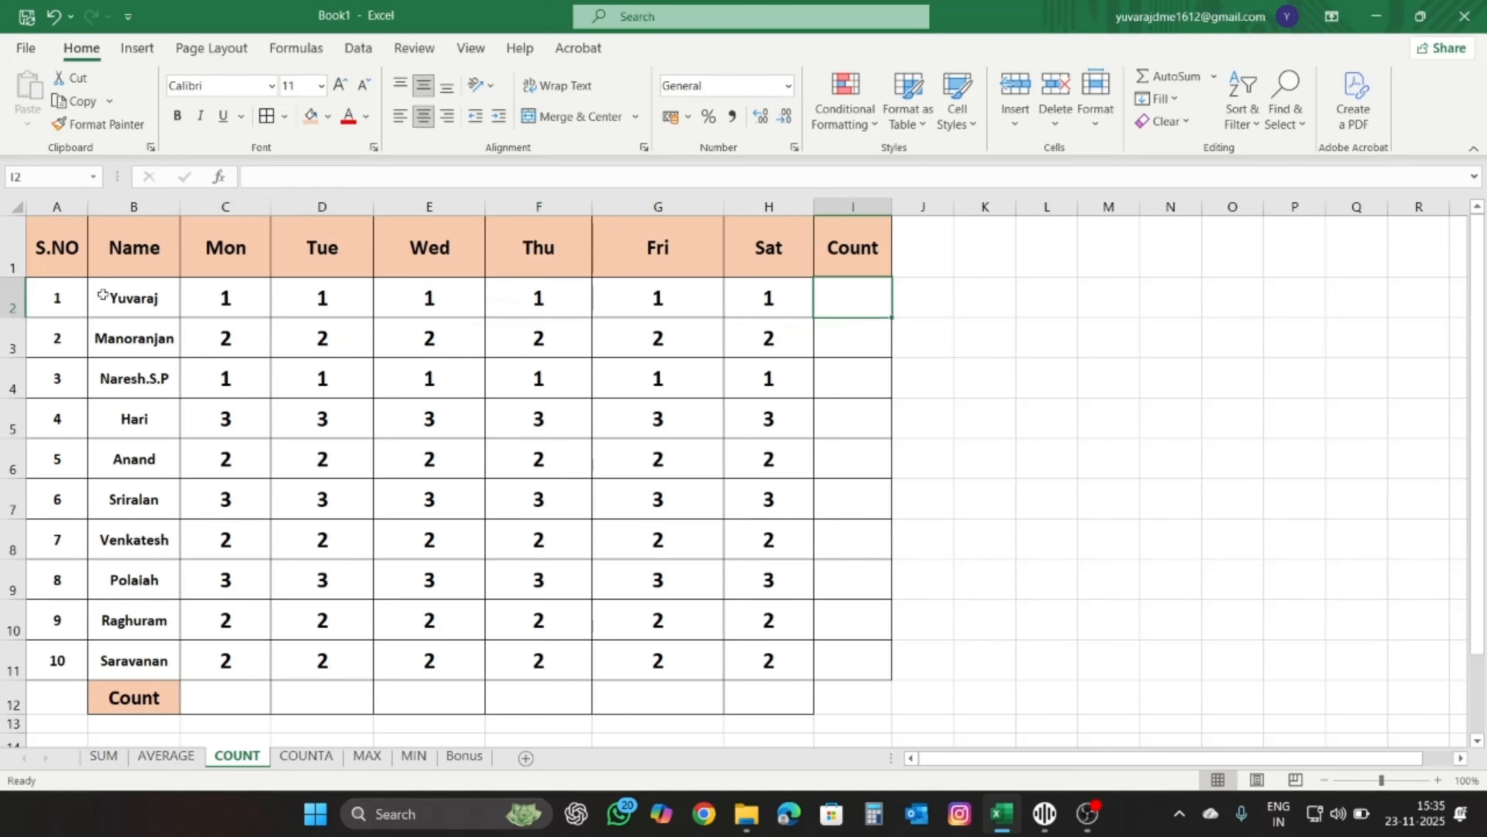
drag(199, 299, 773, 302)
click(850, 302)
click(227, 305)
click(323, 313)
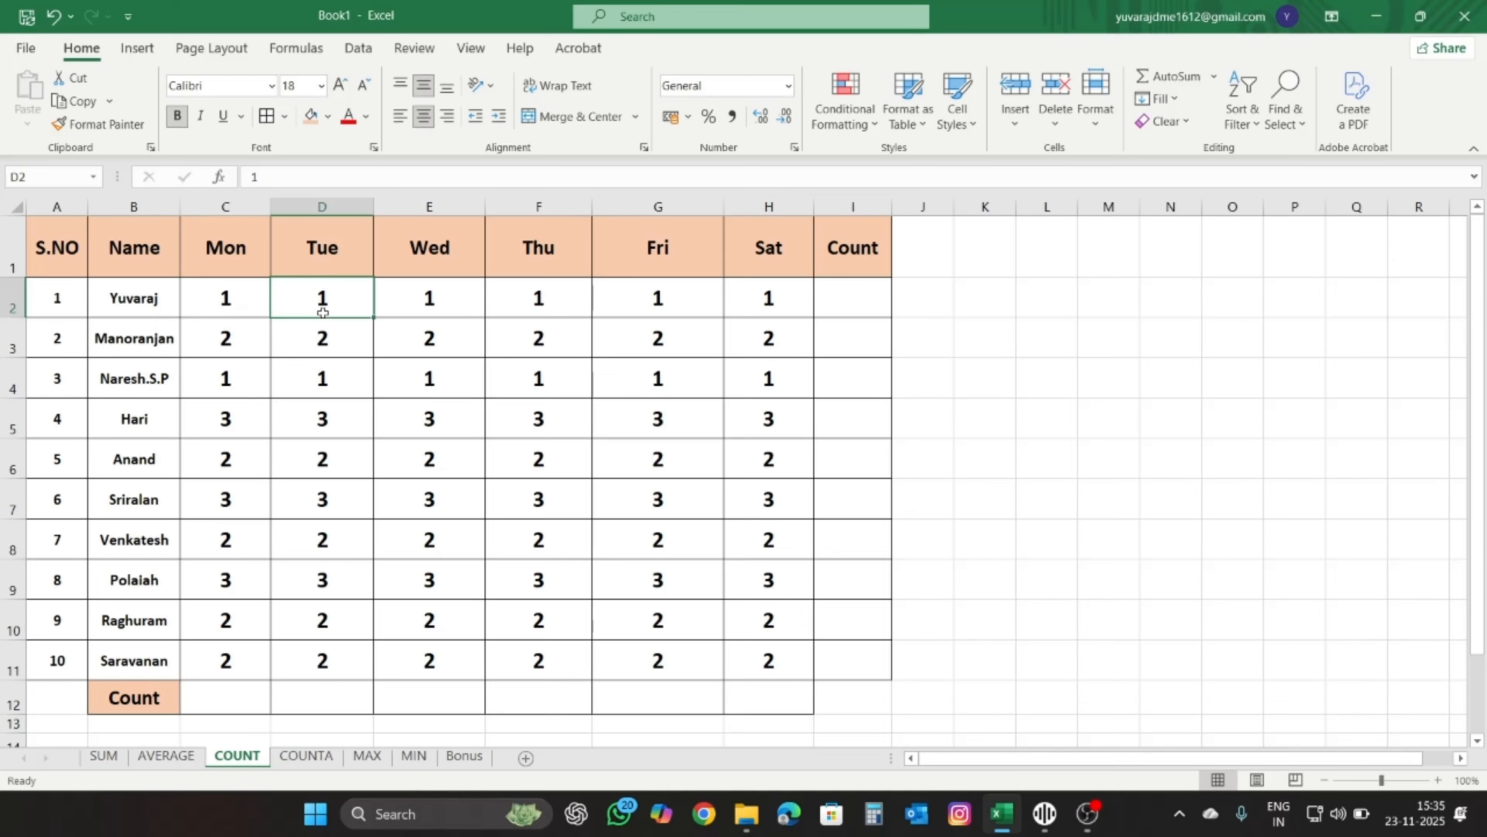
click(419, 306)
click(655, 299)
click(767, 296)
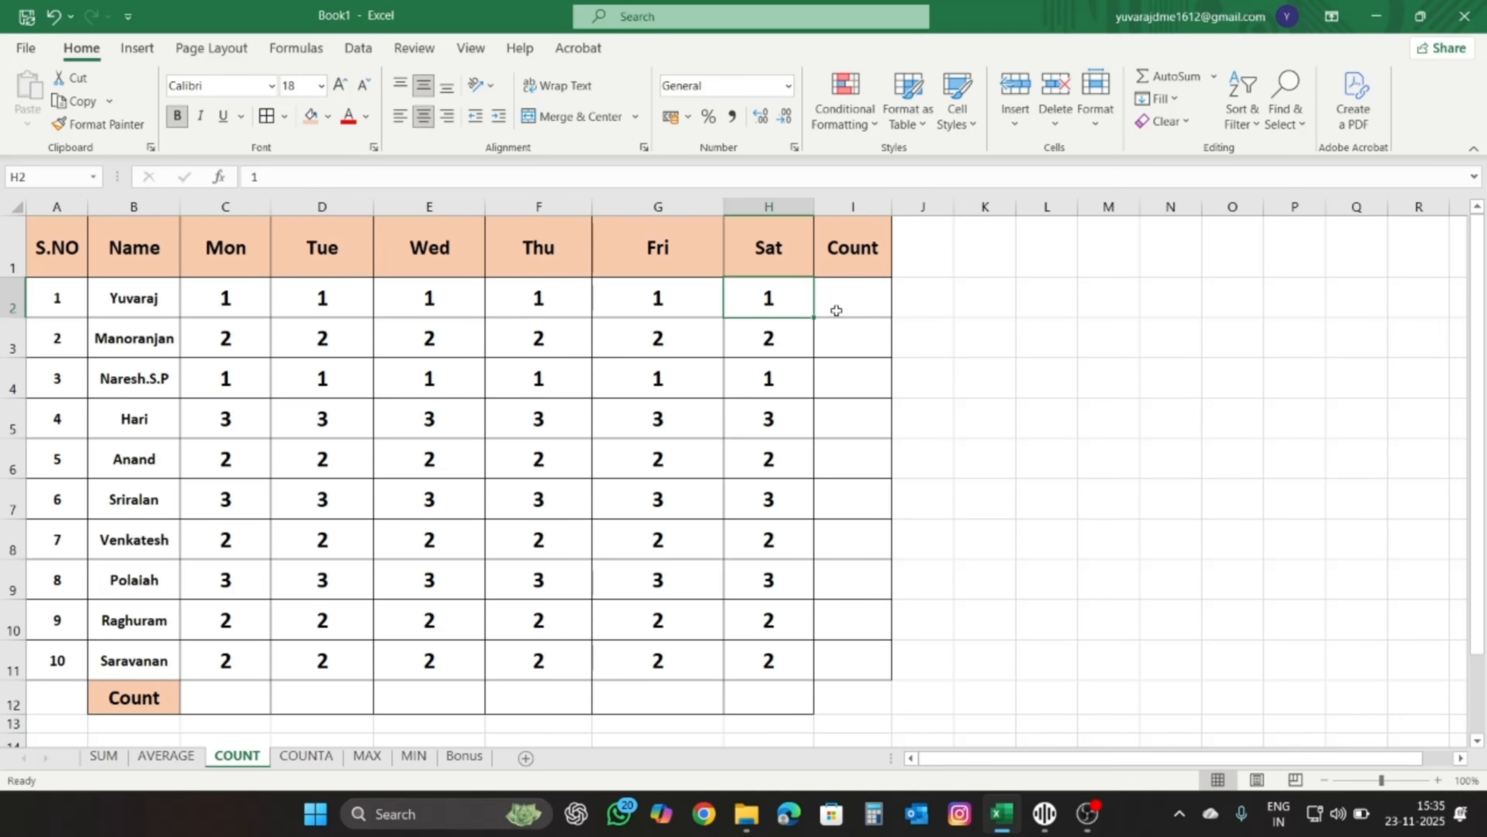
click(835, 311)
- Examine the second student's Monday to Saturday entries in C3:H3 together with the Count cell I3
click(237, 339)
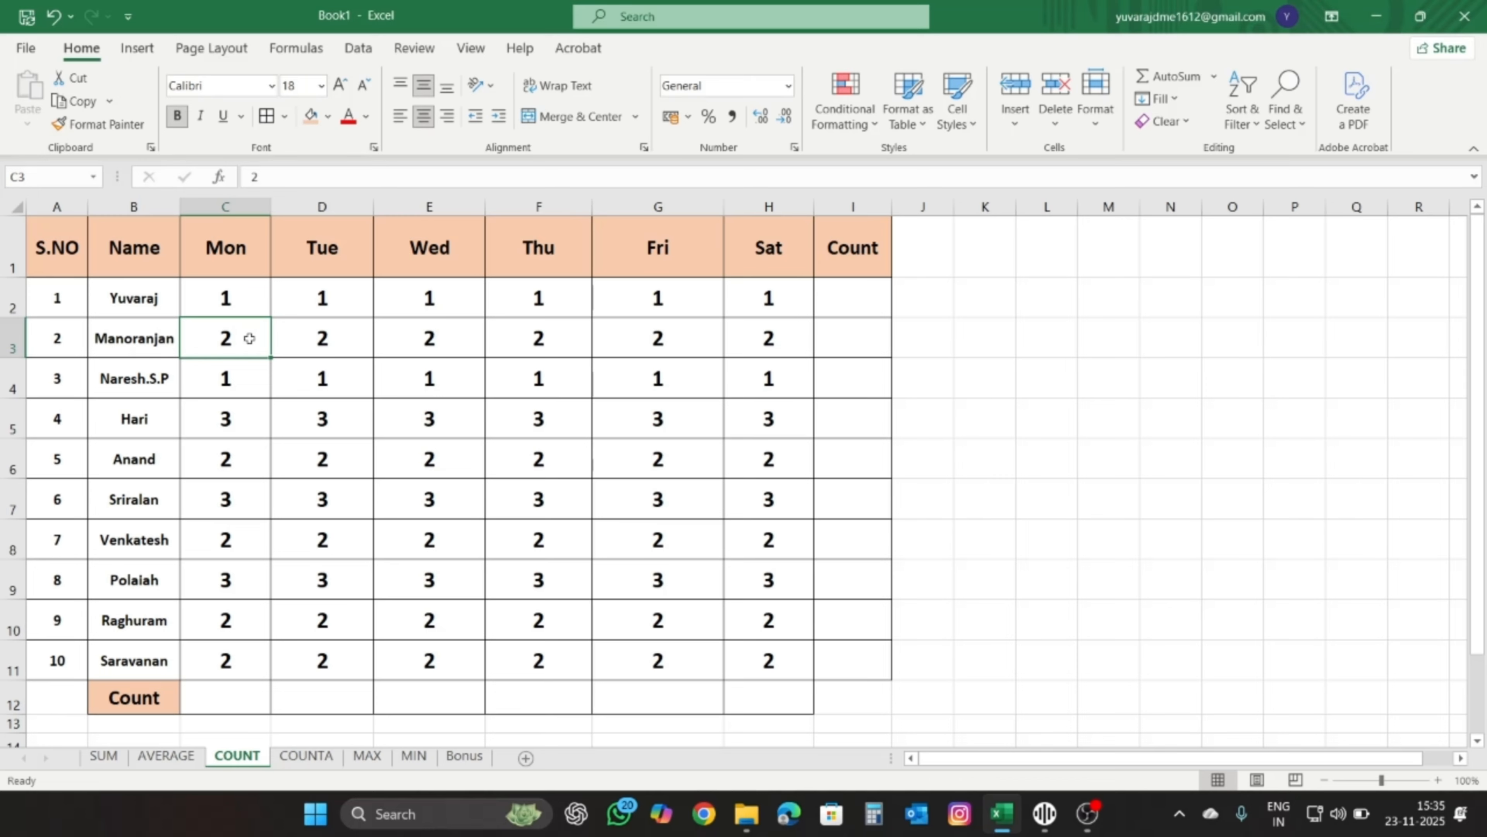
click(307, 343)
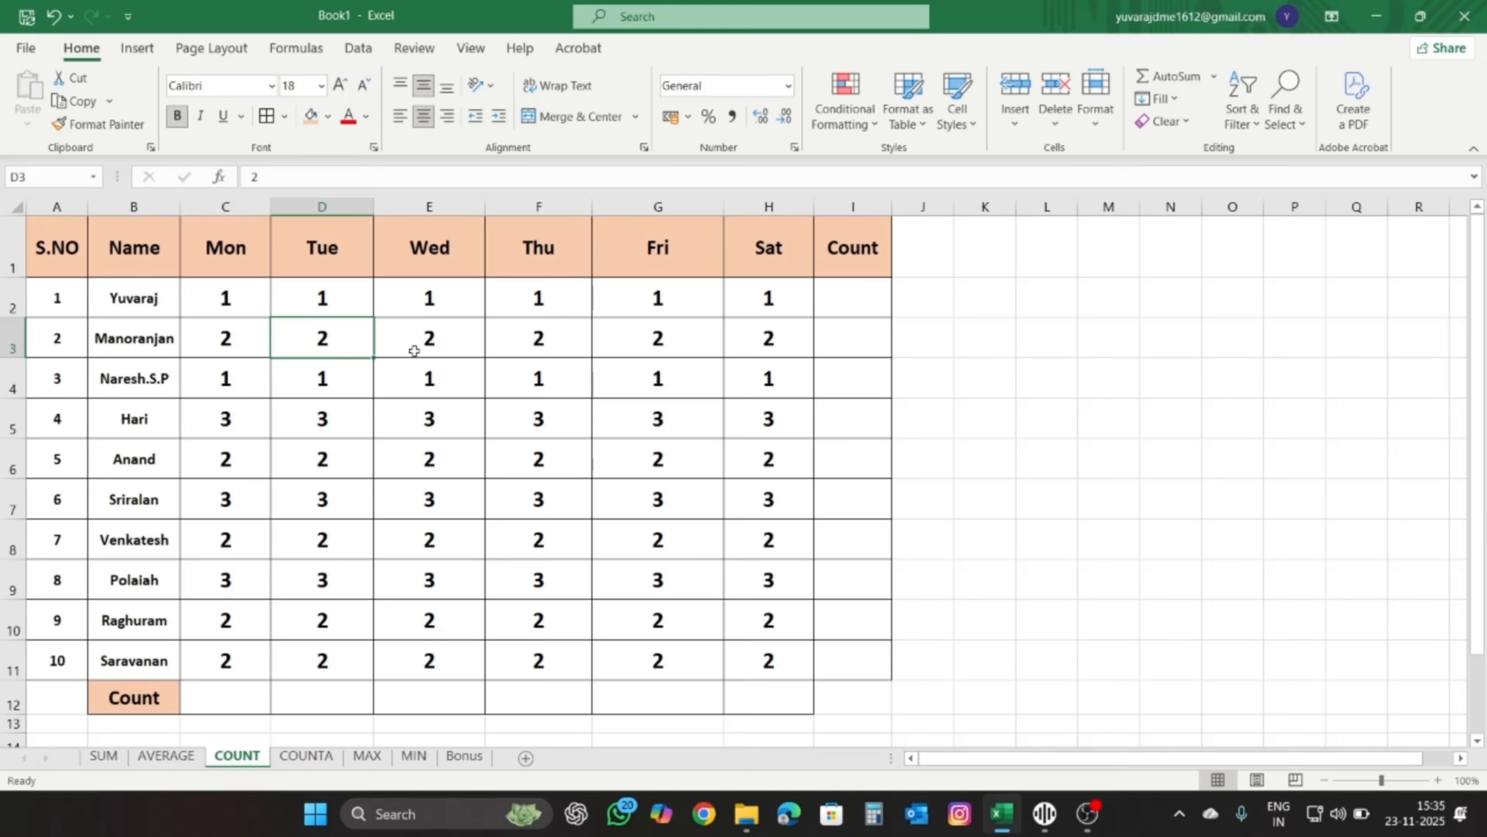
click(414, 350)
click(541, 344)
click(698, 344)
click(797, 348)
click(848, 357)
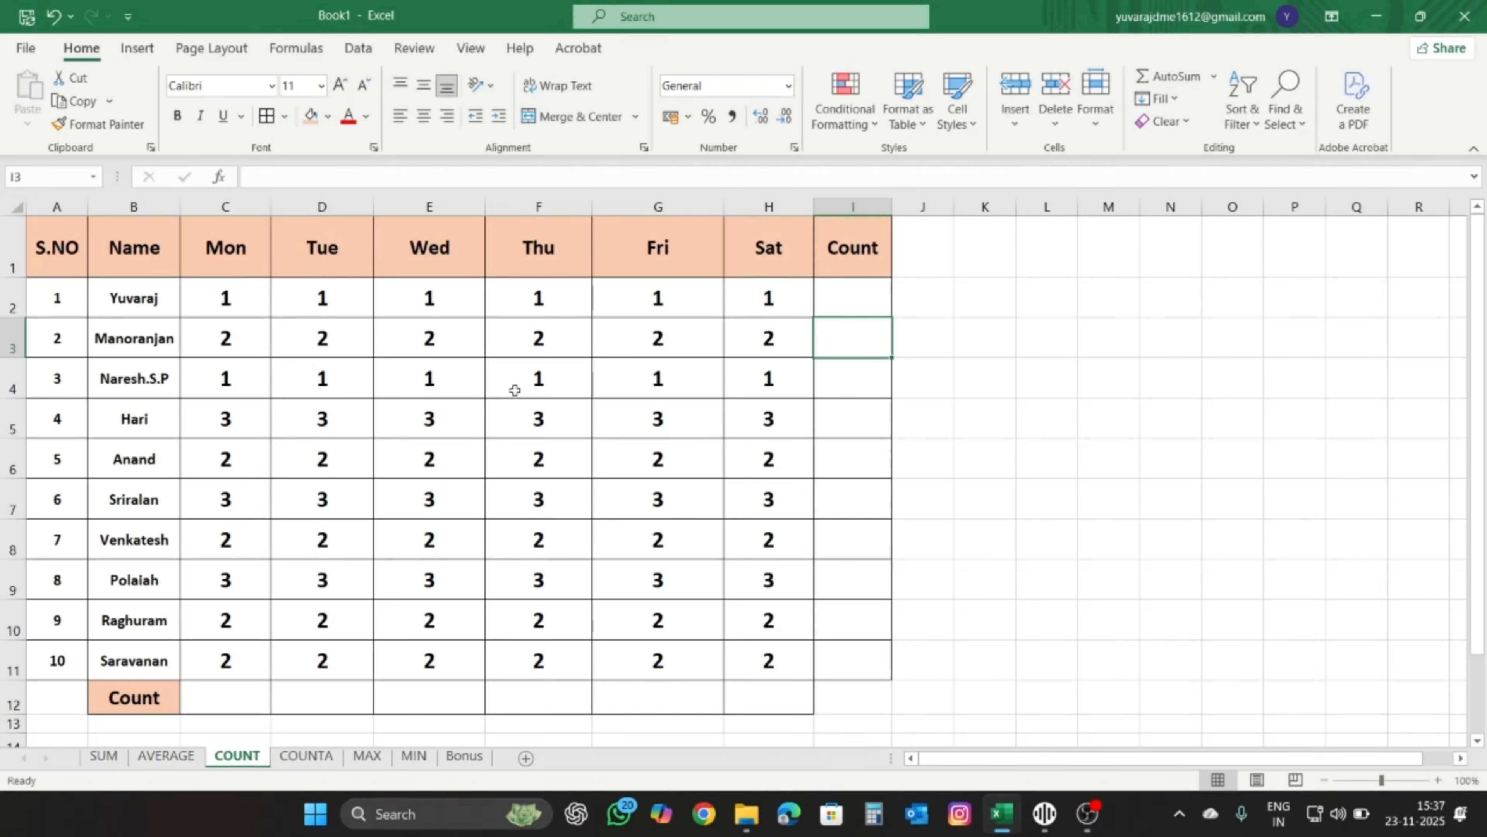
click(234, 342)
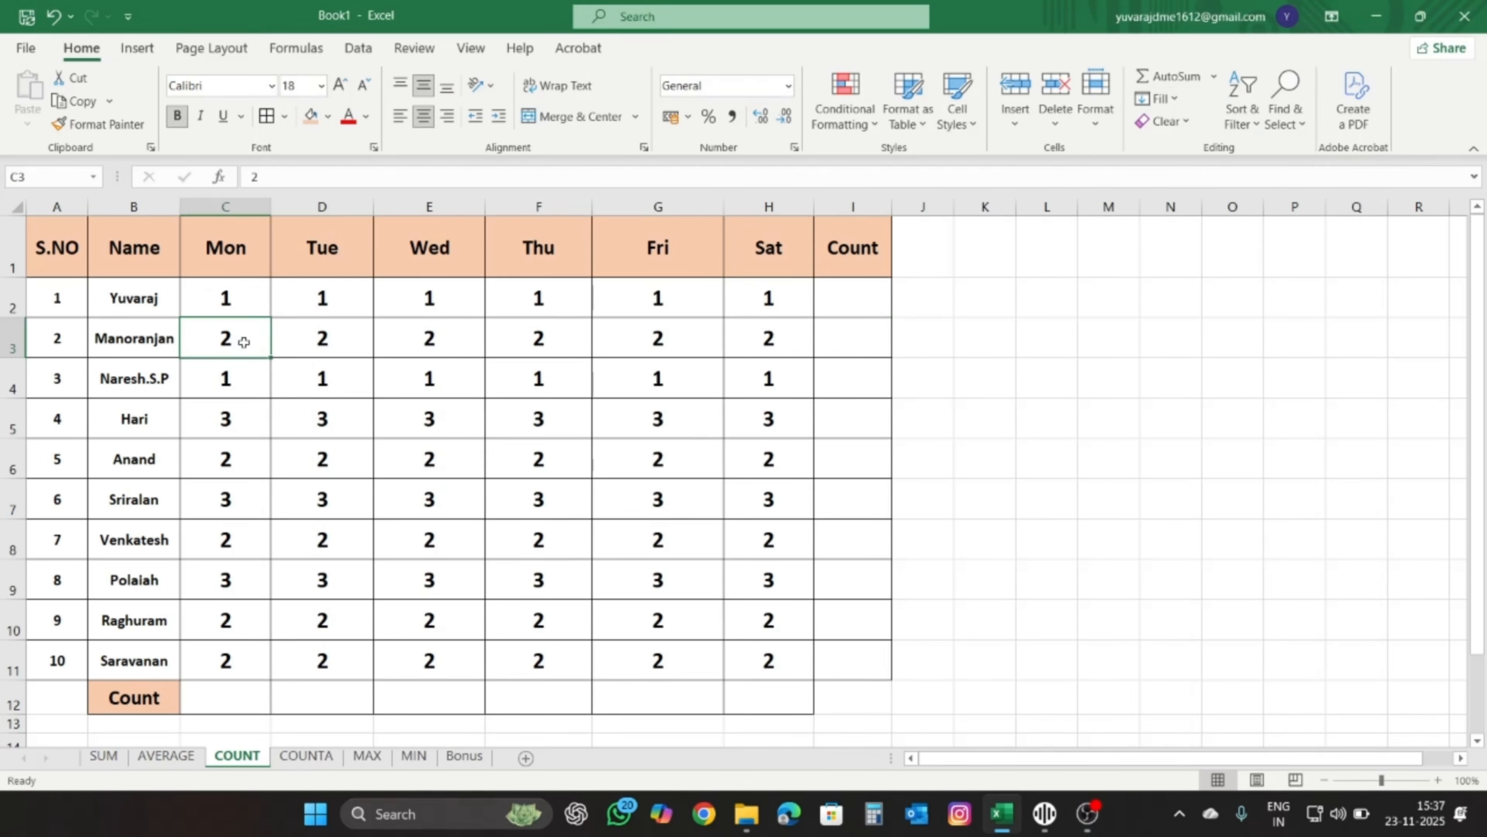
drag(243, 342, 770, 338)
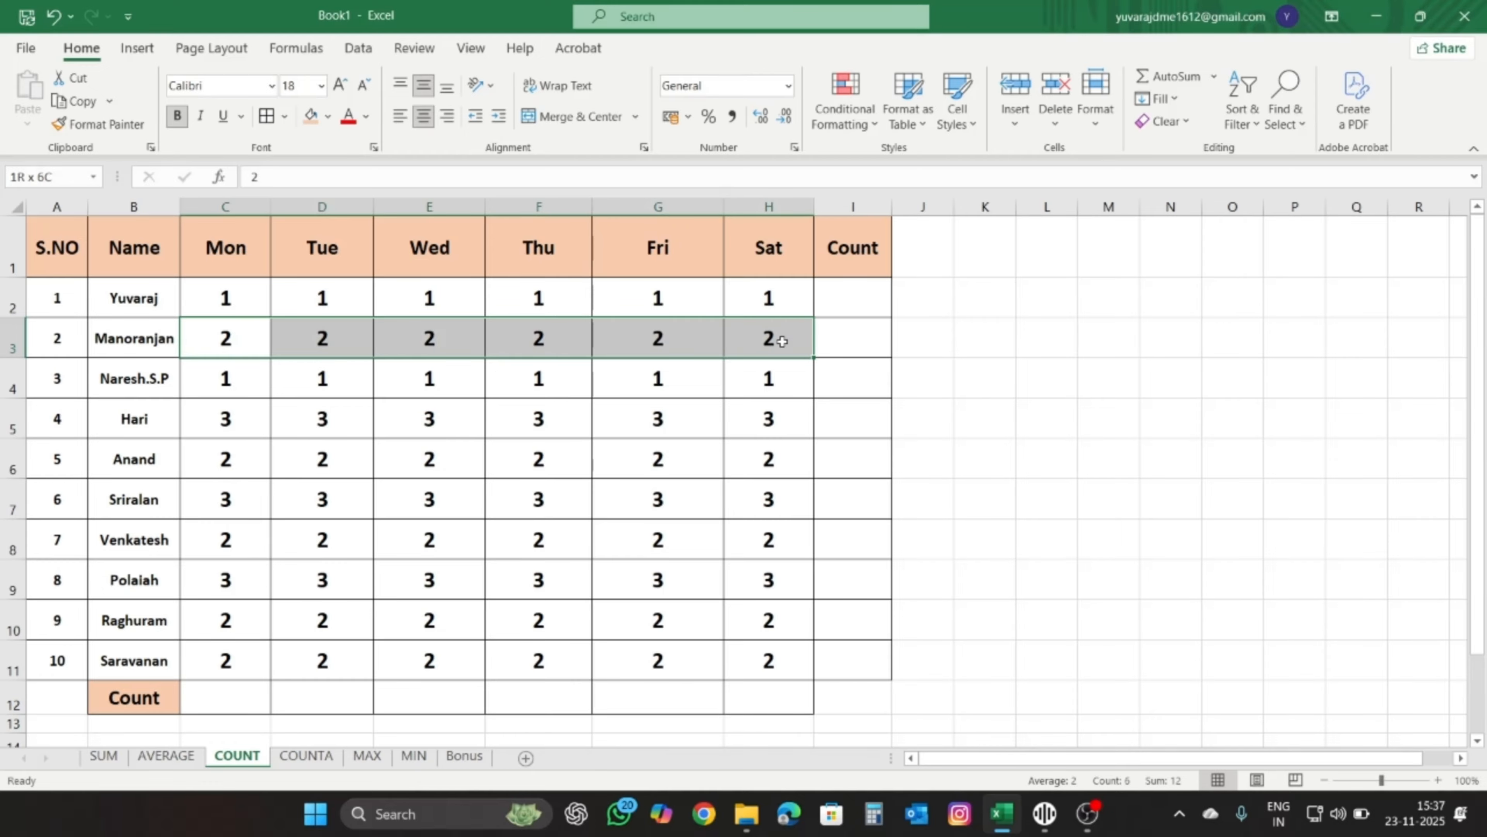
click(826, 355)
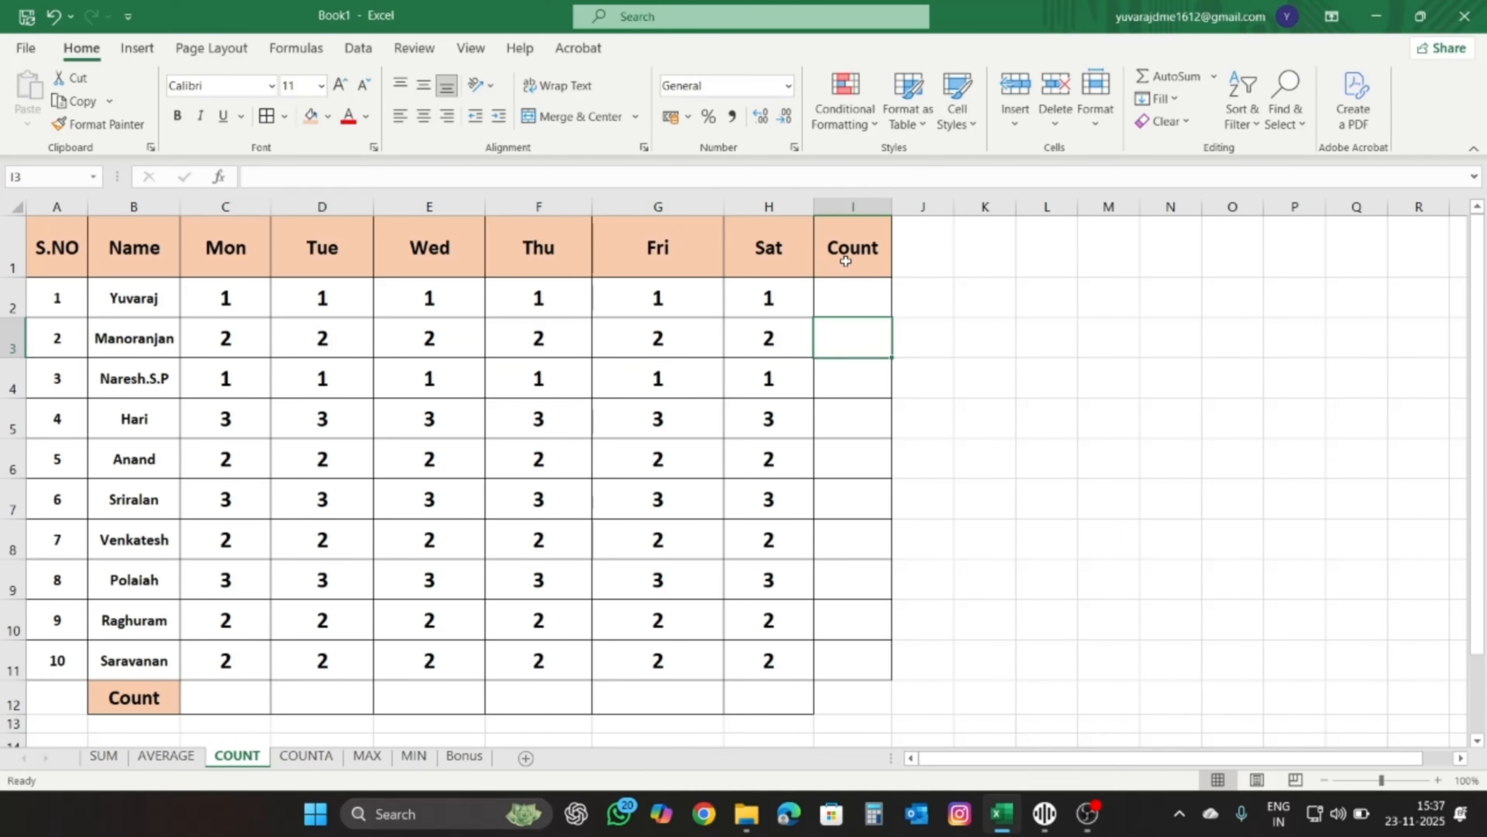
- Review the first student's entries from C2 to H2 and the Monday entries of the last three students
click(850, 297)
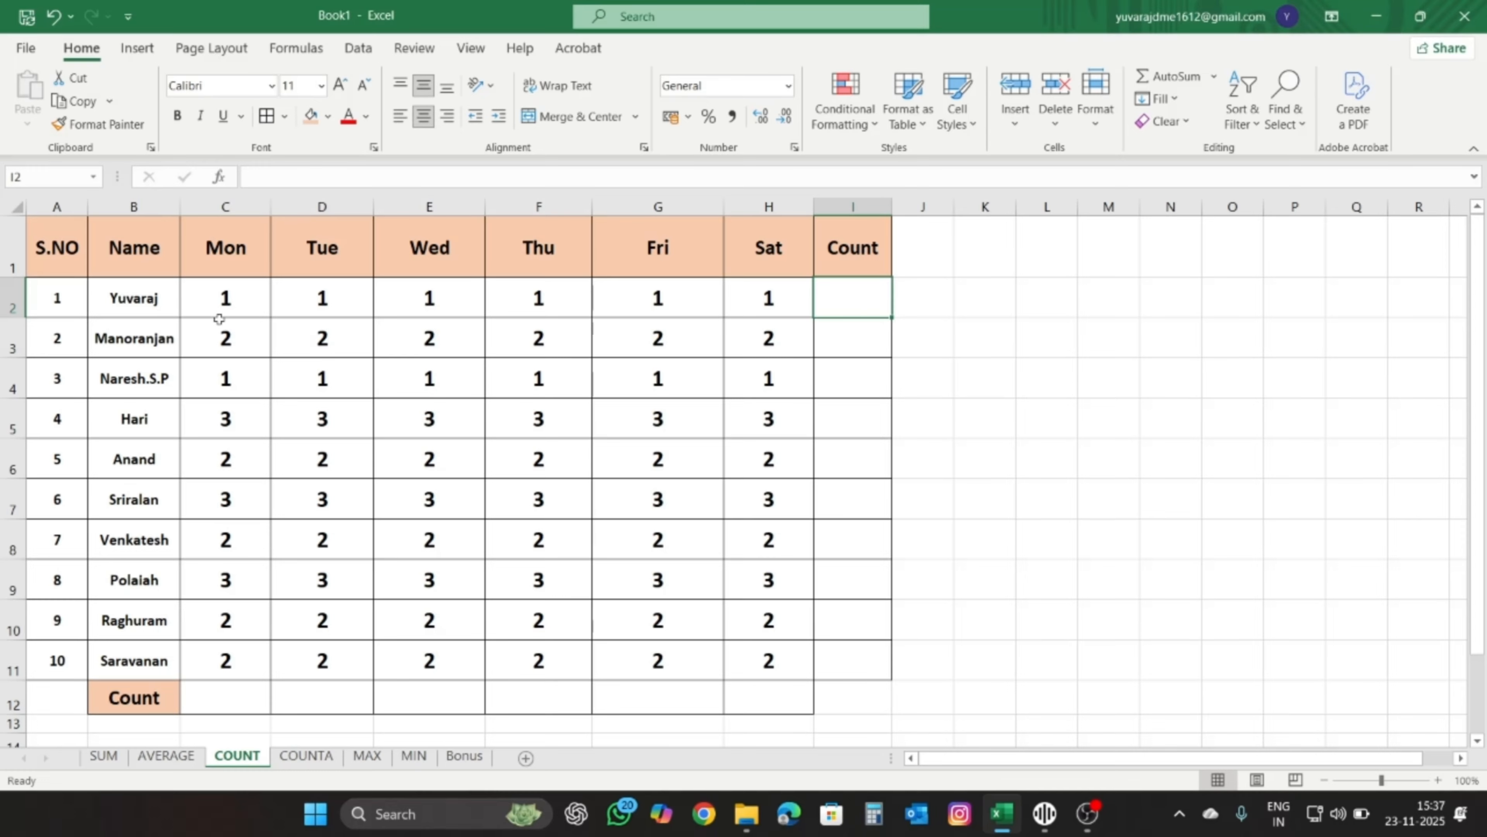
click(249, 292)
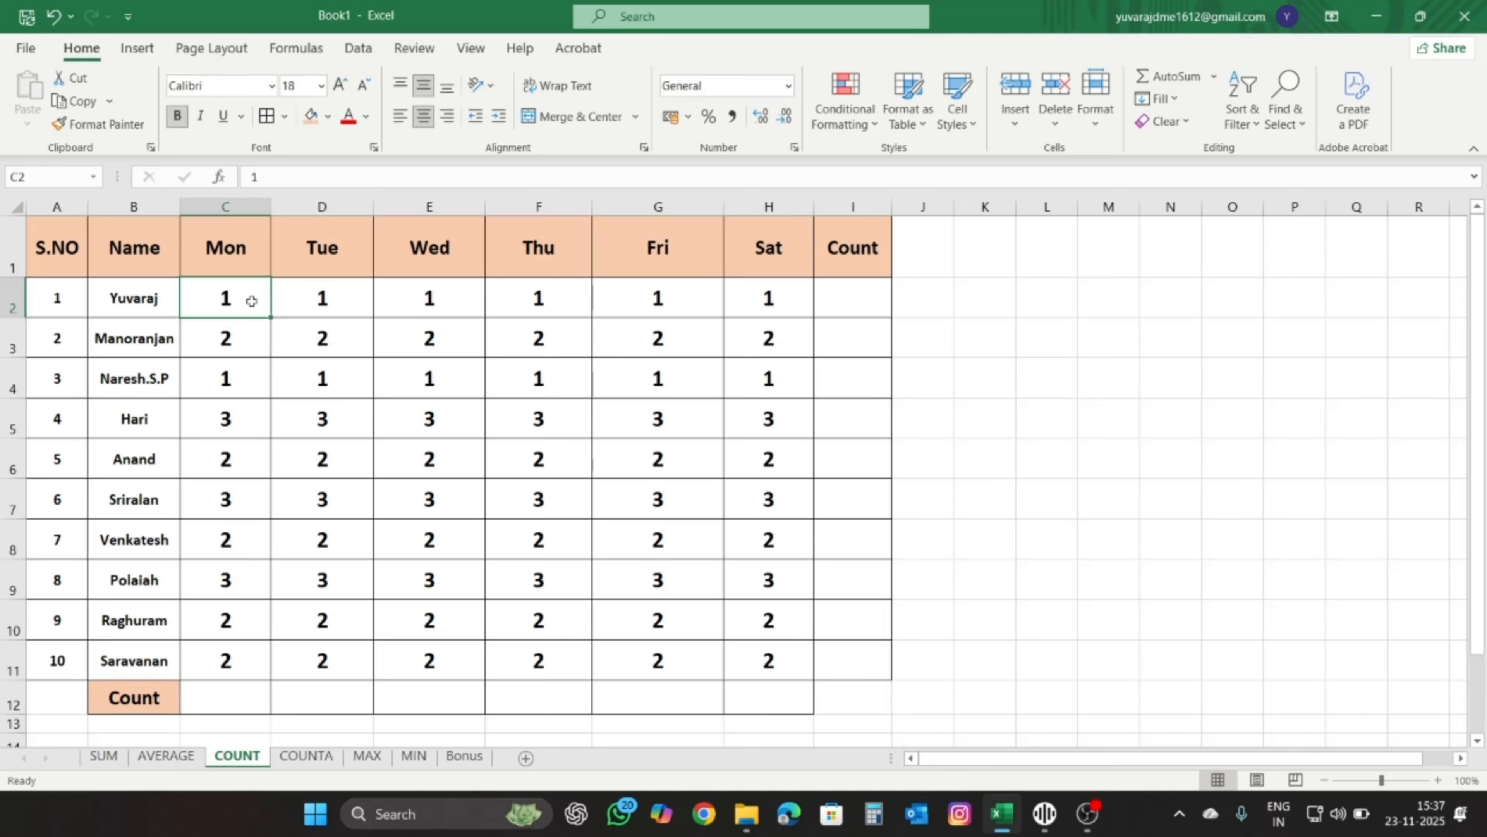
click(291, 307)
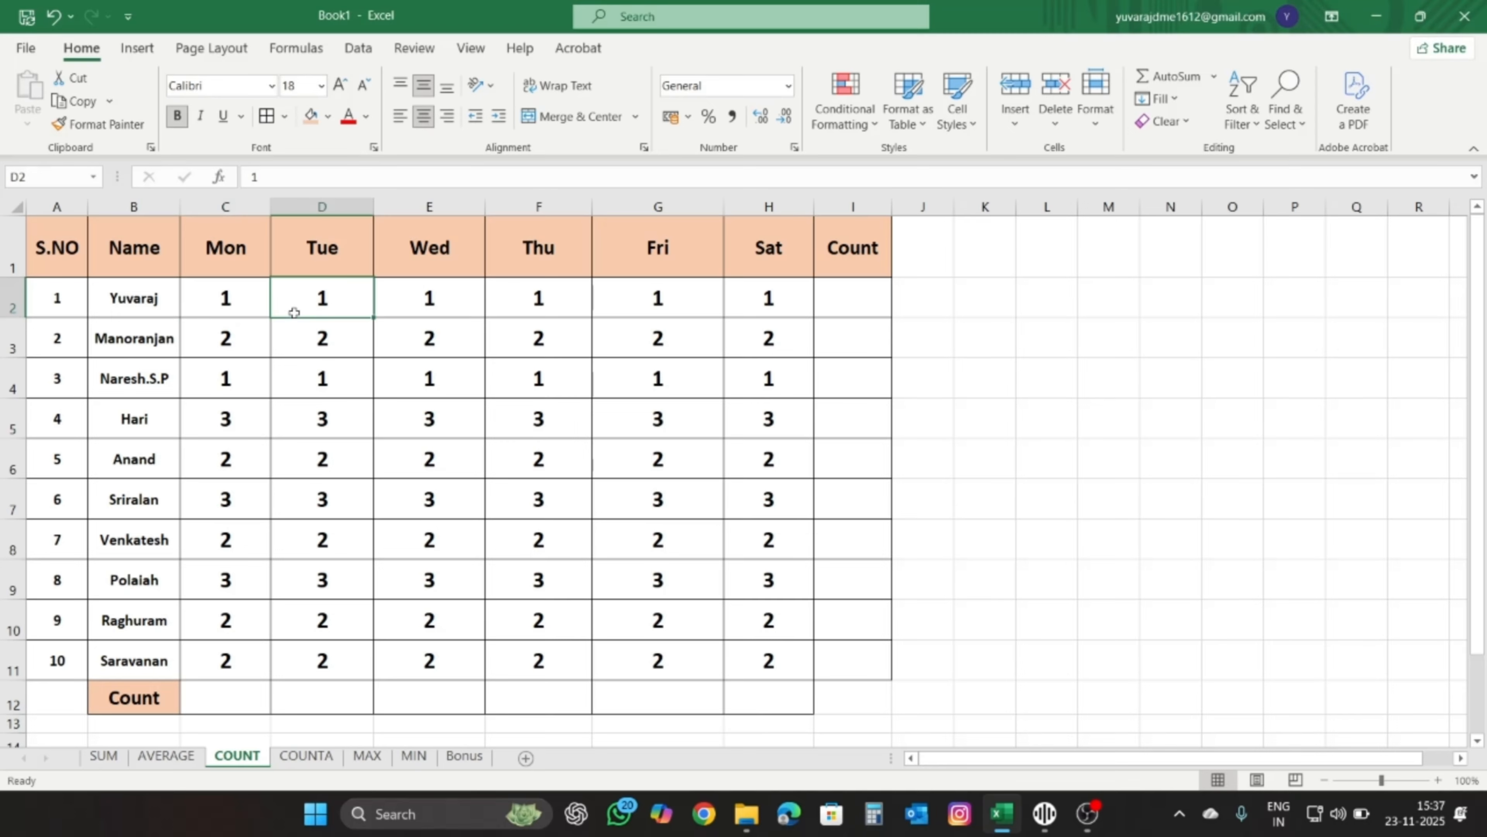
click(419, 288)
click(541, 294)
click(716, 298)
click(751, 297)
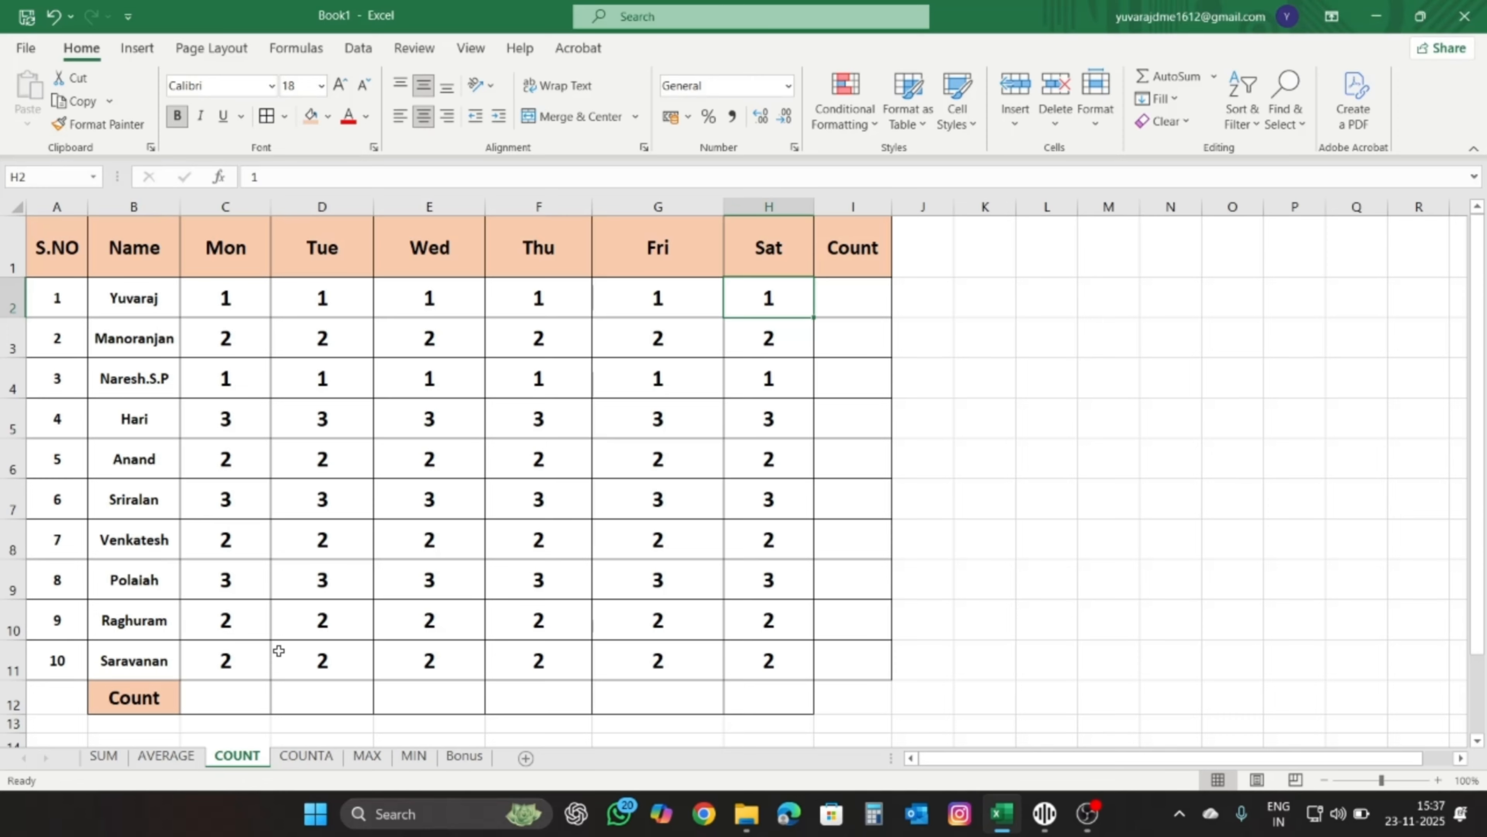
click(244, 655)
click(244, 628)
click(244, 582)
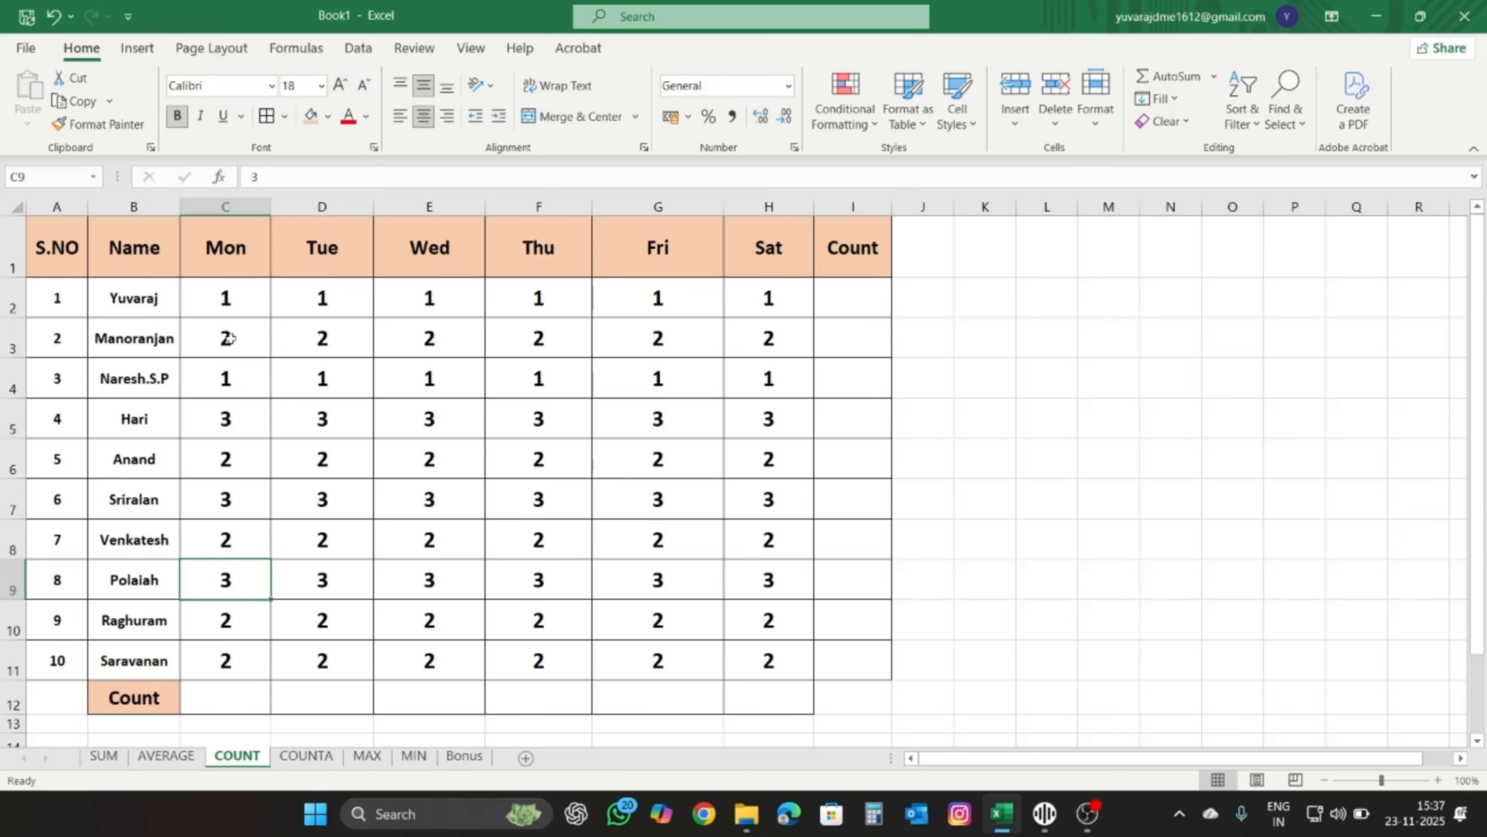
click(839, 574)
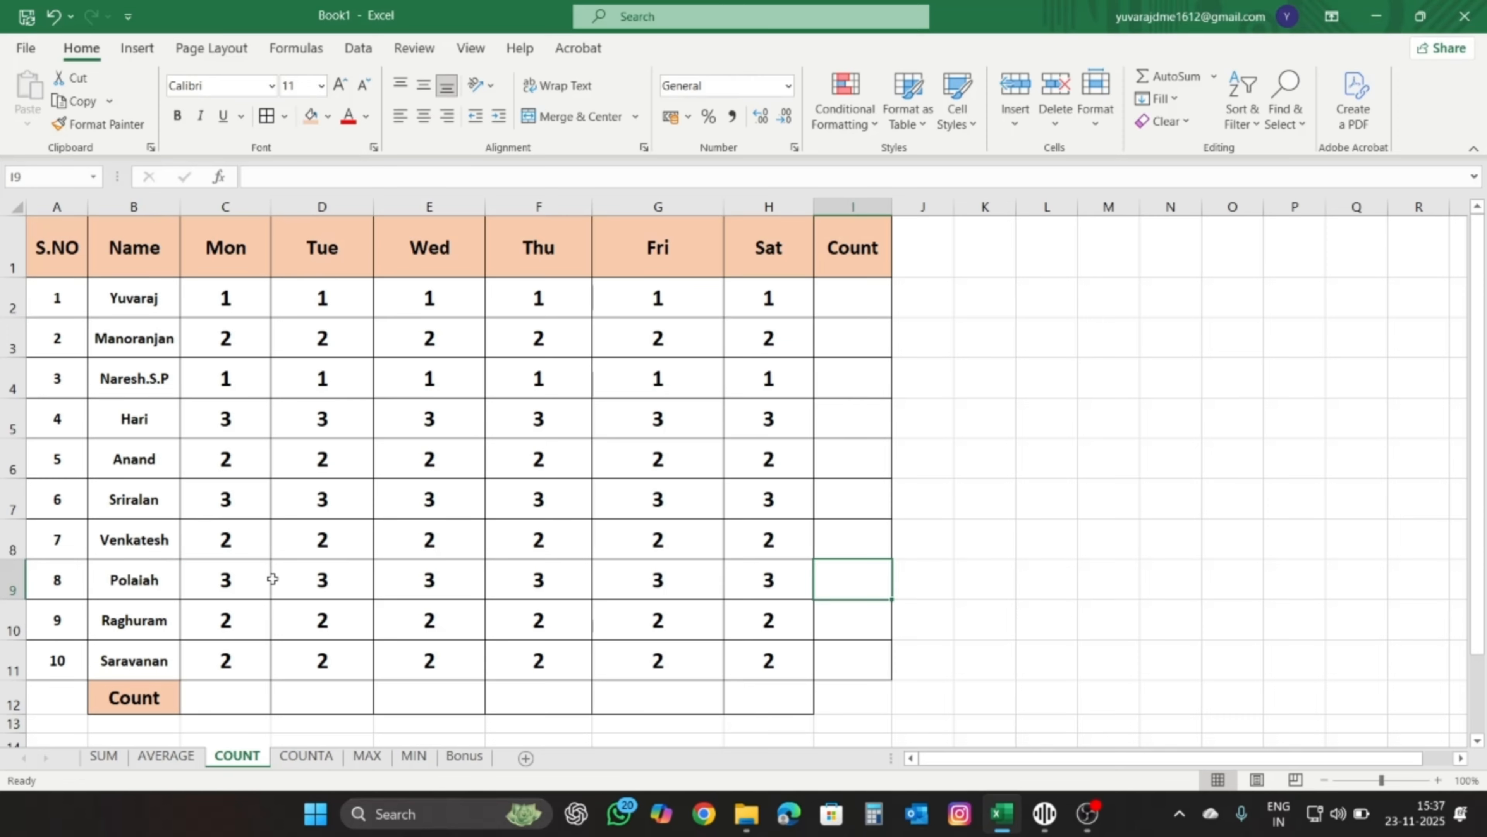
- Count the first student's weekday entries in I2 with the formula =COUNT(C2:H2) and fill it down to I11
click(858, 307)
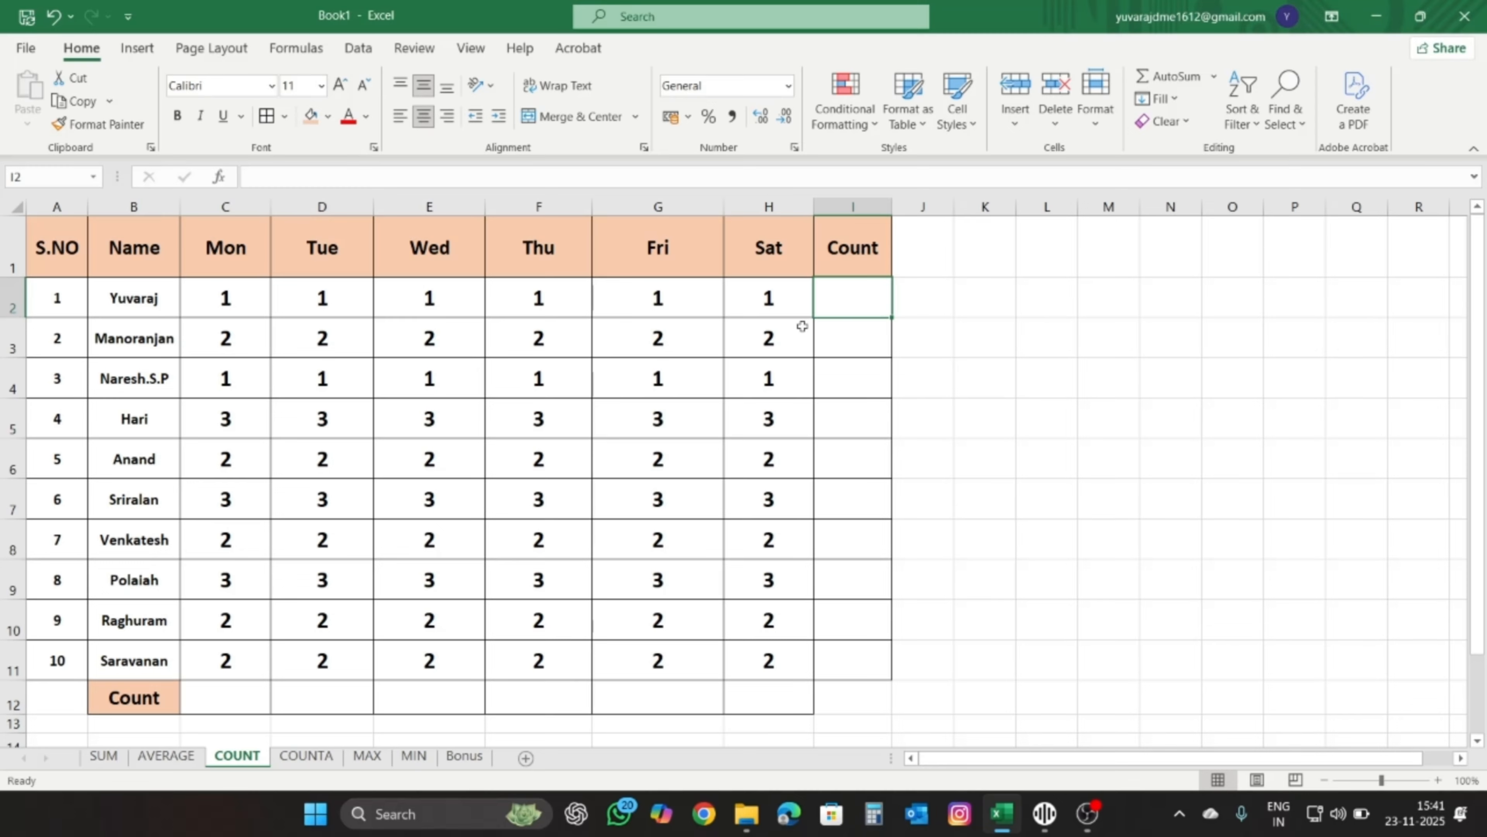
text(=count)
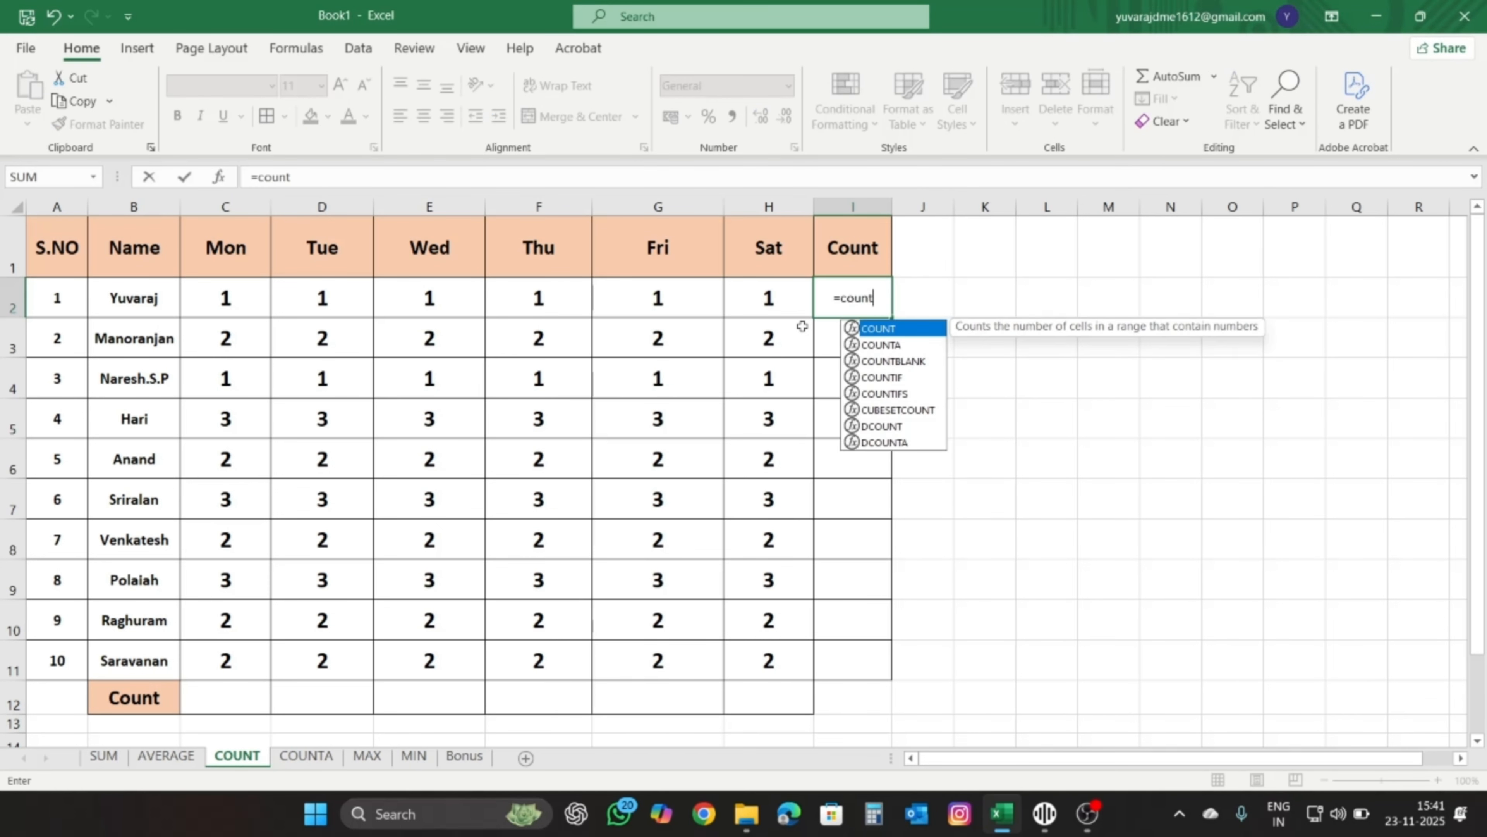
text(()
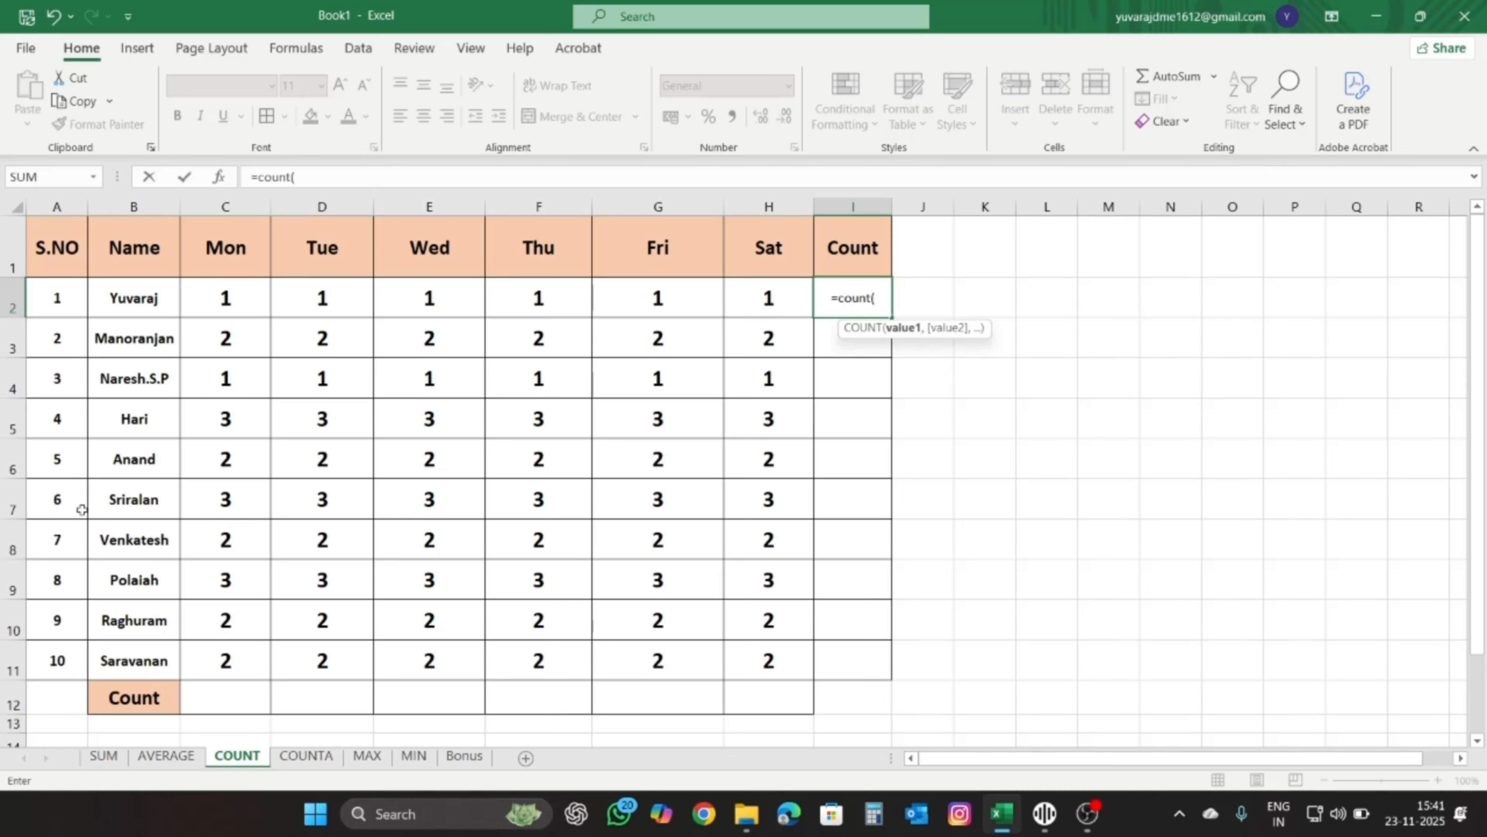
drag(225, 298, 866, 298)
key(BackSpace)
key(BackSpace)
text(h2)
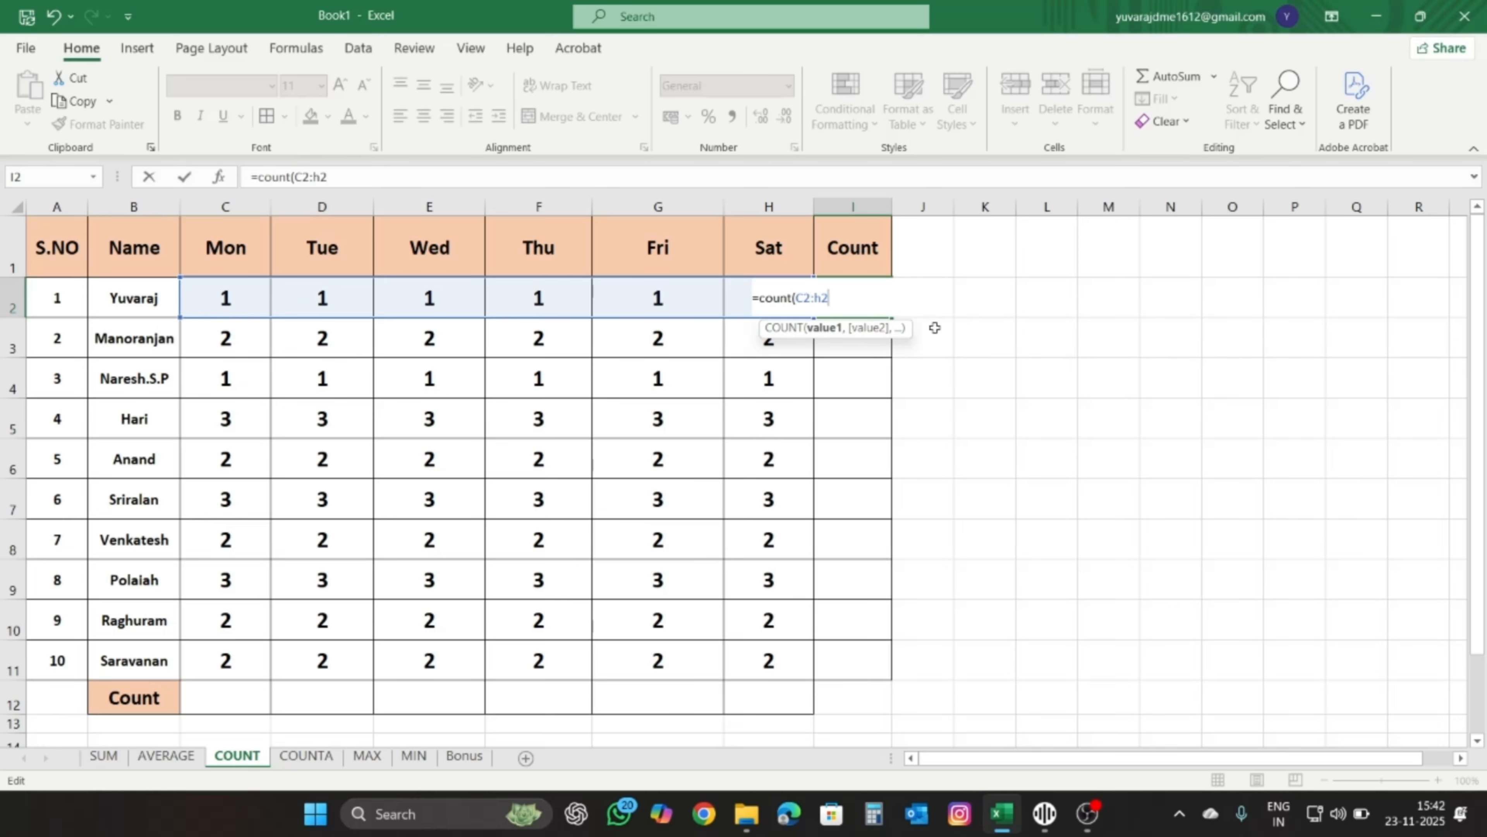
text())
key(Return)
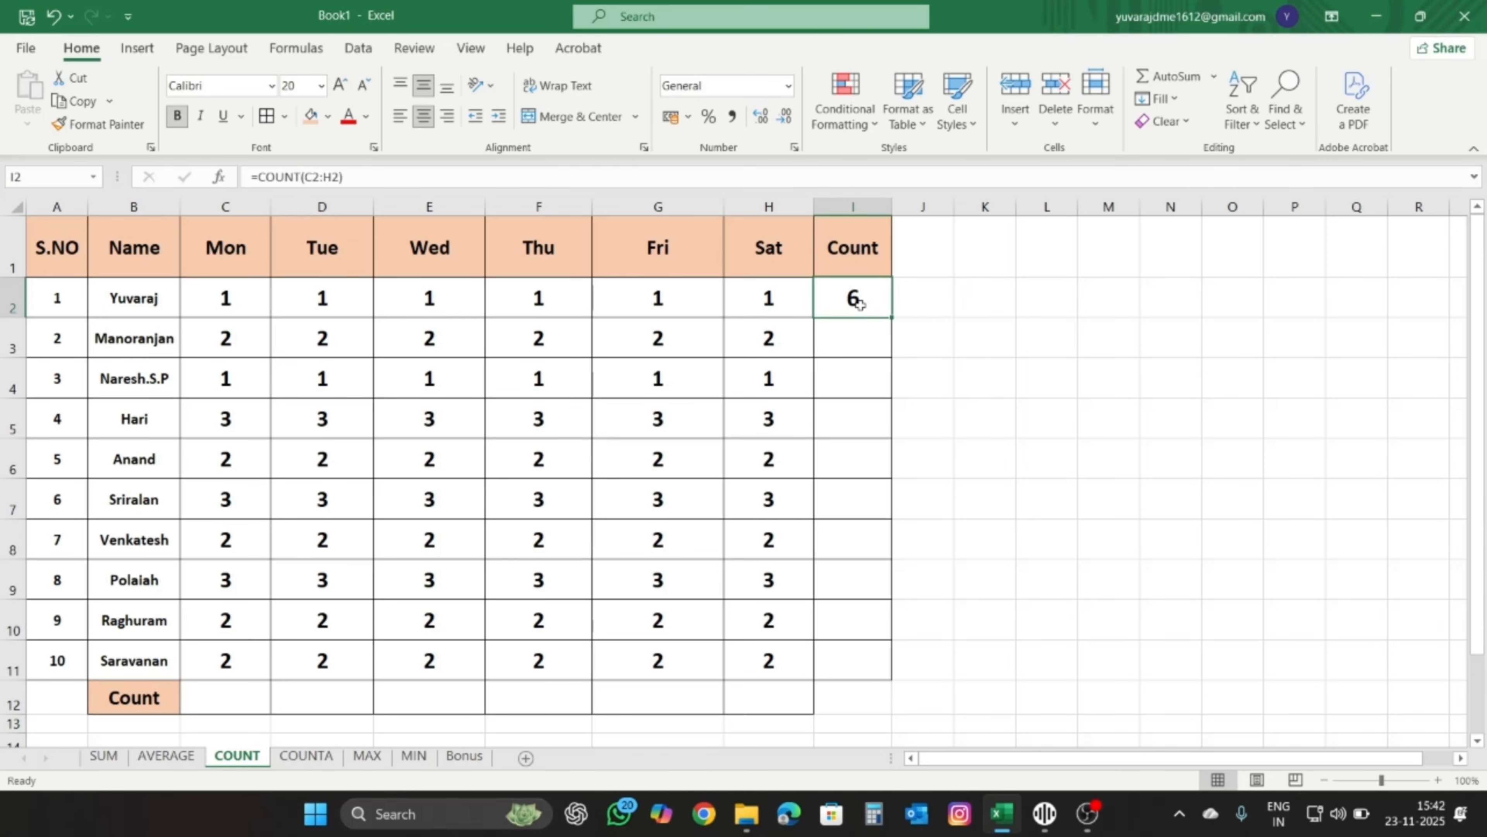
click(858, 304)
drag(894, 320, 878, 668)
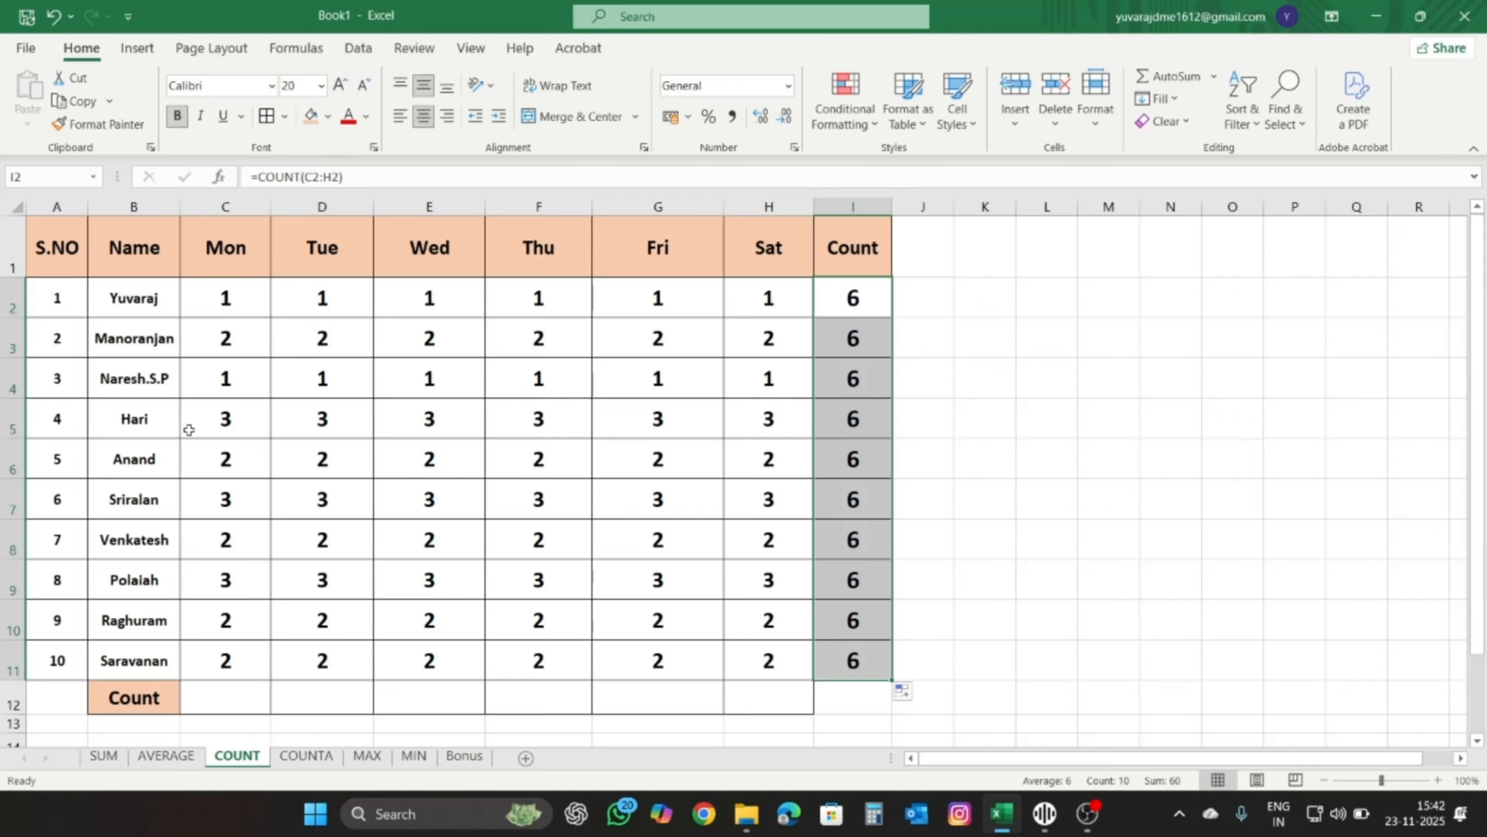
- Examine the Monday column from its heading through the students' entries to the Count cell C12
click(214, 262)
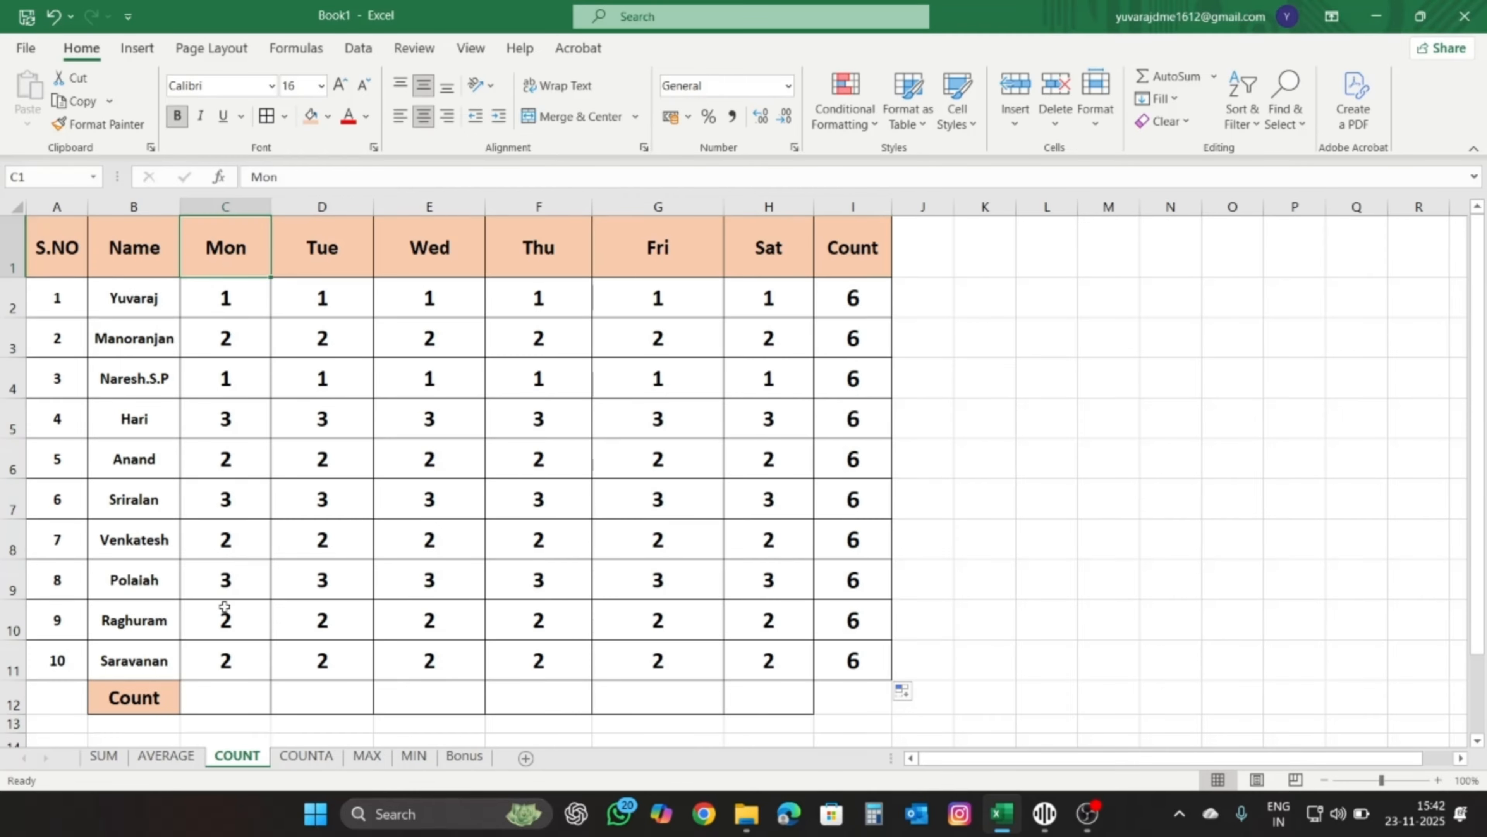
click(232, 694)
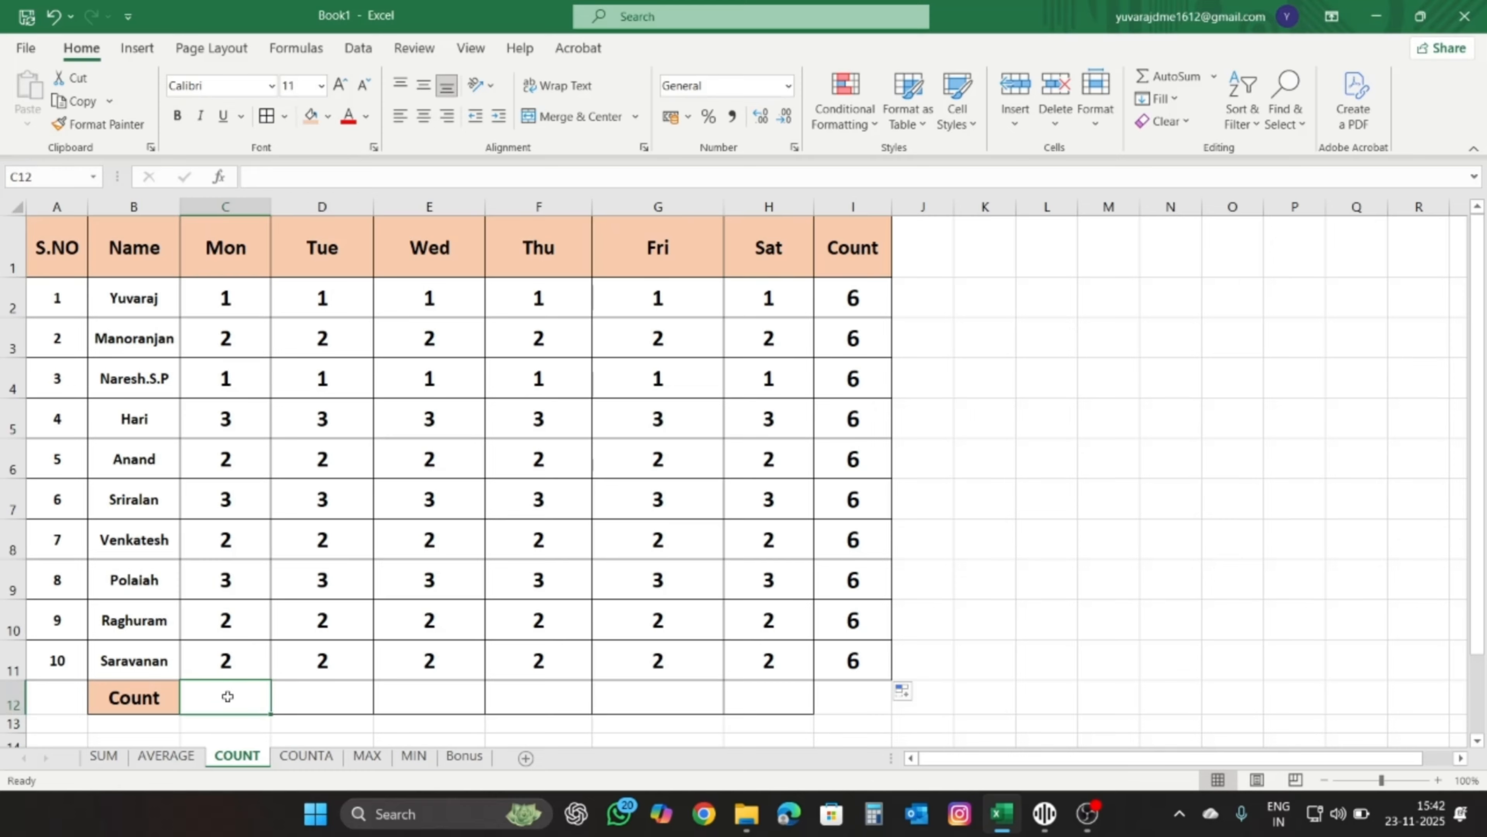
click(226, 298)
click(223, 334)
click(224, 445)
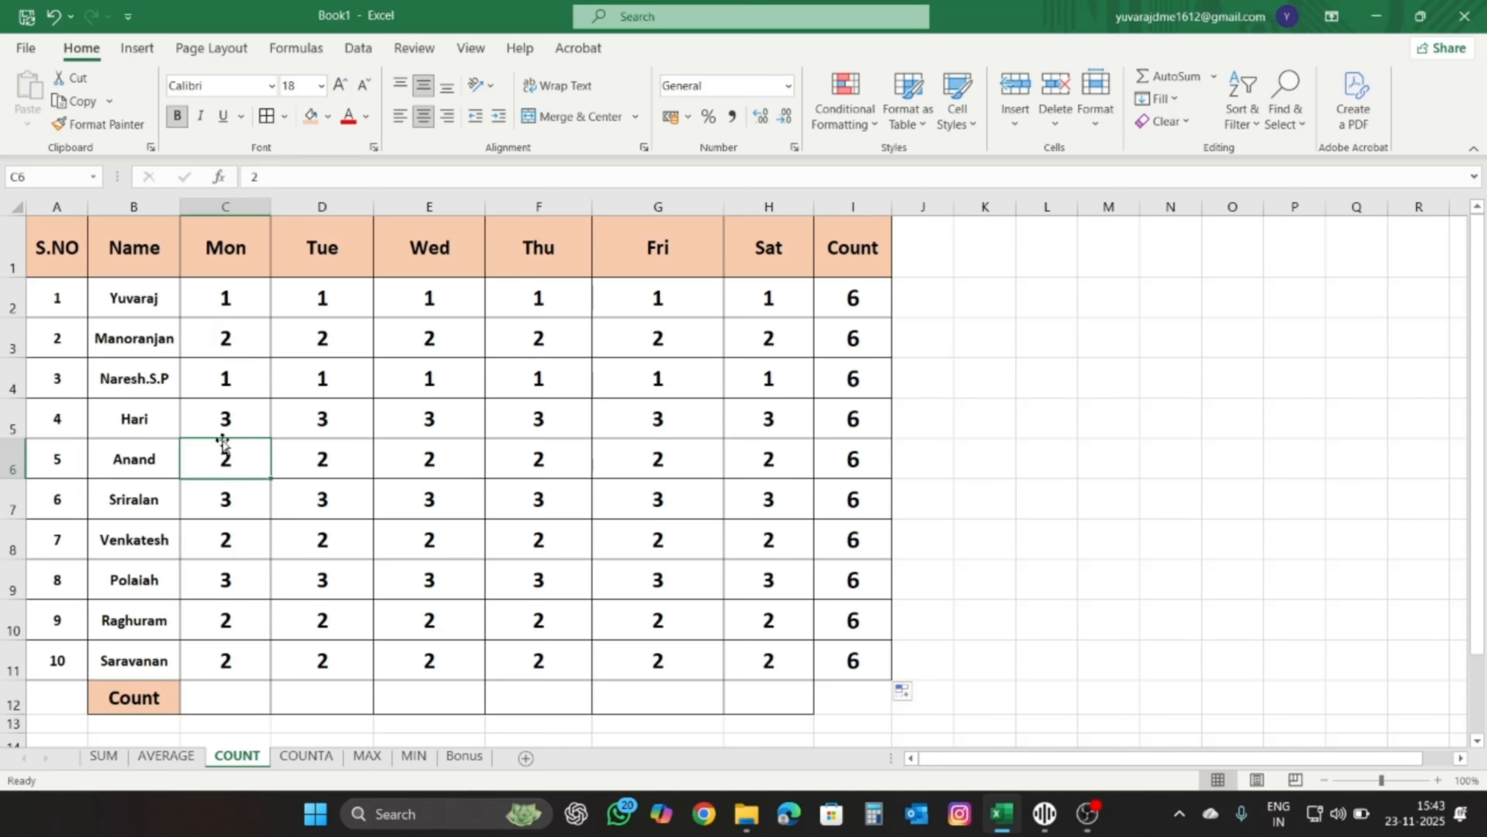
click(229, 420)
click(235, 465)
click(246, 491)
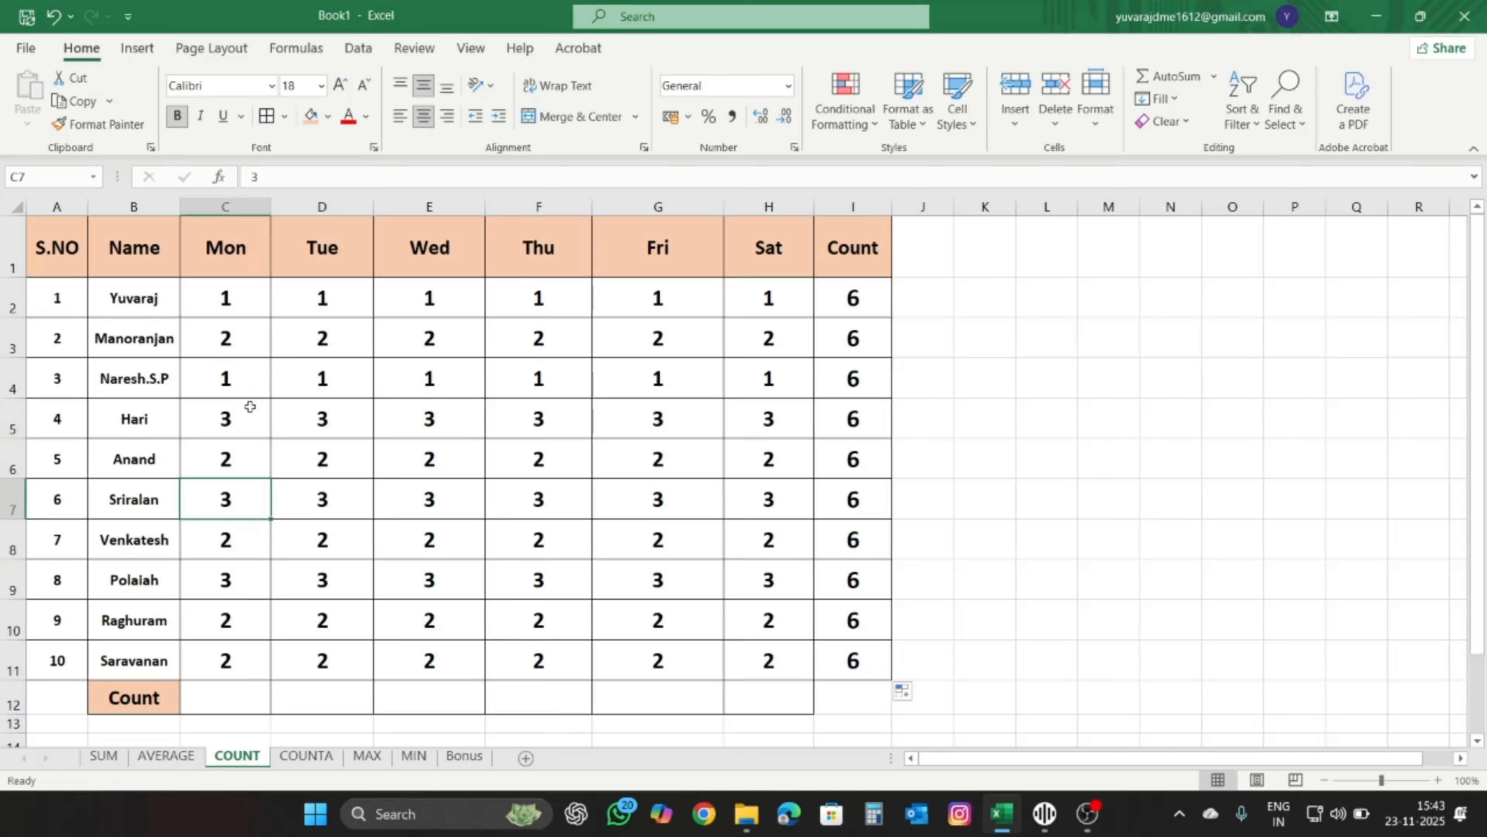
click(232, 291)
- Count the students' Monday entries in C12 with the formula =COUNT(C2:C11)
click(215, 706)
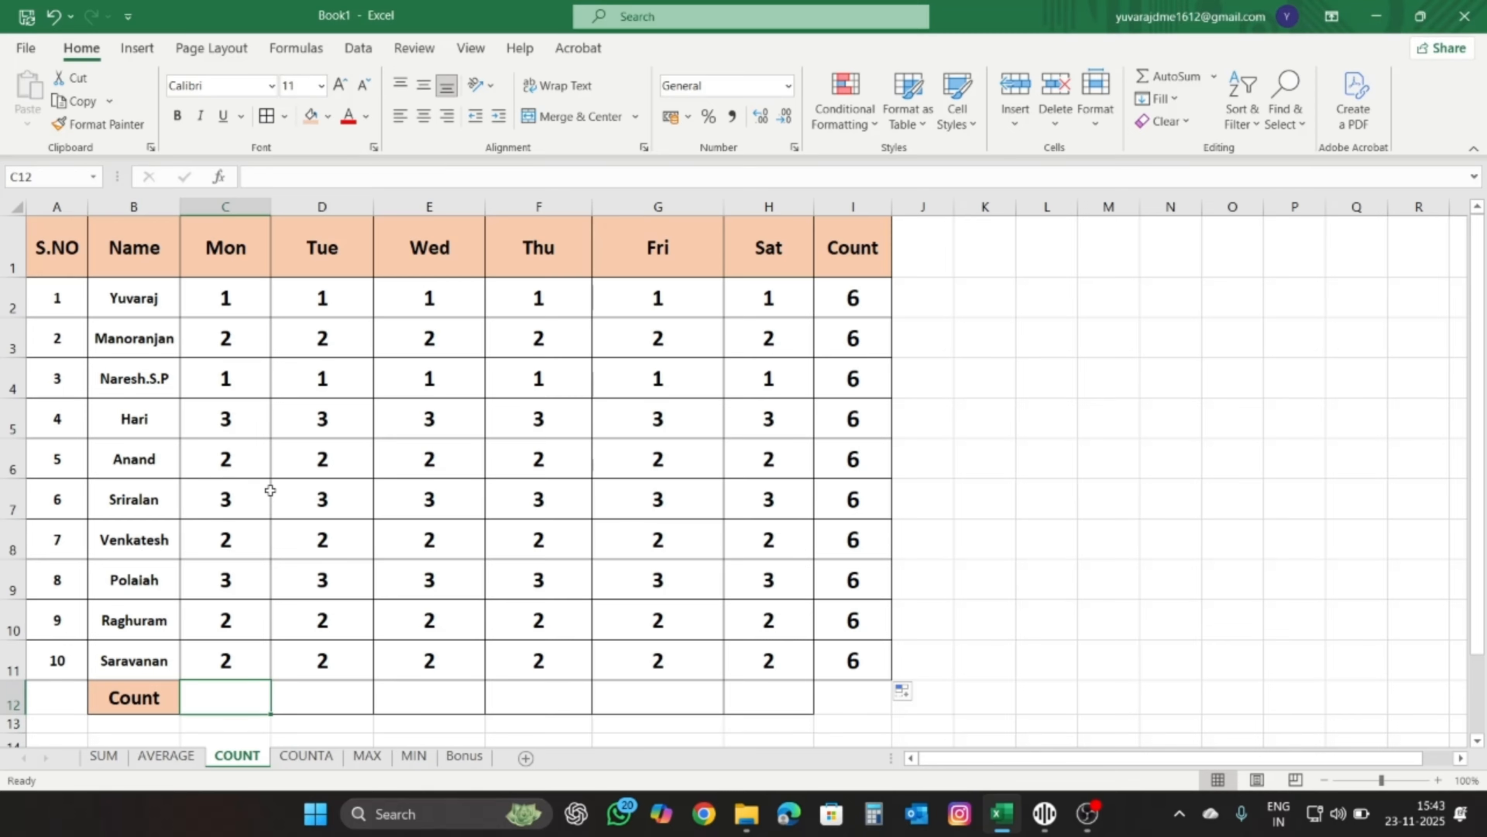
text(=)
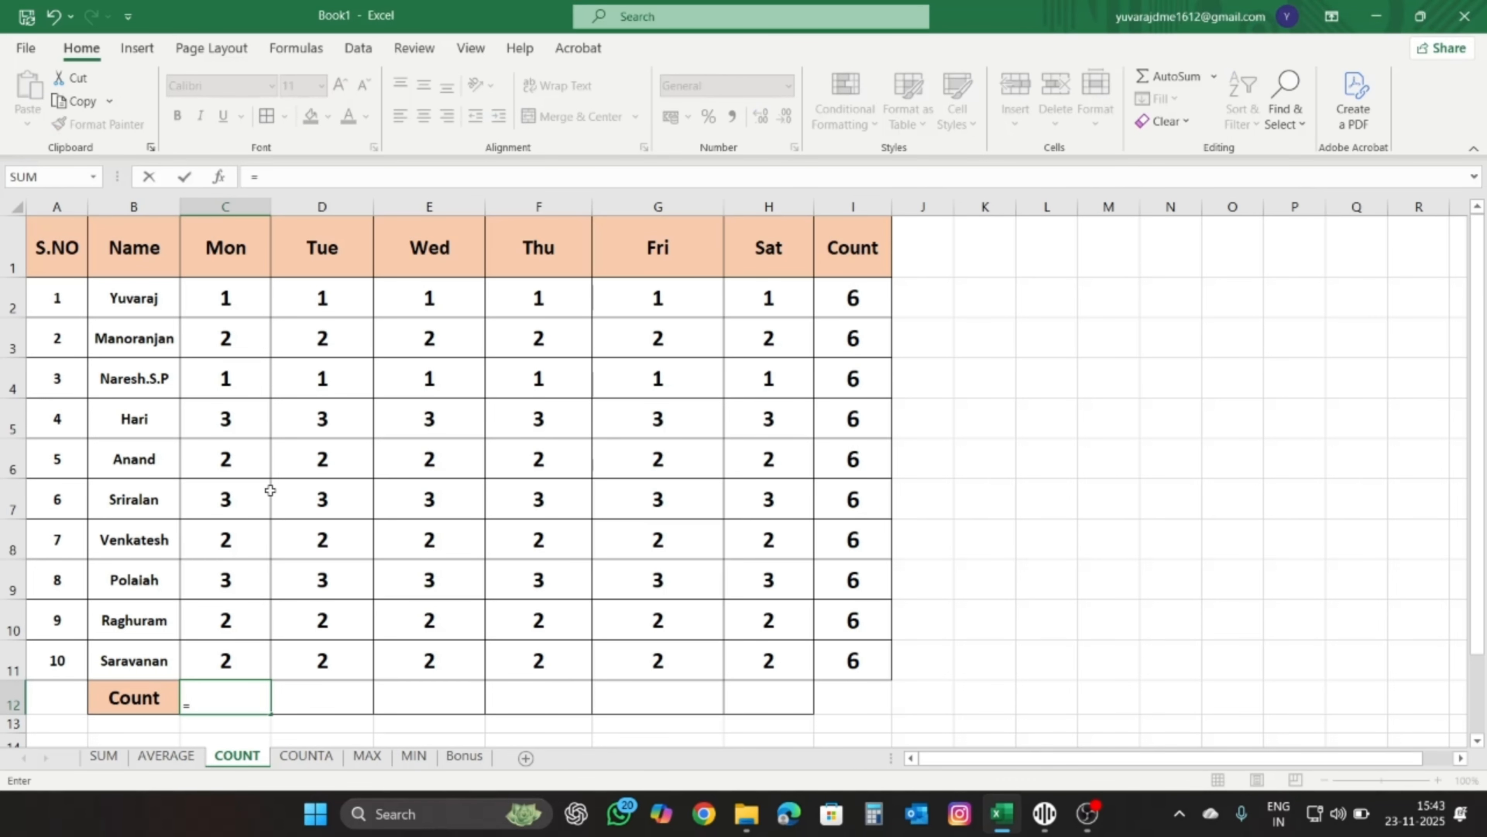
text(count)
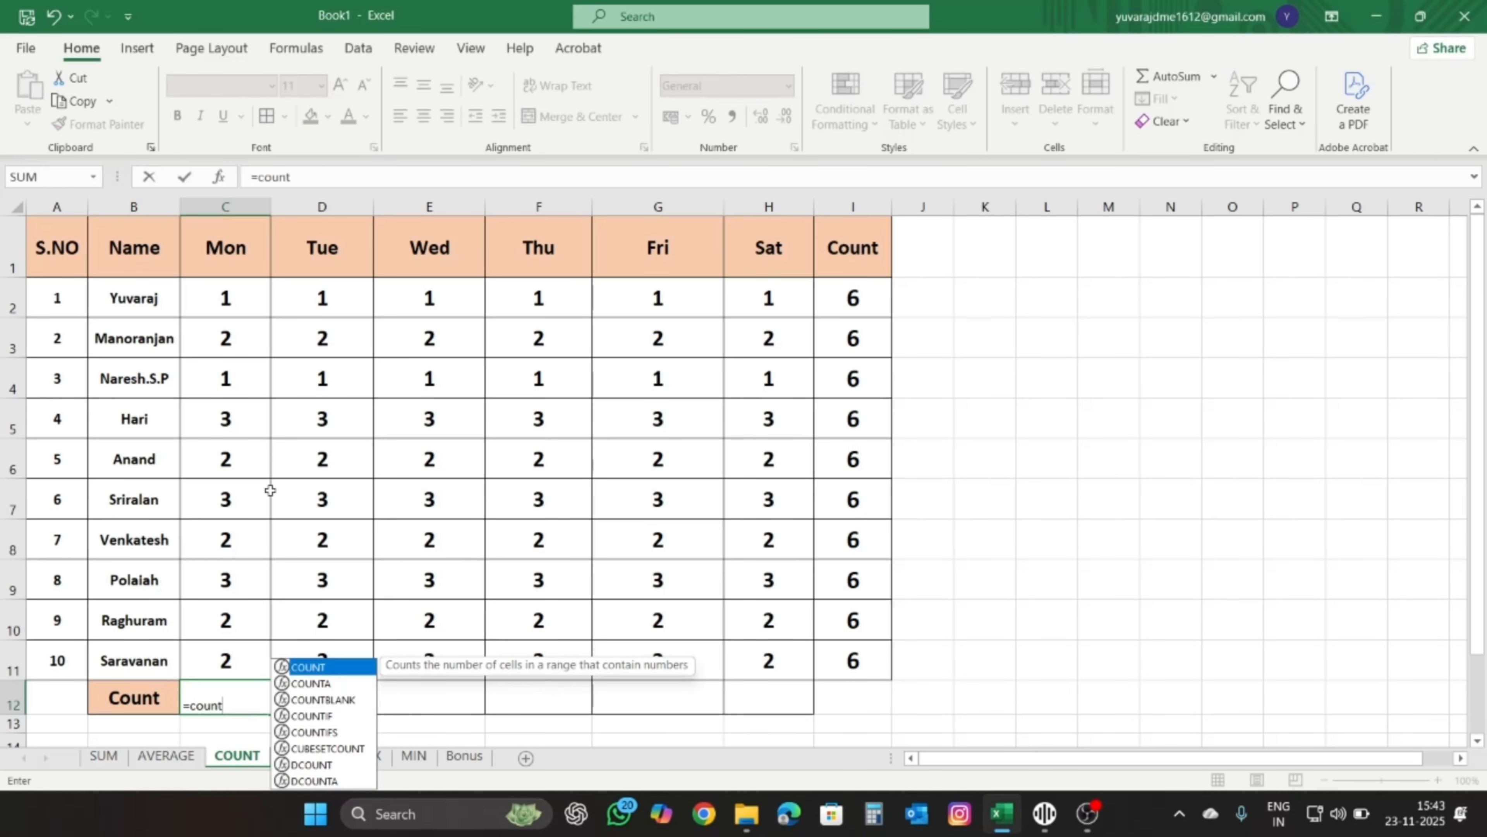
text(()
drag(214, 311, 230, 659)
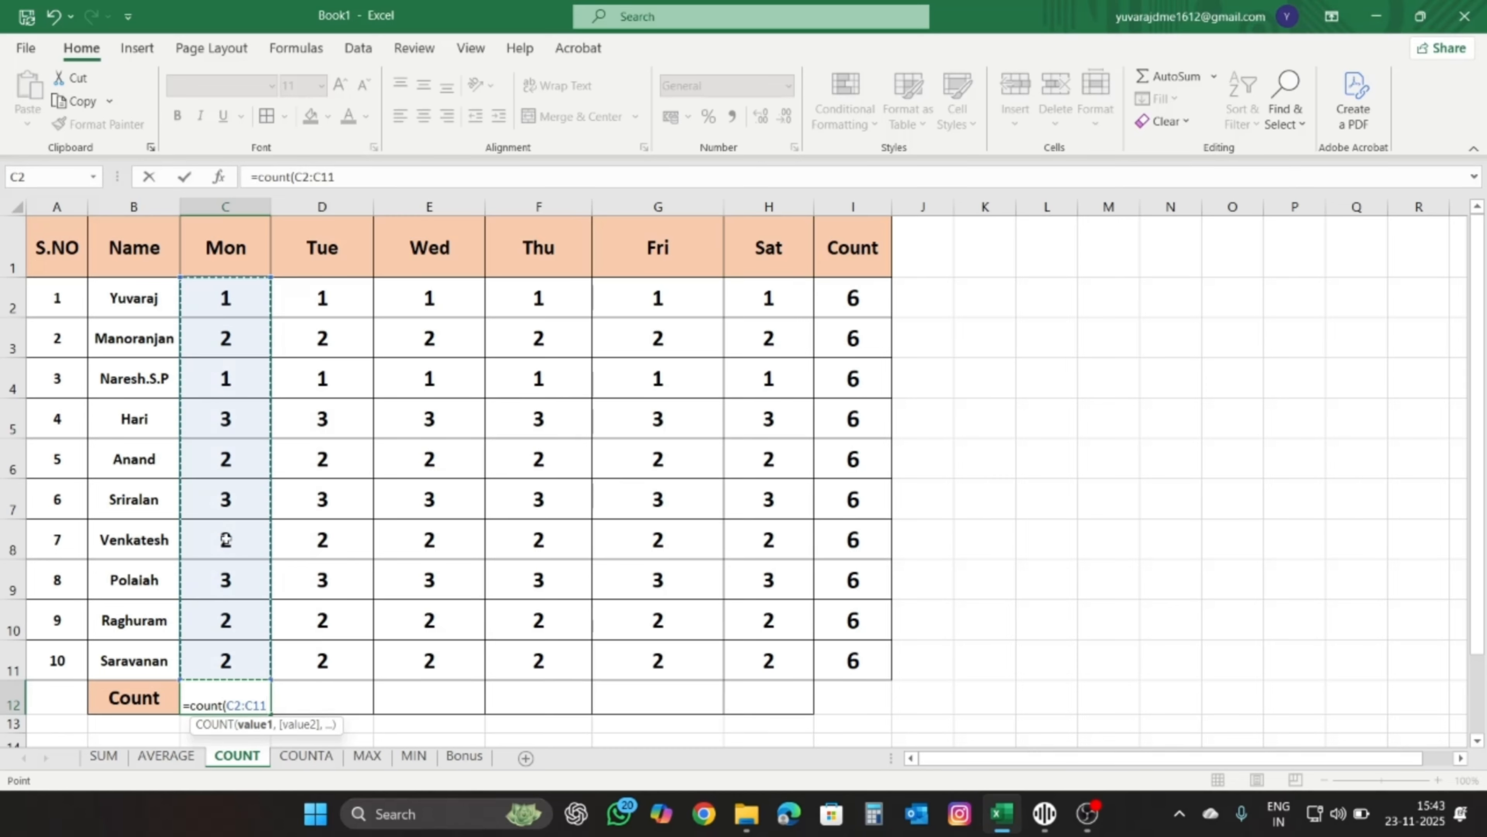
text())
key(Return)
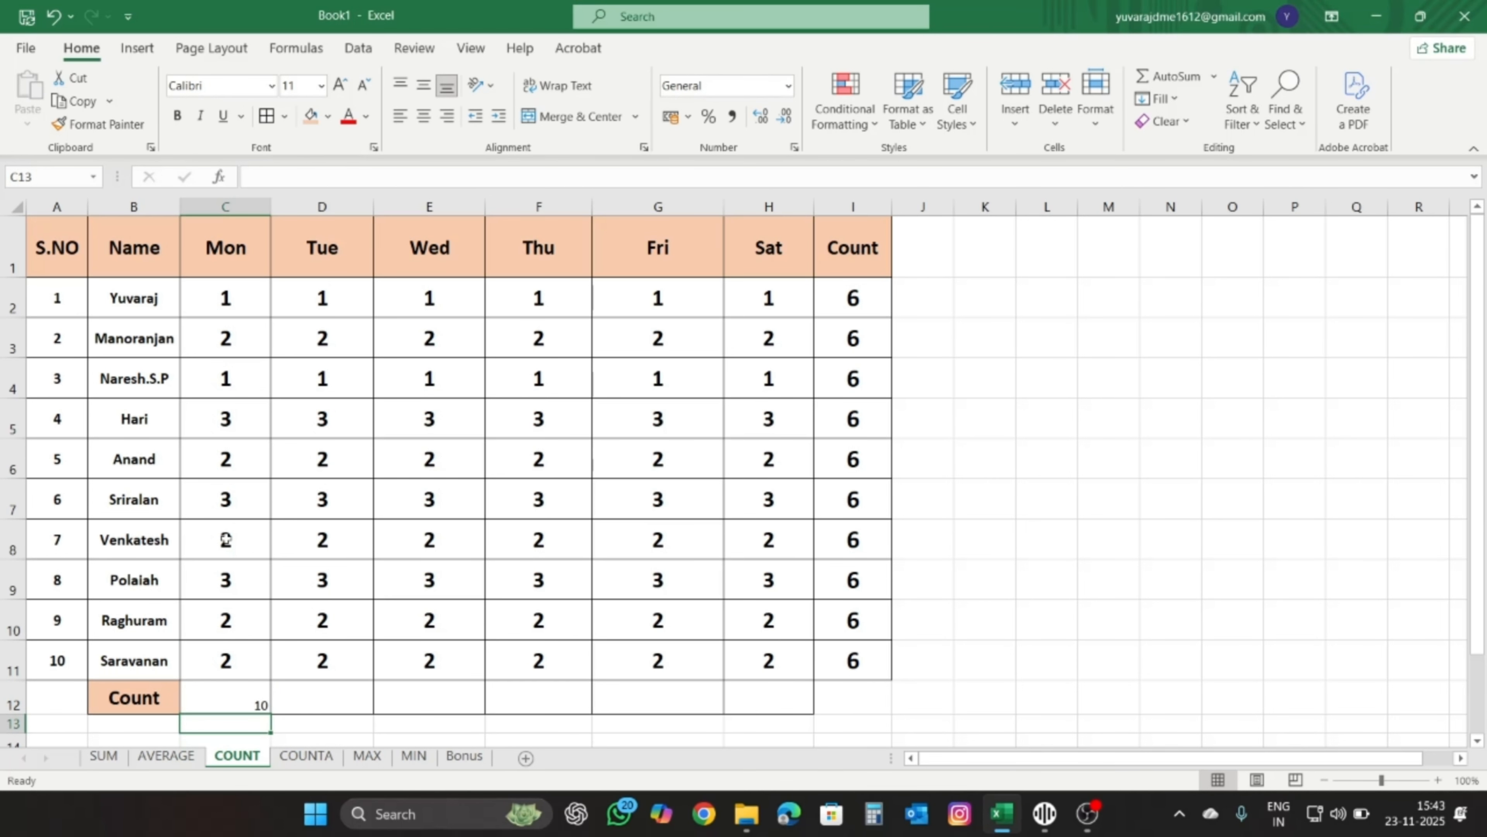
- Format the Monday count in C12 as bold, size 18 and centred both ways, and fill it across to H12
click(249, 695)
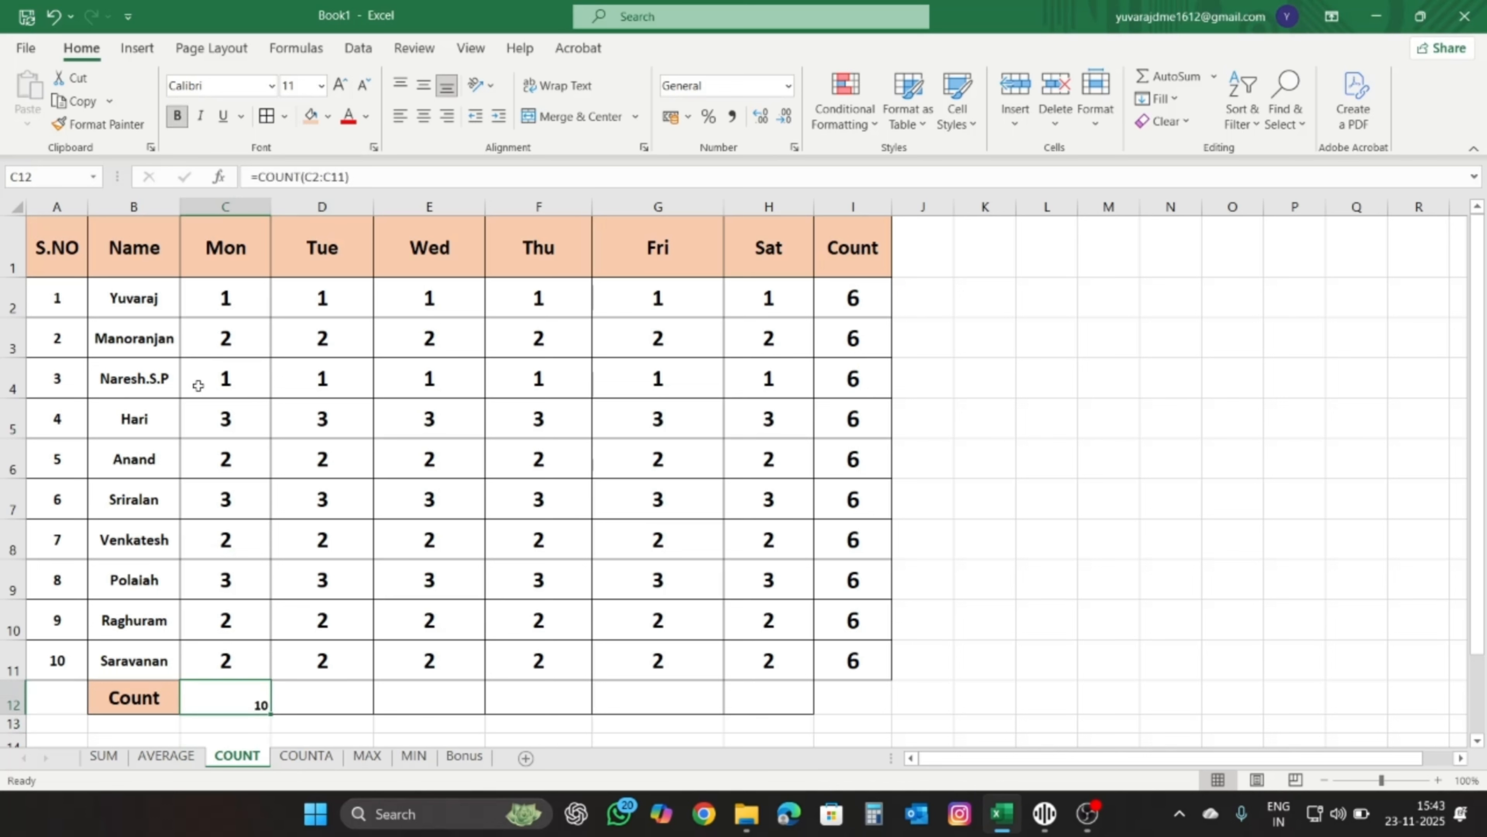
click(425, 89)
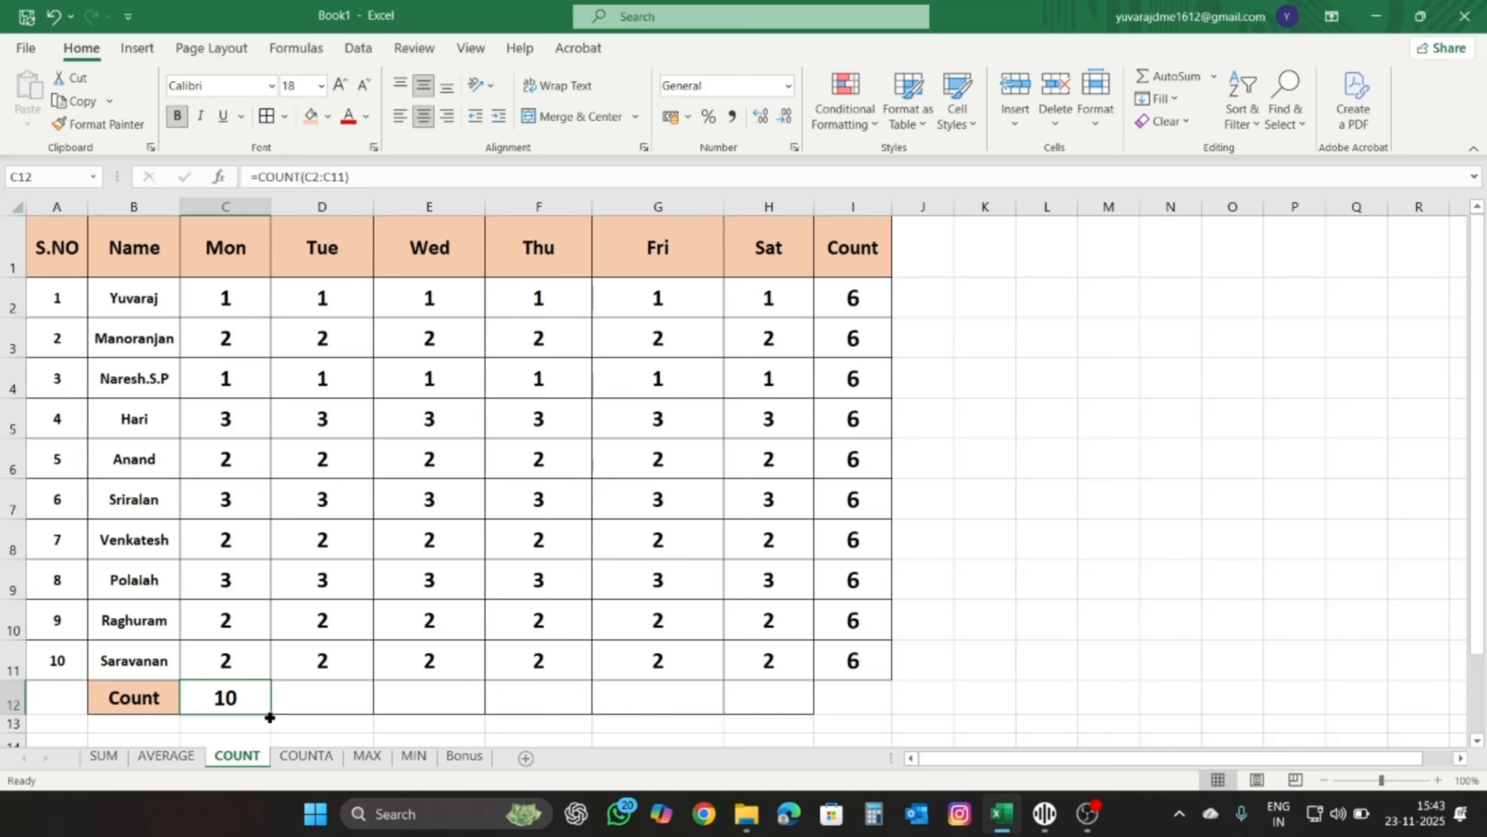
drag(269, 716, 779, 711)
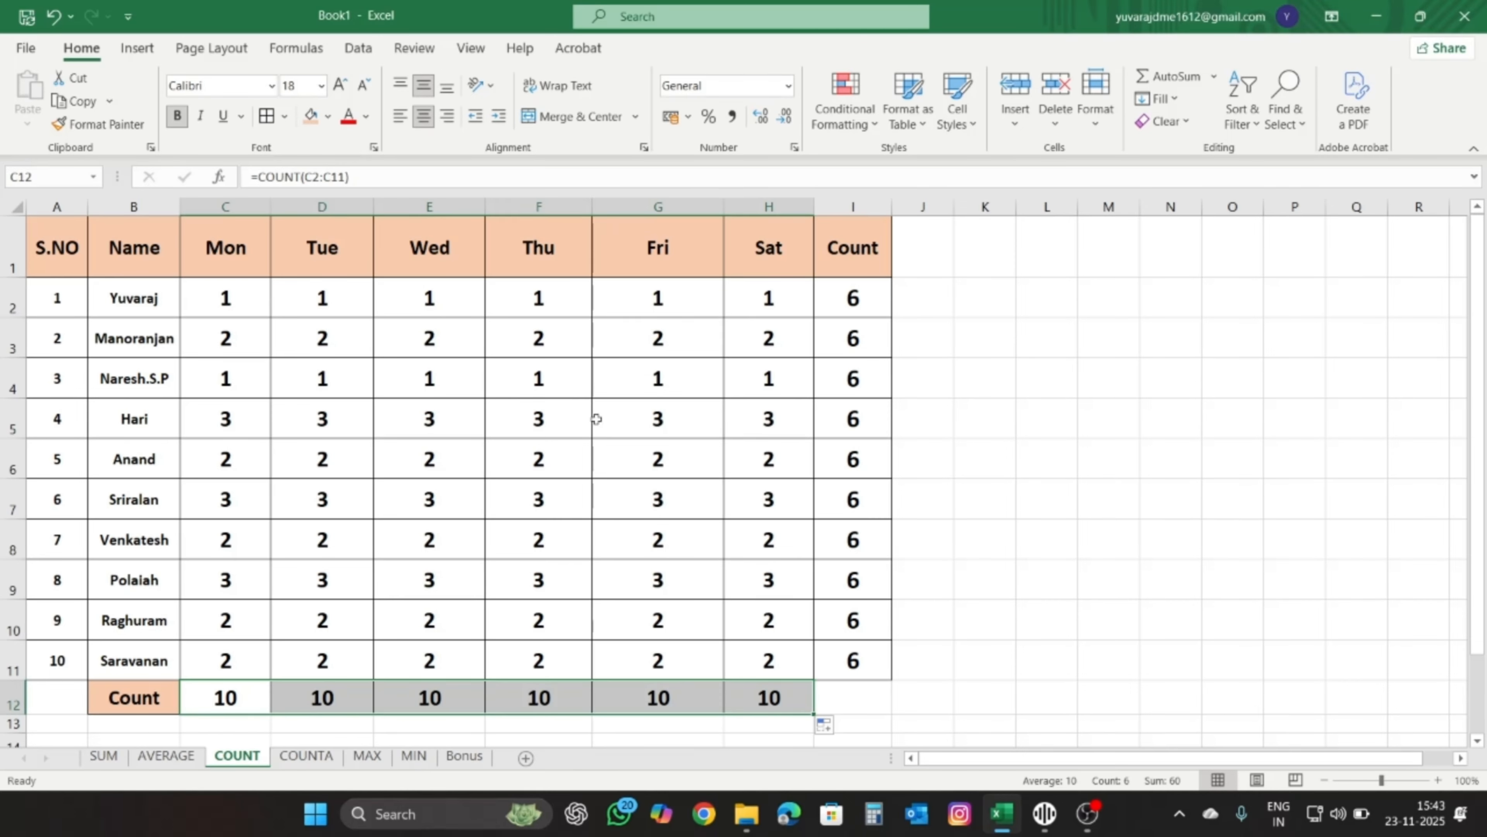
click(322, 578)
click(244, 305)
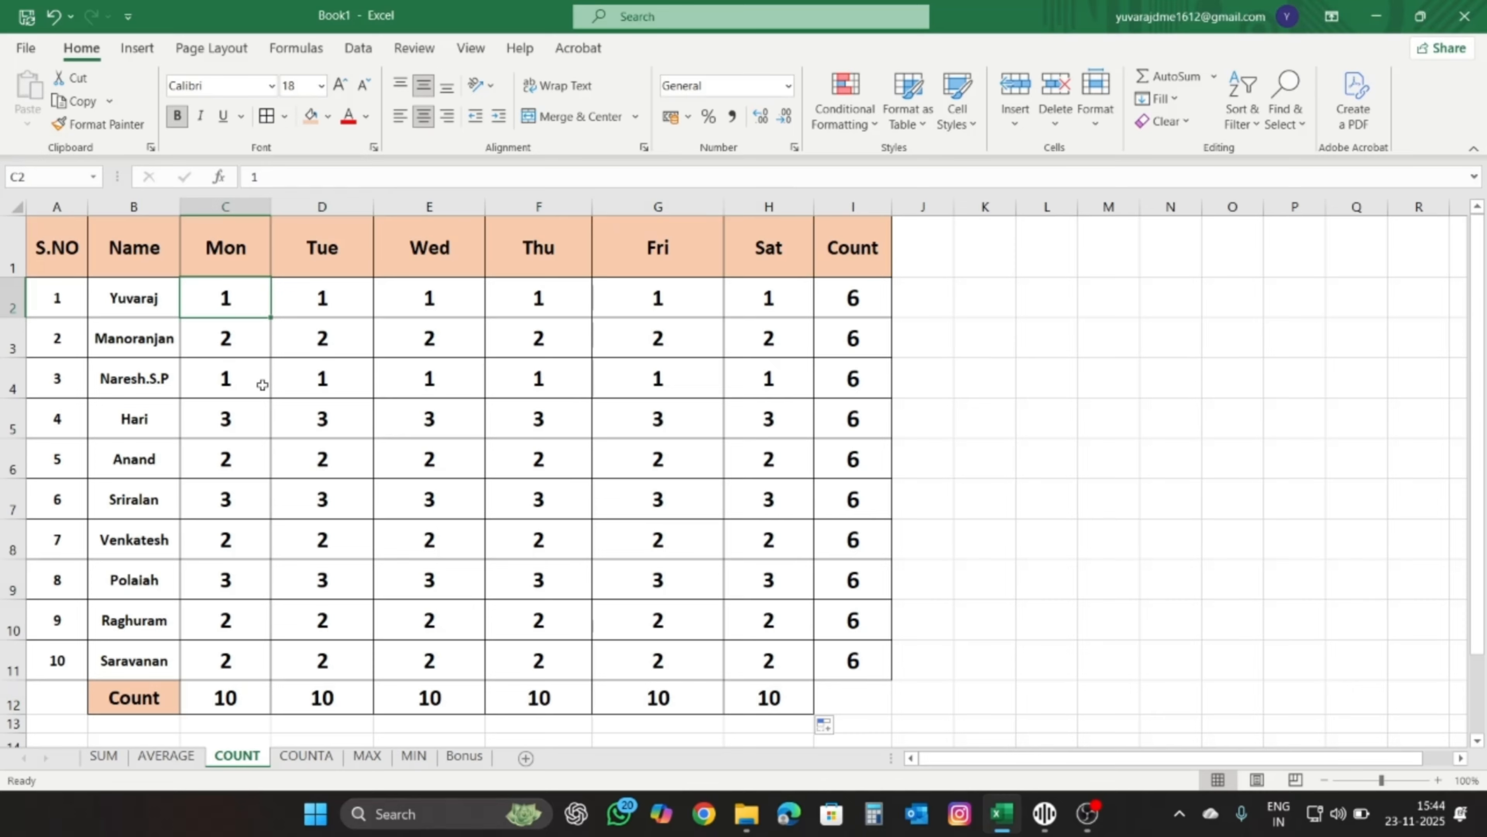
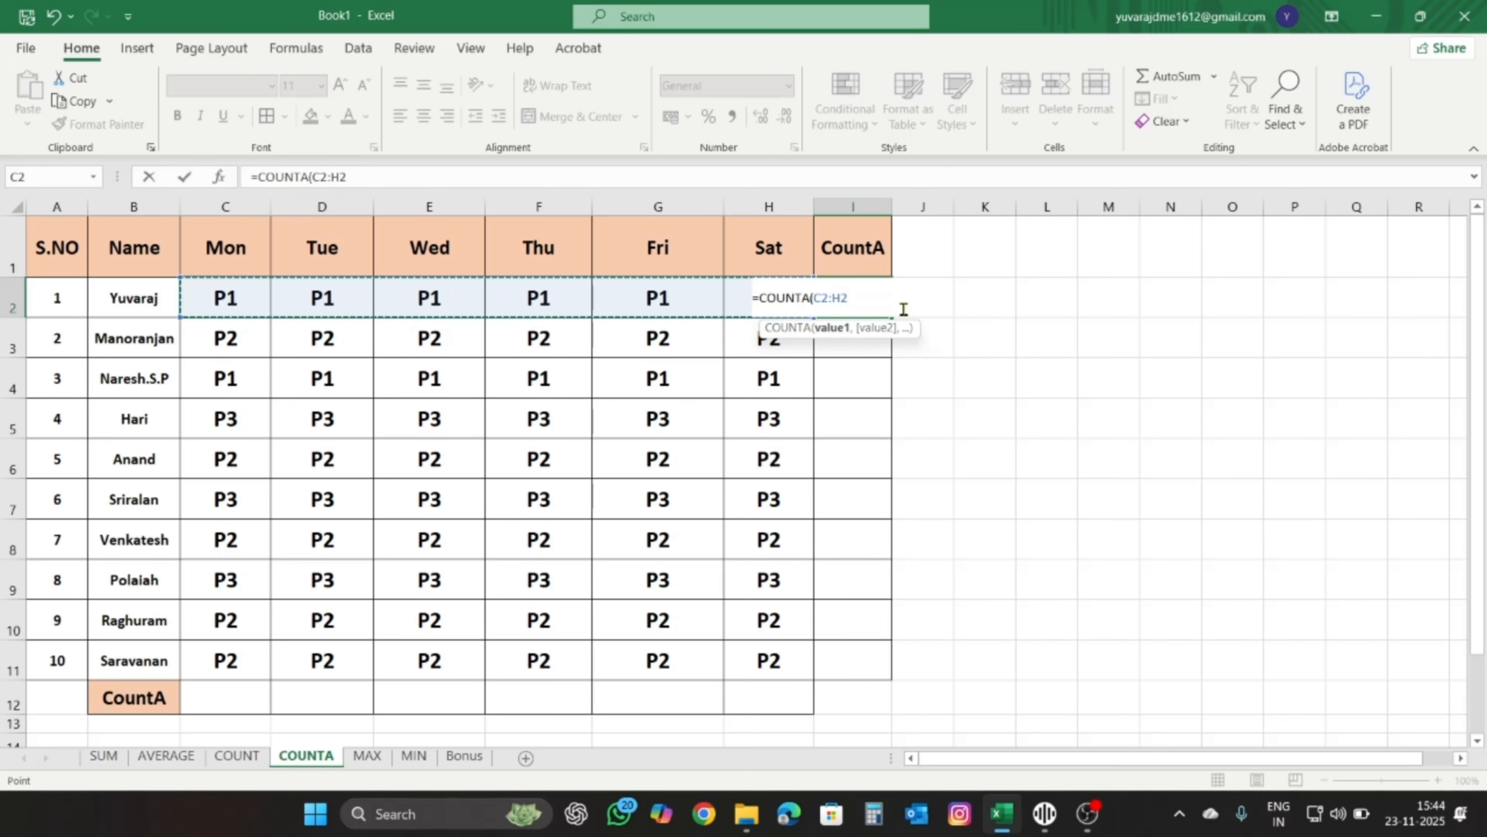
- Complete =COUNTA(C2:H2) in I2 of the COUNTA sheet, format it bold, size 20 and centred, and fill it down to I11
text())
key(Return)
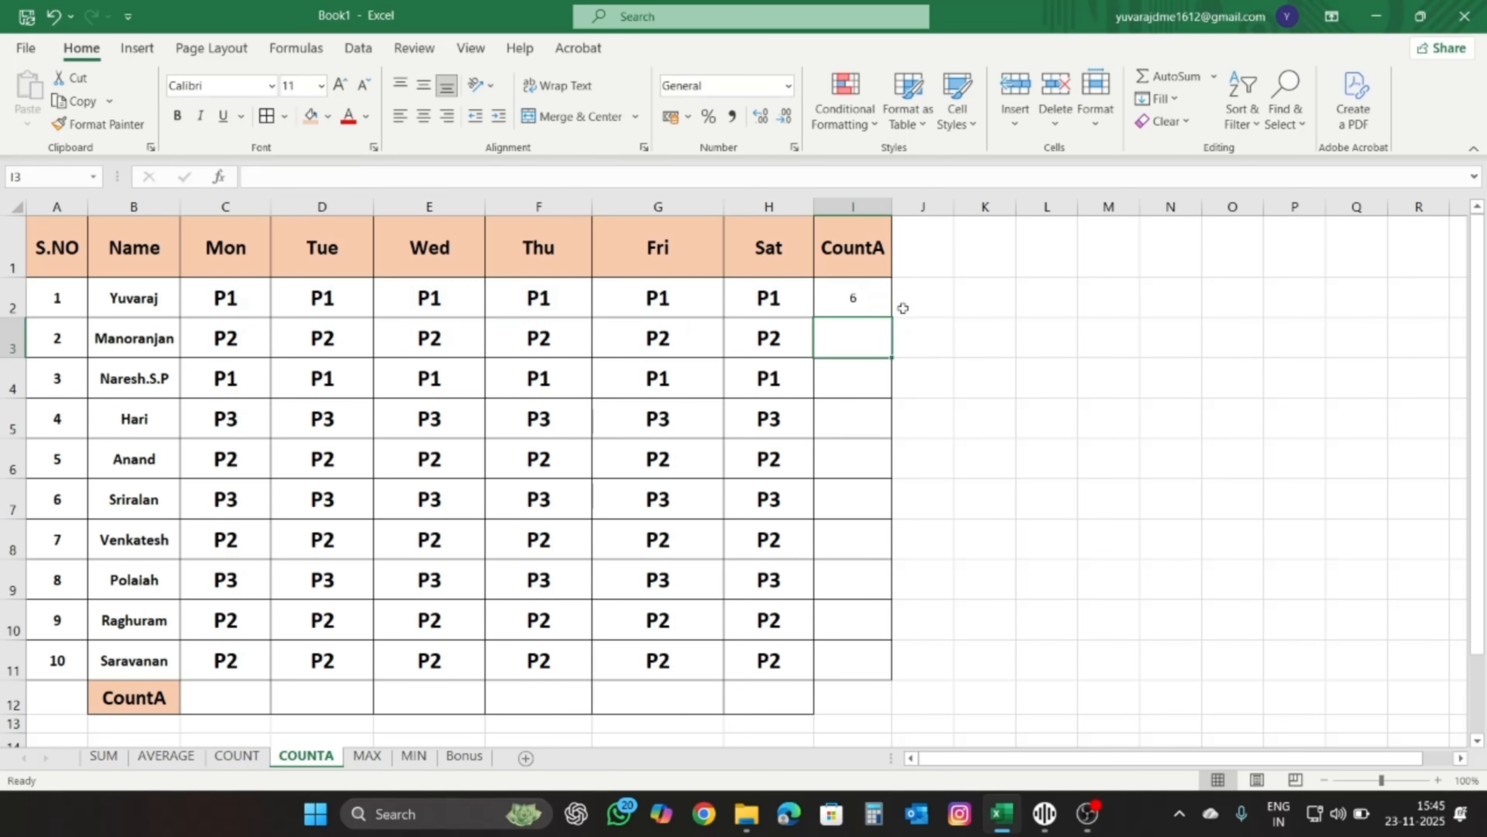
click(846, 295)
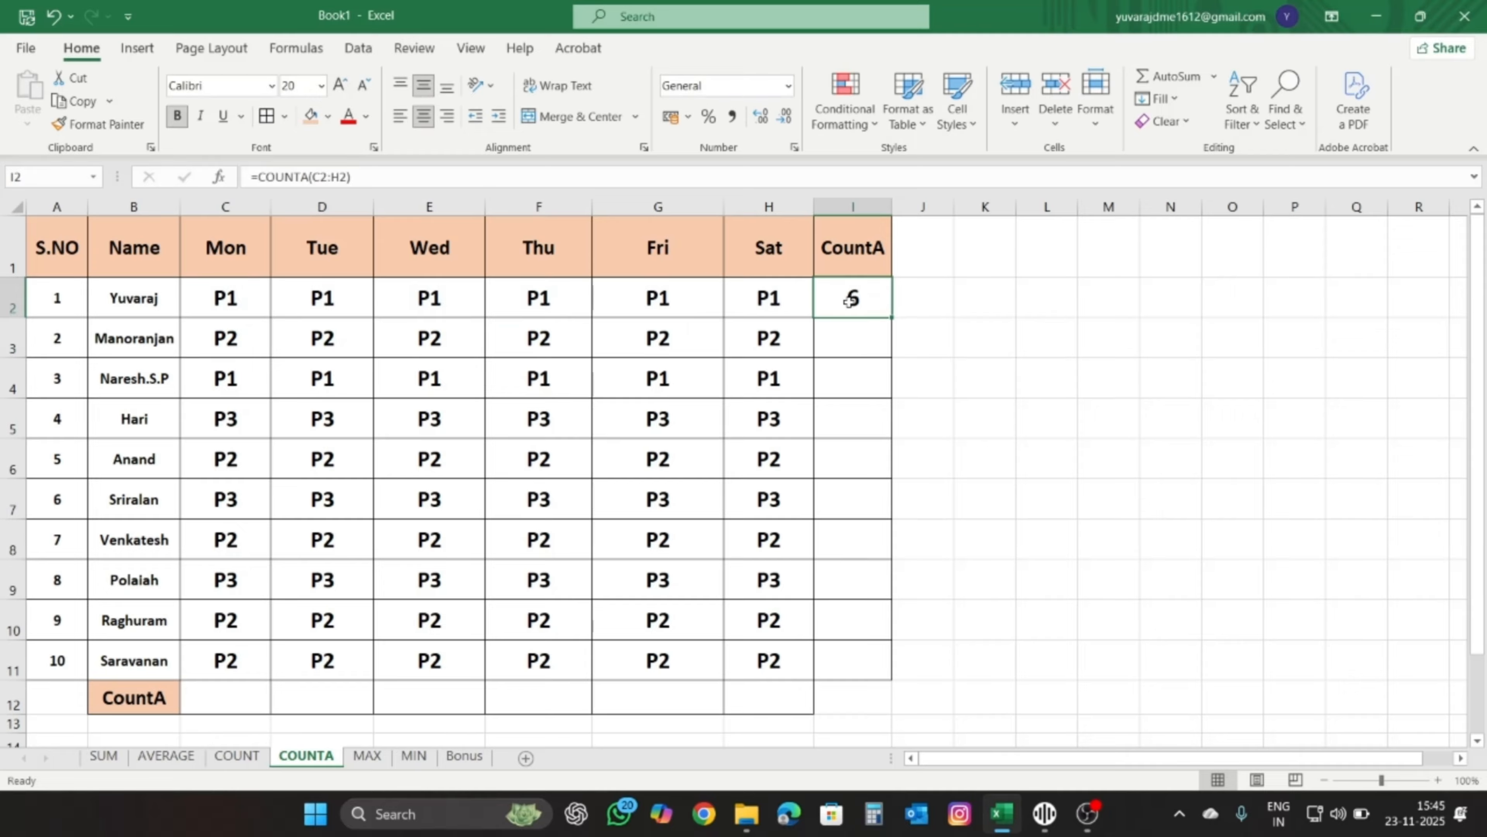
click(849, 333)
click(866, 303)
drag(891, 317, 896, 673)
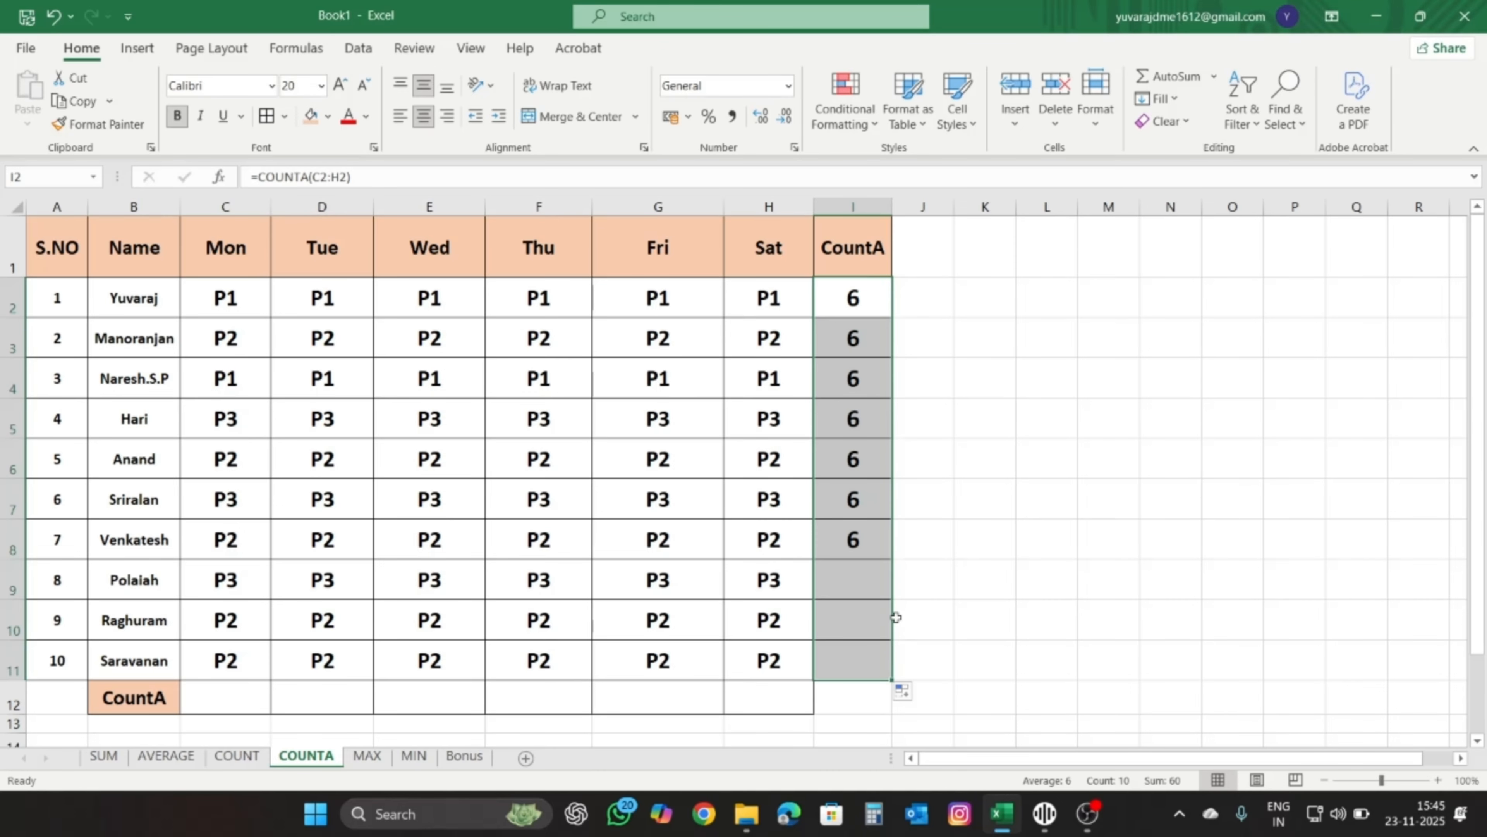
- Count the non-empty Monday cells in C12 of the COUNTA sheet with the formula =COUNTA(C2:C11)
click(215, 697)
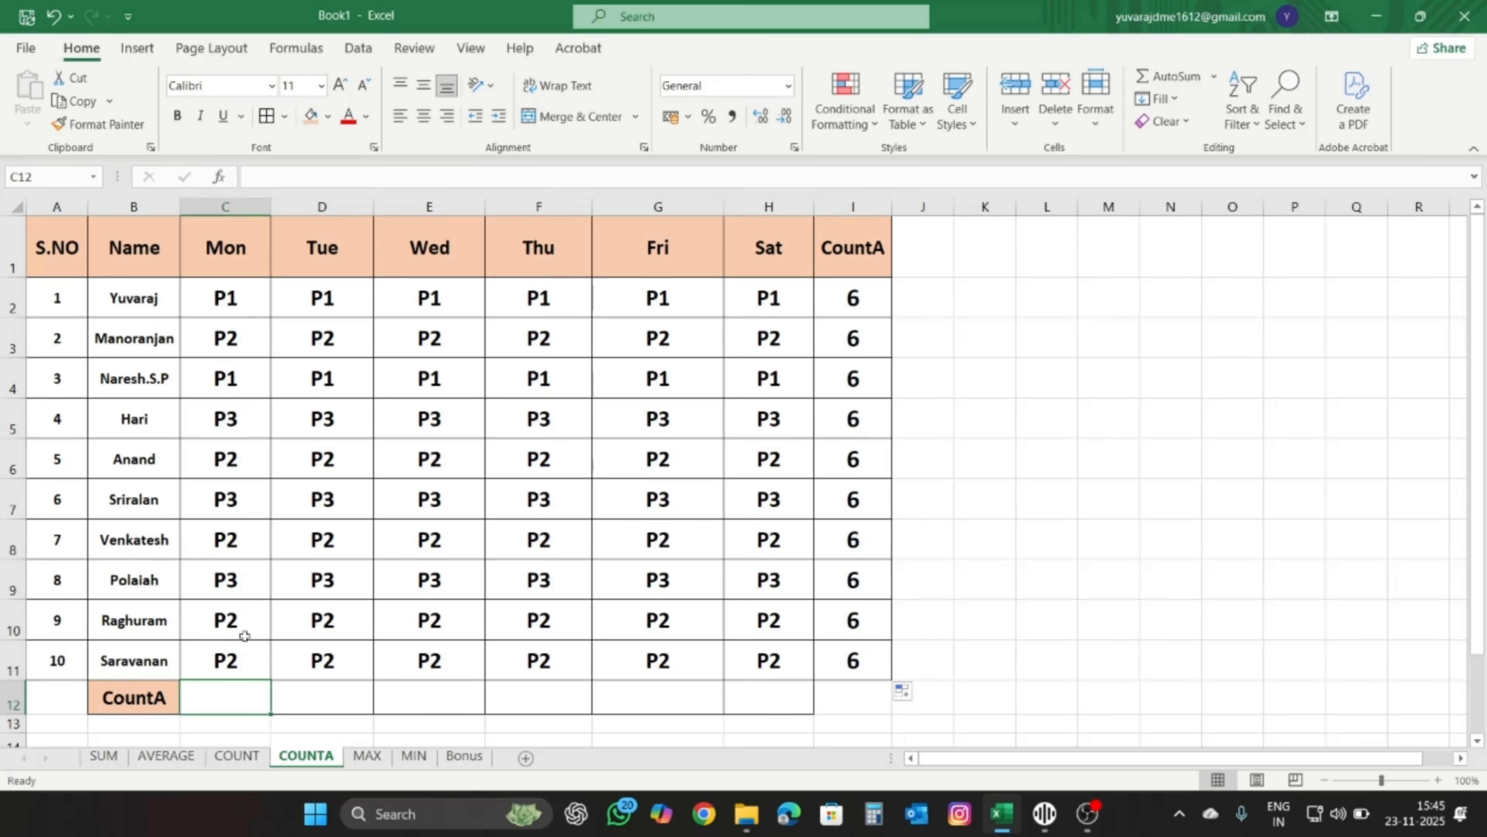
text(=)
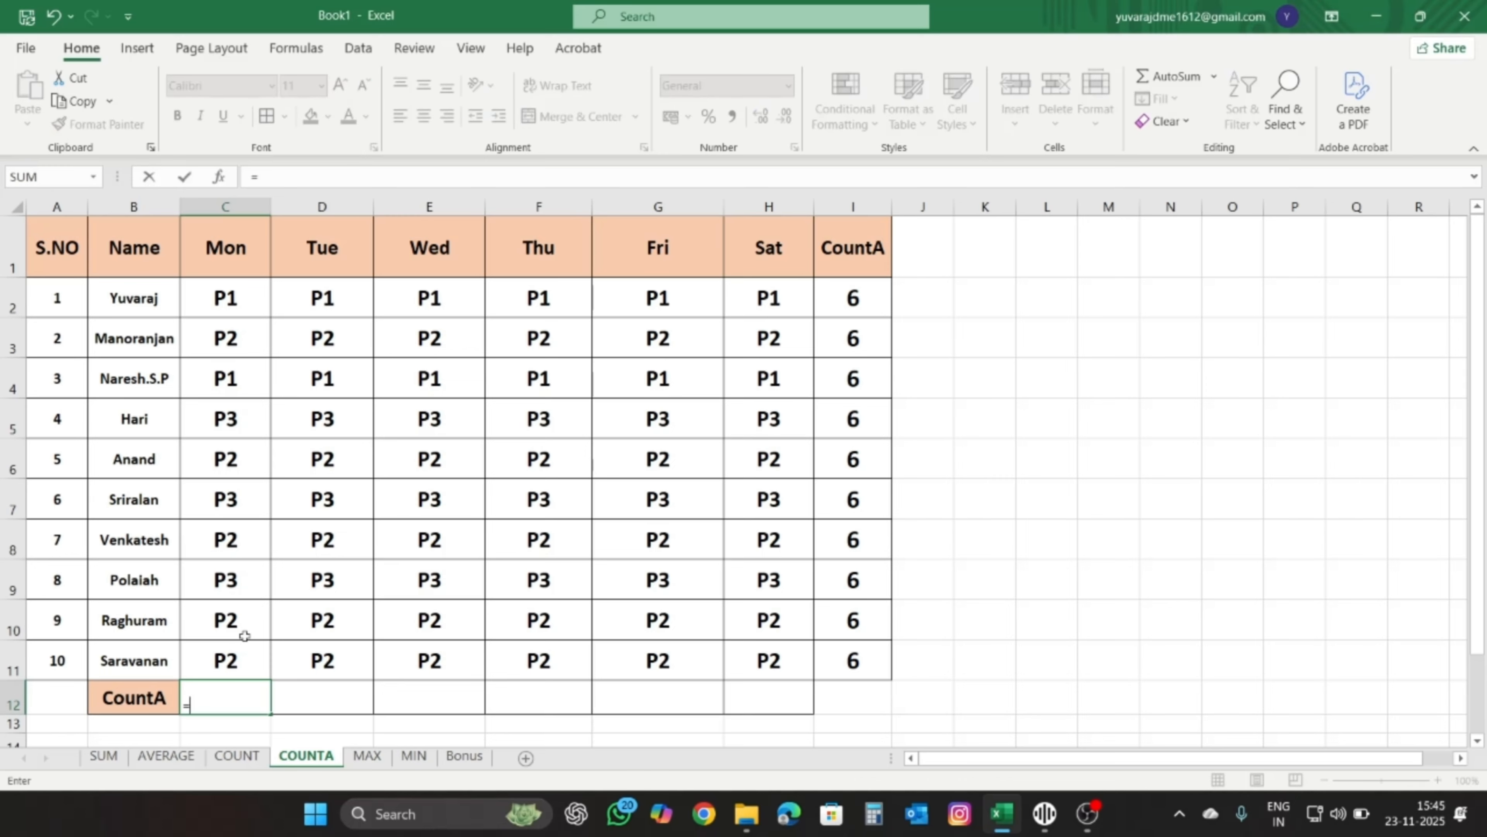
text(coun)
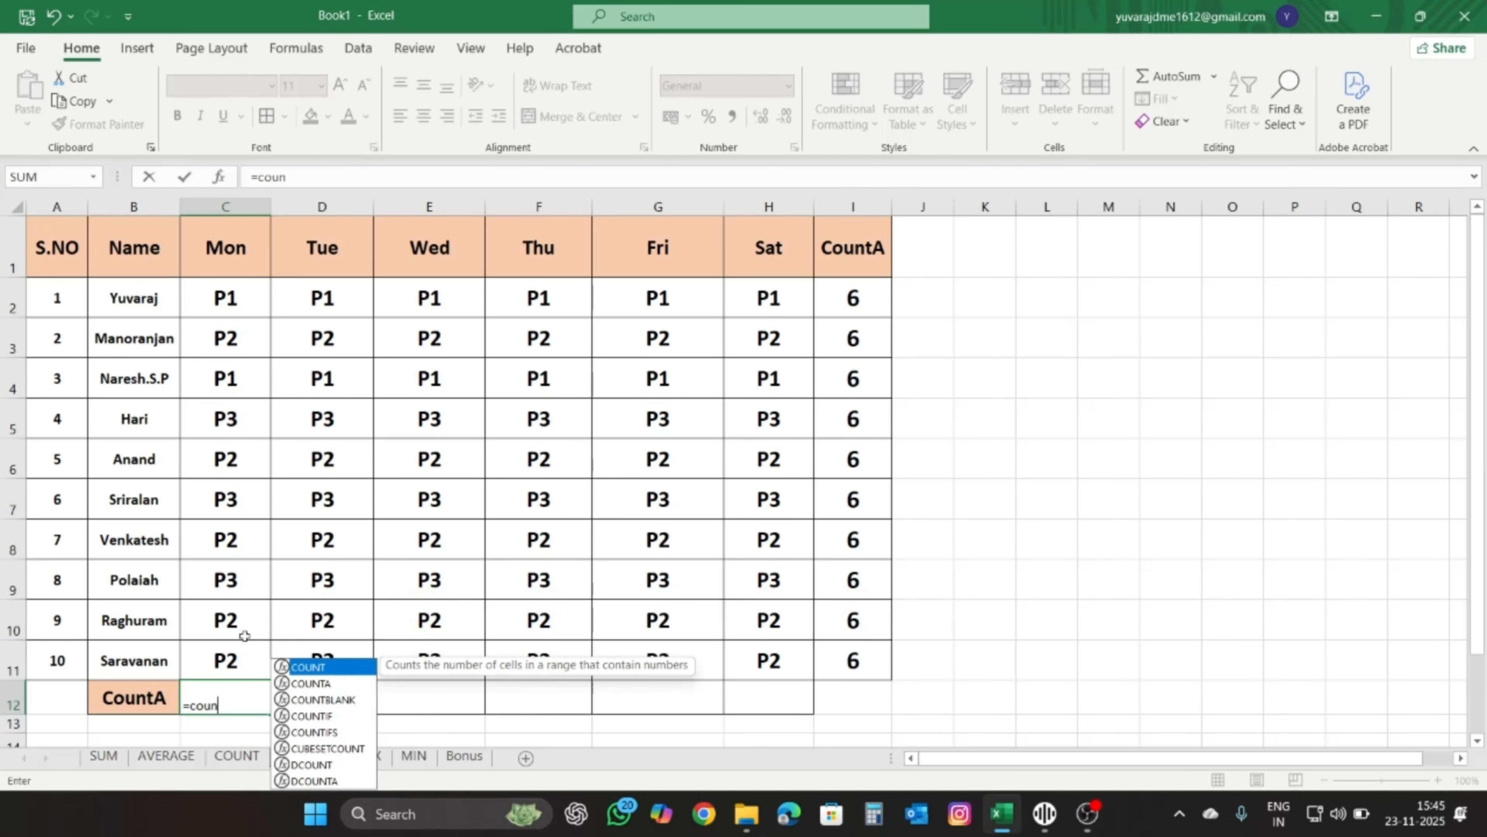
text(ta)
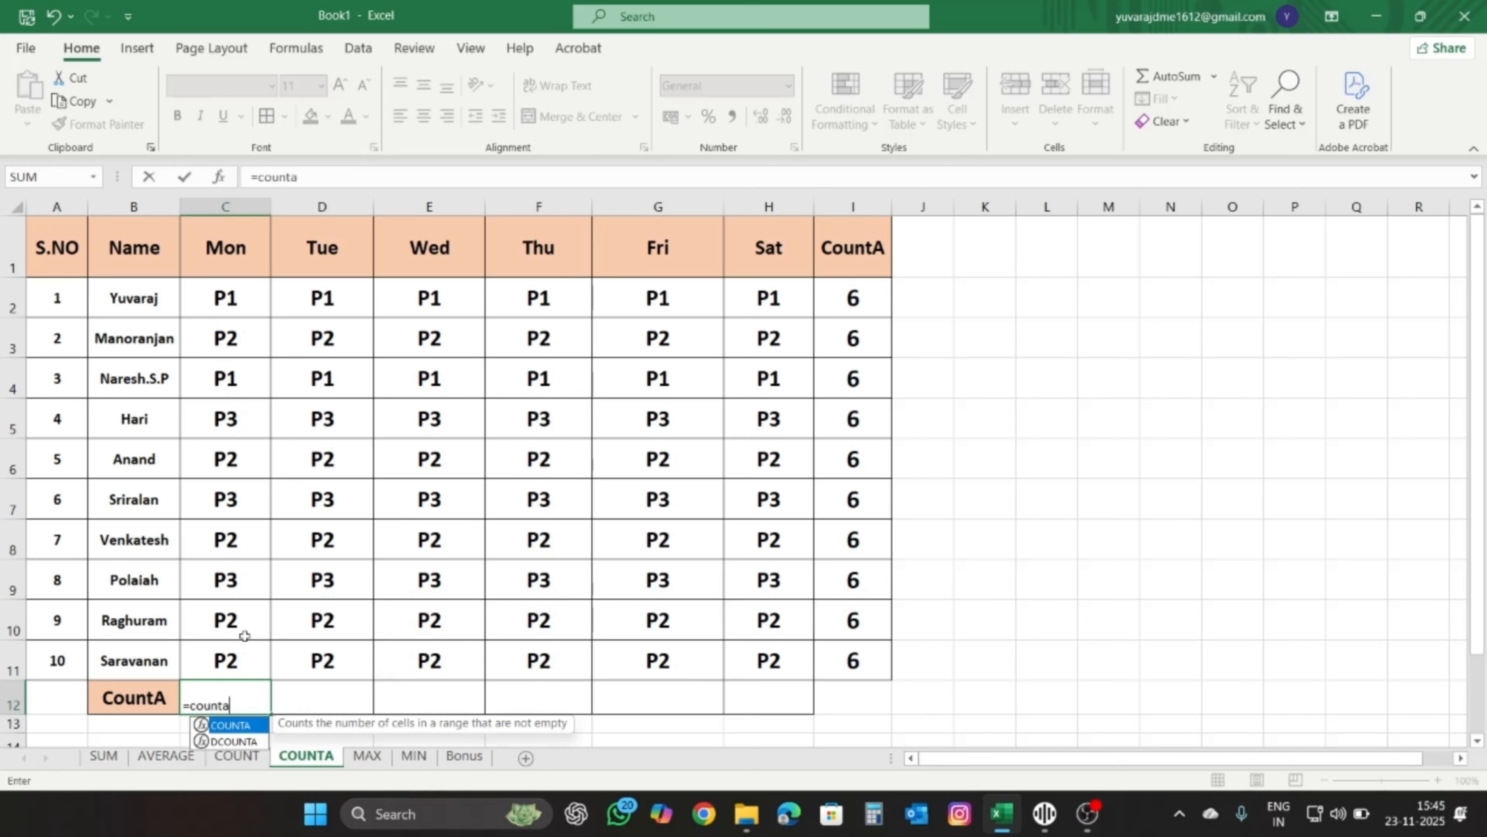
text(()
drag(226, 296, 251, 656)
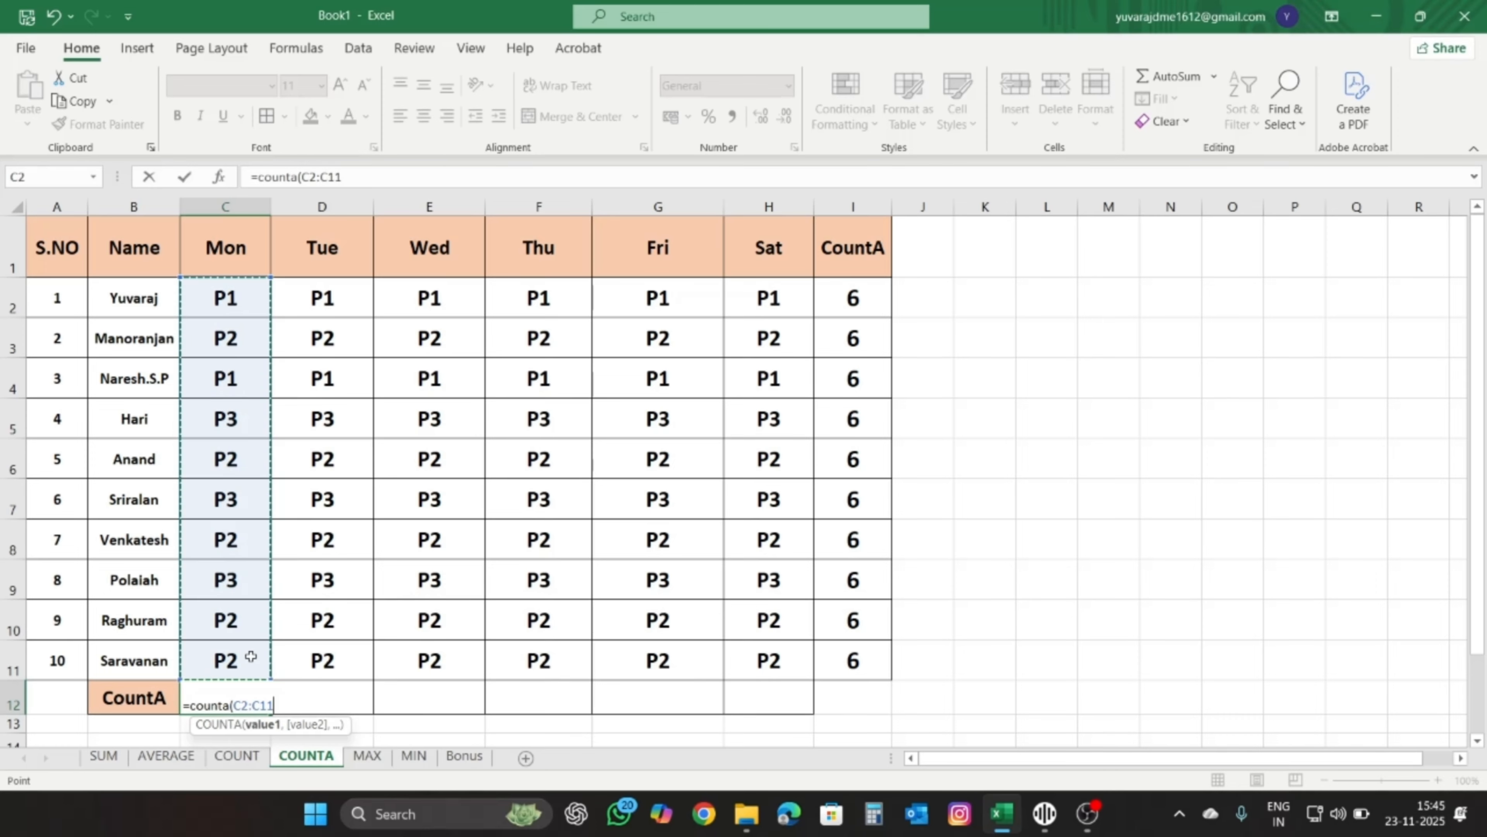
text())
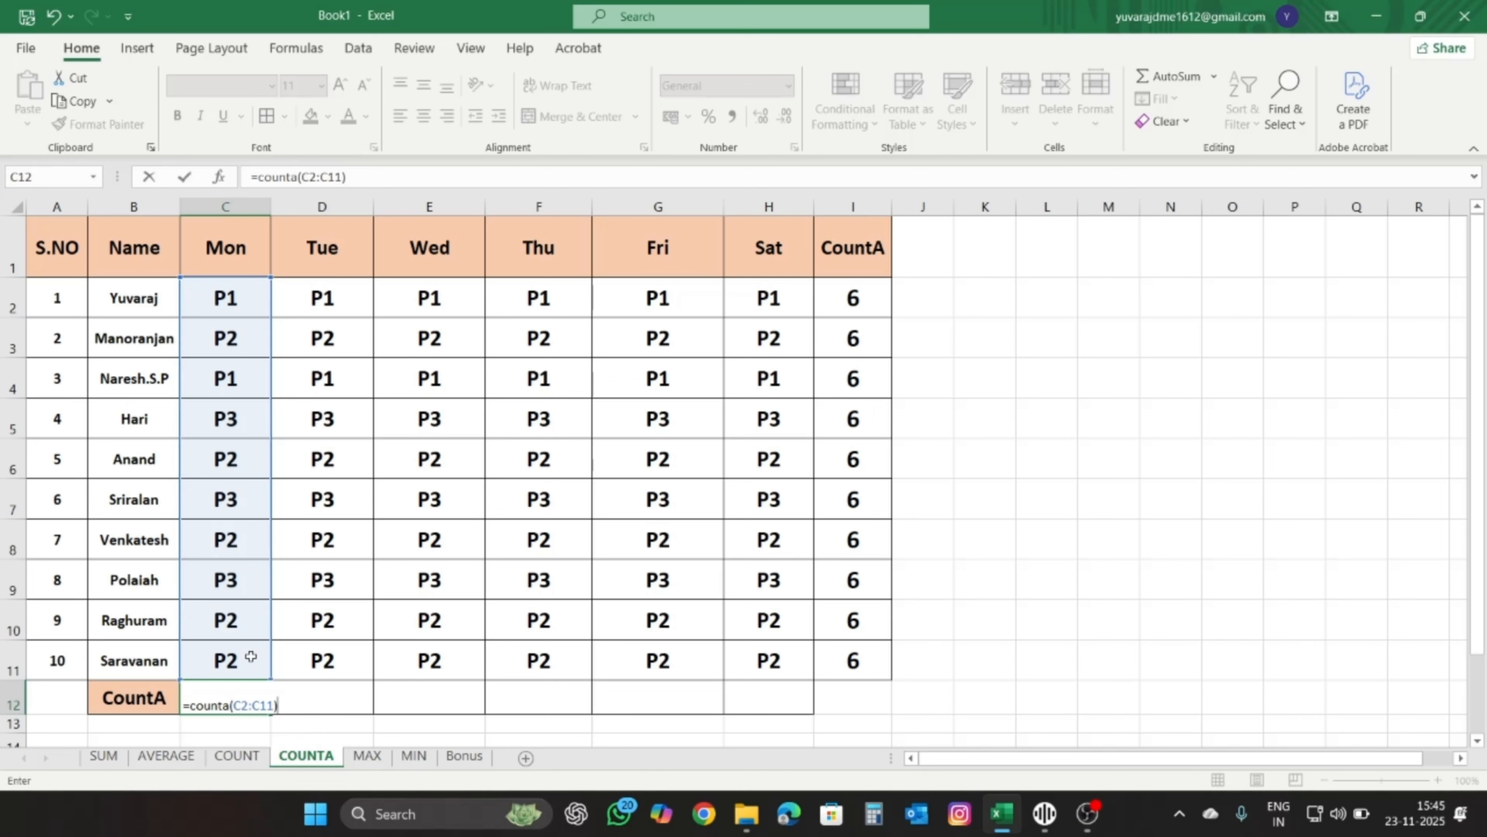
key(Return)
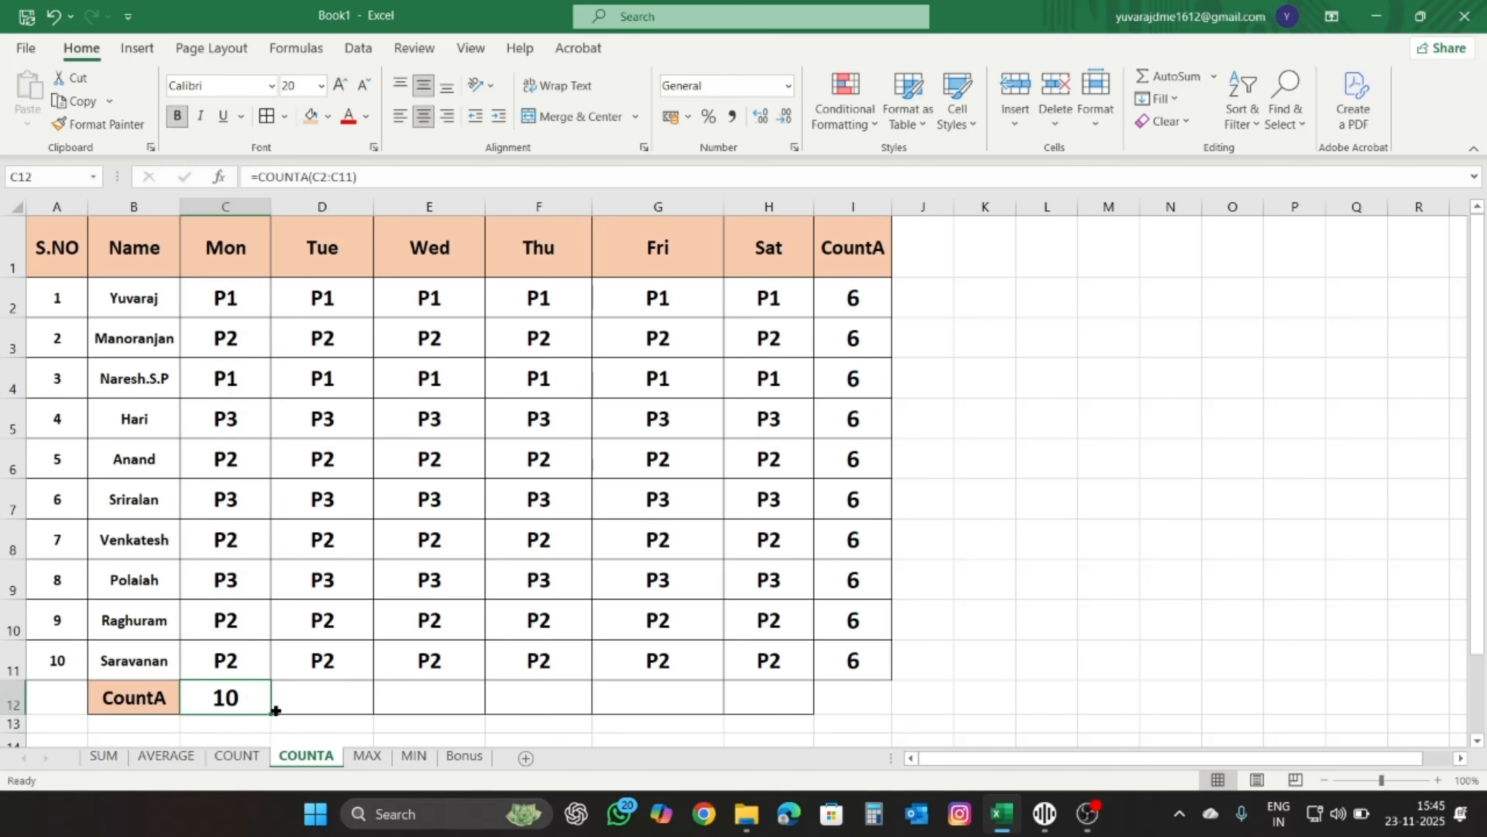
- Fill the Monday CountA formula from C12 across to the Saturday column in H12
click(284, 696)
click(256, 696)
drag(271, 713, 755, 724)
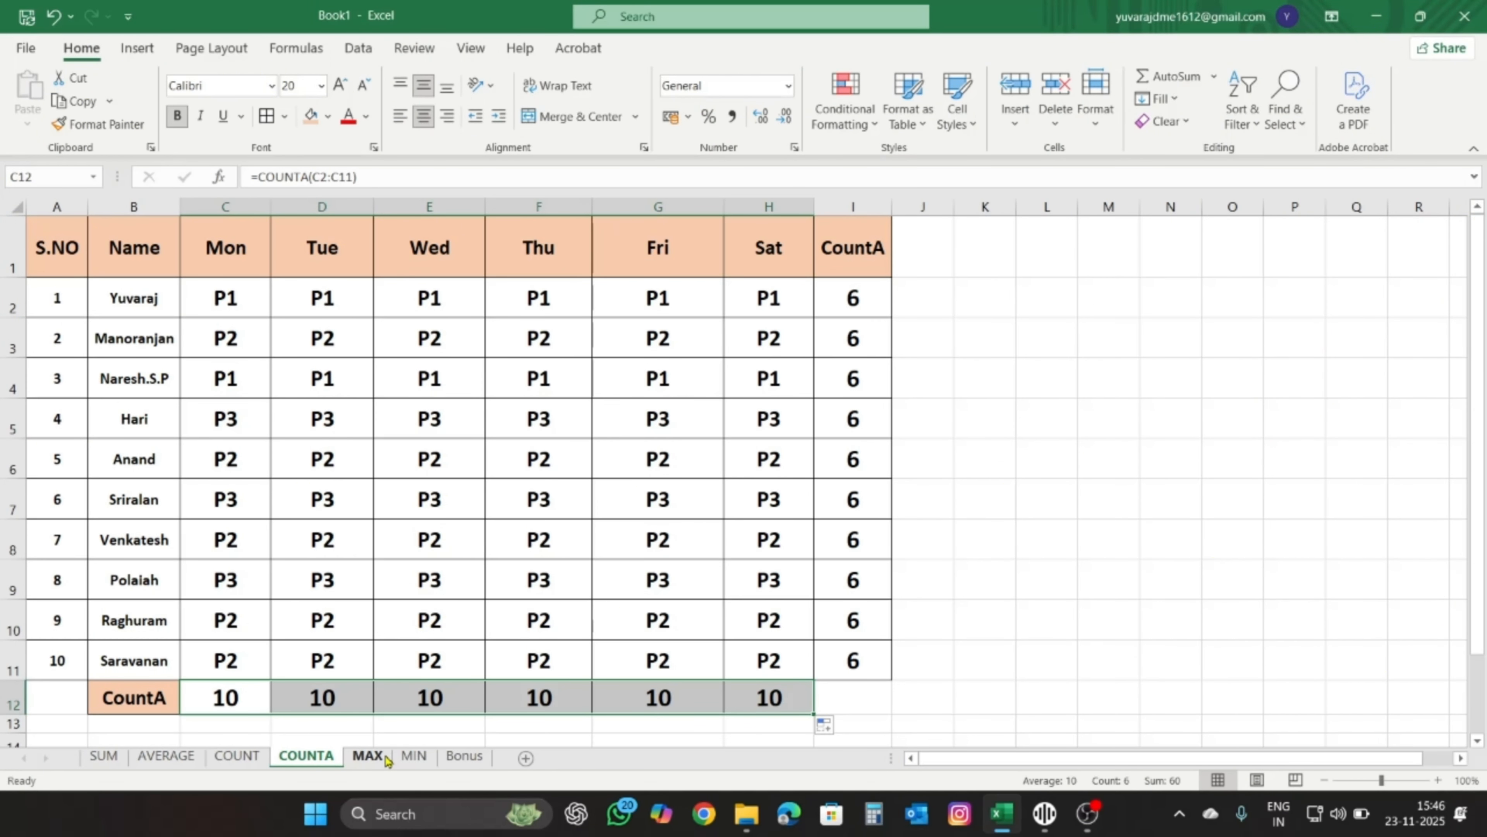
- Open the MAX worksheet and examine the first student's subject marks in row 2 together with the MAX cell H2
click(368, 755)
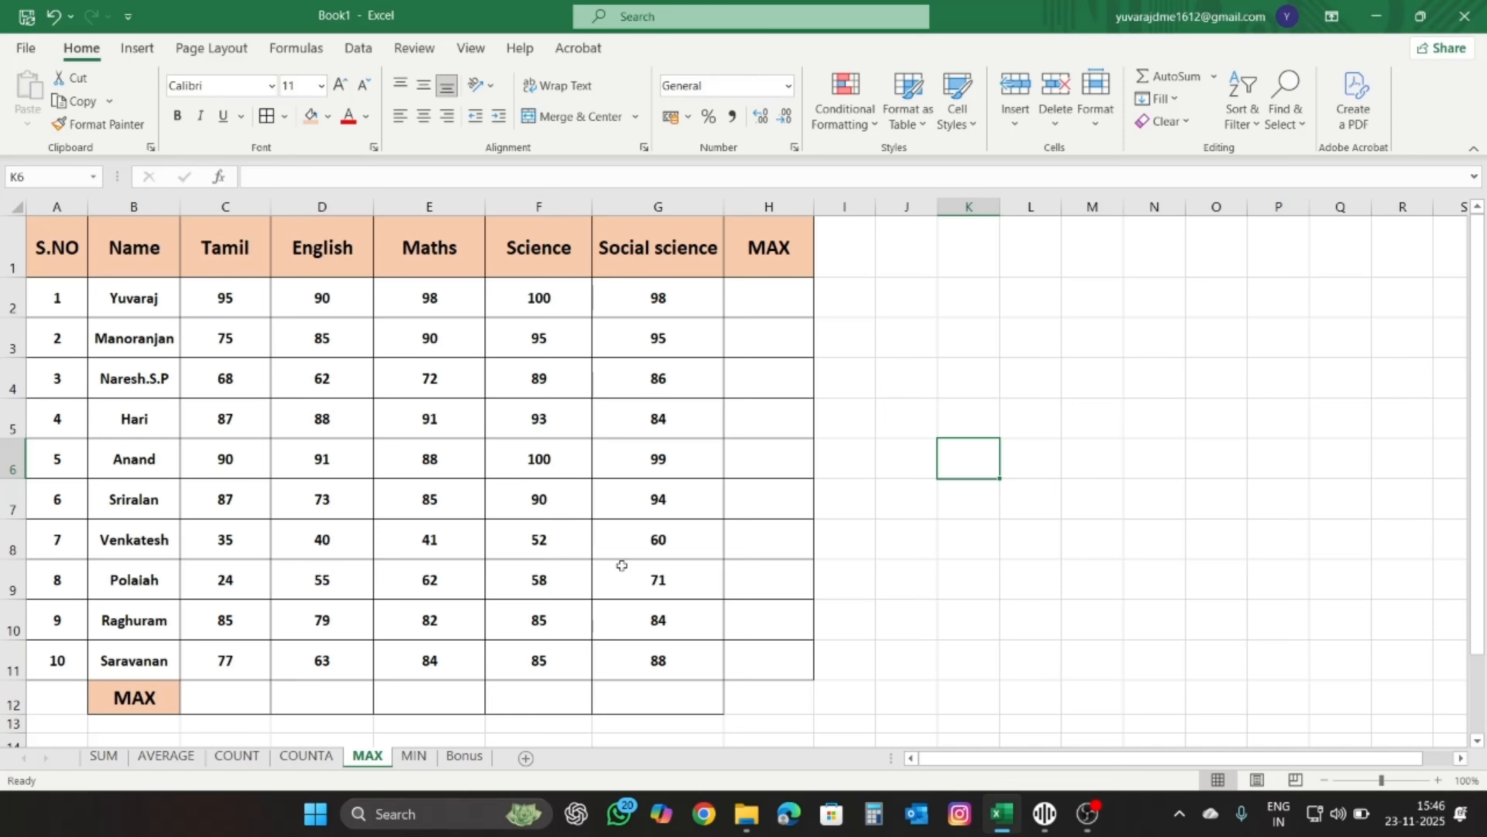
click(152, 308)
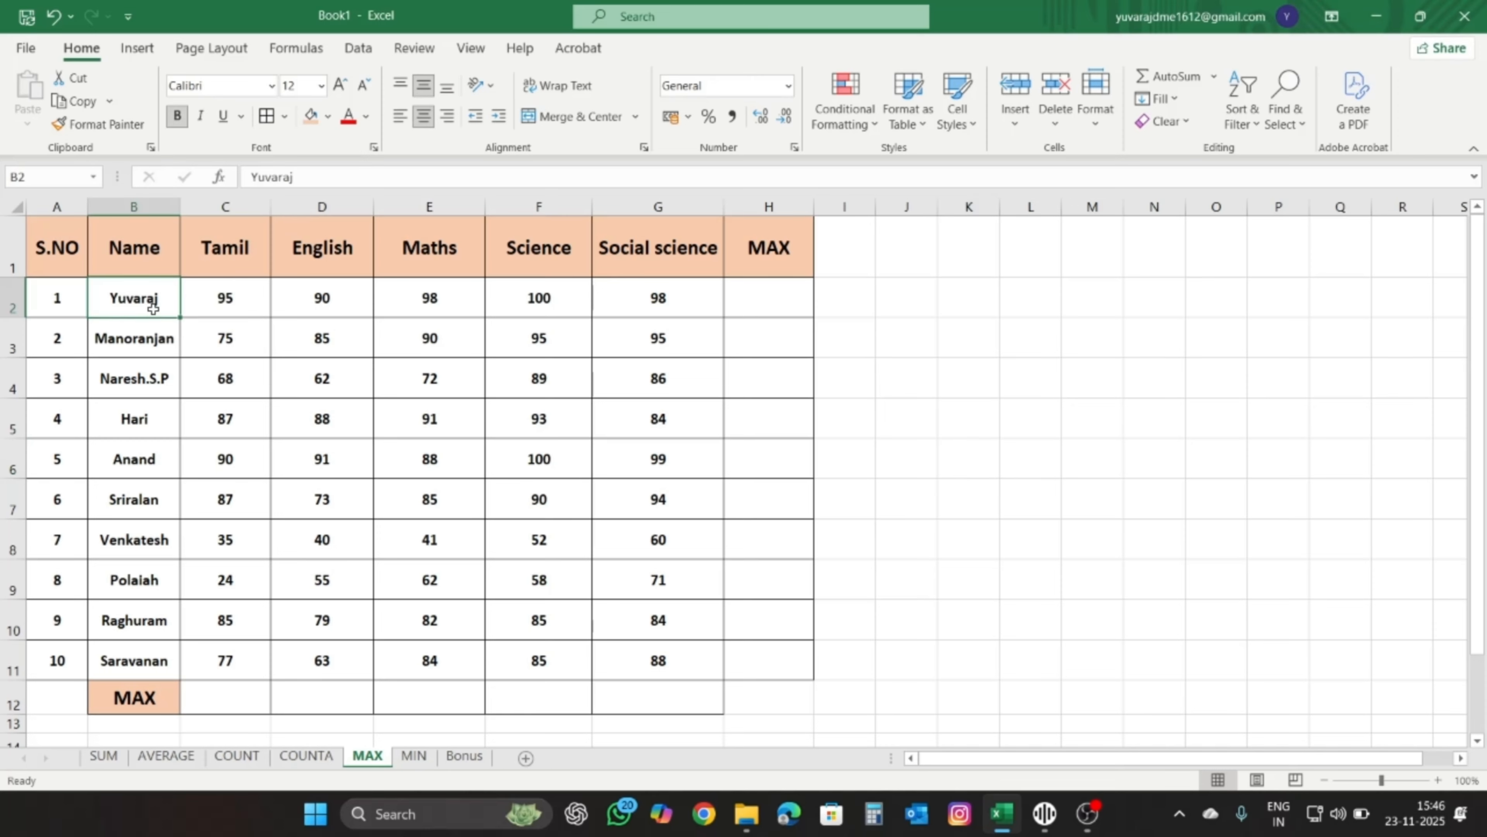
click(235, 306)
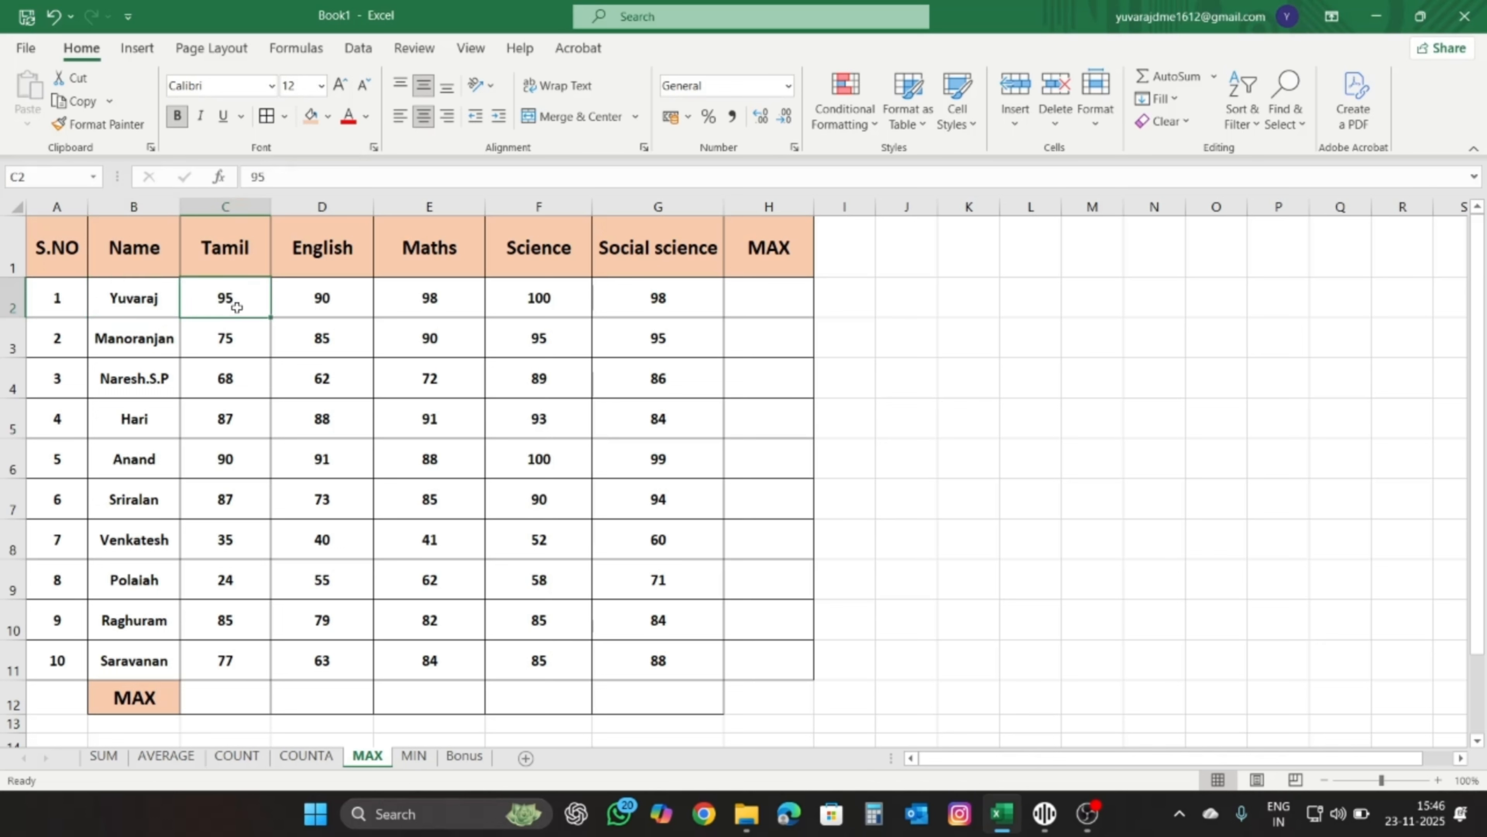
click(355, 305)
click(456, 305)
click(561, 306)
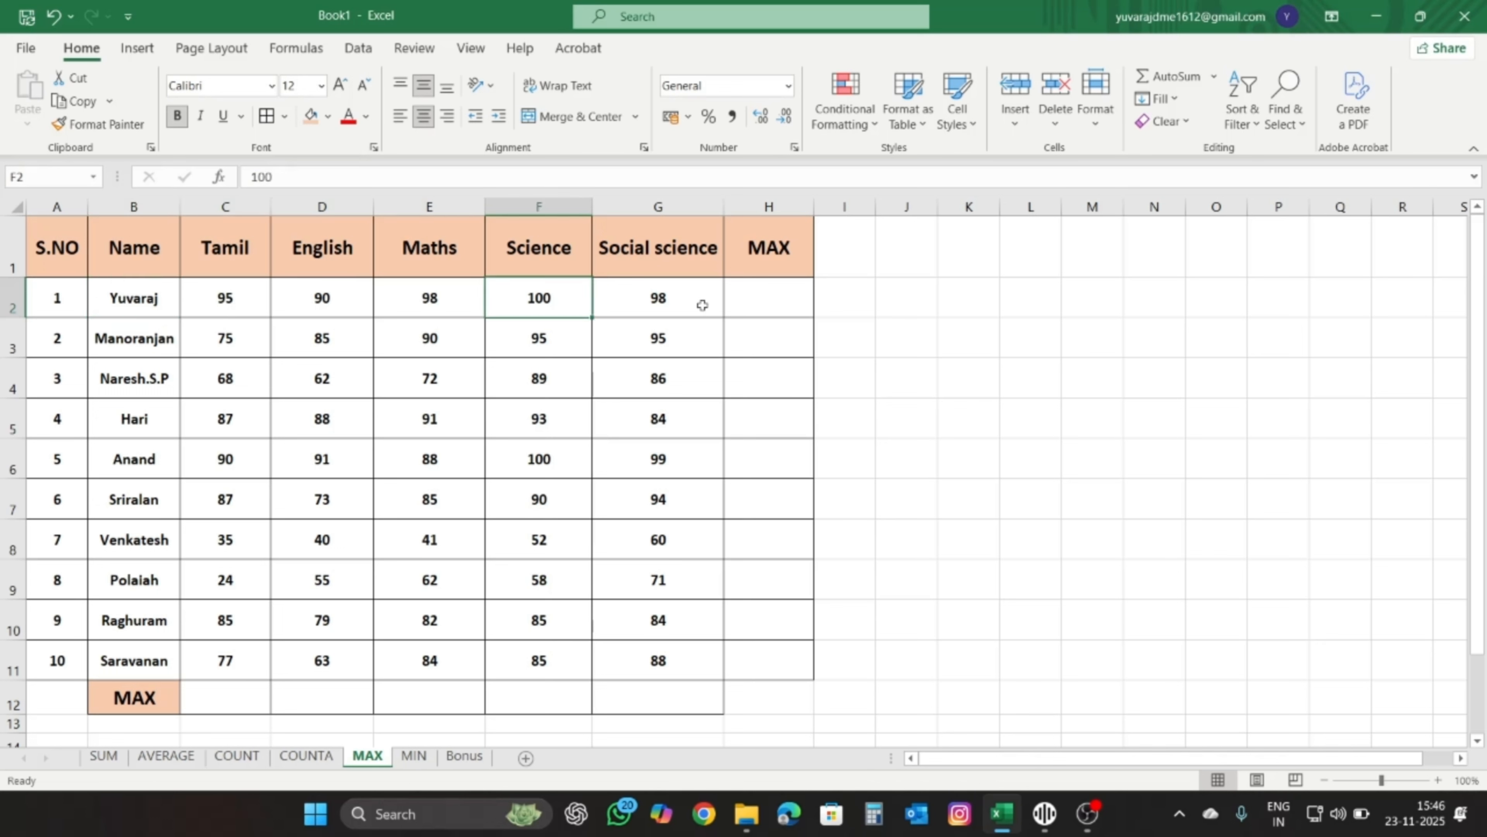
click(749, 299)
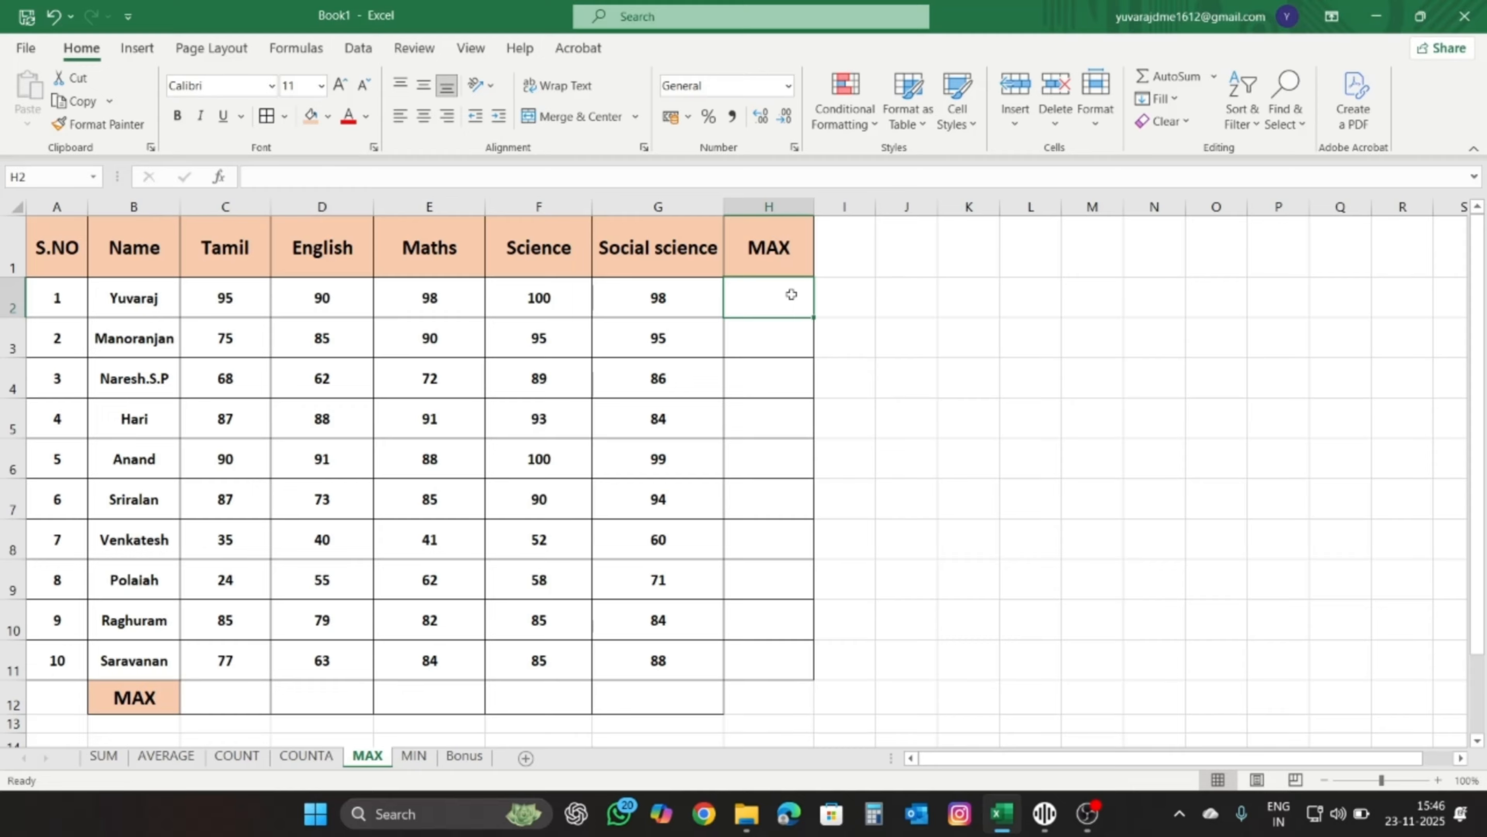
click(556, 297)
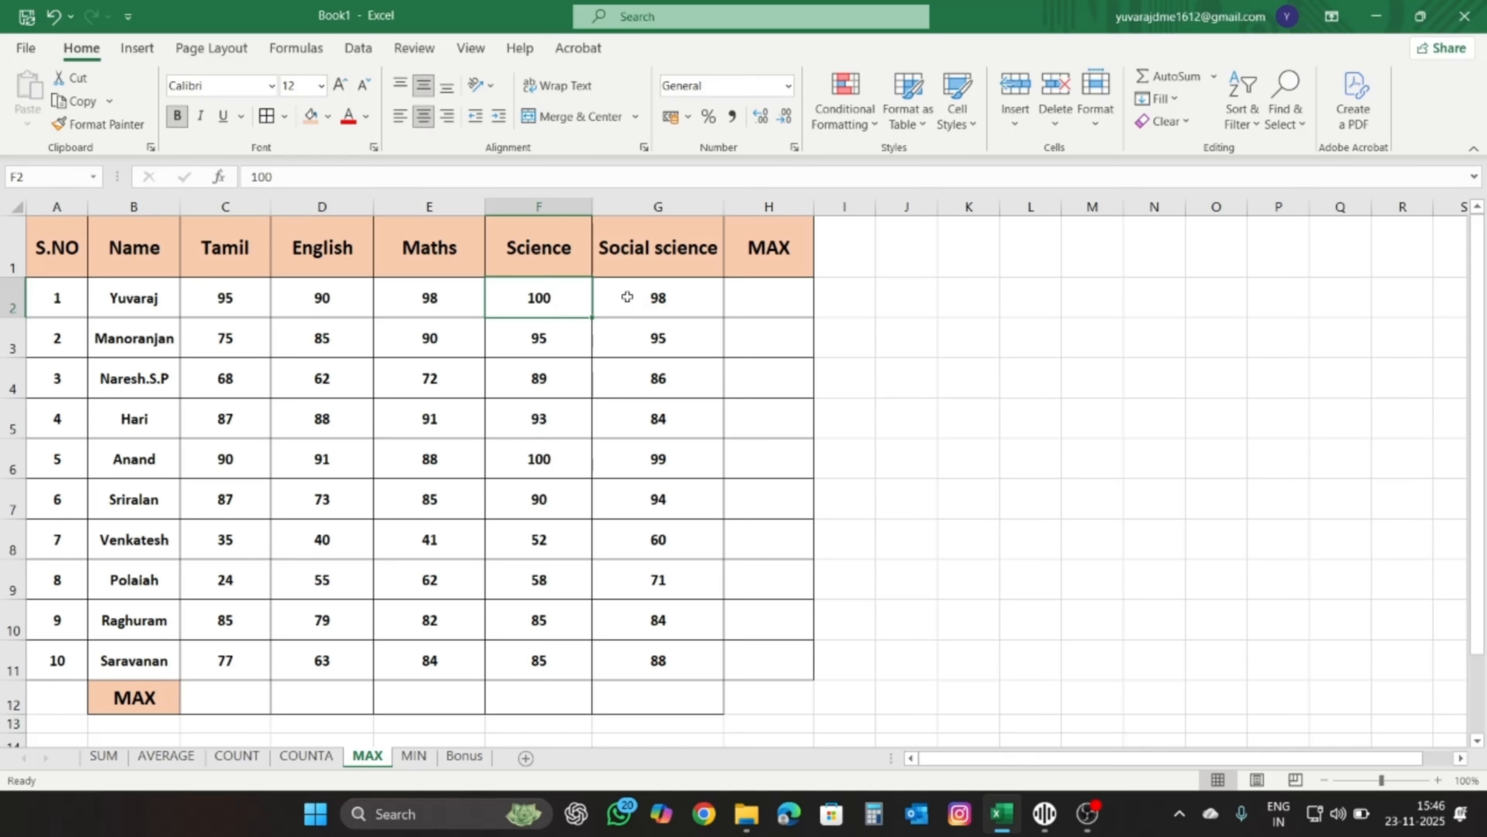
click(775, 260)
click(775, 290)
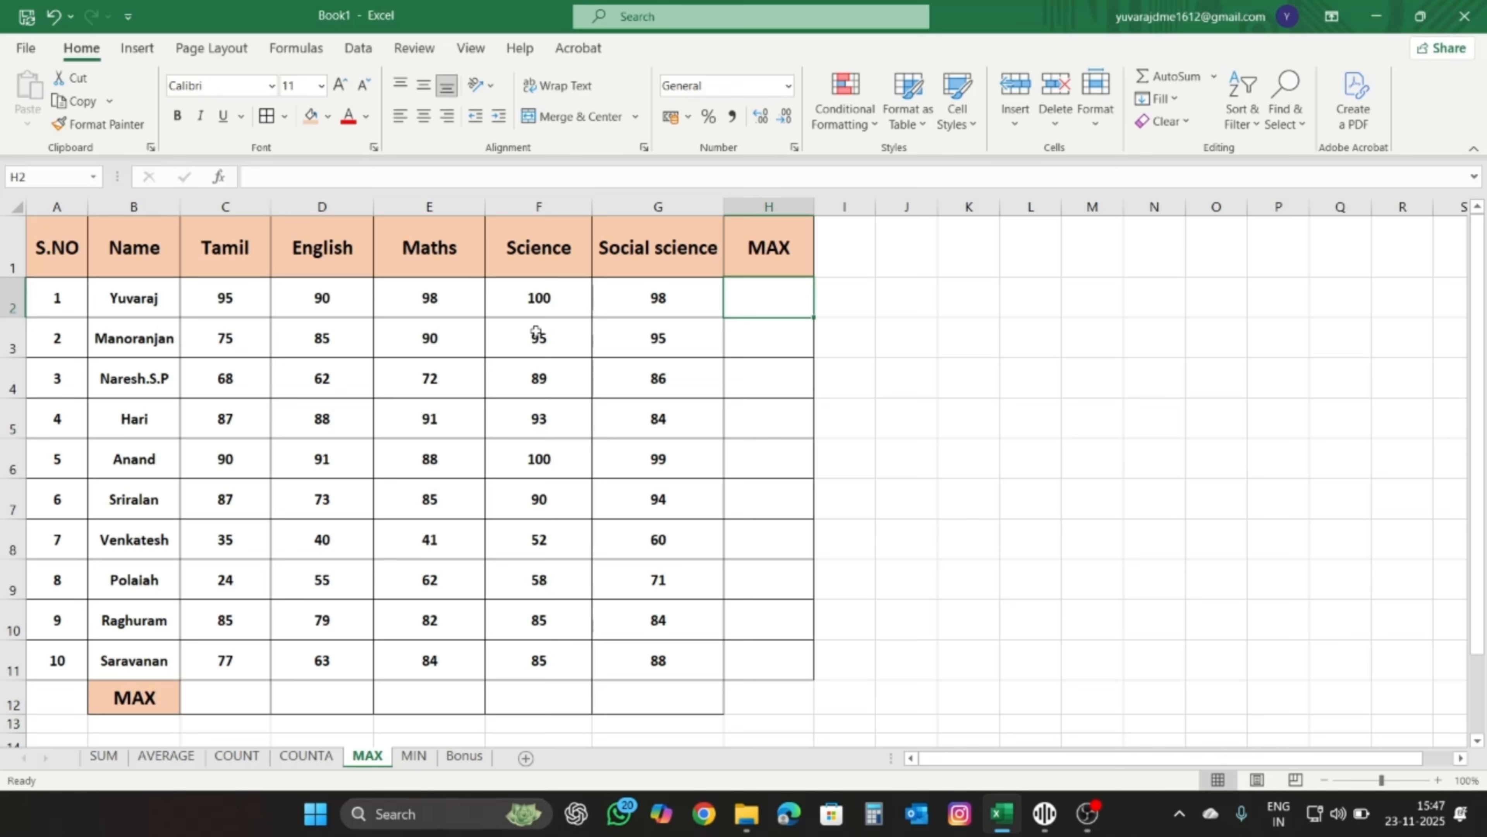
click(537, 301)
- Find the first student's highest mark in H2 with the formula =MAX(C2:G2)
click(751, 301)
text(=max)
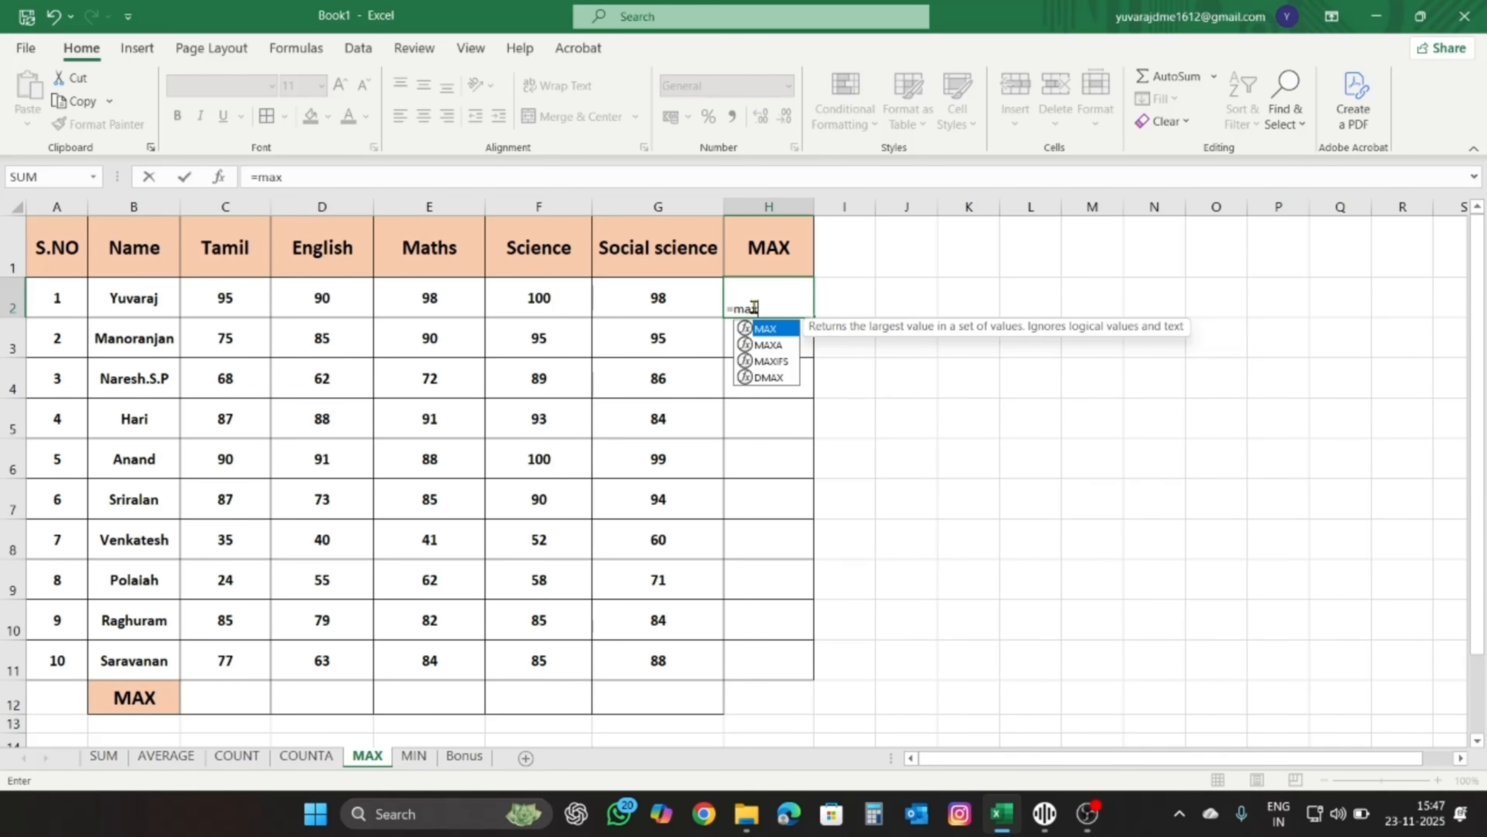
text(()
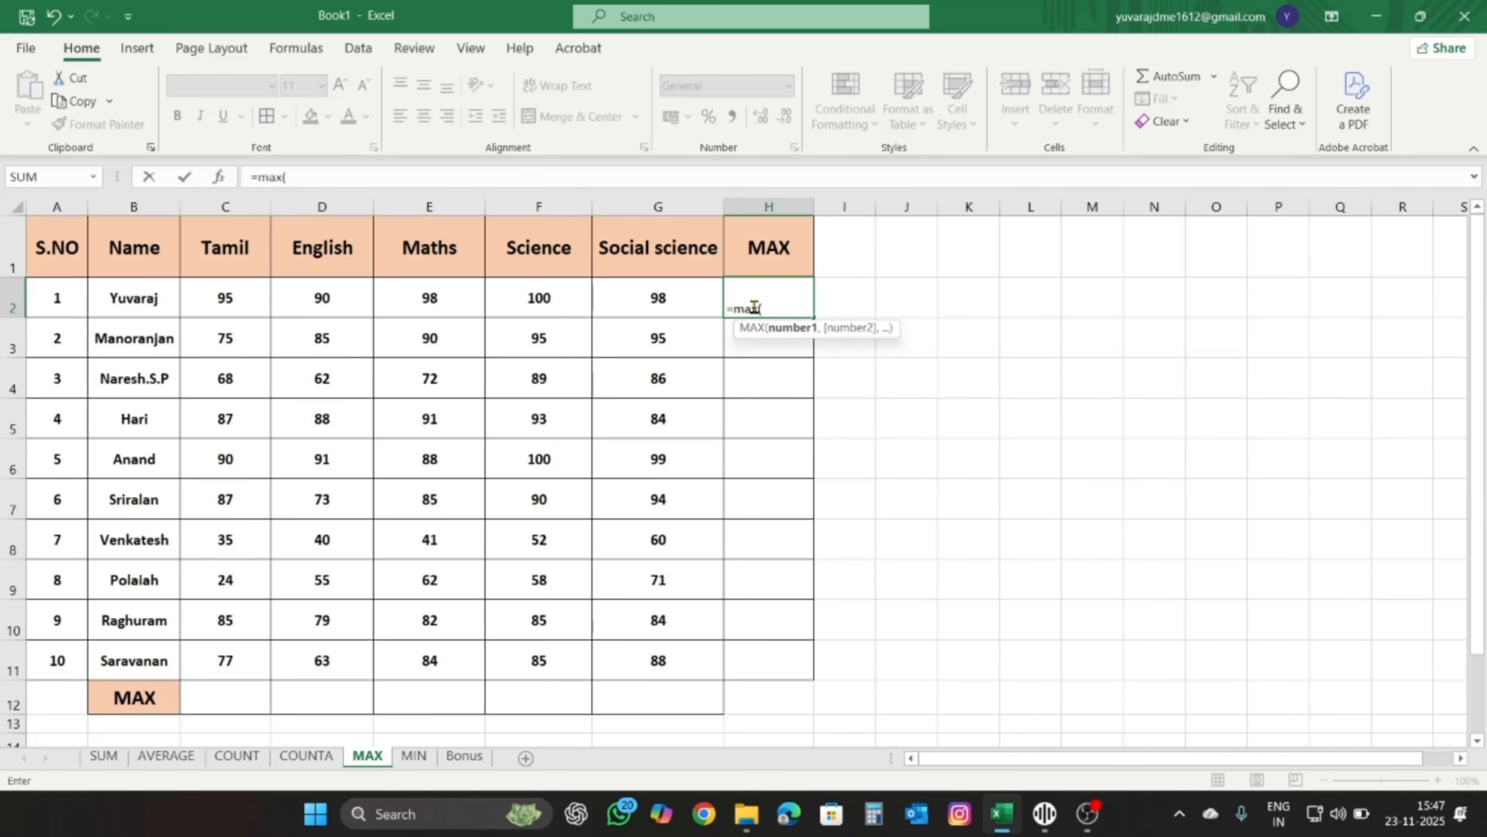
click(228, 307)
drag(228, 307, 662, 305)
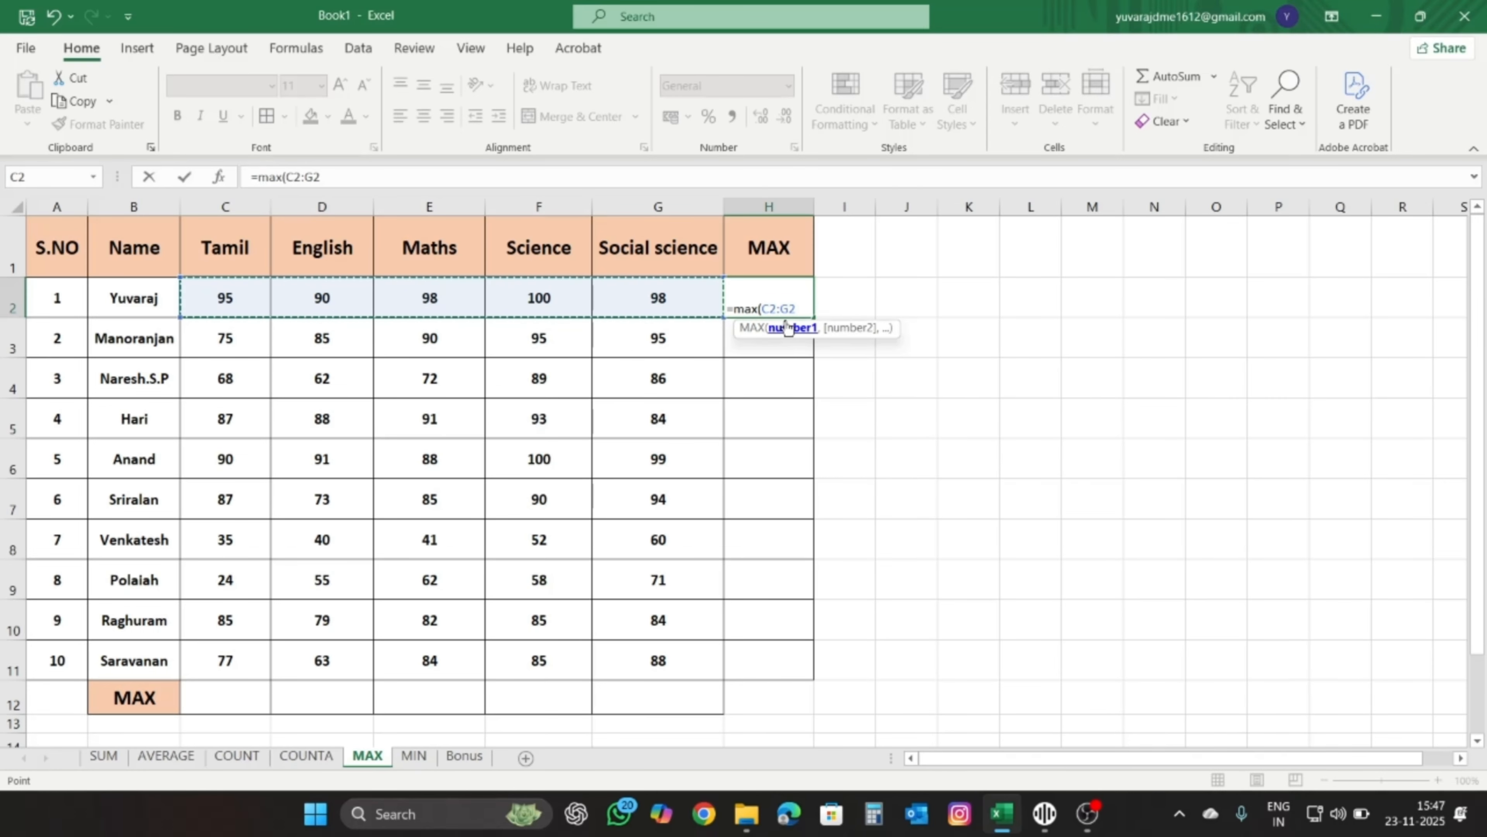
text())
key(Return)
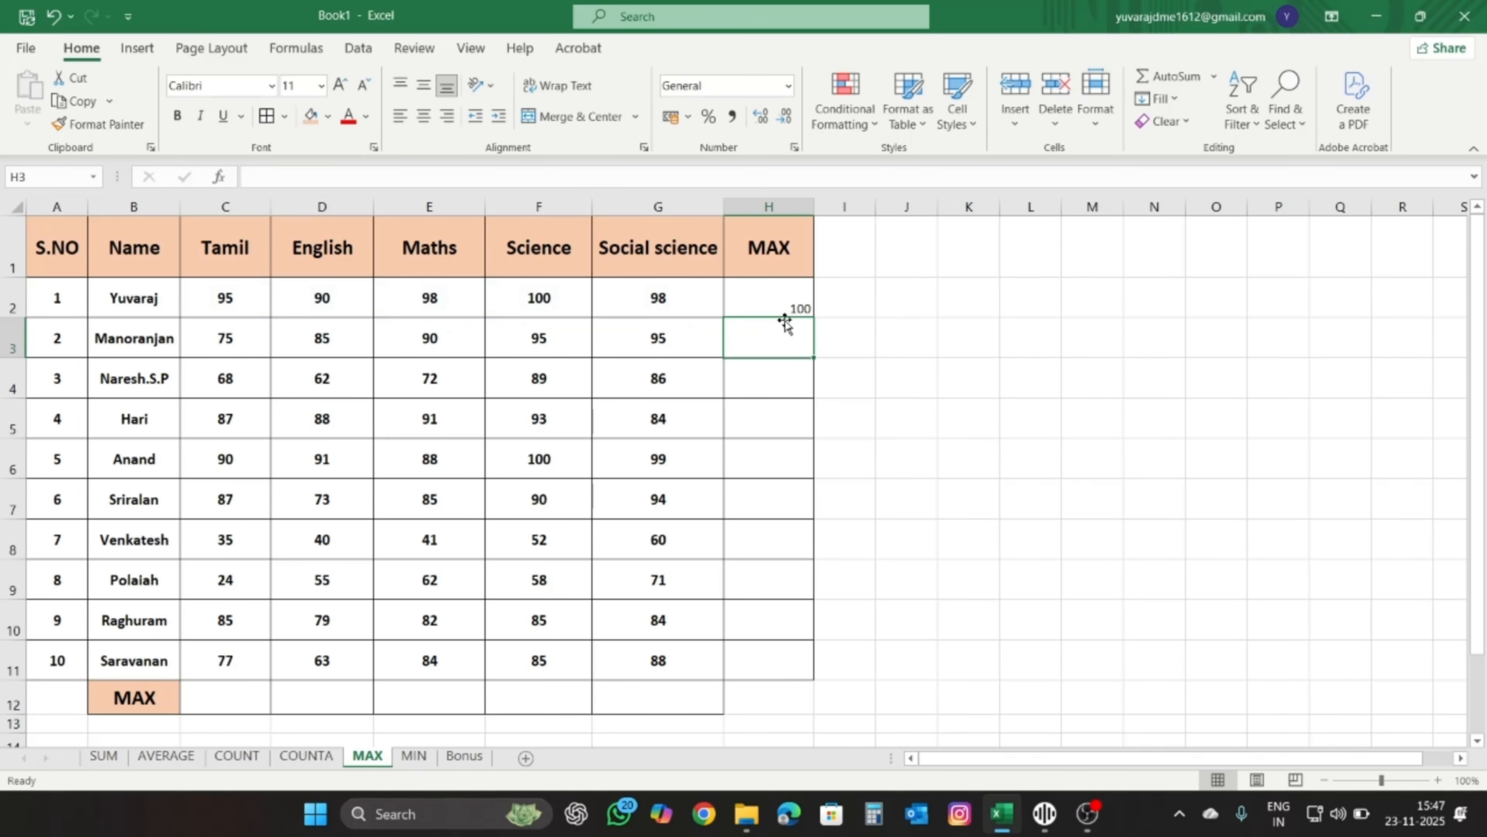
- Format the MAX result in H2 as bold, size 18 and centred, and compare it with the Science mark in F2
click(788, 269)
click(779, 306)
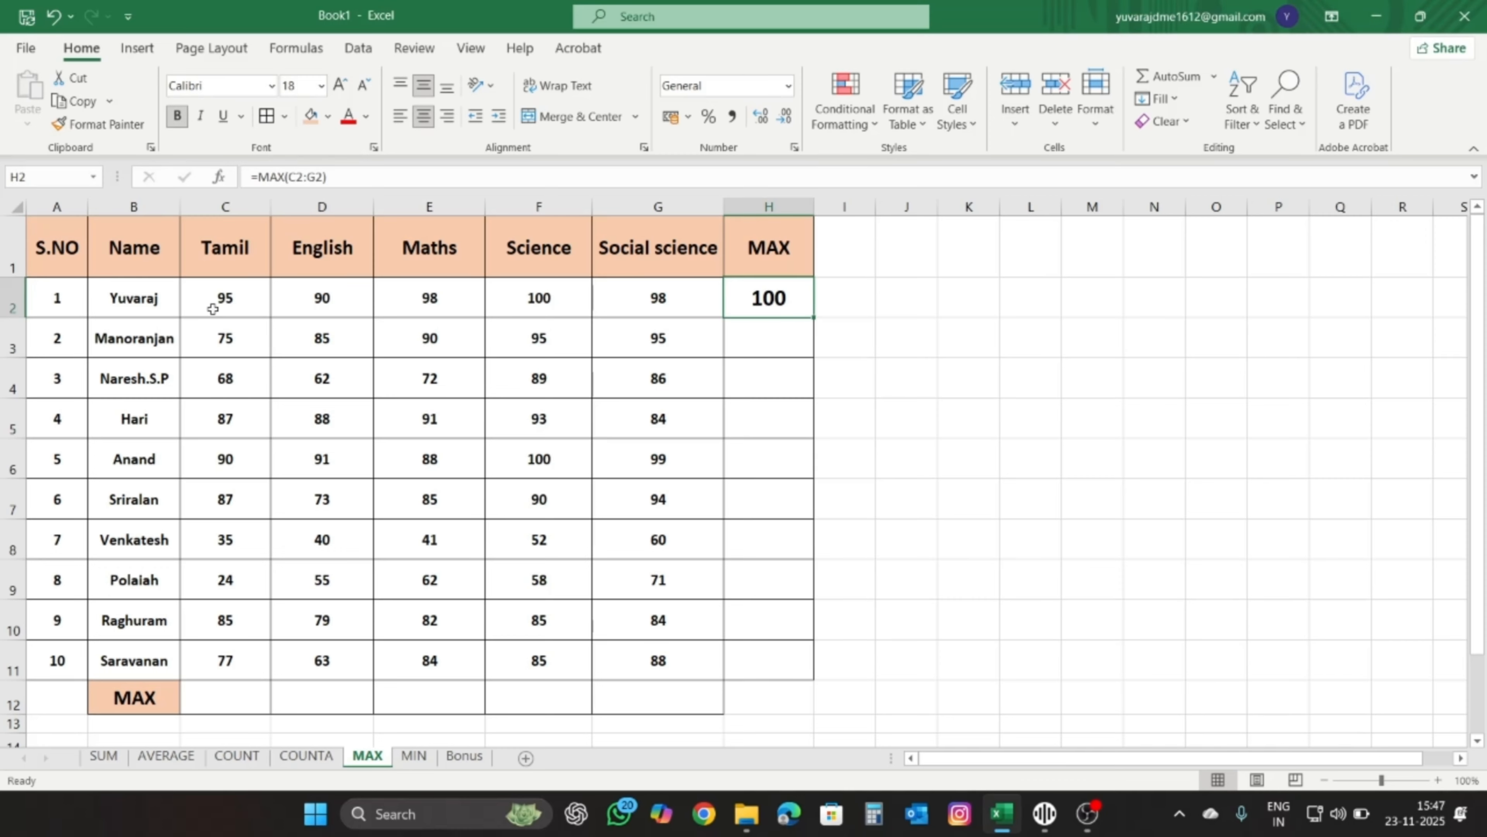
click(549, 303)
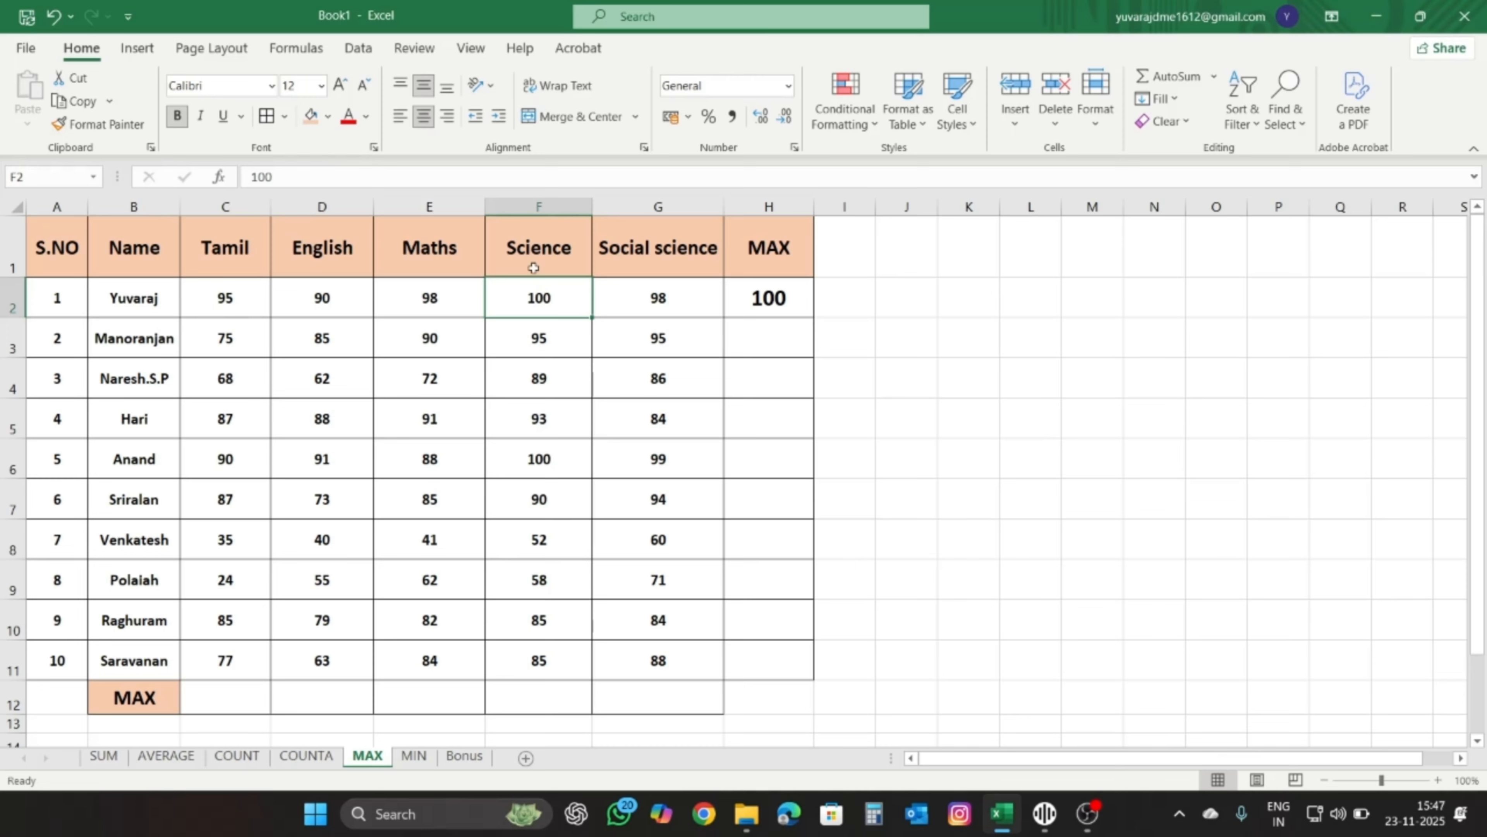
click(765, 298)
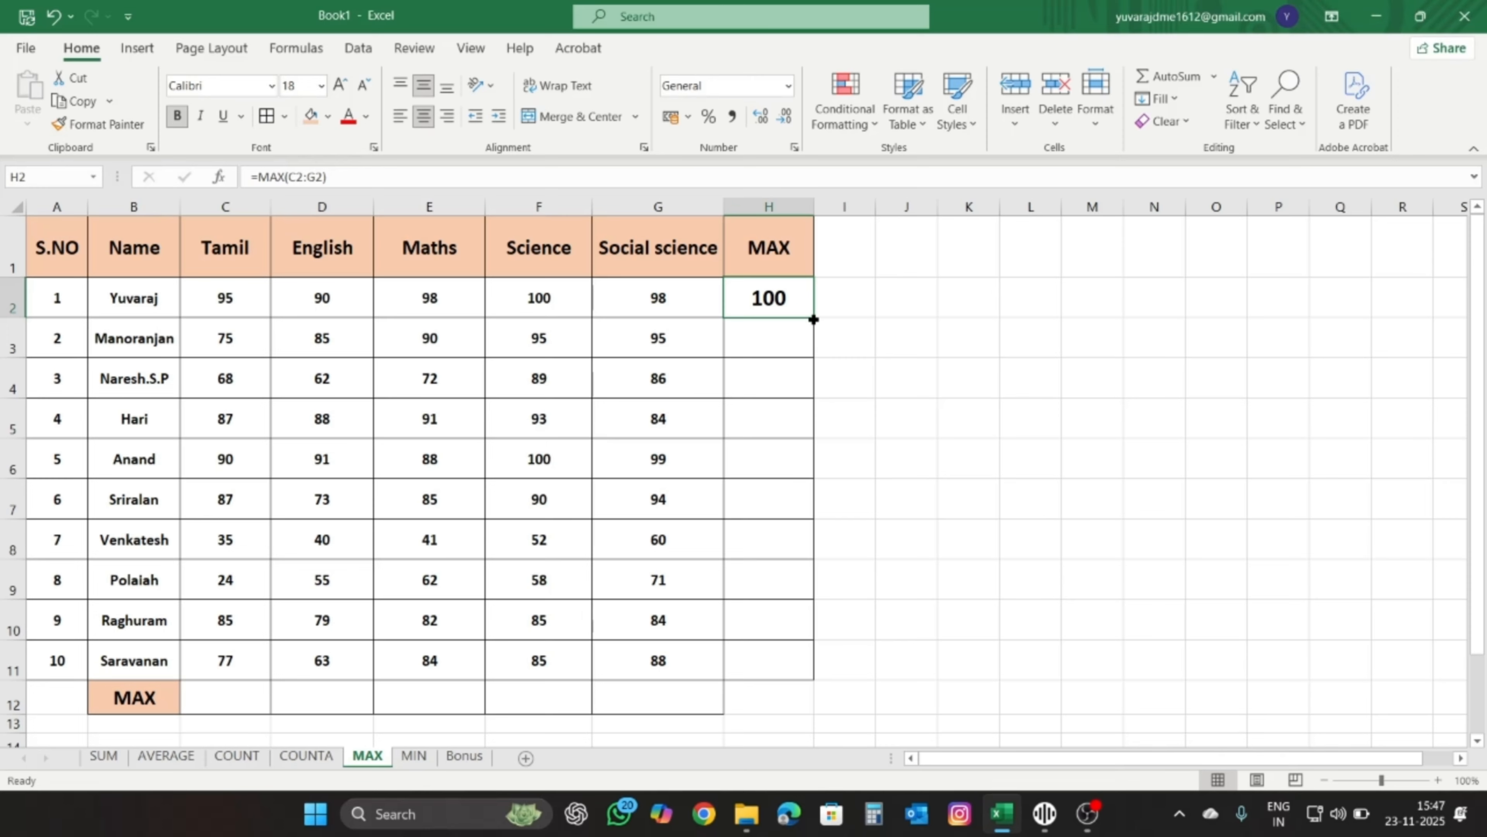
- Fill the MAX formula from H2 down to H11, and find the highest Tamil mark in C12 with =MAX(C2:C11)
drag(814, 320, 836, 660)
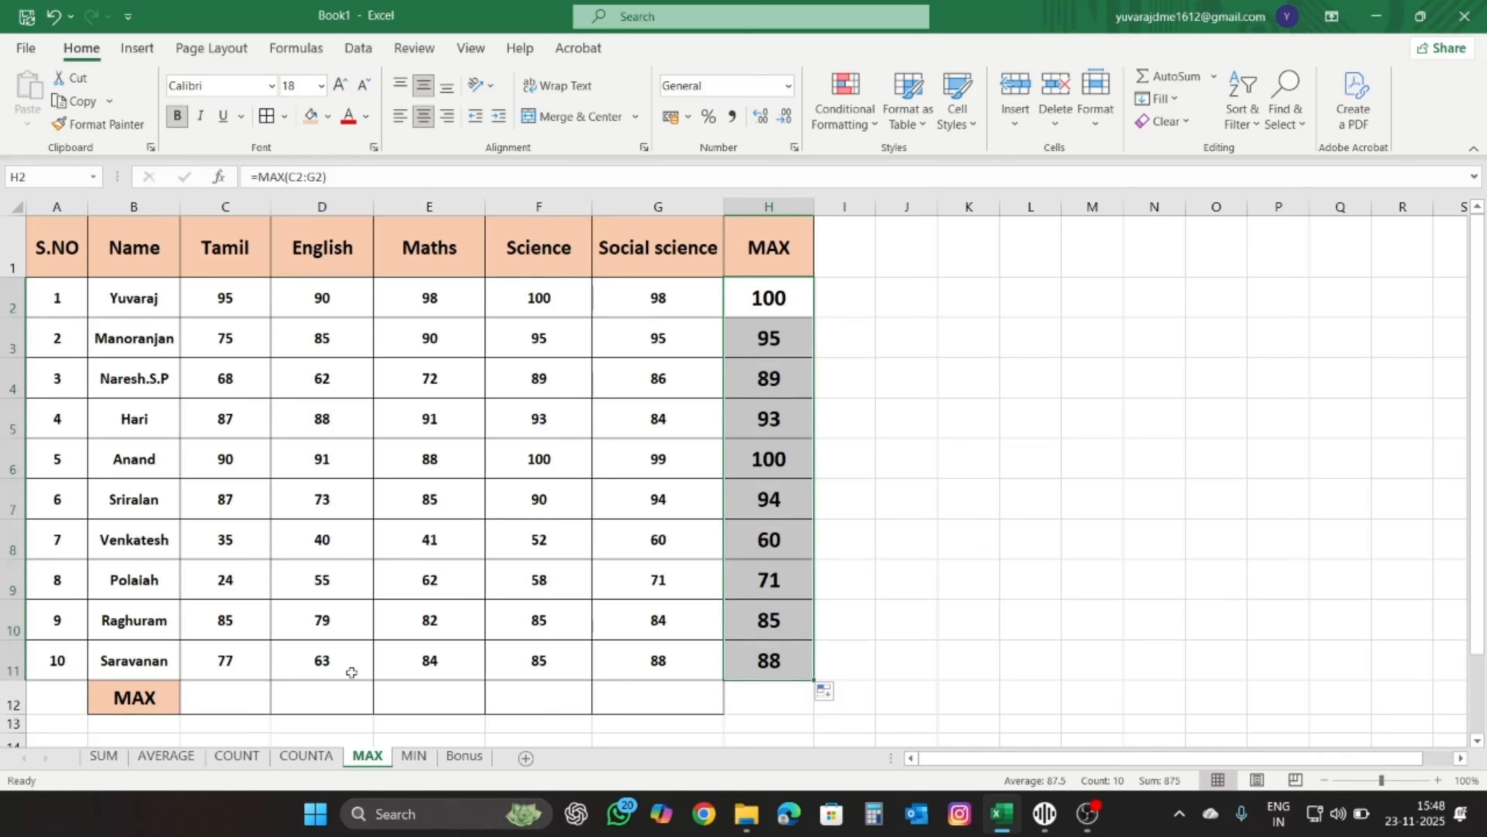
click(219, 252)
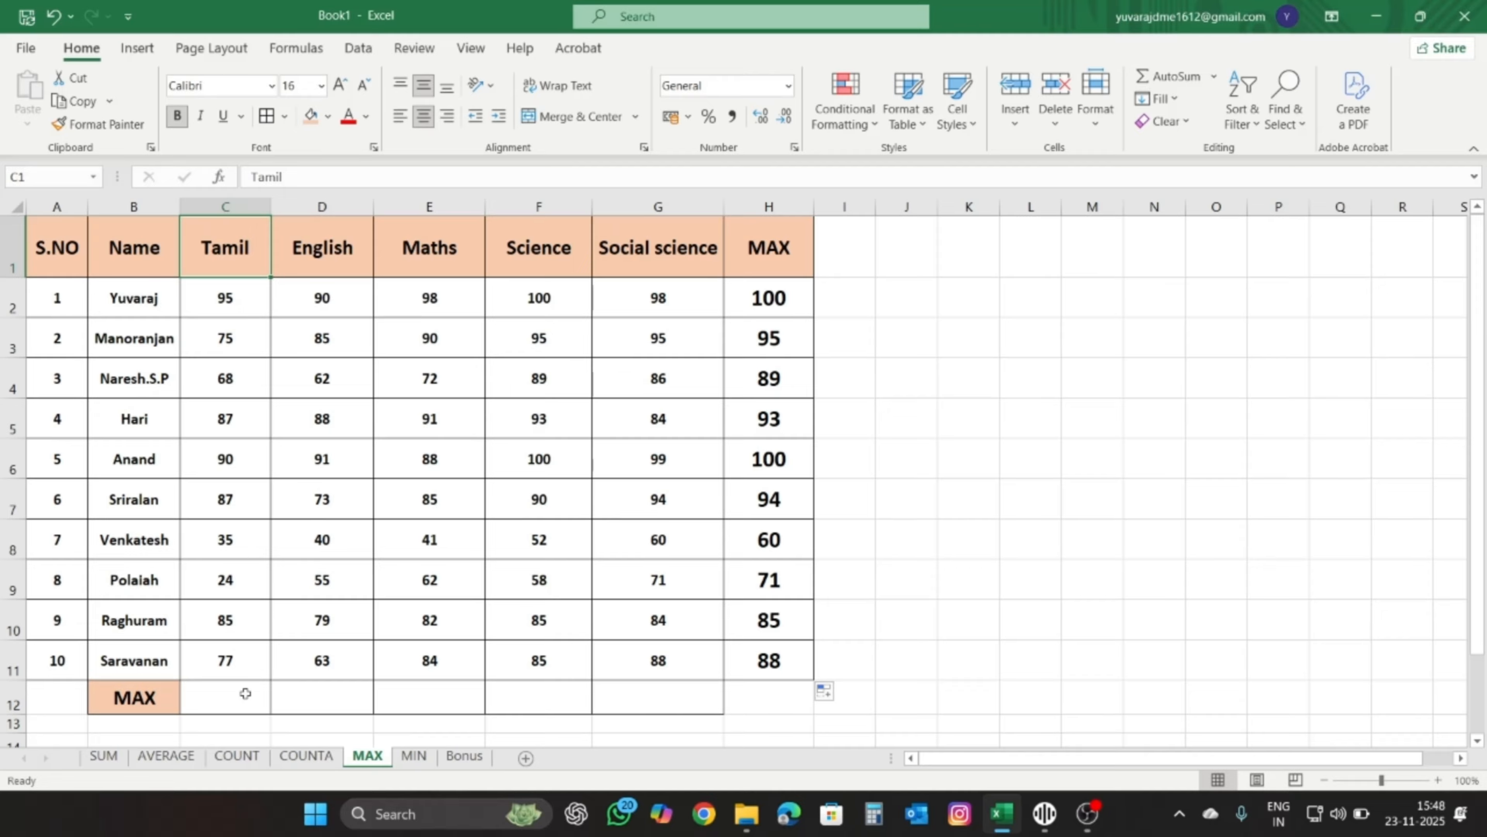
click(227, 701)
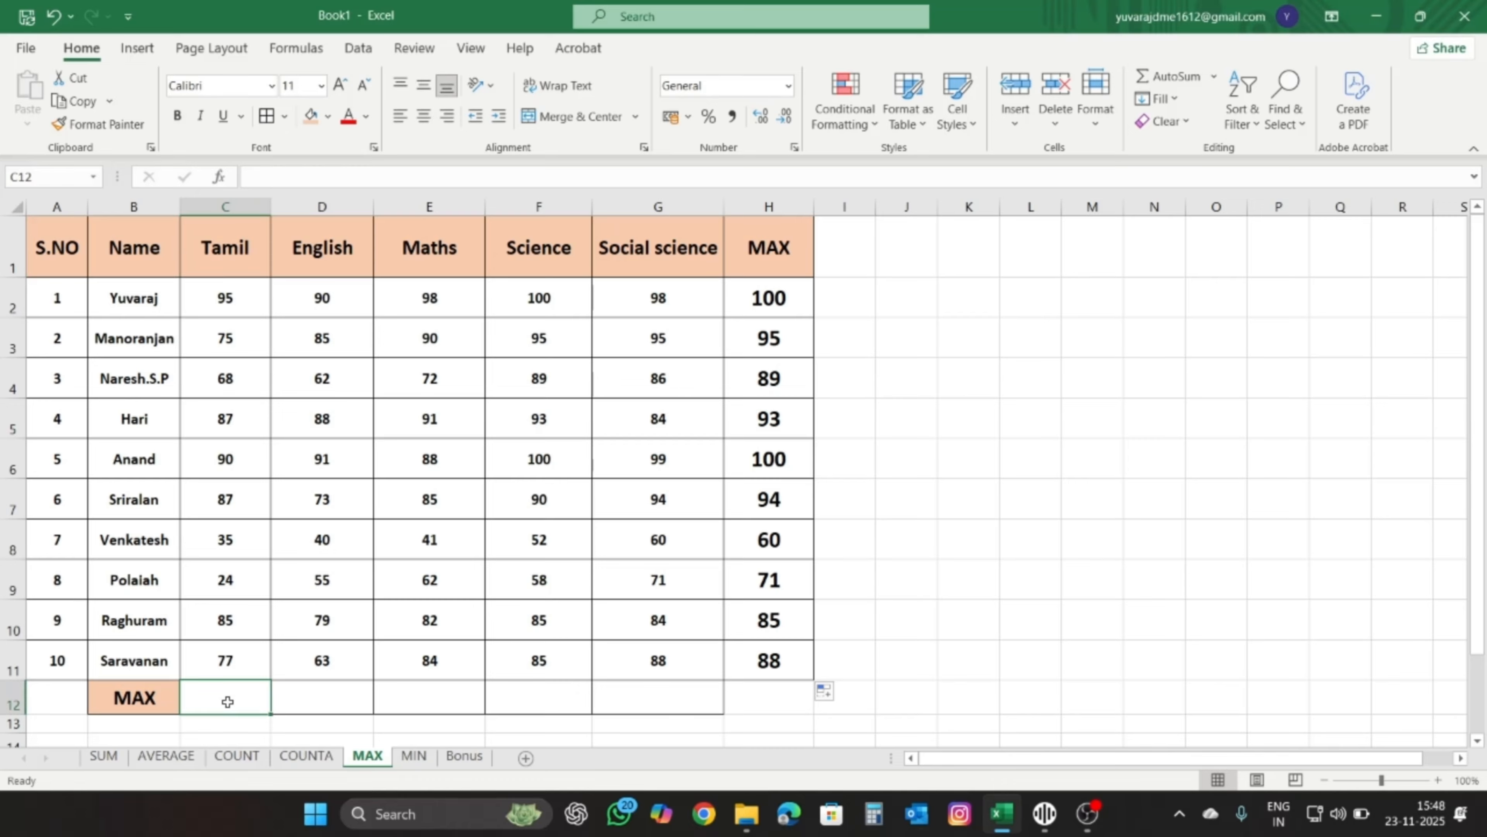
text(=ma)
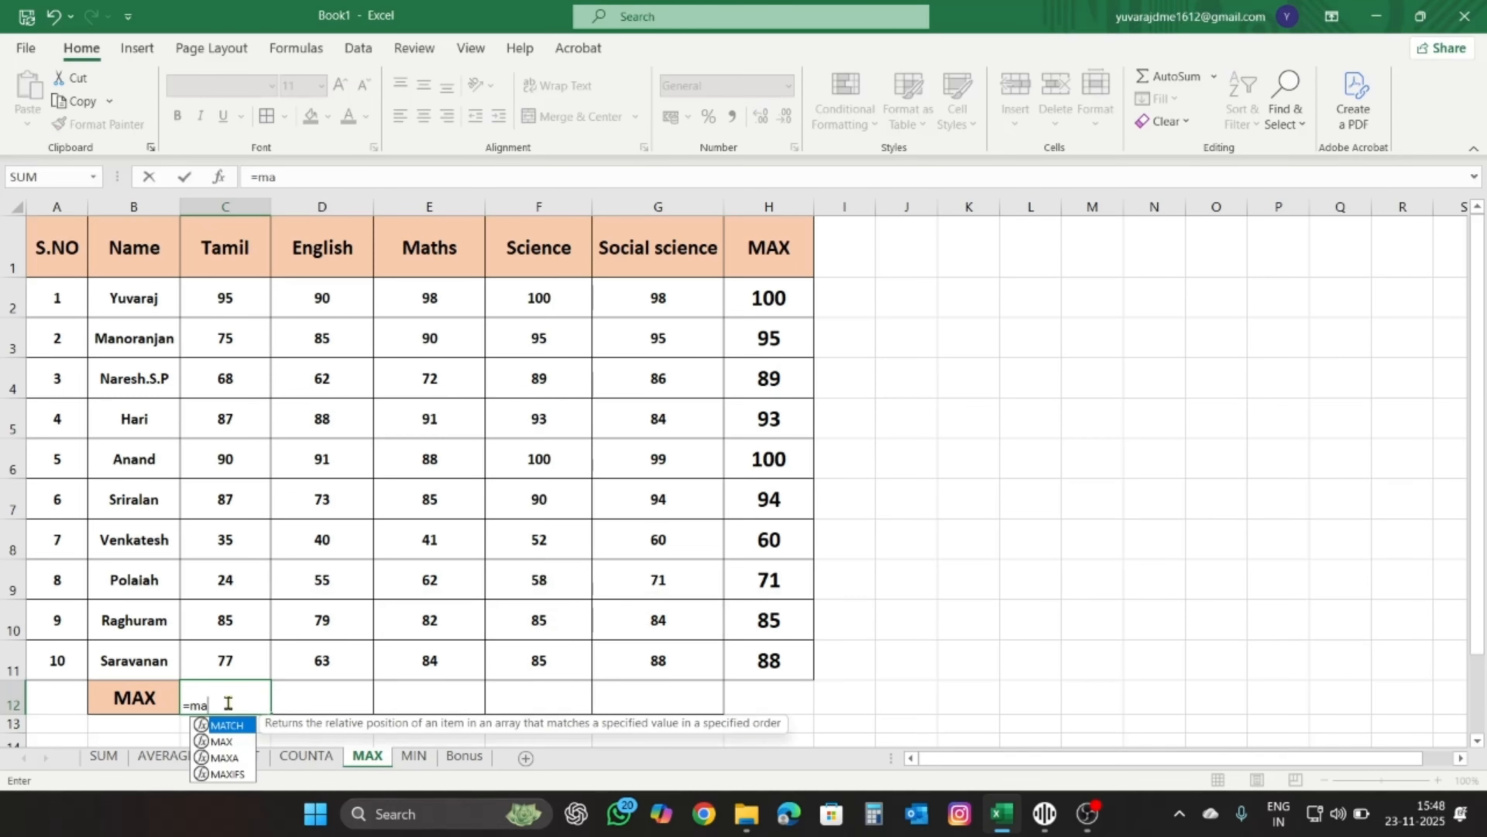
text(x()
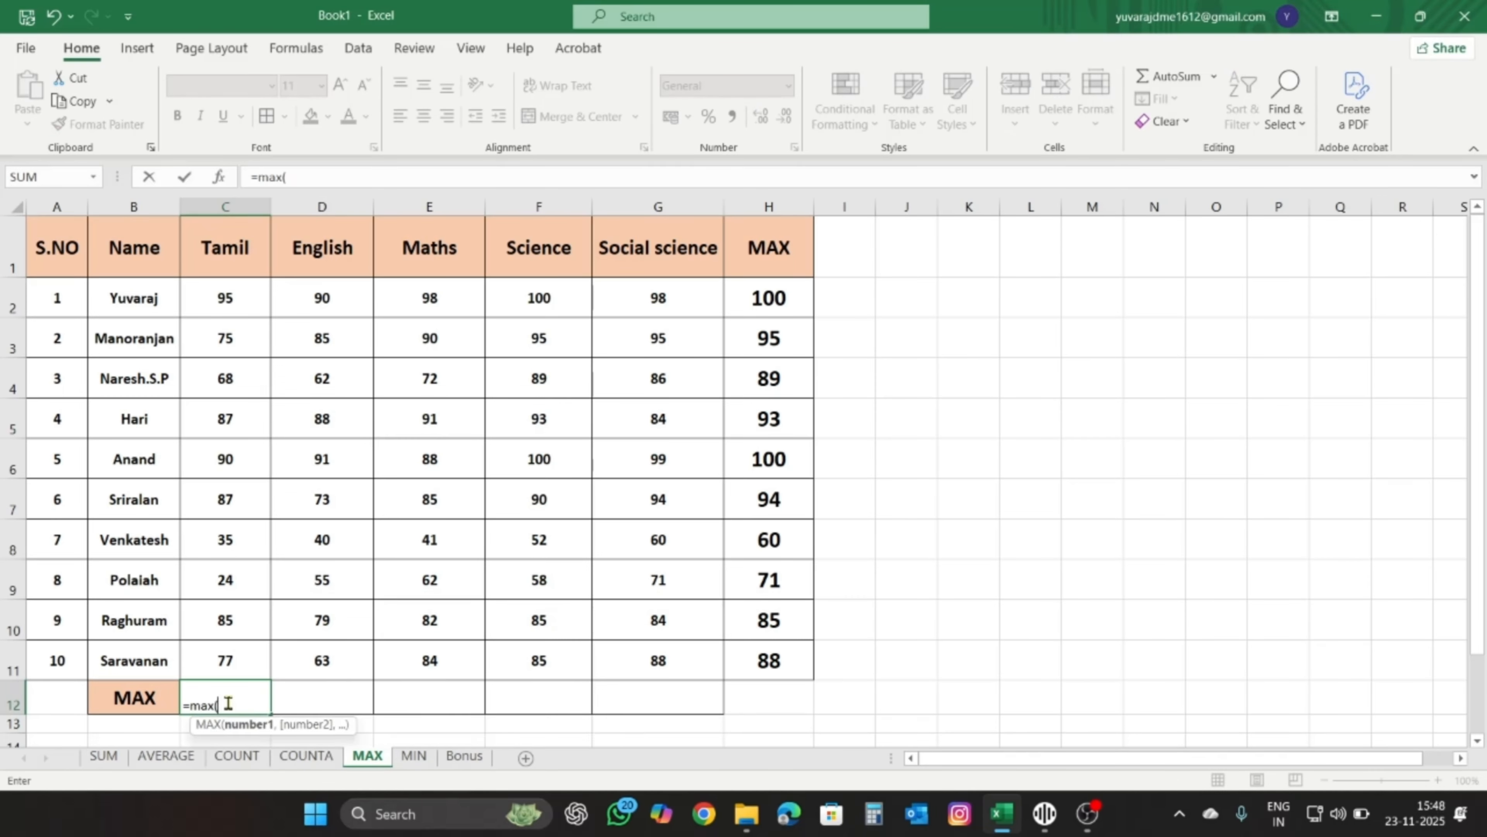
drag(226, 297, 238, 661)
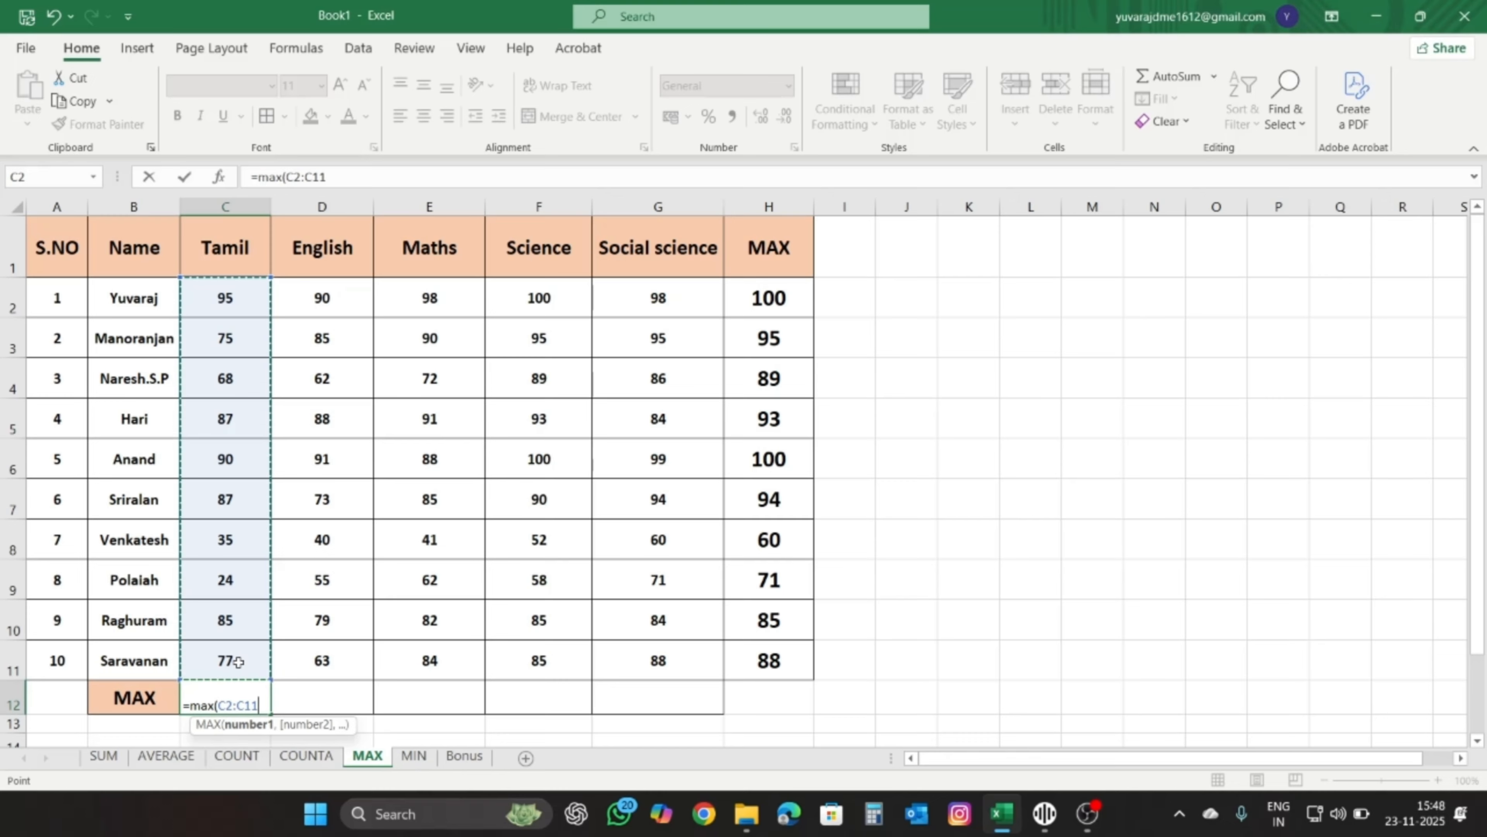
text())
key(Return)
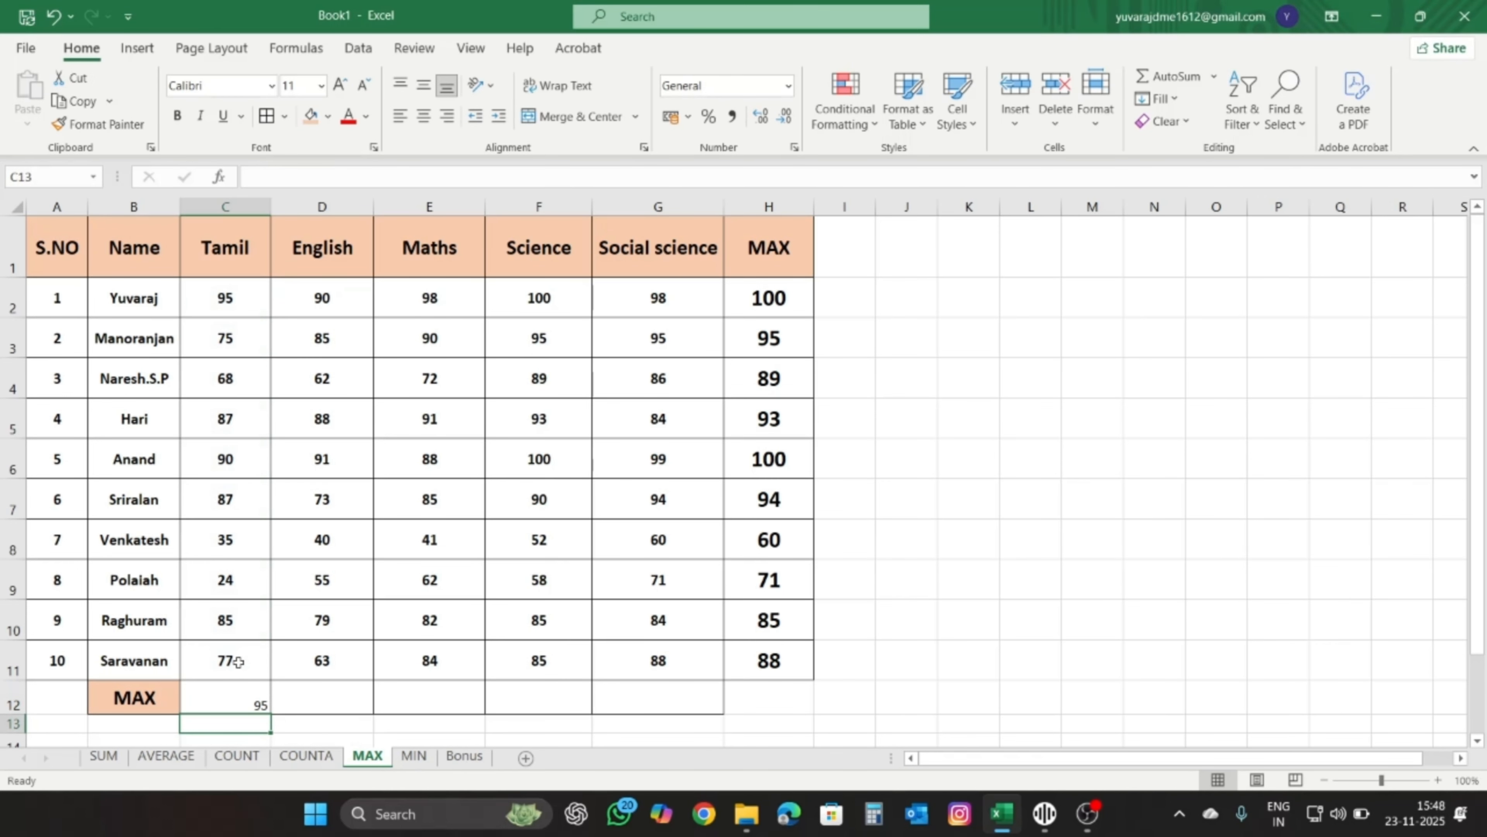
- Compare the Tamil MAX result in C12 with the first student's mark, and format C12 as bold, size 18 and centred
click(239, 702)
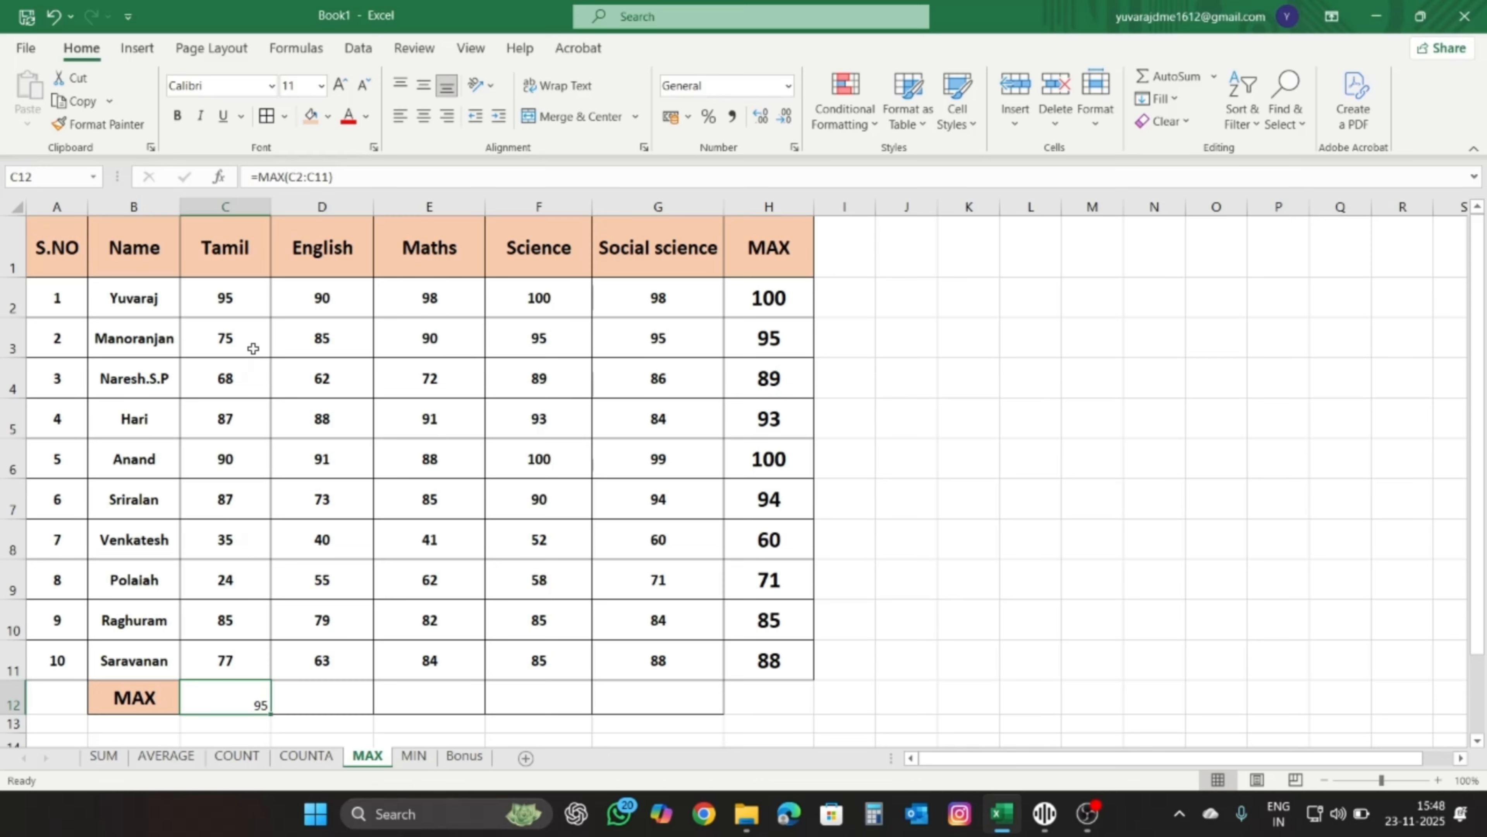
click(217, 296)
click(145, 307)
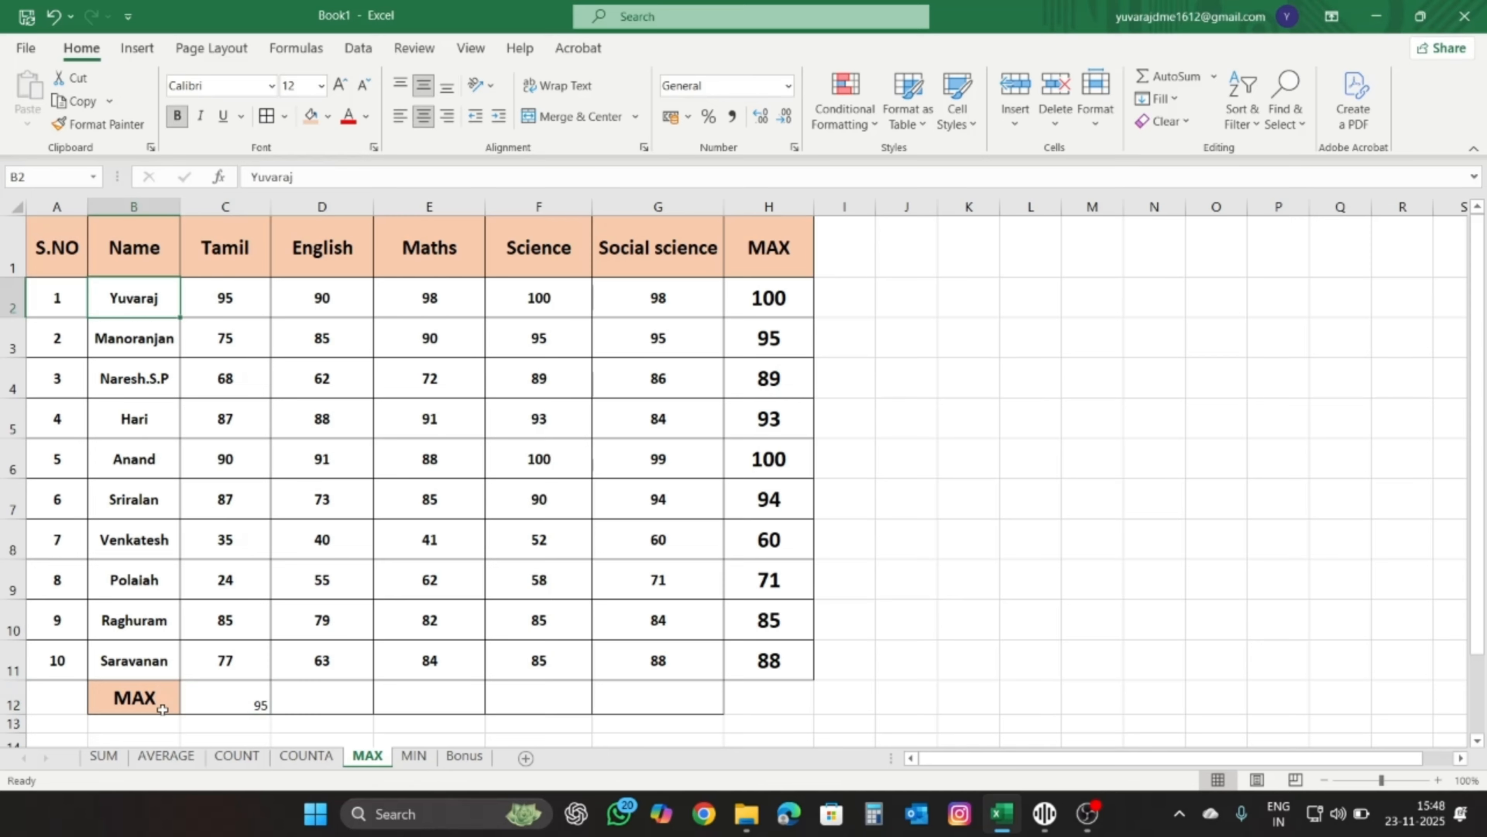
click(251, 700)
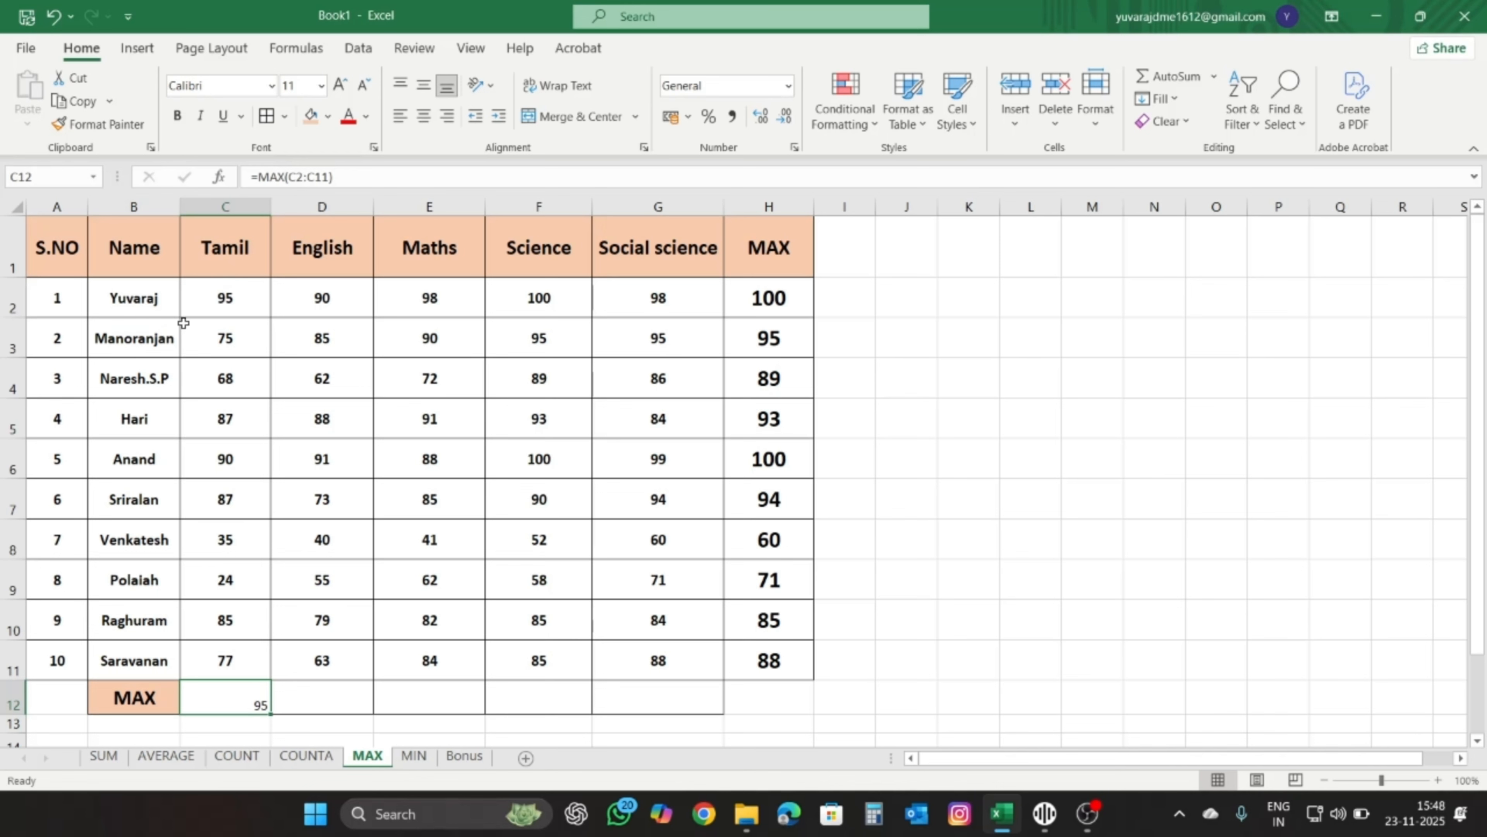
click(262, 689)
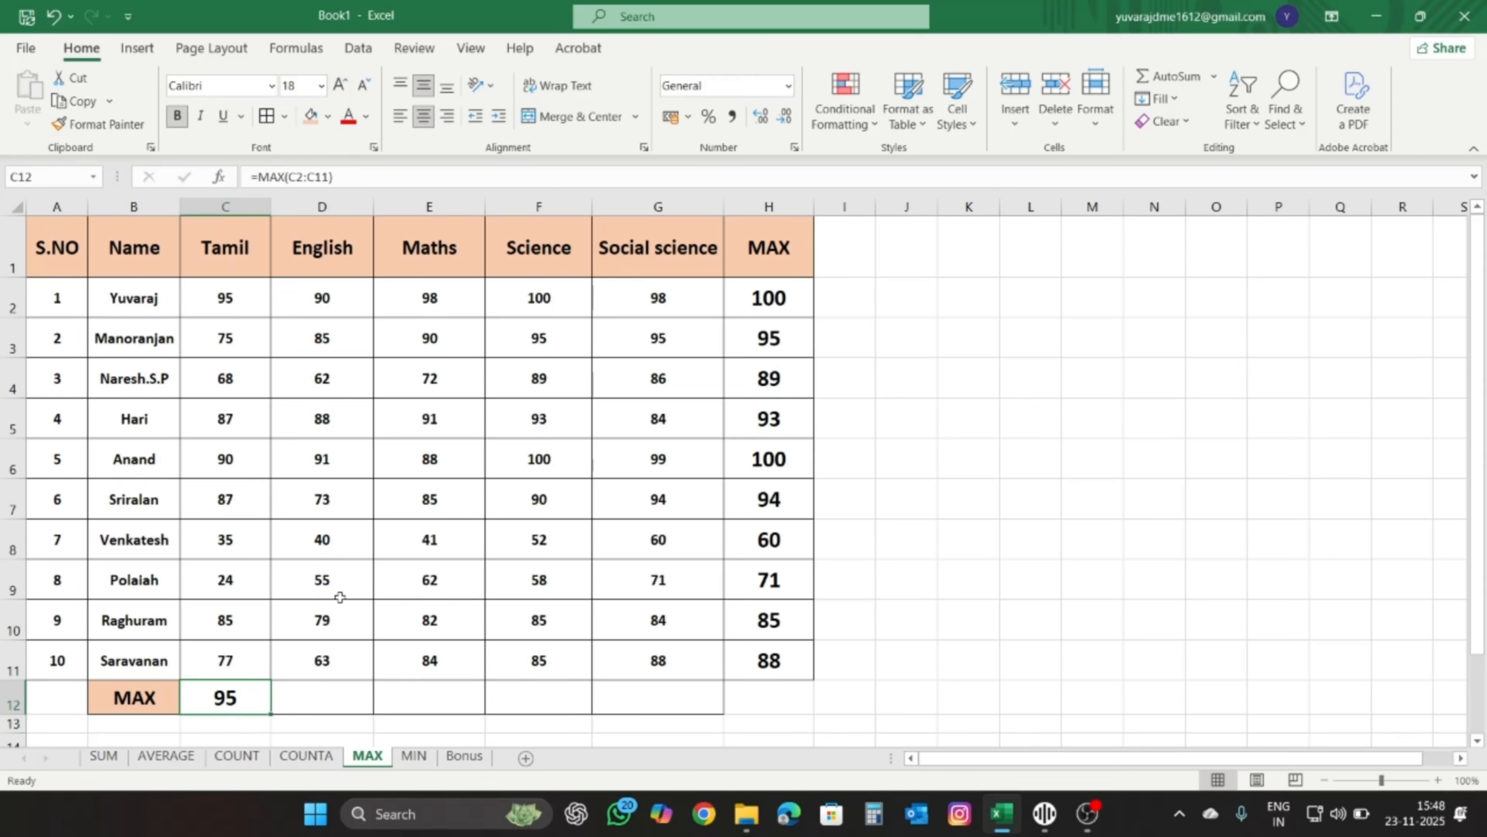
- Fill the MAX formula from C12 across to the Social science column in G12, and compare the Science result with the mark in F6
drag(270, 714, 684, 717)
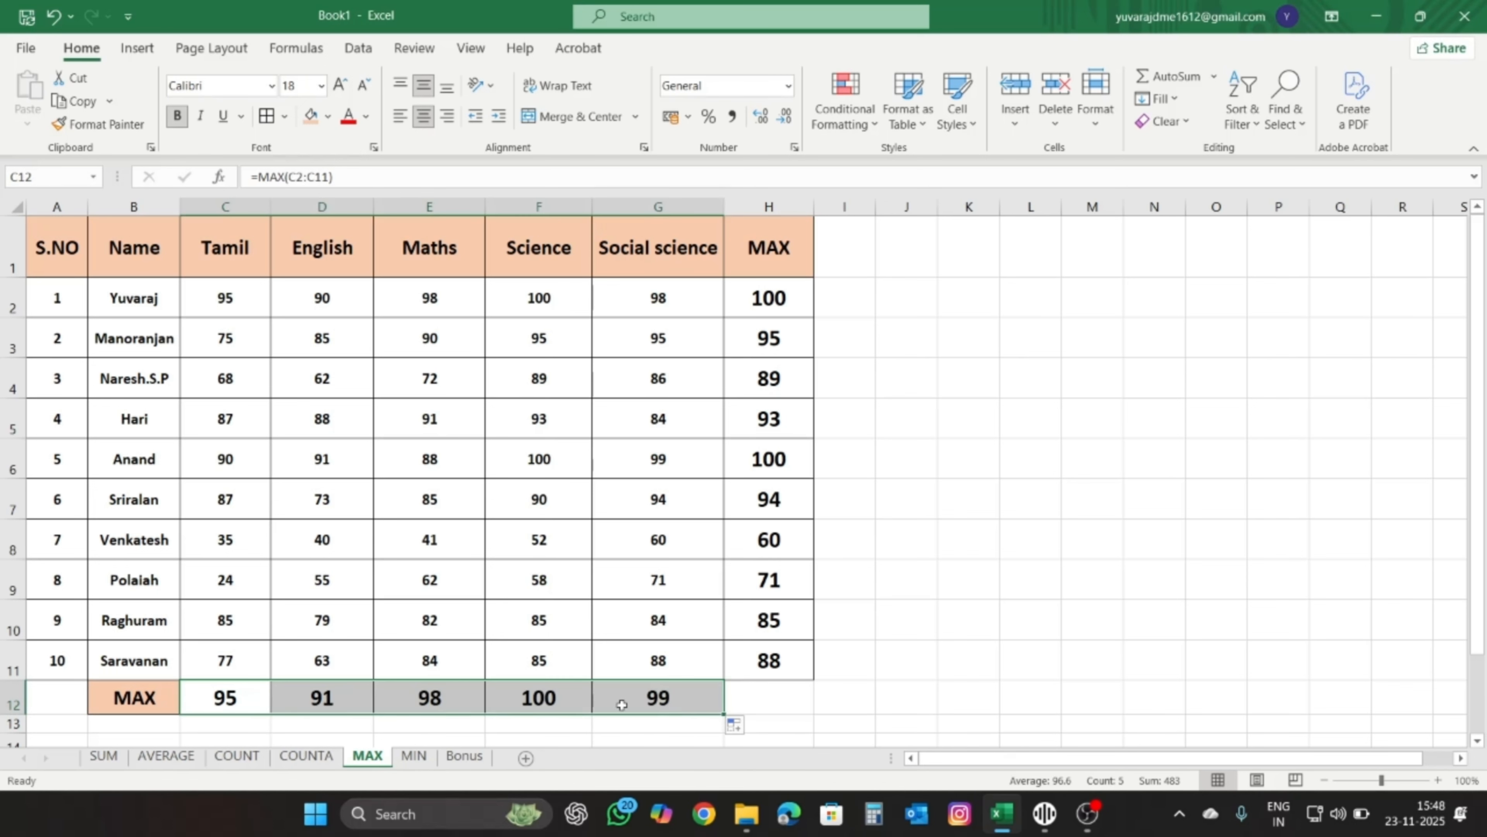
click(538, 451)
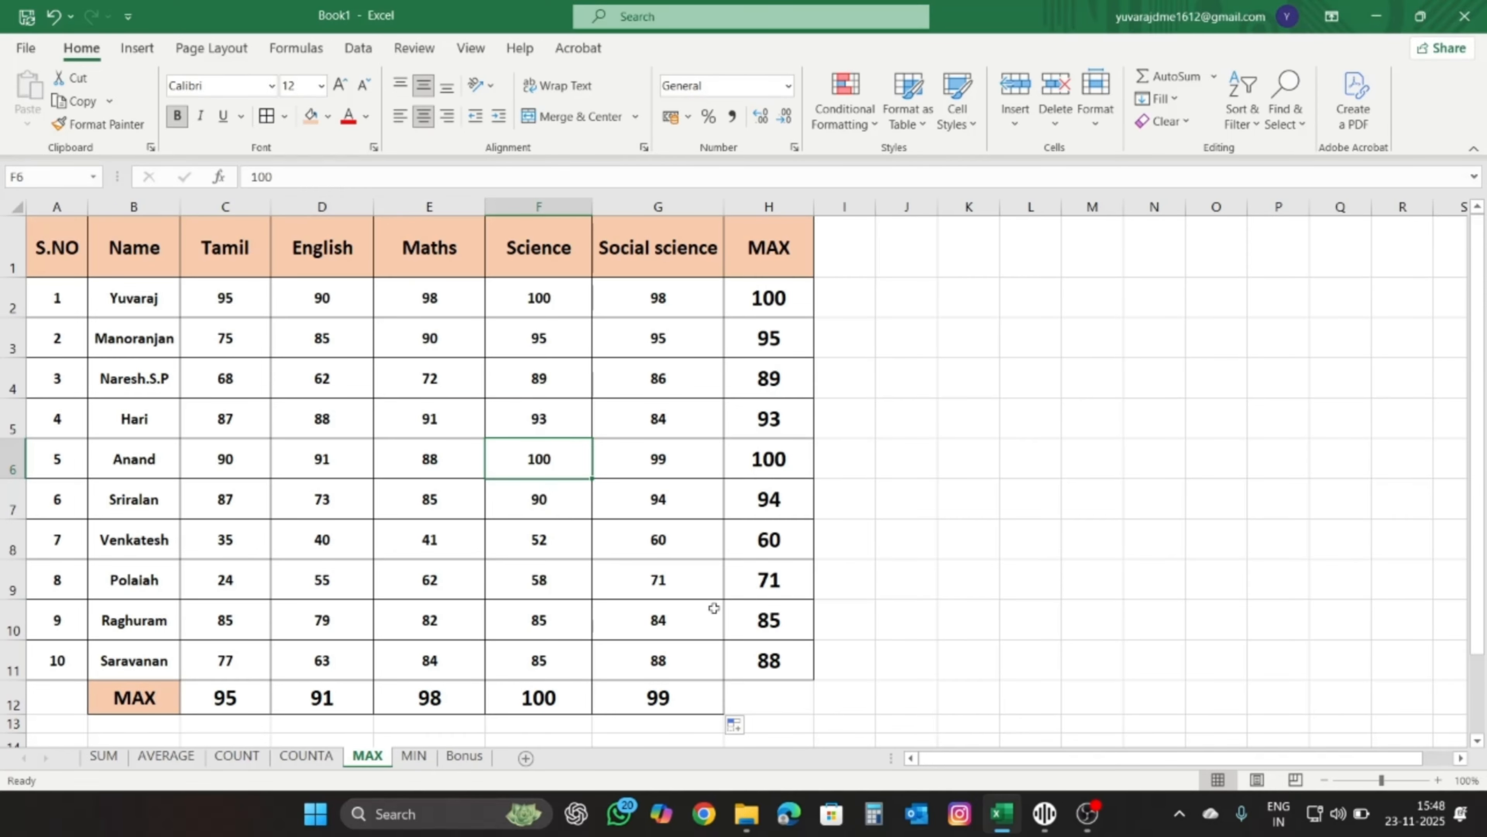
click(553, 693)
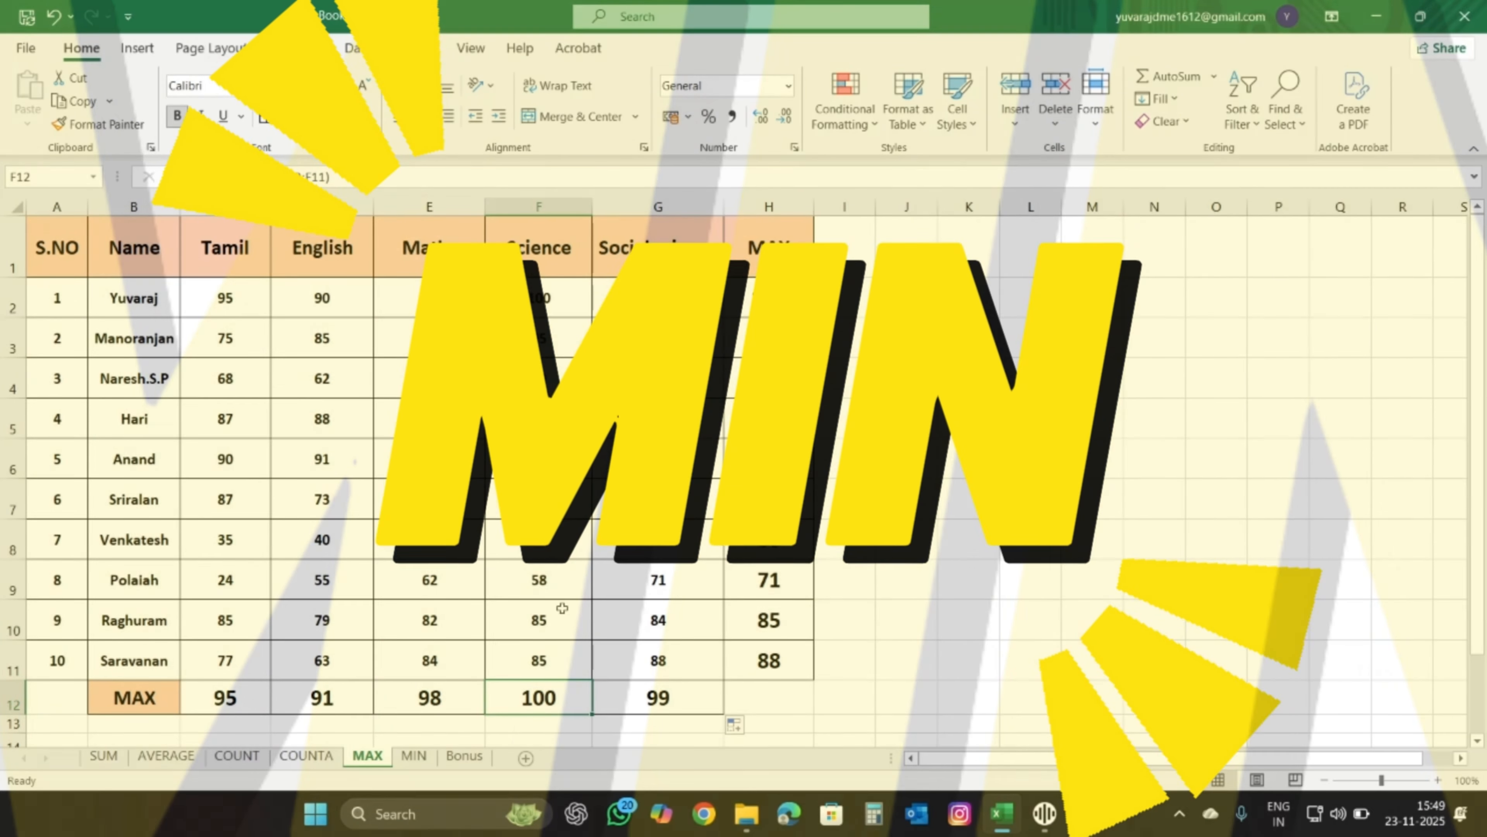
- Open the MIN worksheet and examine the first student's subject marks in C2:G2 together with the MIN cell H2
click(413, 756)
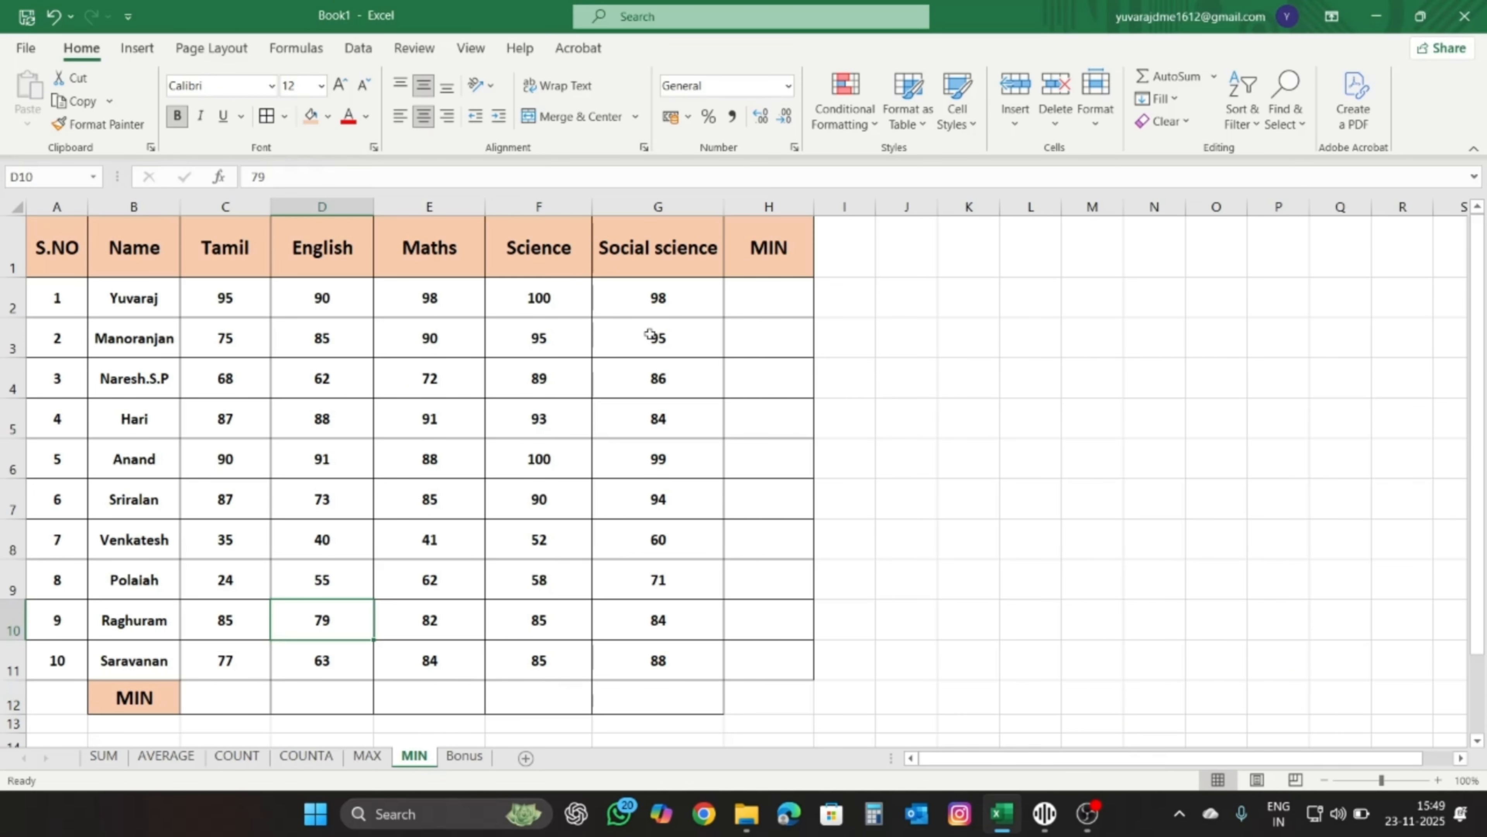
click(770, 302)
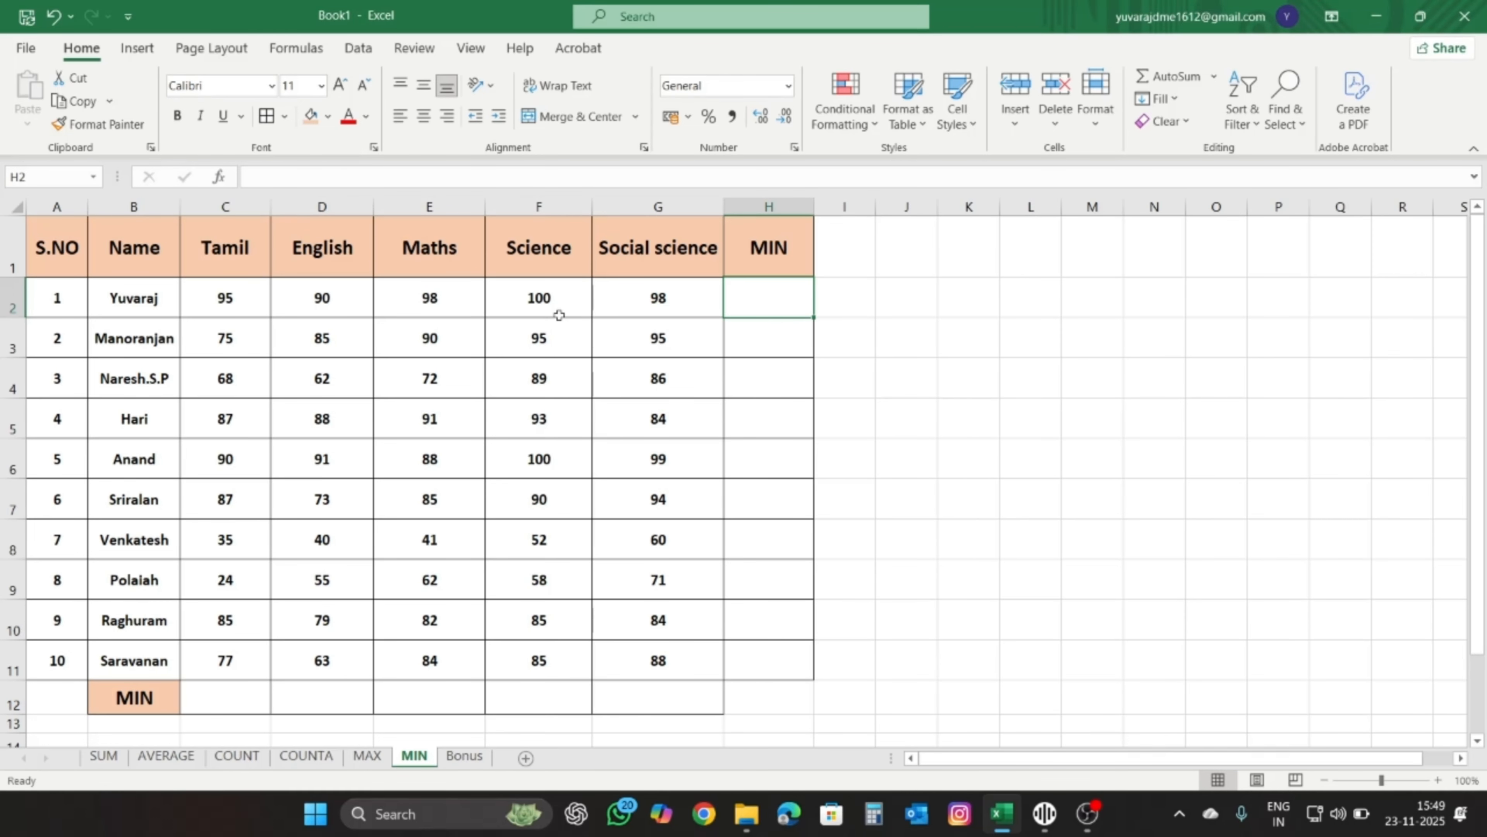
click(680, 304)
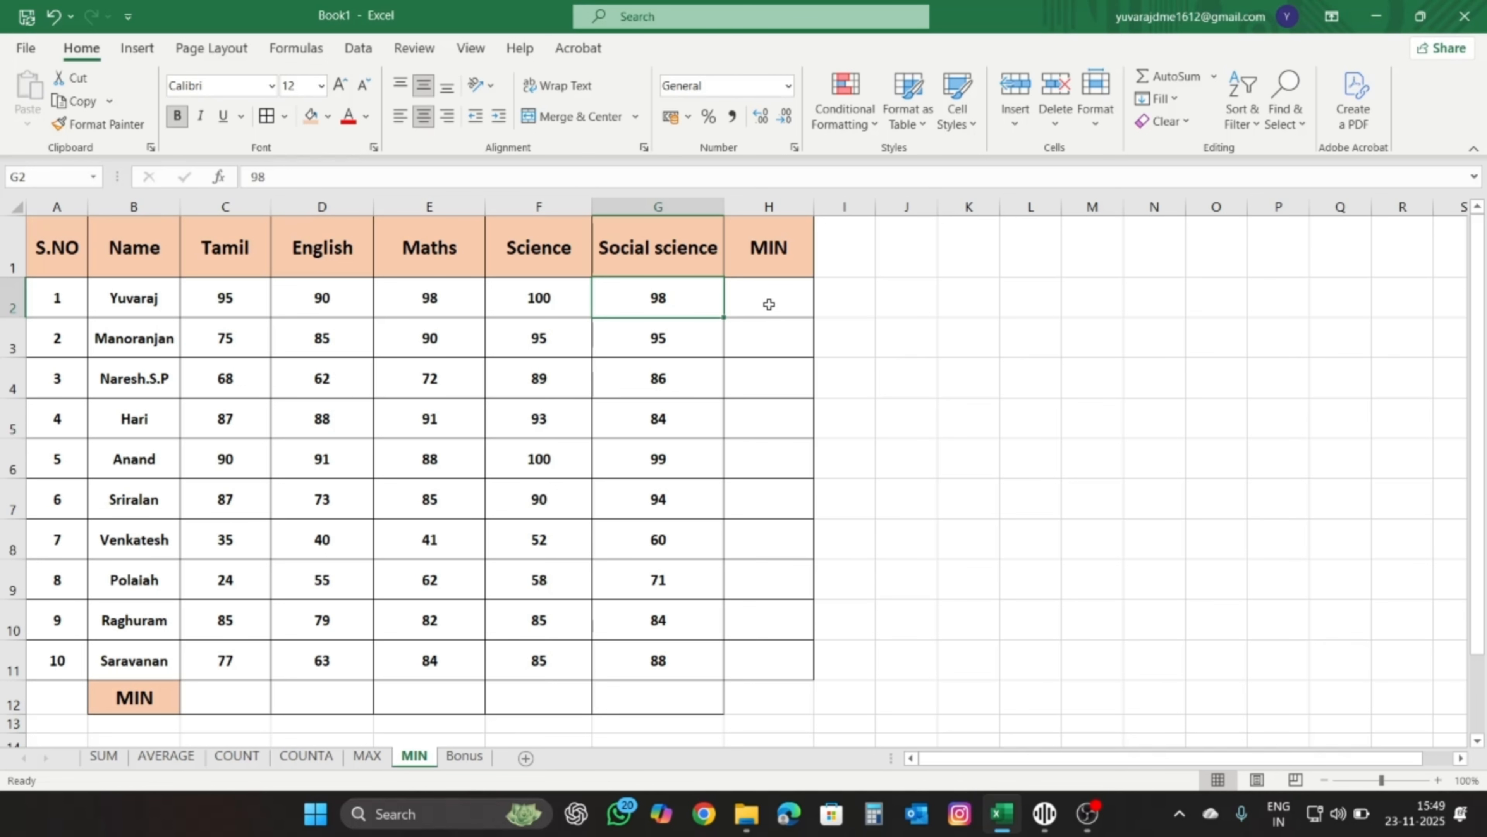
click(769, 304)
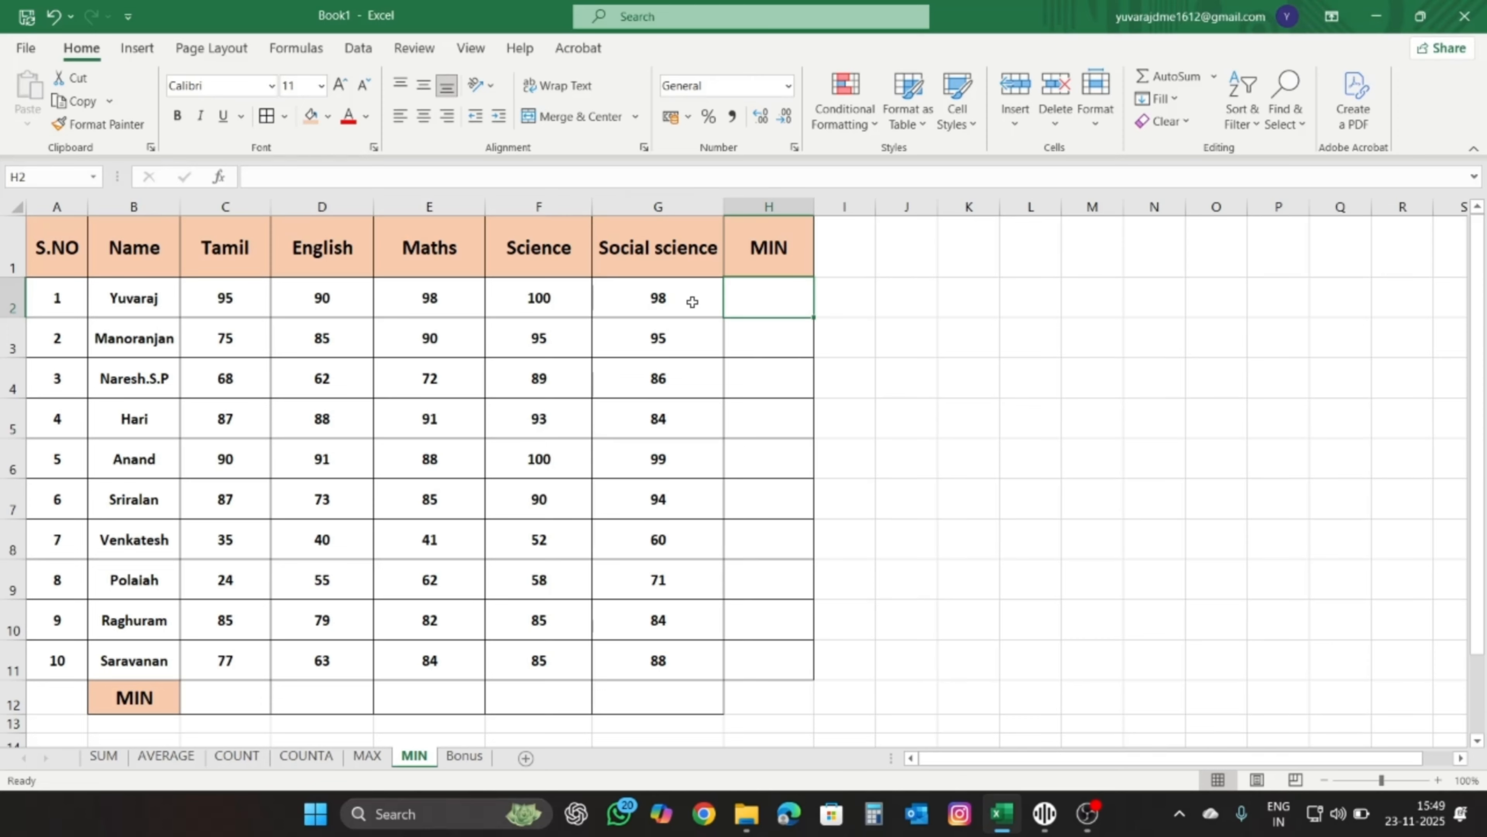
key(Up)
click(778, 290)
click(158, 288)
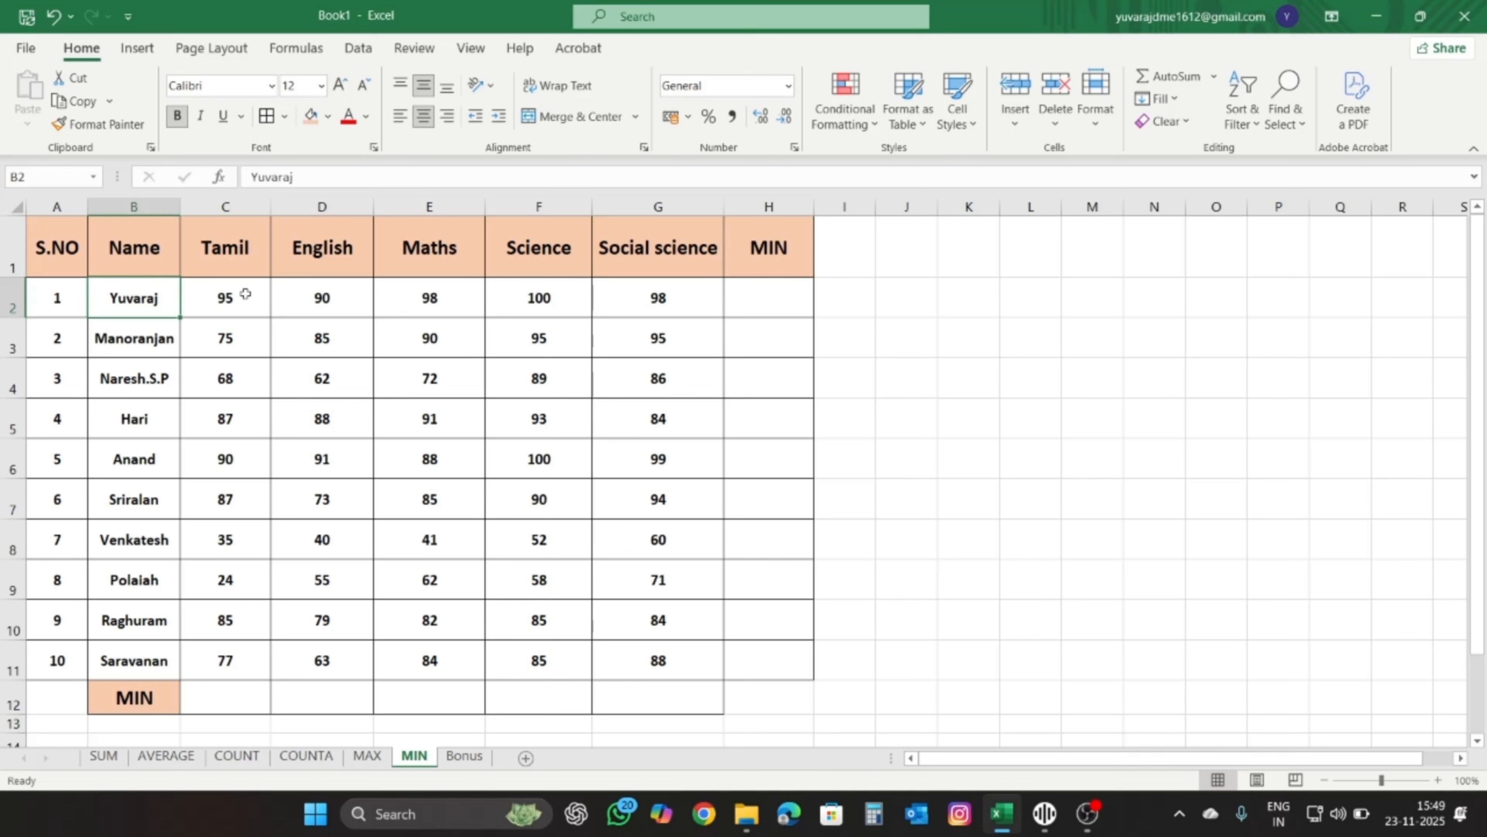
drag(242, 292, 639, 300)
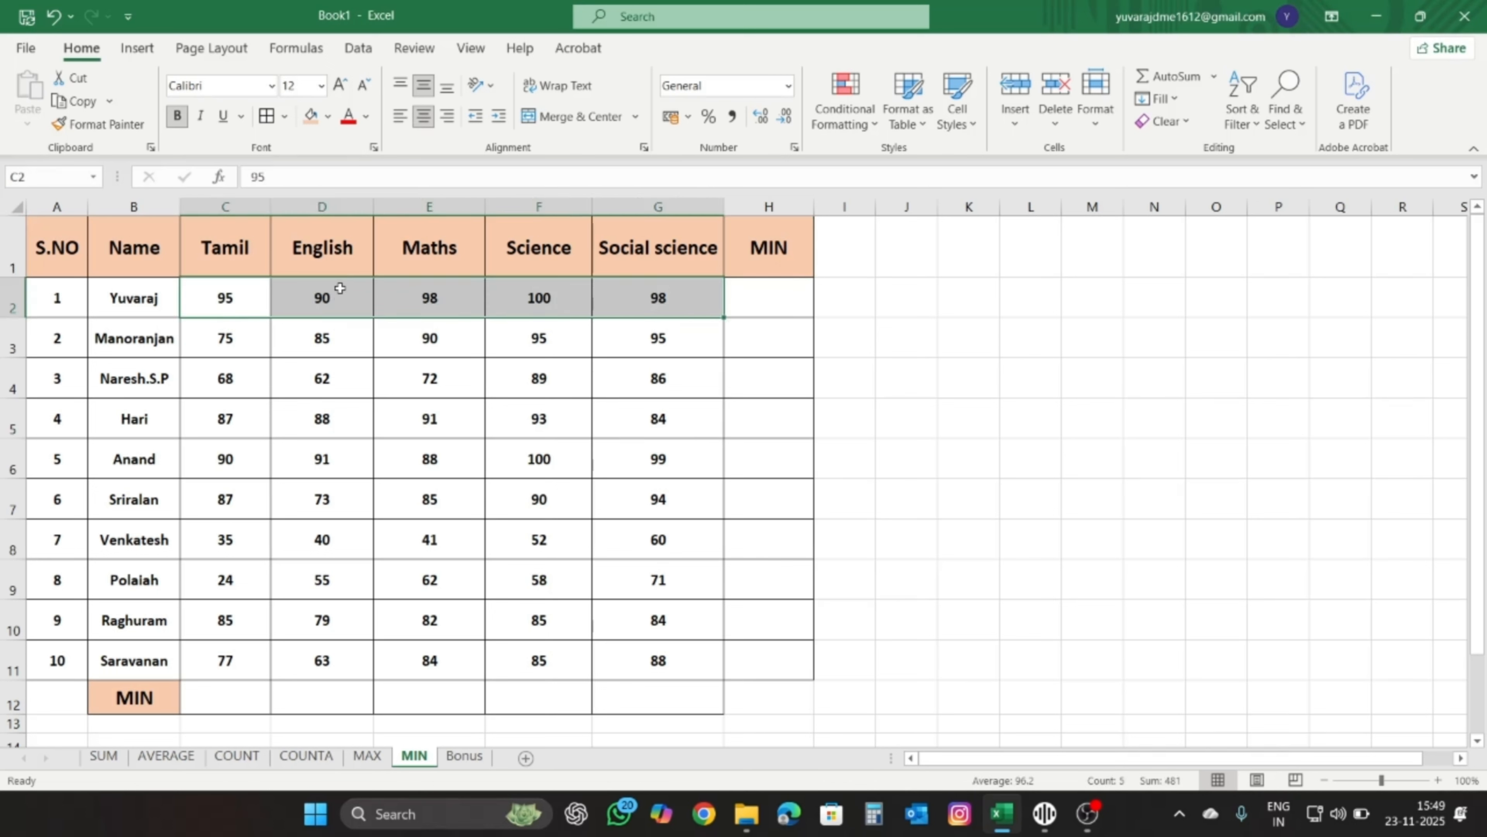
- Find the first student's lowest mark in H2 with the formula =MIN(C2:G2)
click(757, 301)
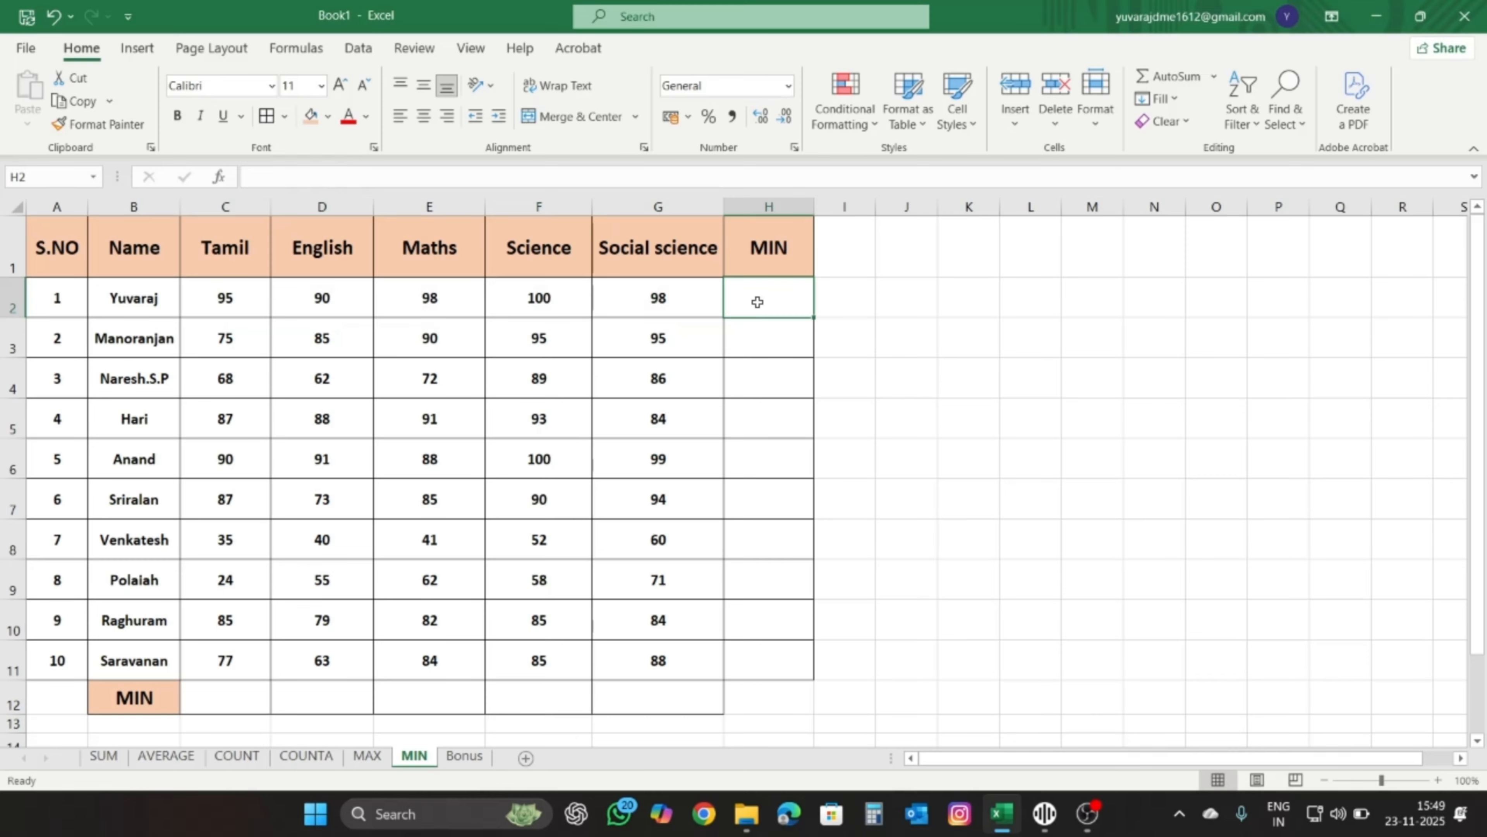
text(=)
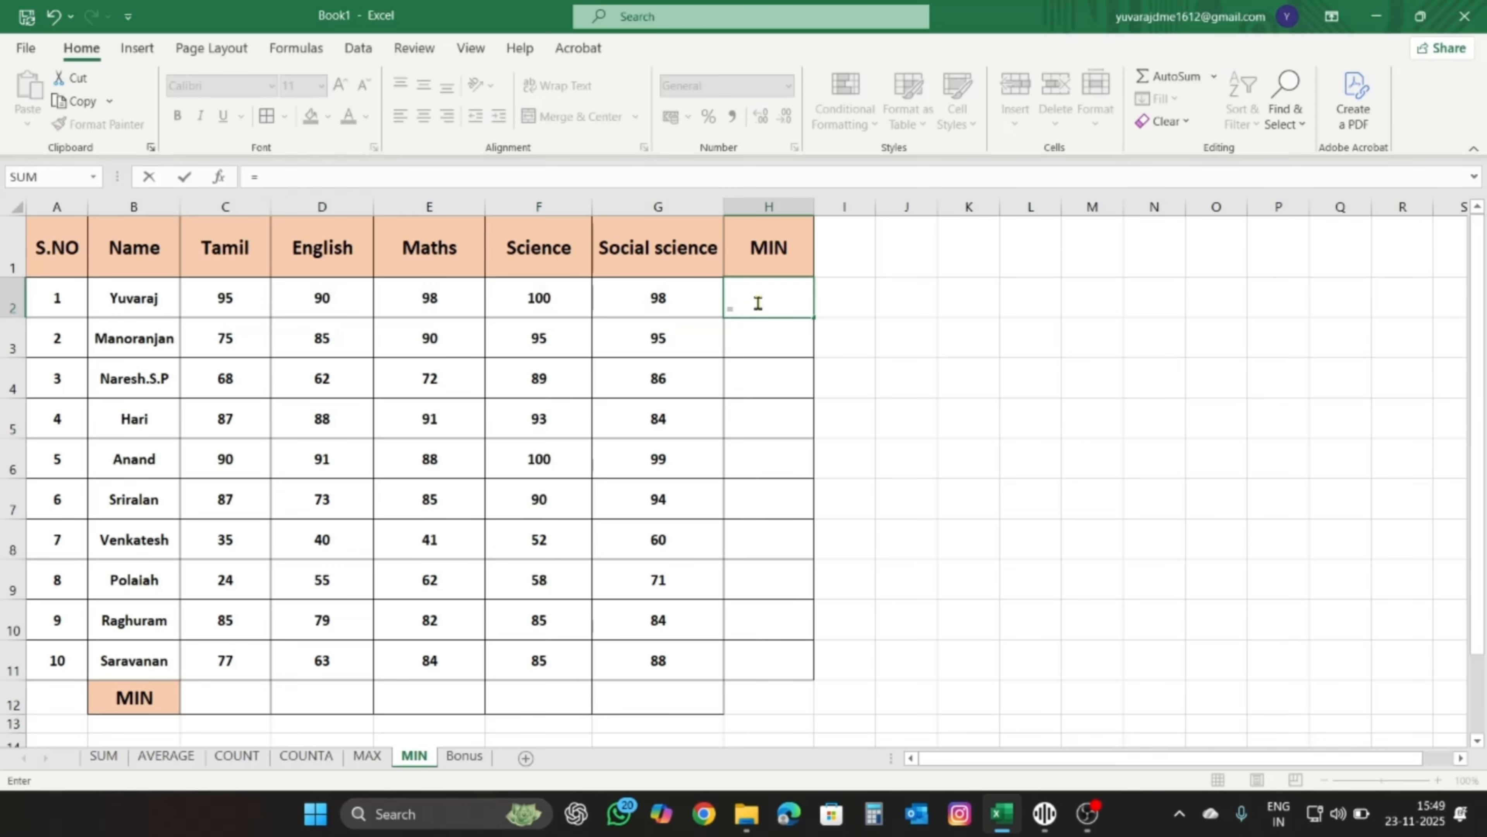
text(min)
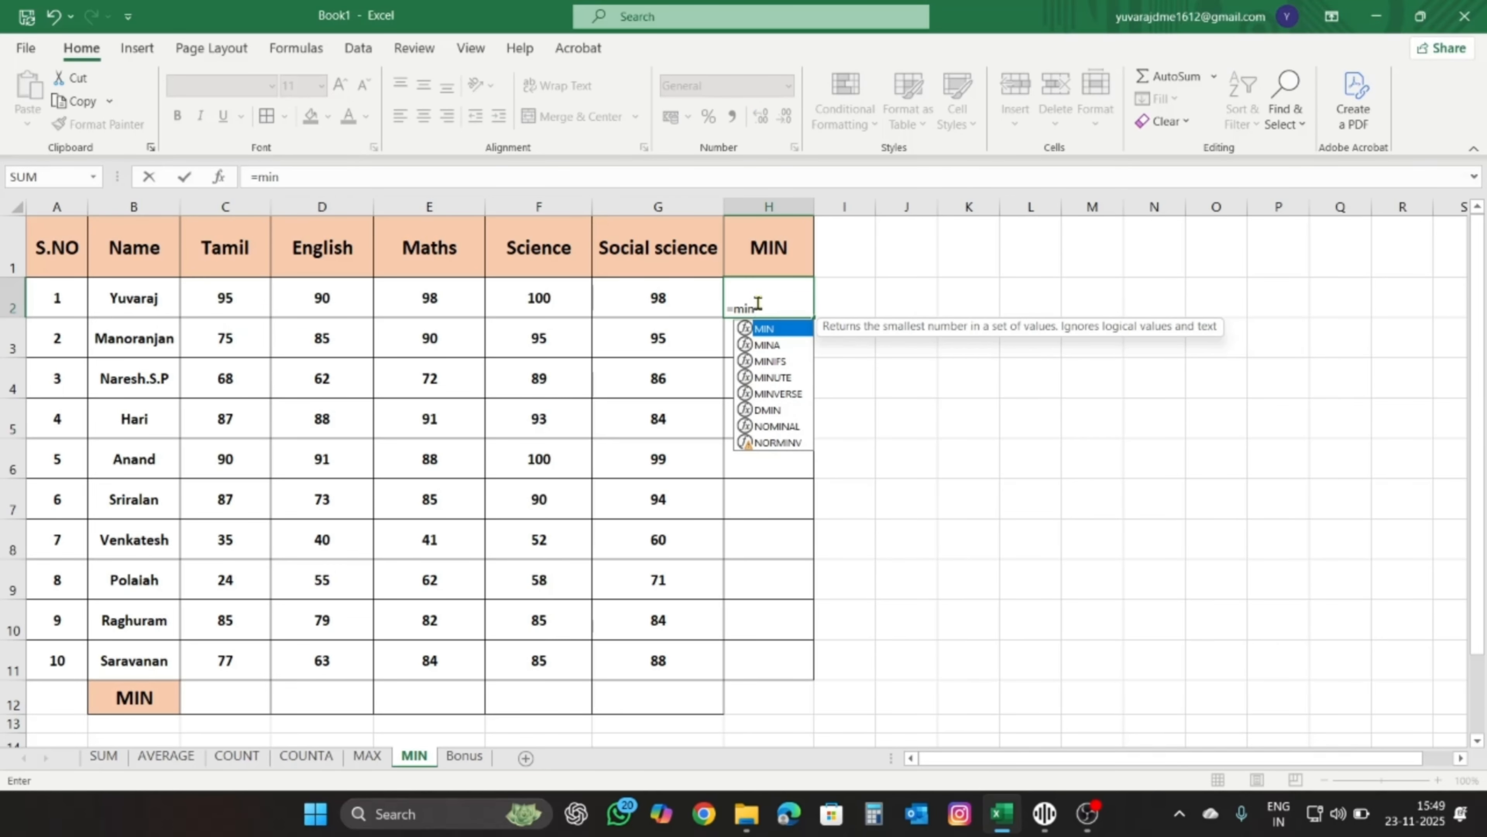
text(()
drag(235, 294, 654, 285)
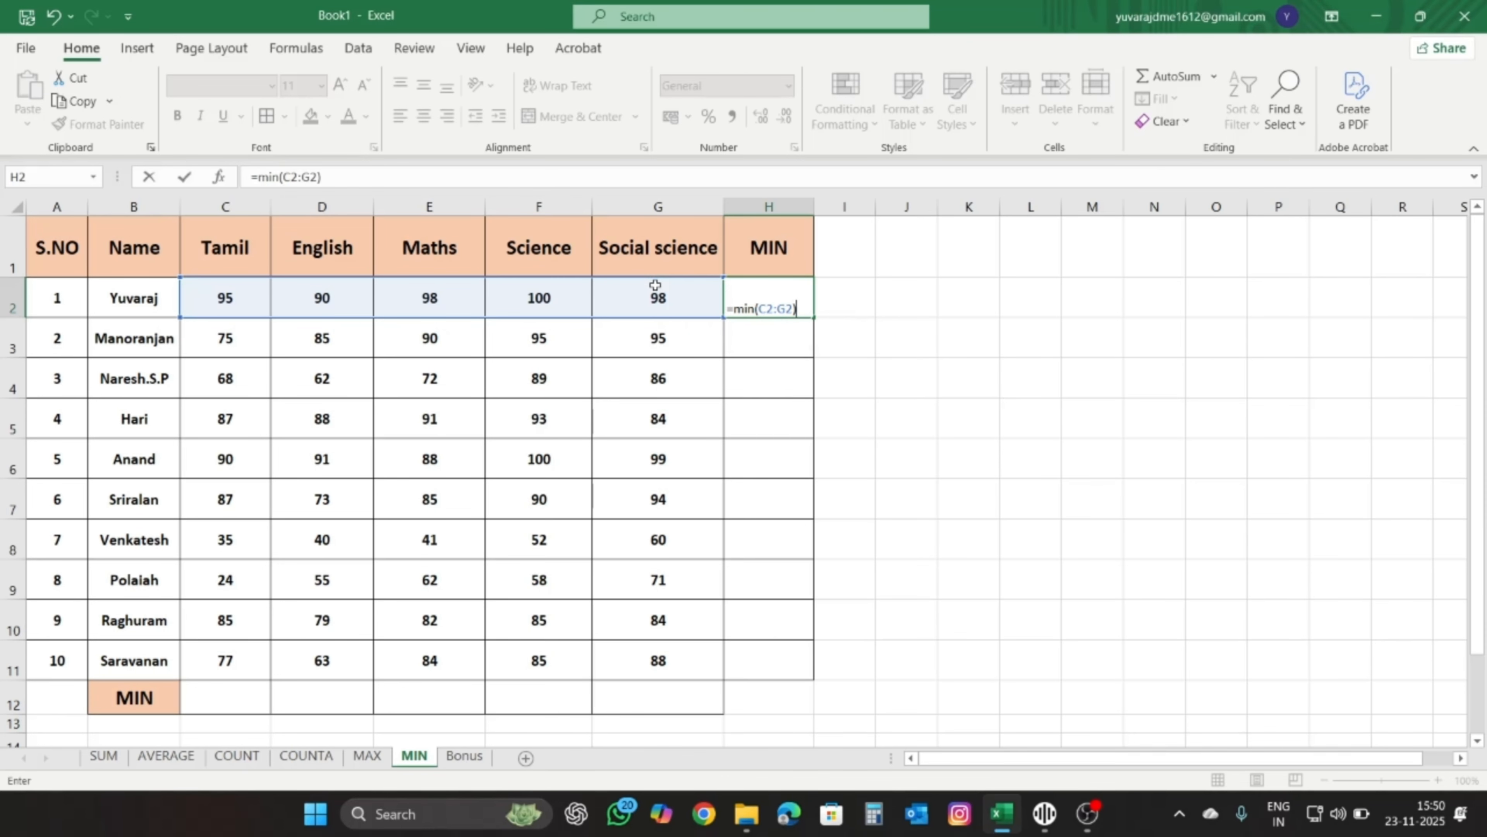
key(Return)
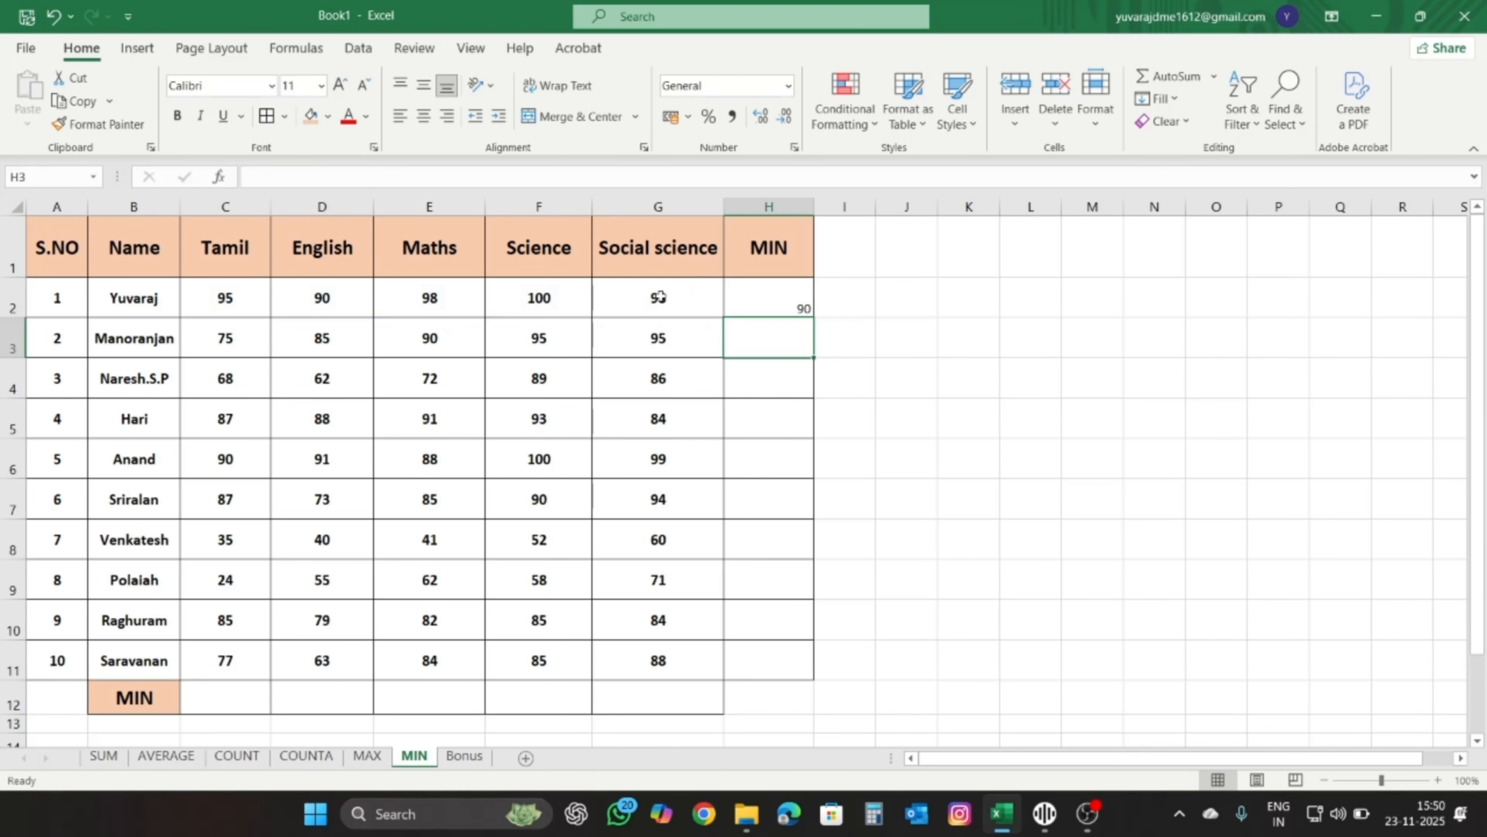
- Format the MIN result in H2 as bold, size 20 and horizontally centred, and fill its formula down to H11
click(748, 307)
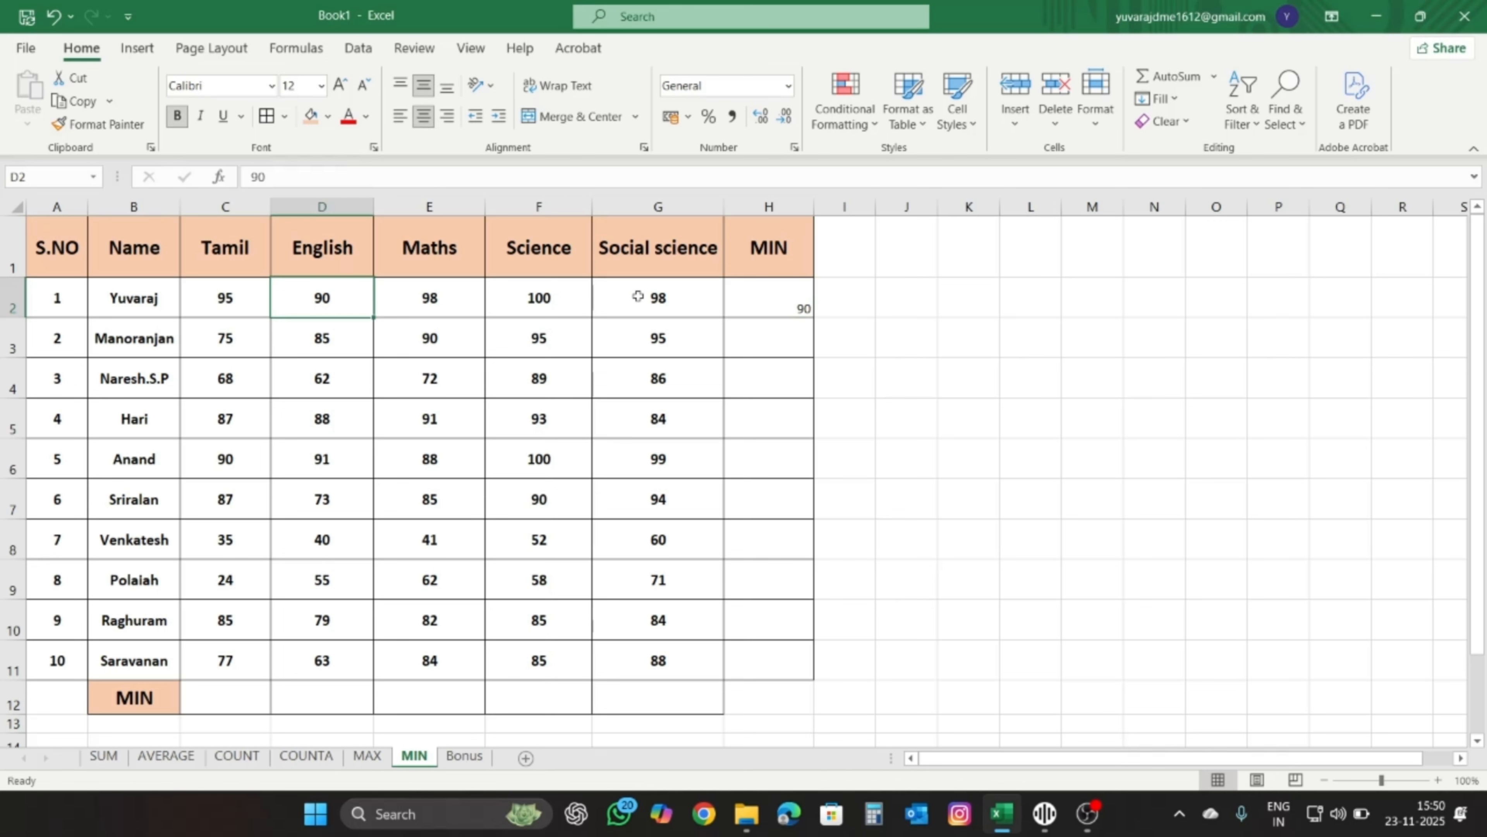
click(426, 118)
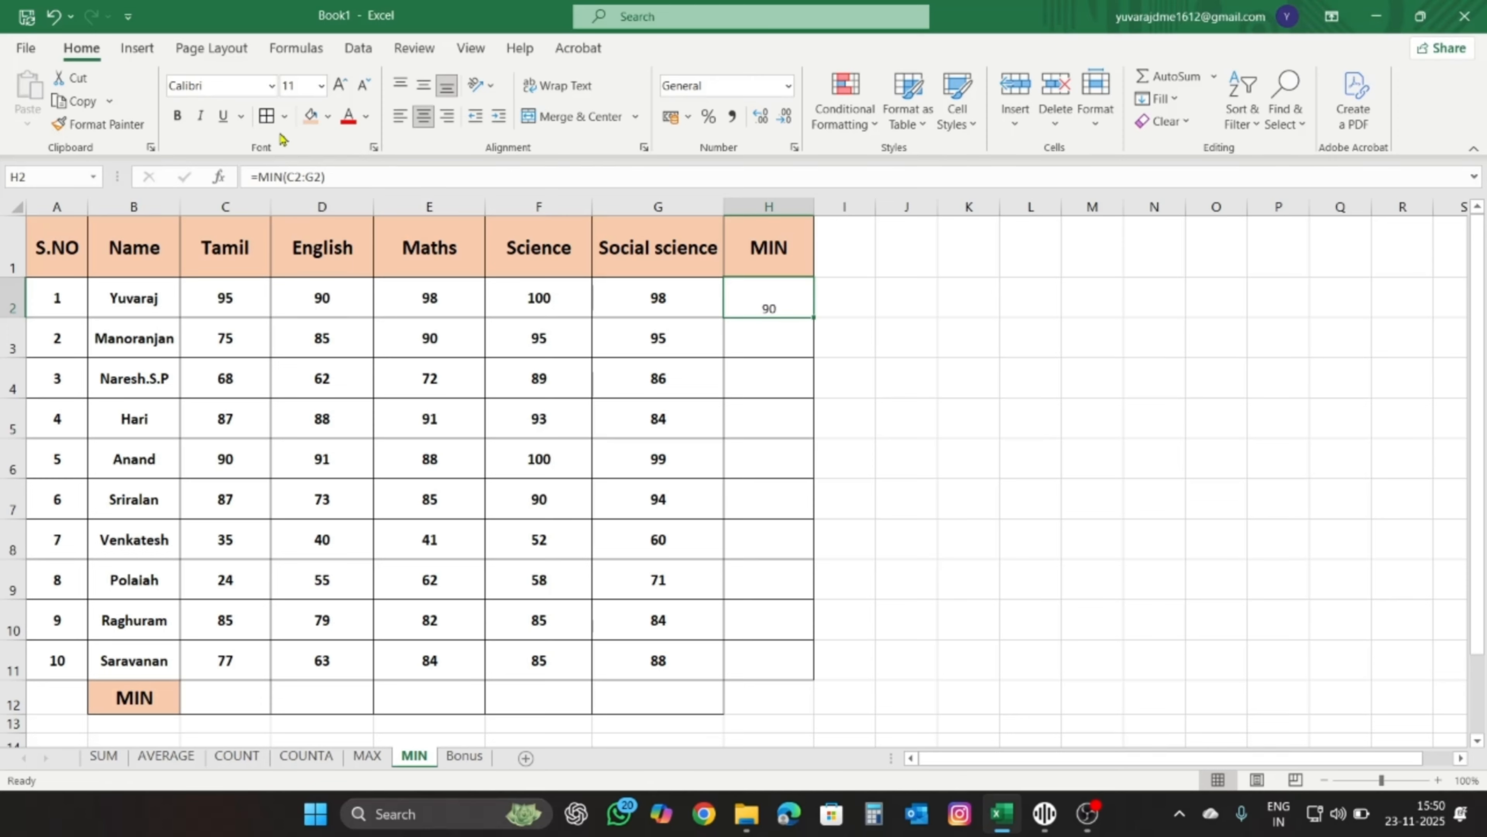
click(177, 115)
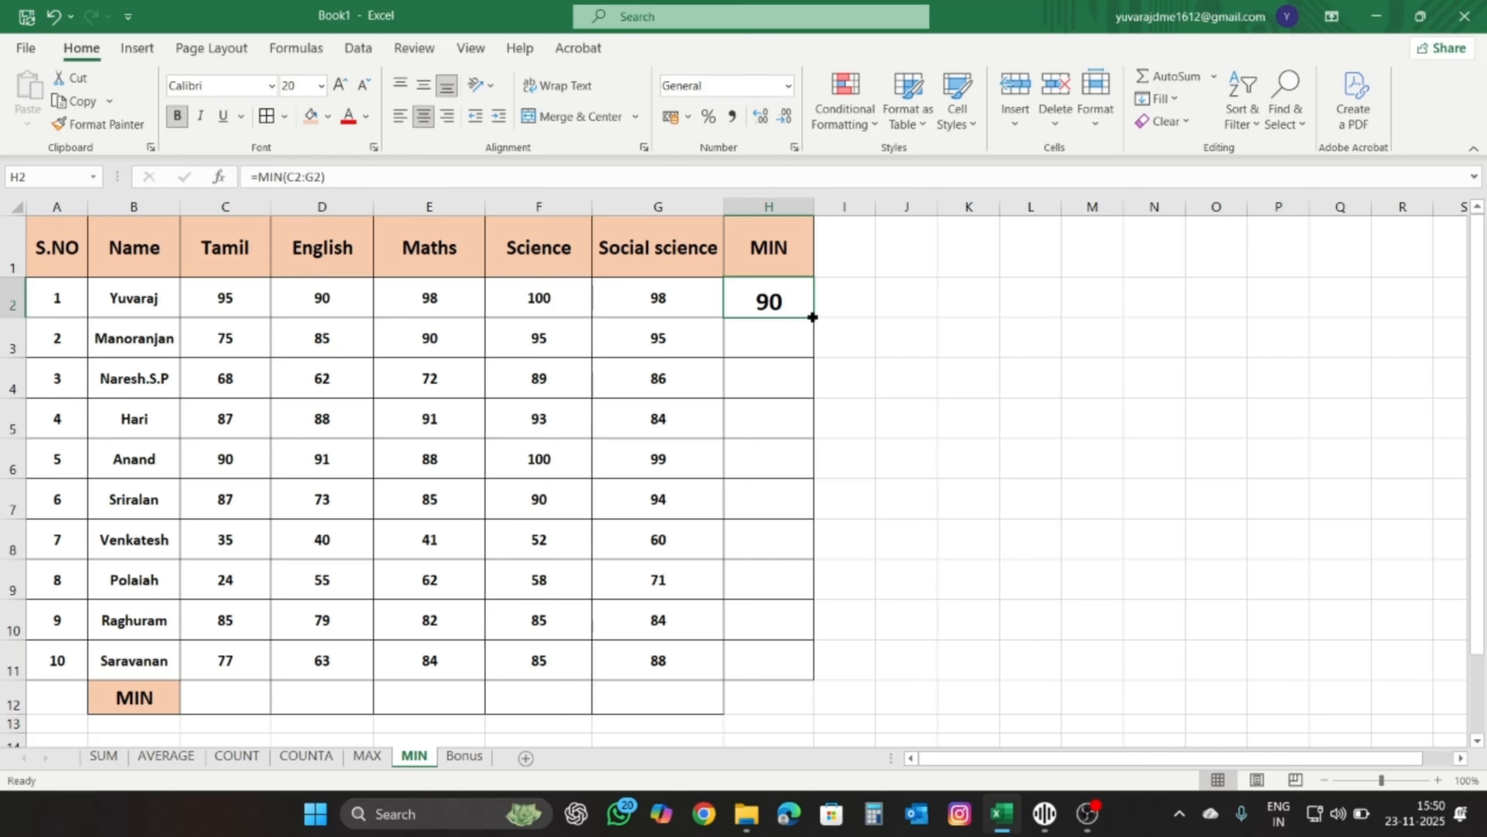
drag(814, 317, 819, 666)
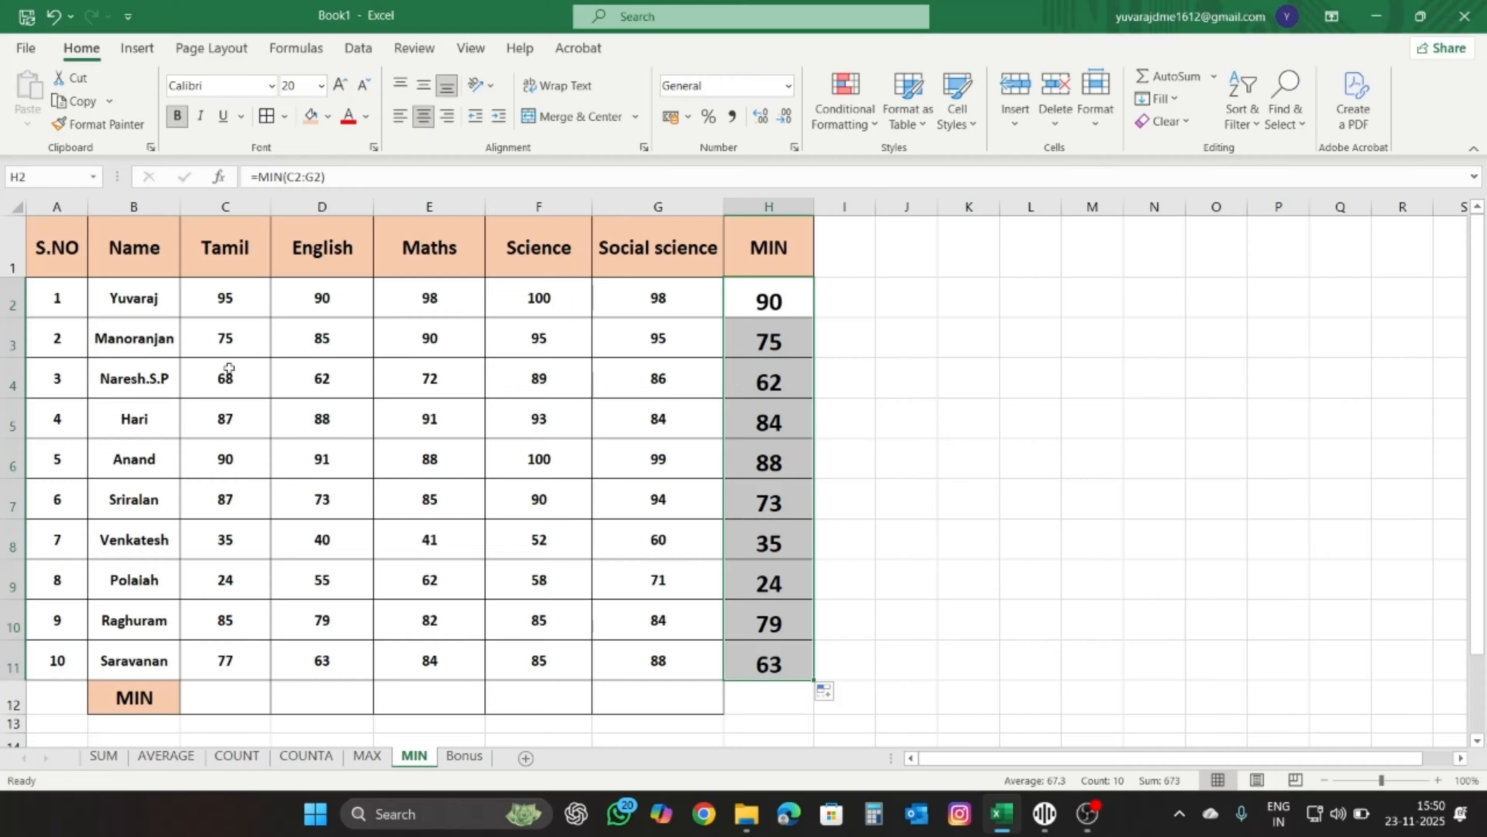
- Find the lowest Tamil mark in C12 with the formula =MIN(C2:C11)
click(221, 701)
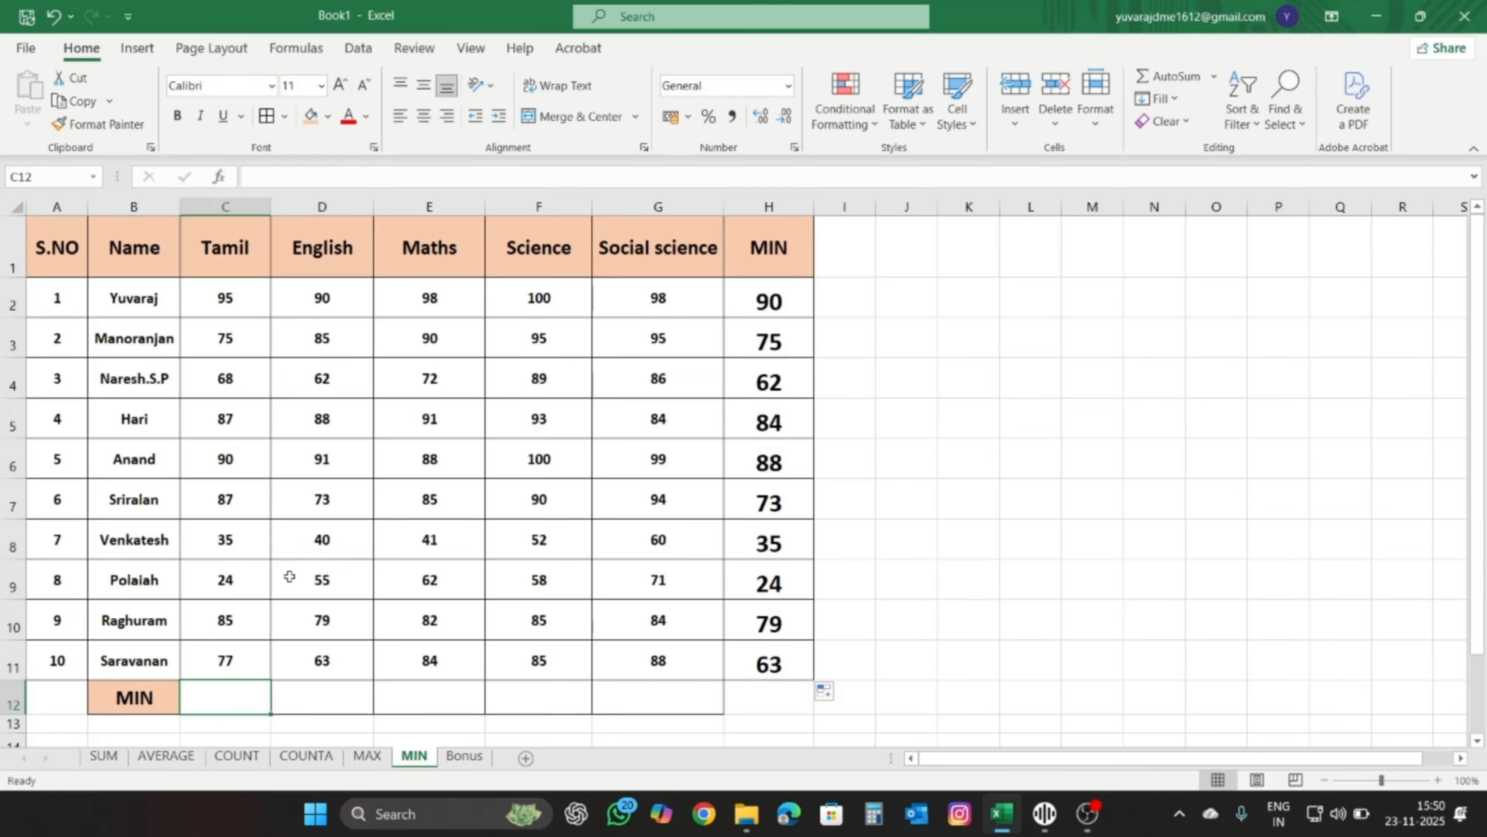
text(=)
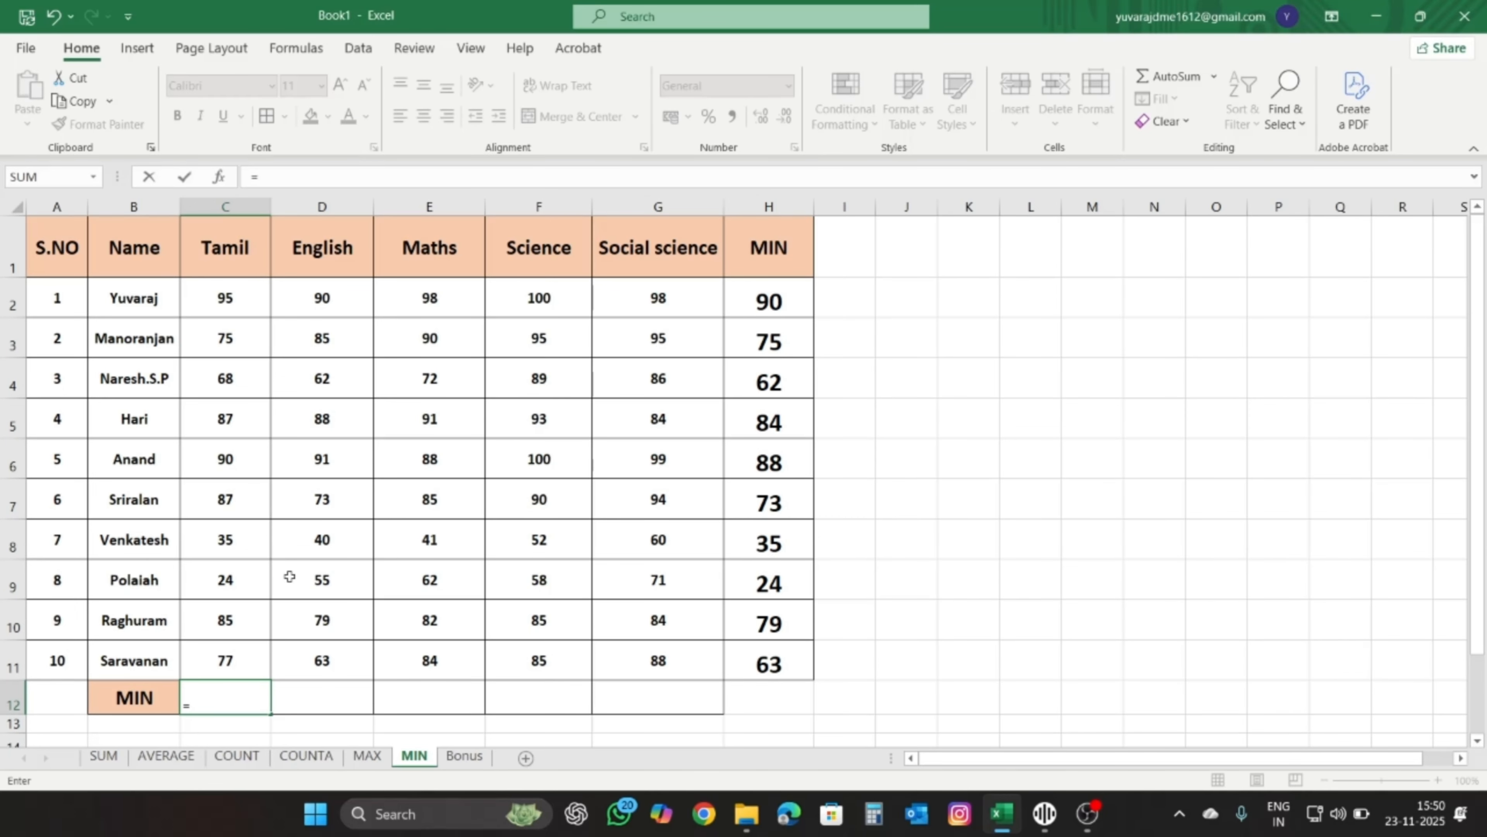
text(min()
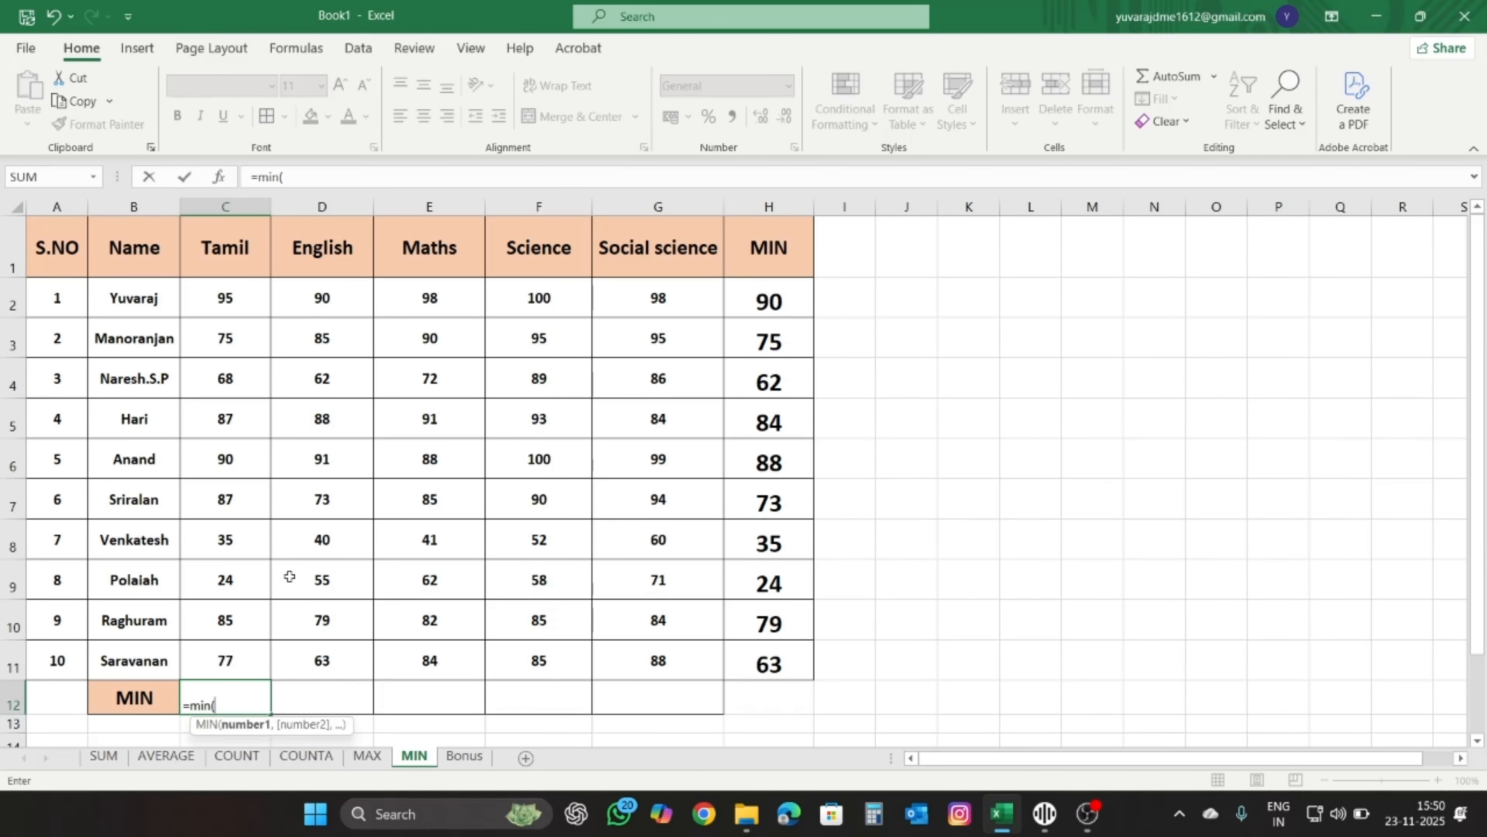
drag(223, 302, 227, 650)
text())
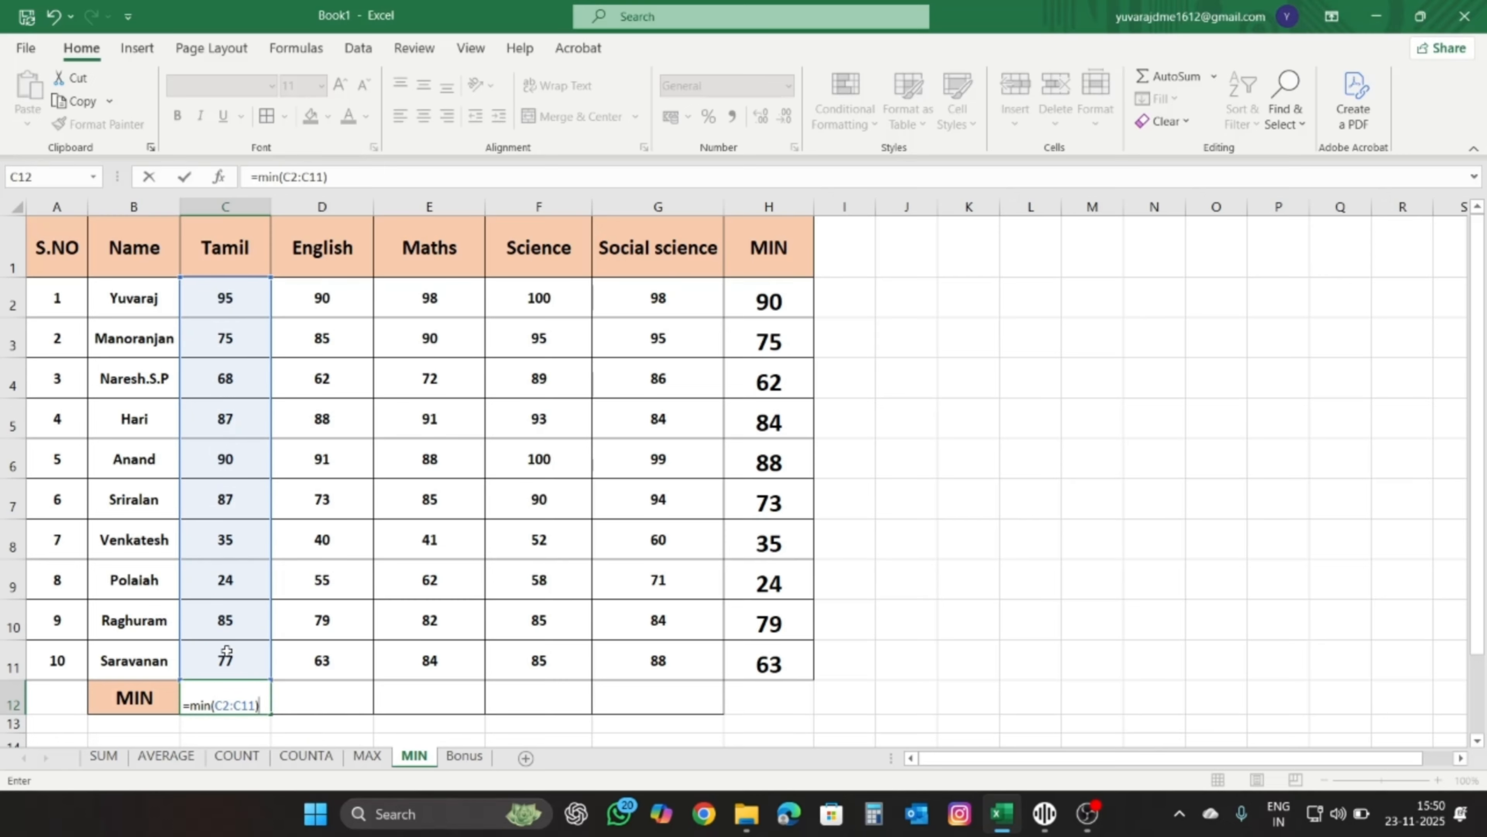
key(Return)
- Compare the Tamil MIN result with the eighth student's mark in C9, and format C12 as bold, size 18 and centred
click(225, 697)
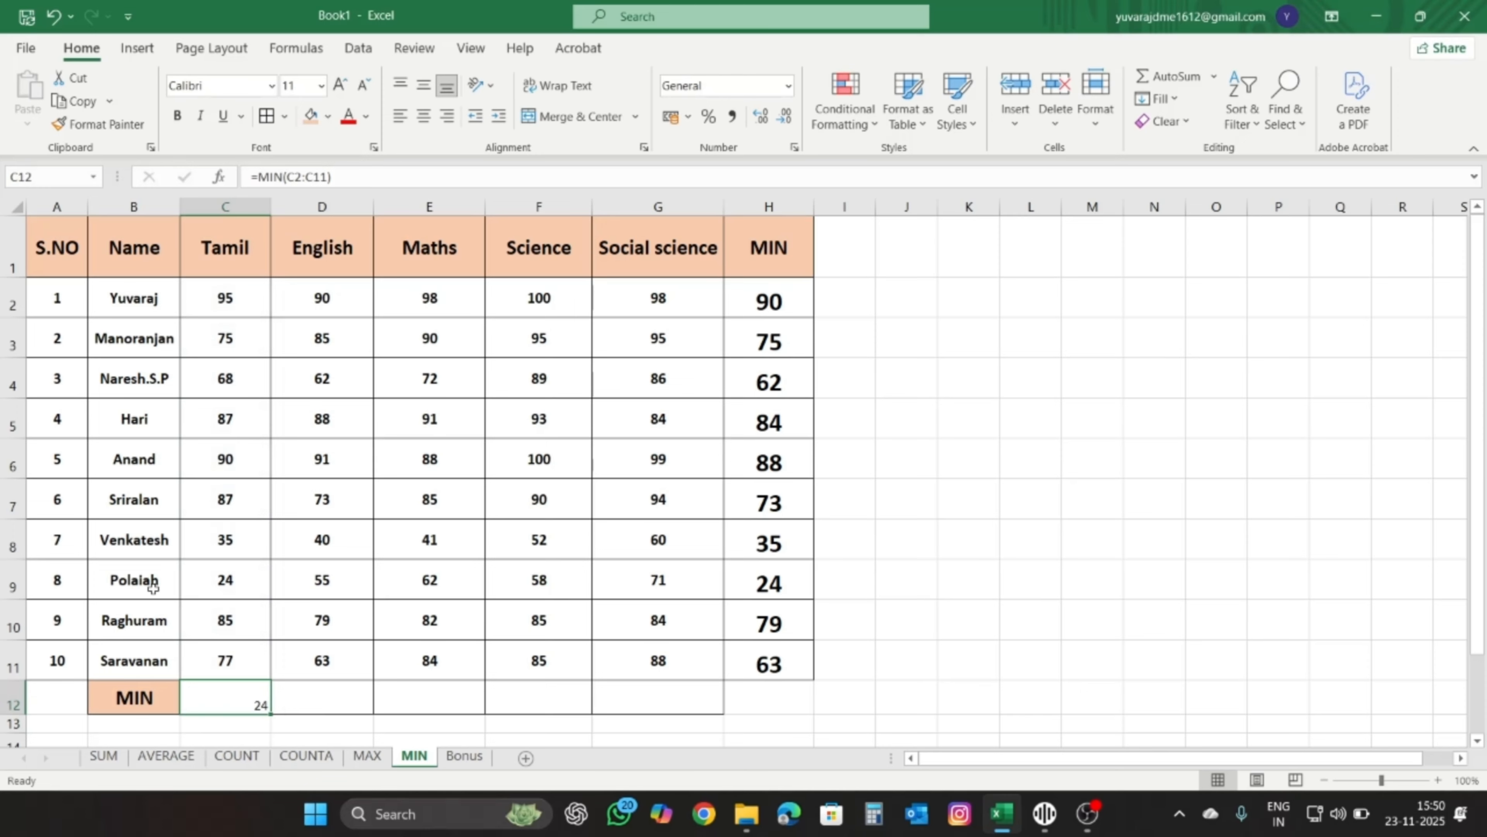
click(128, 580)
click(212, 585)
click(244, 707)
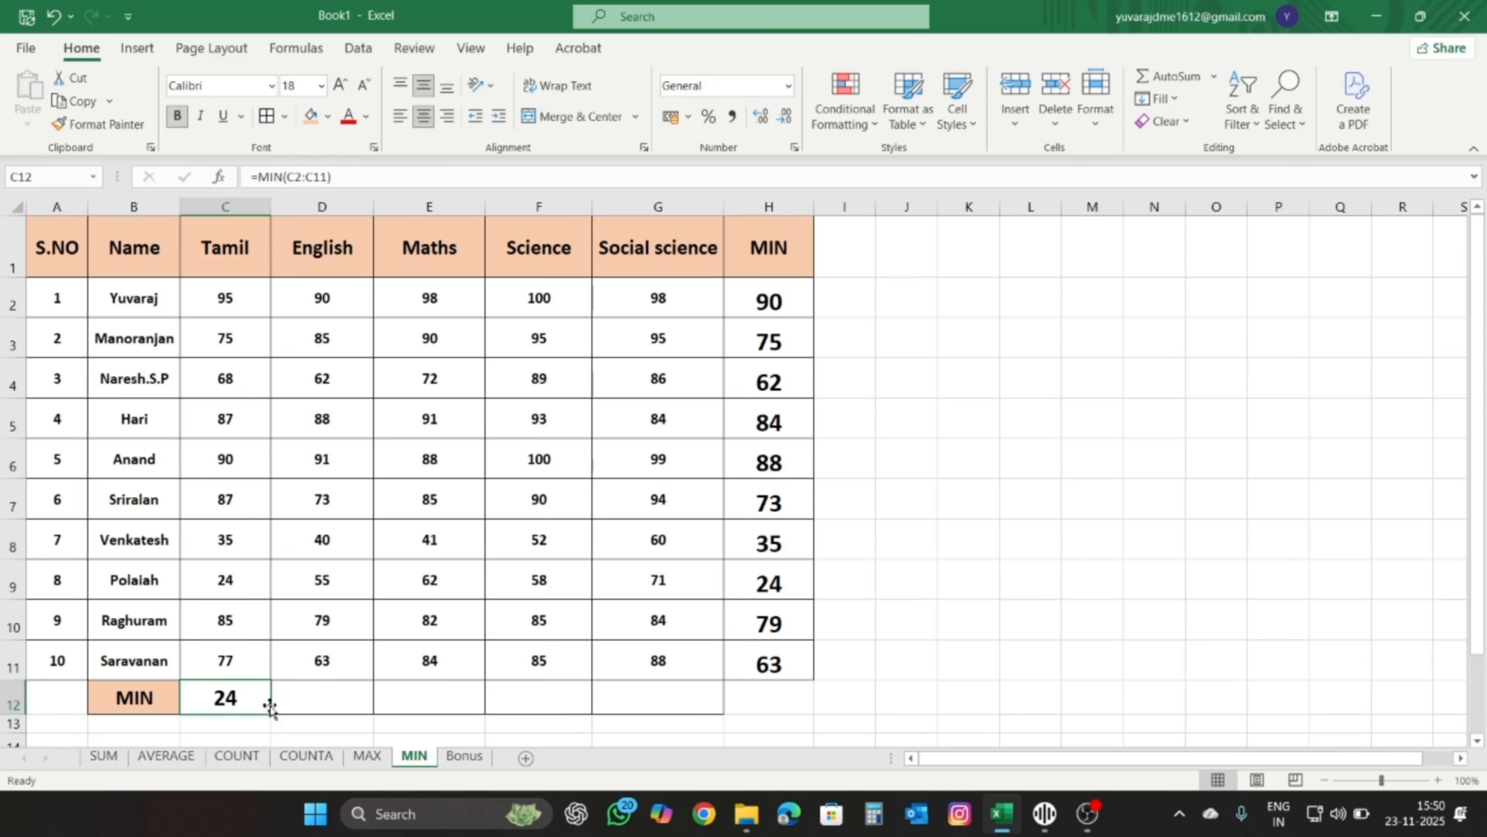
- Fill the MIN formula from C12 across to G12, and open the Bonus worksheet
drag(270, 714, 691, 712)
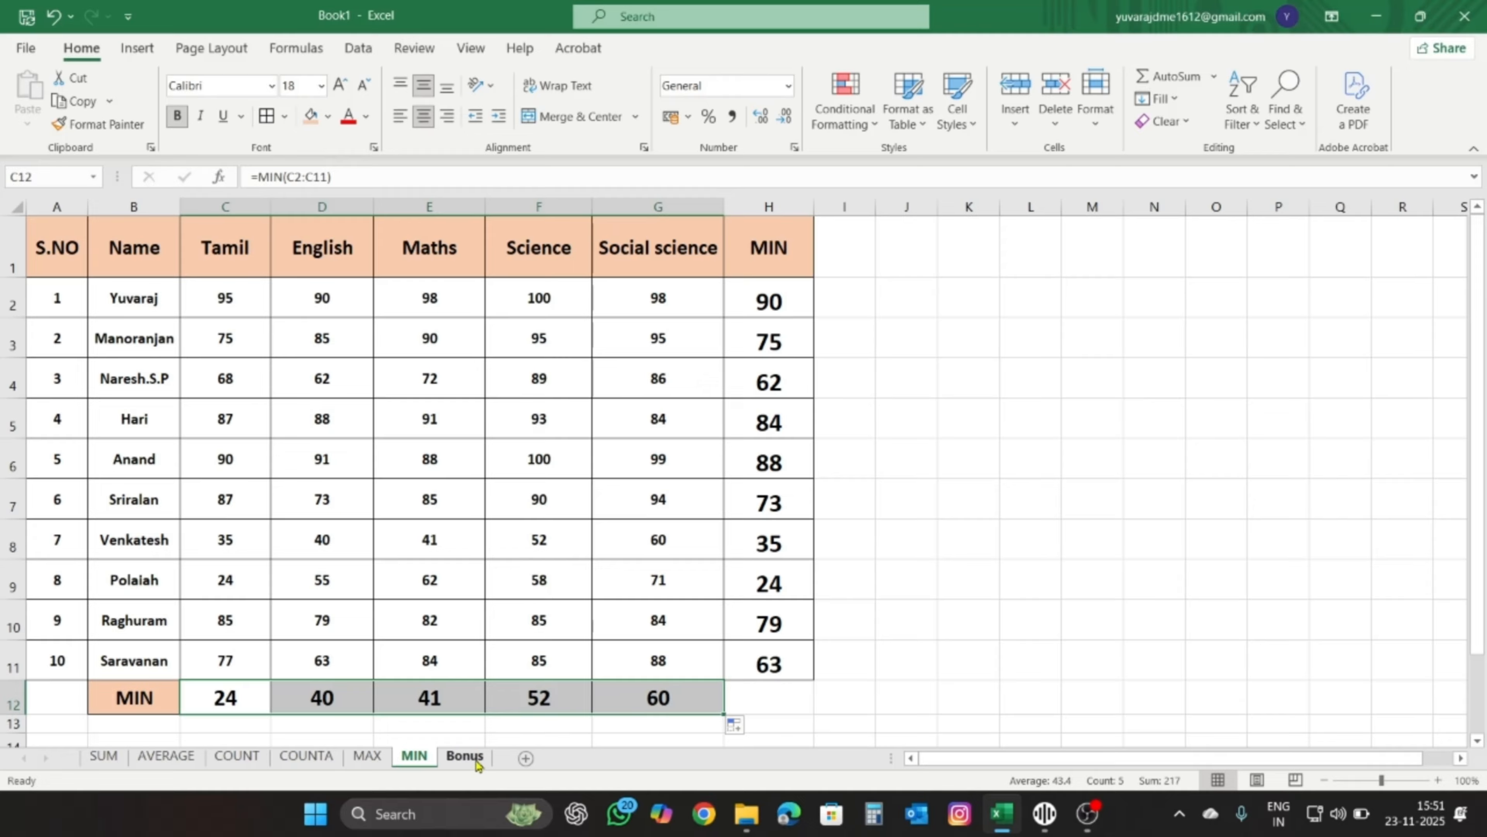
click(464, 756)
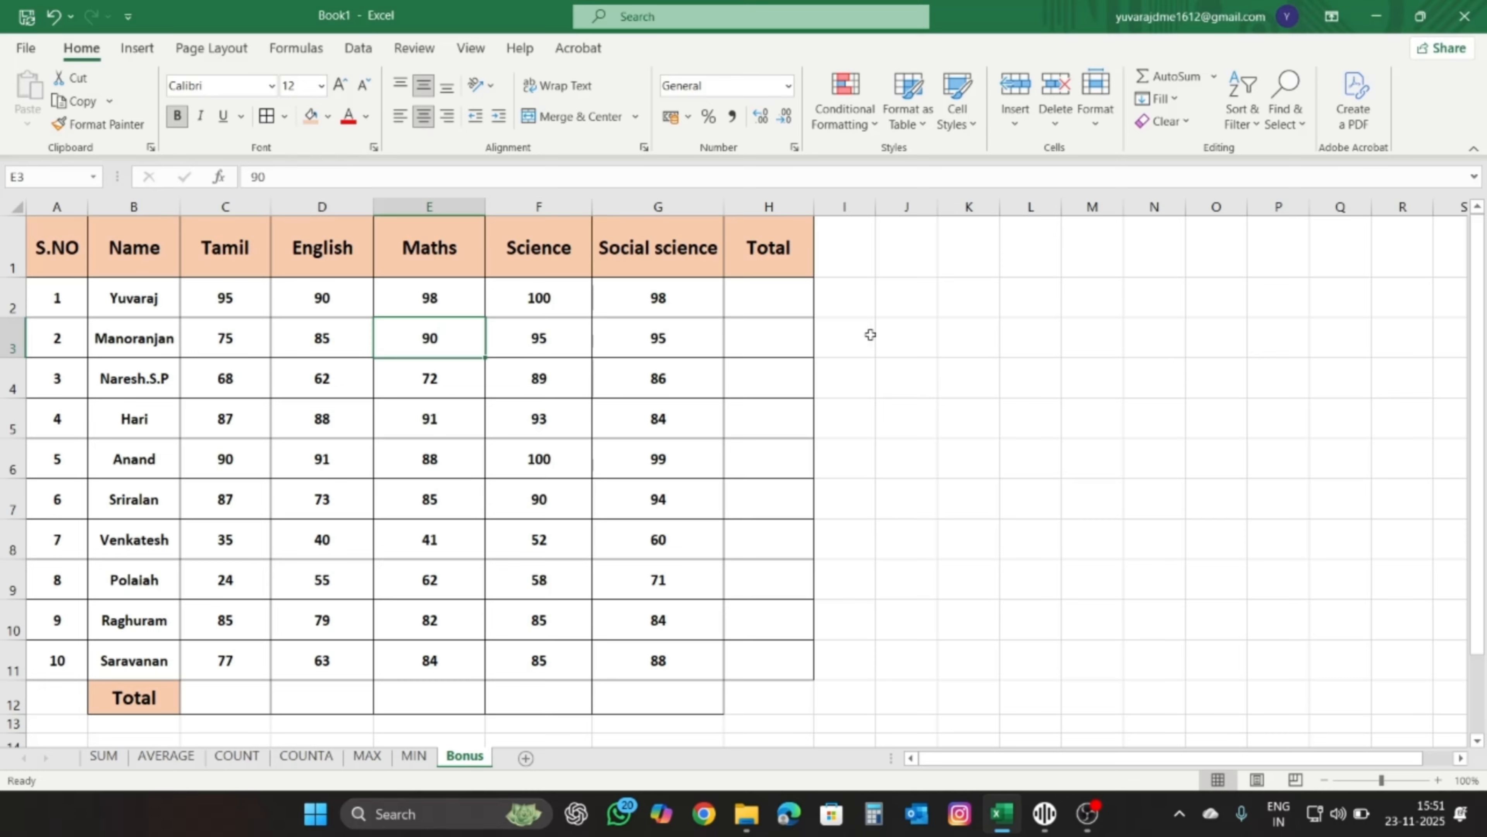
- Total the first student's marks in H2 by adding the typed numbers with =95+90+98+100+98
click(754, 304)
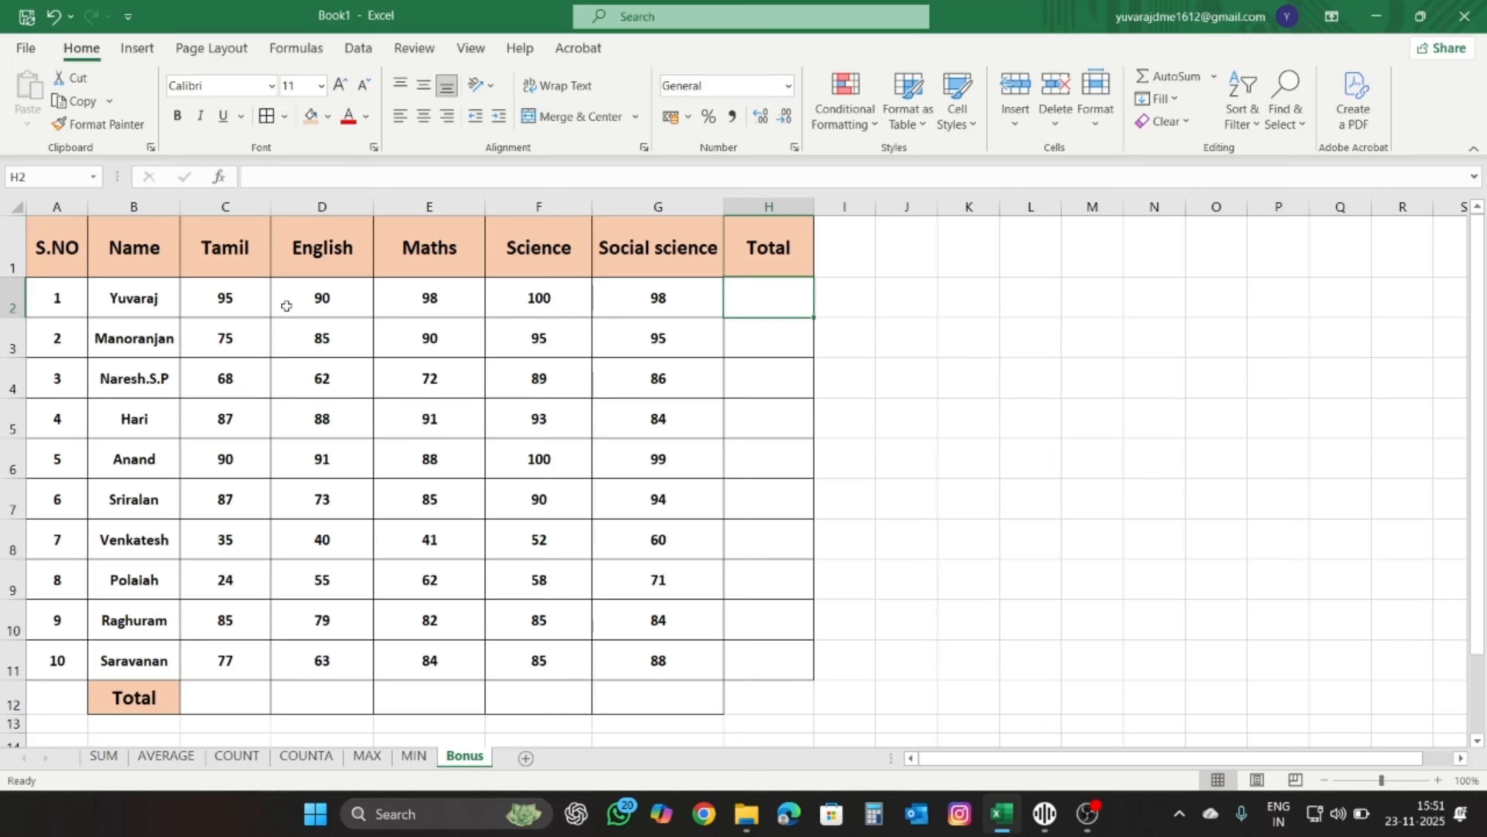
drag(247, 306, 658, 298)
click(775, 292)
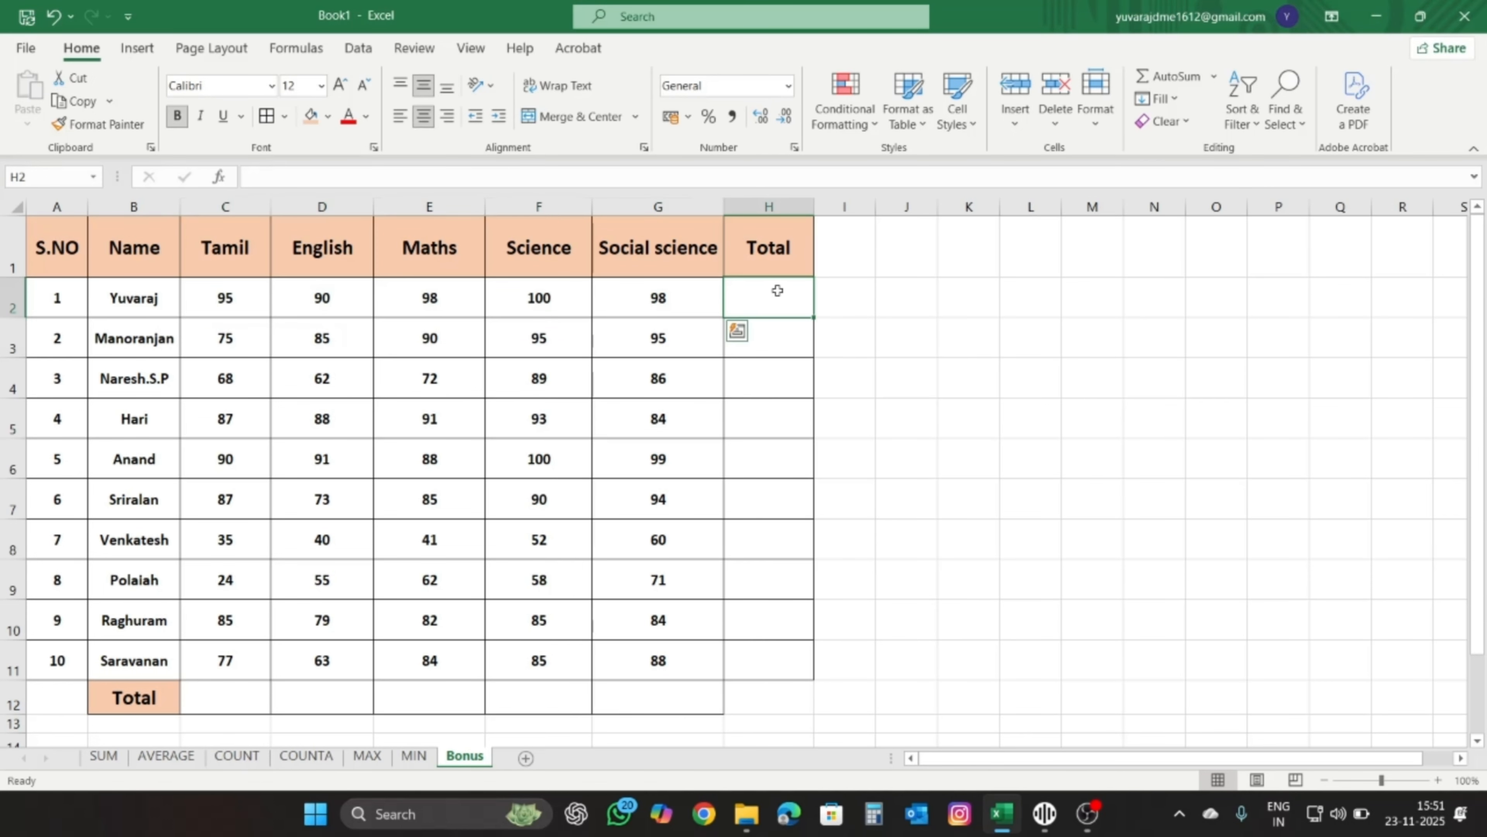
text(=)
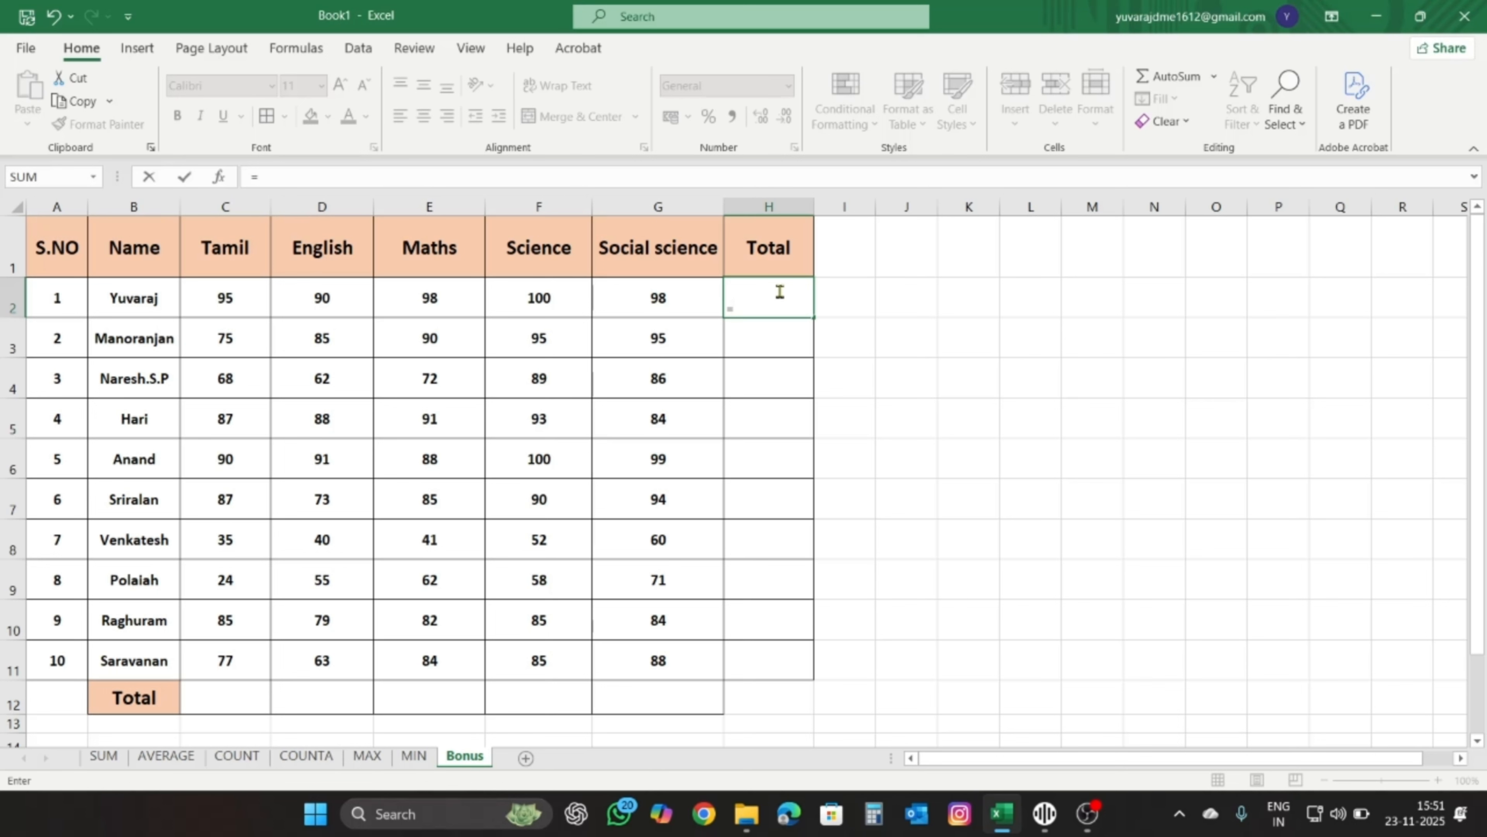
text(95+90+98+100)
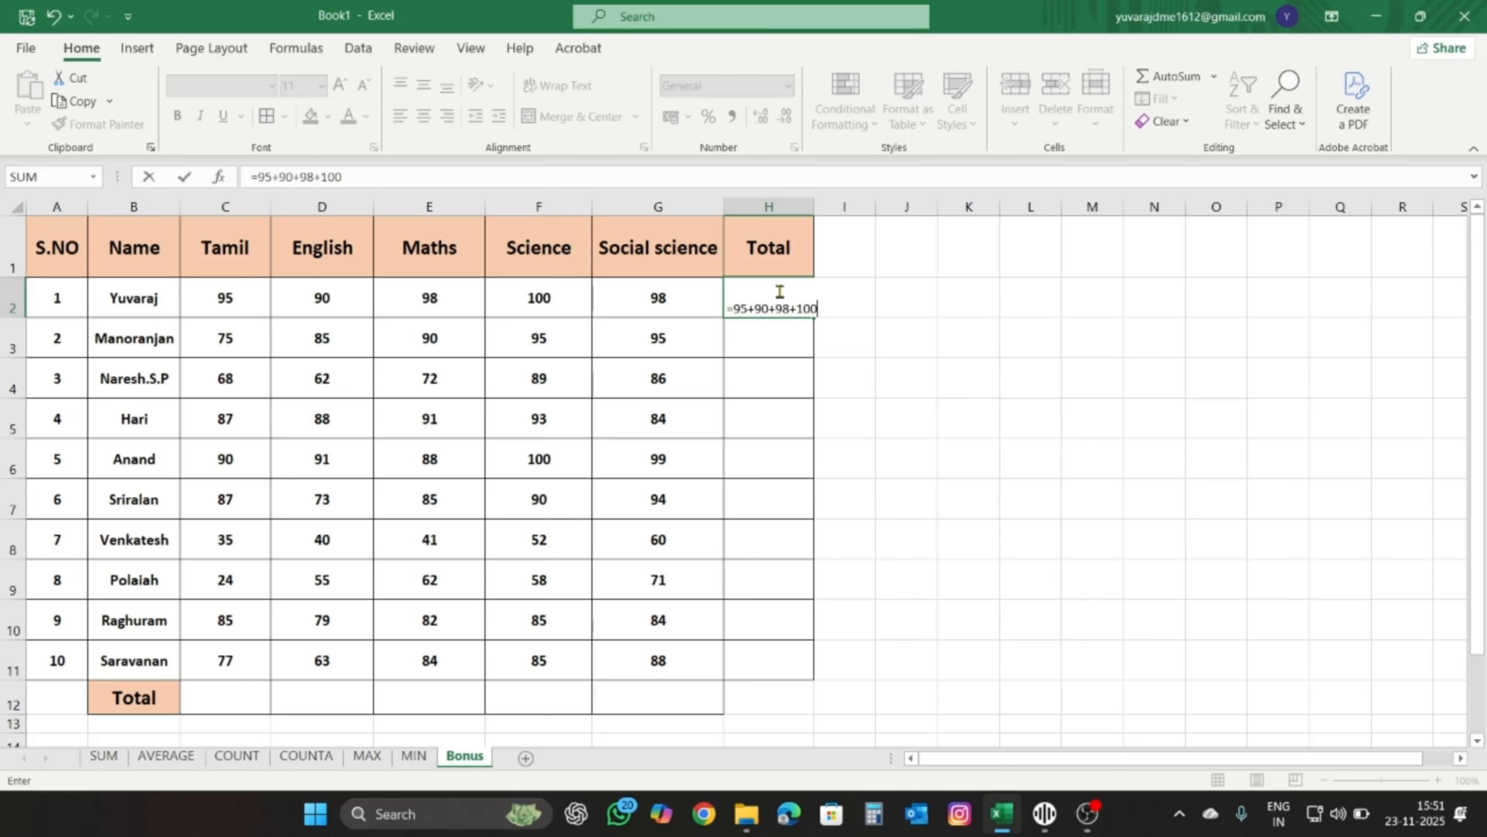
text(+98)
key(Return)
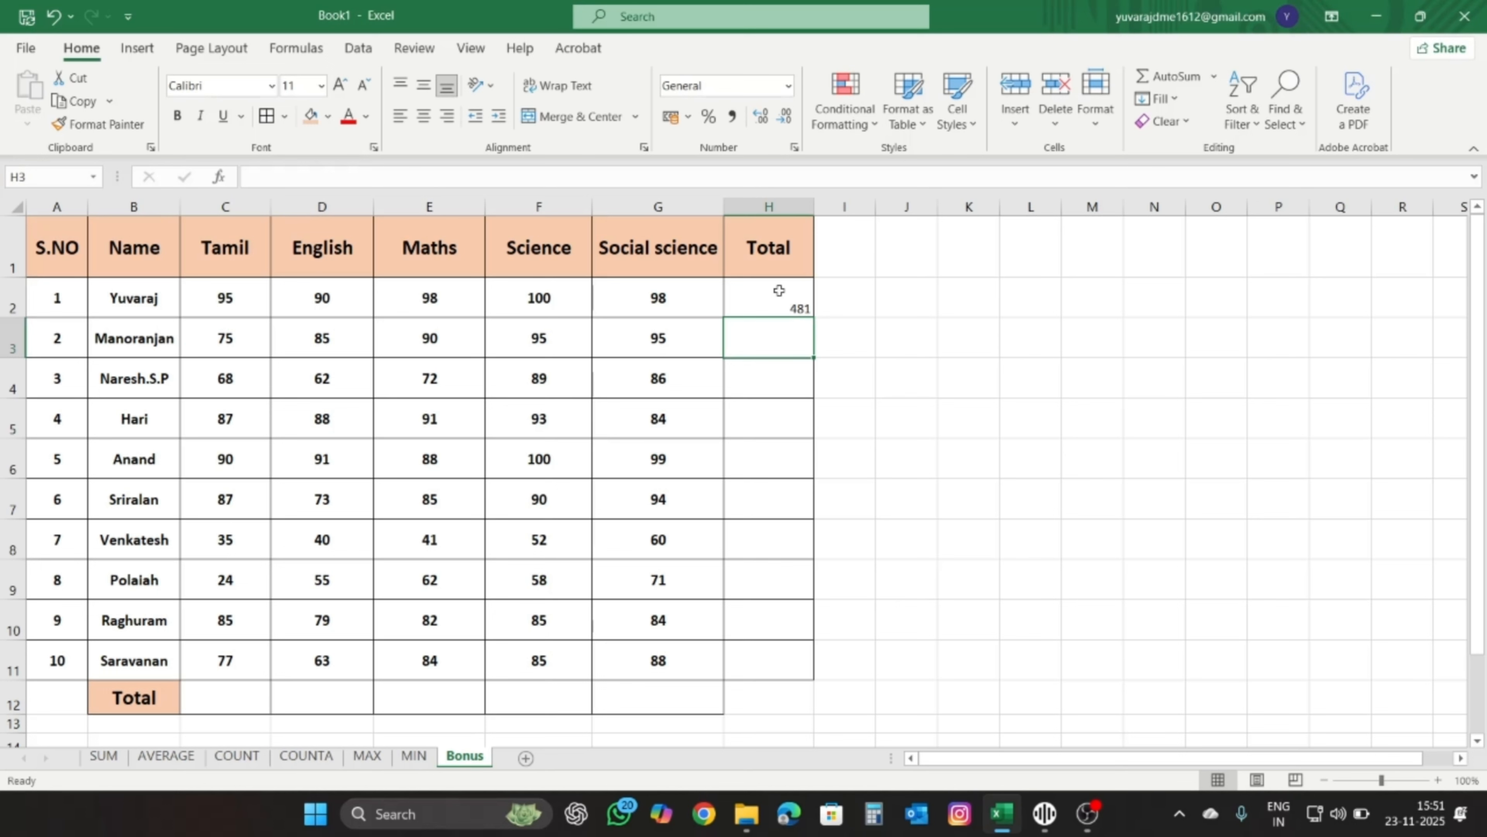
- Replace the typed-number formula in H2 with the cell-reference formula =C2+D2+E2+F2+G2
click(792, 272)
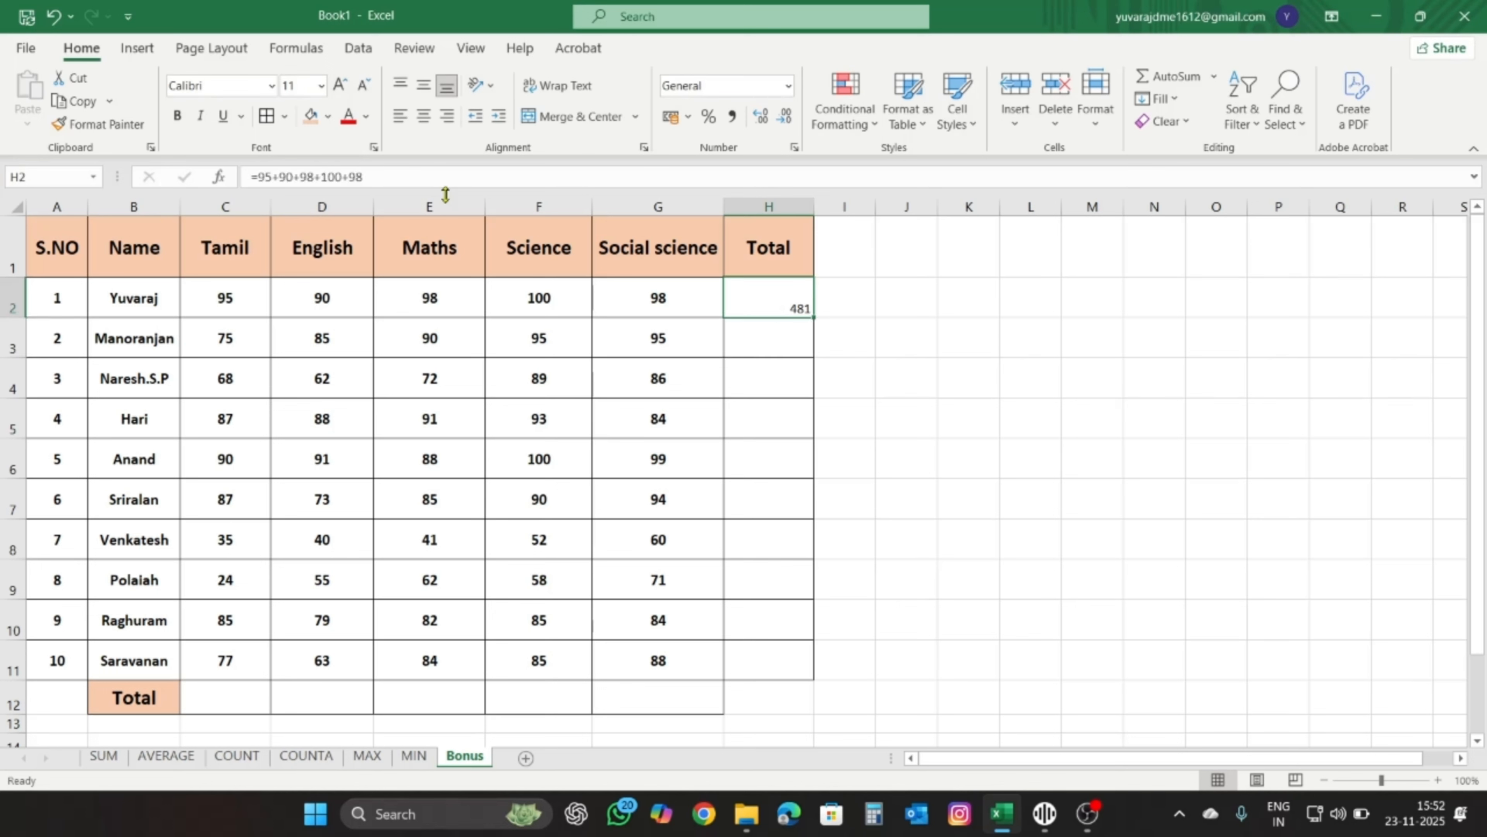
drag(387, 179, 244, 176)
text(=)
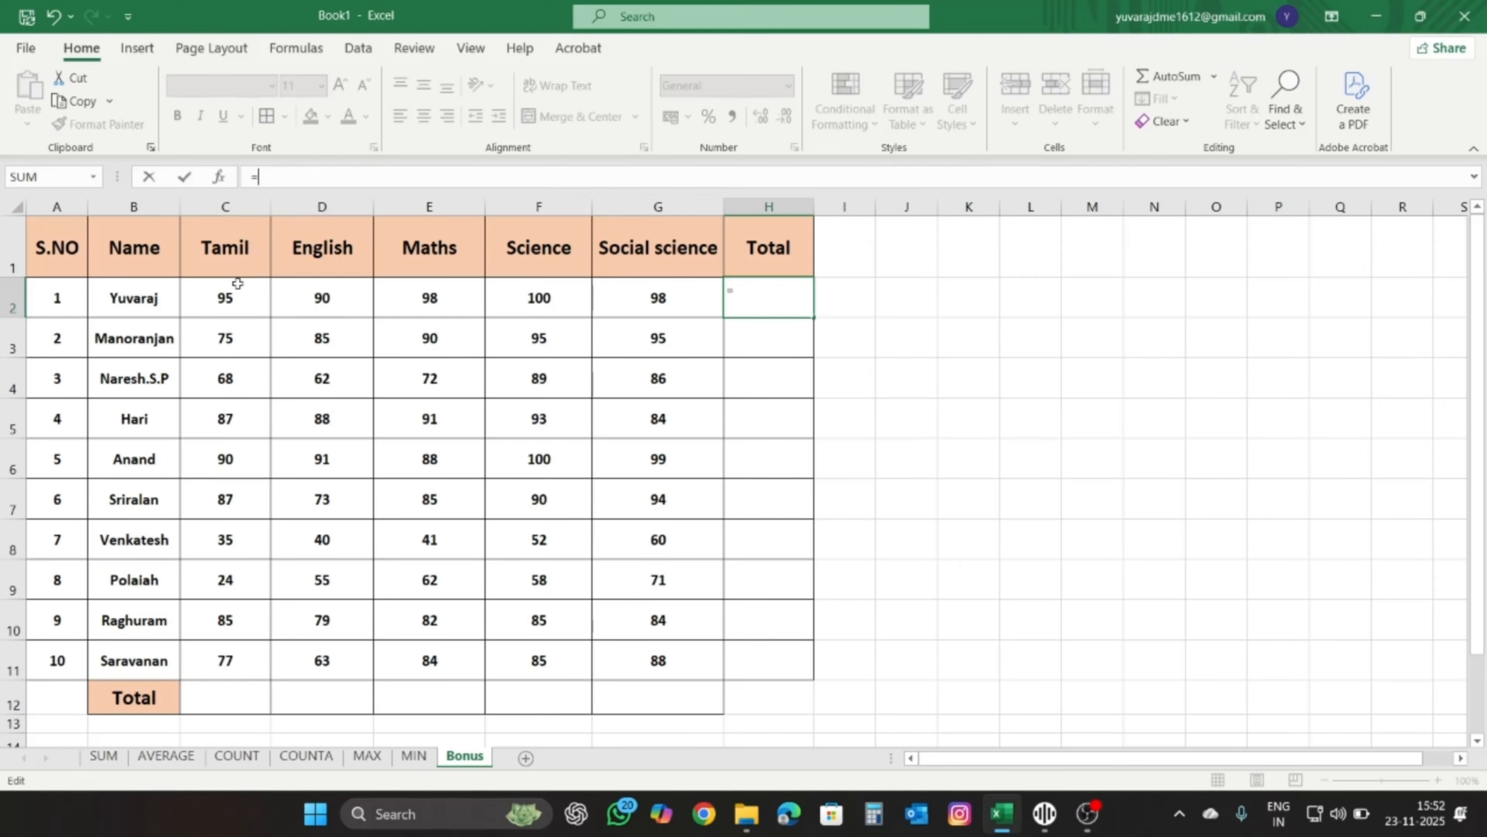
click(237, 296)
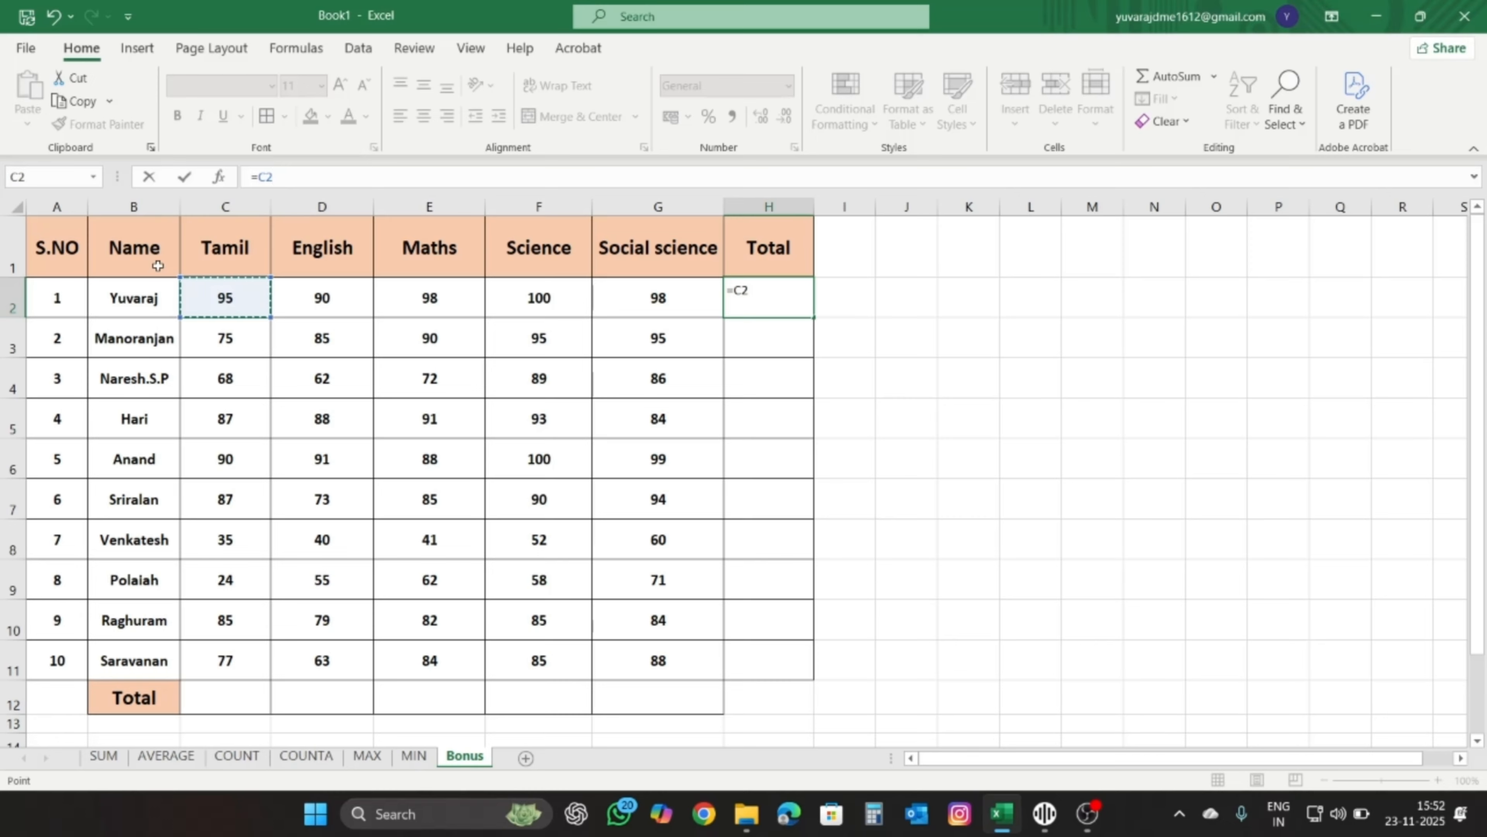
text(+)
click(322, 299)
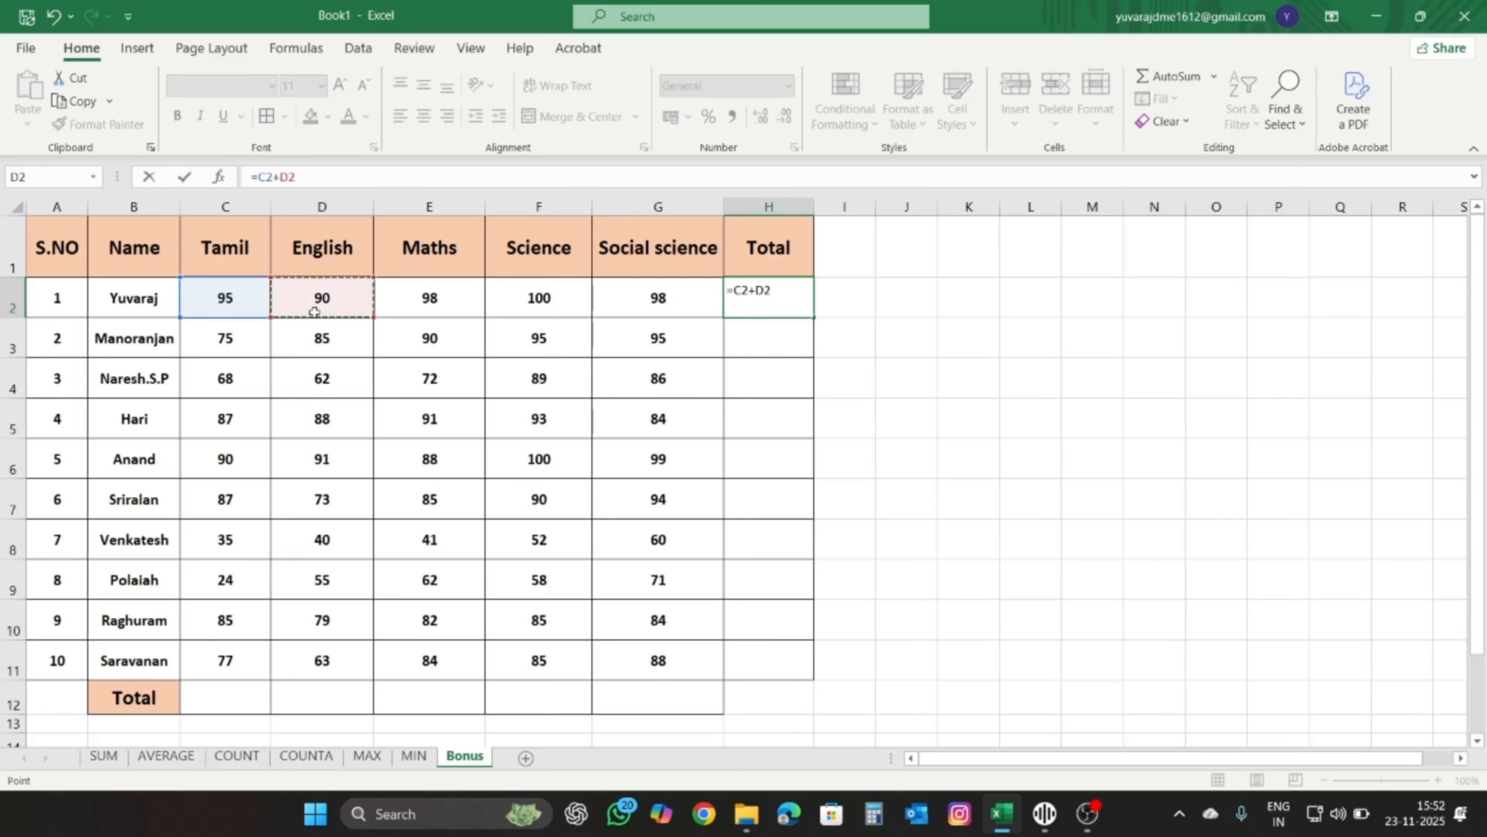
text(+)
click(424, 311)
text(+)
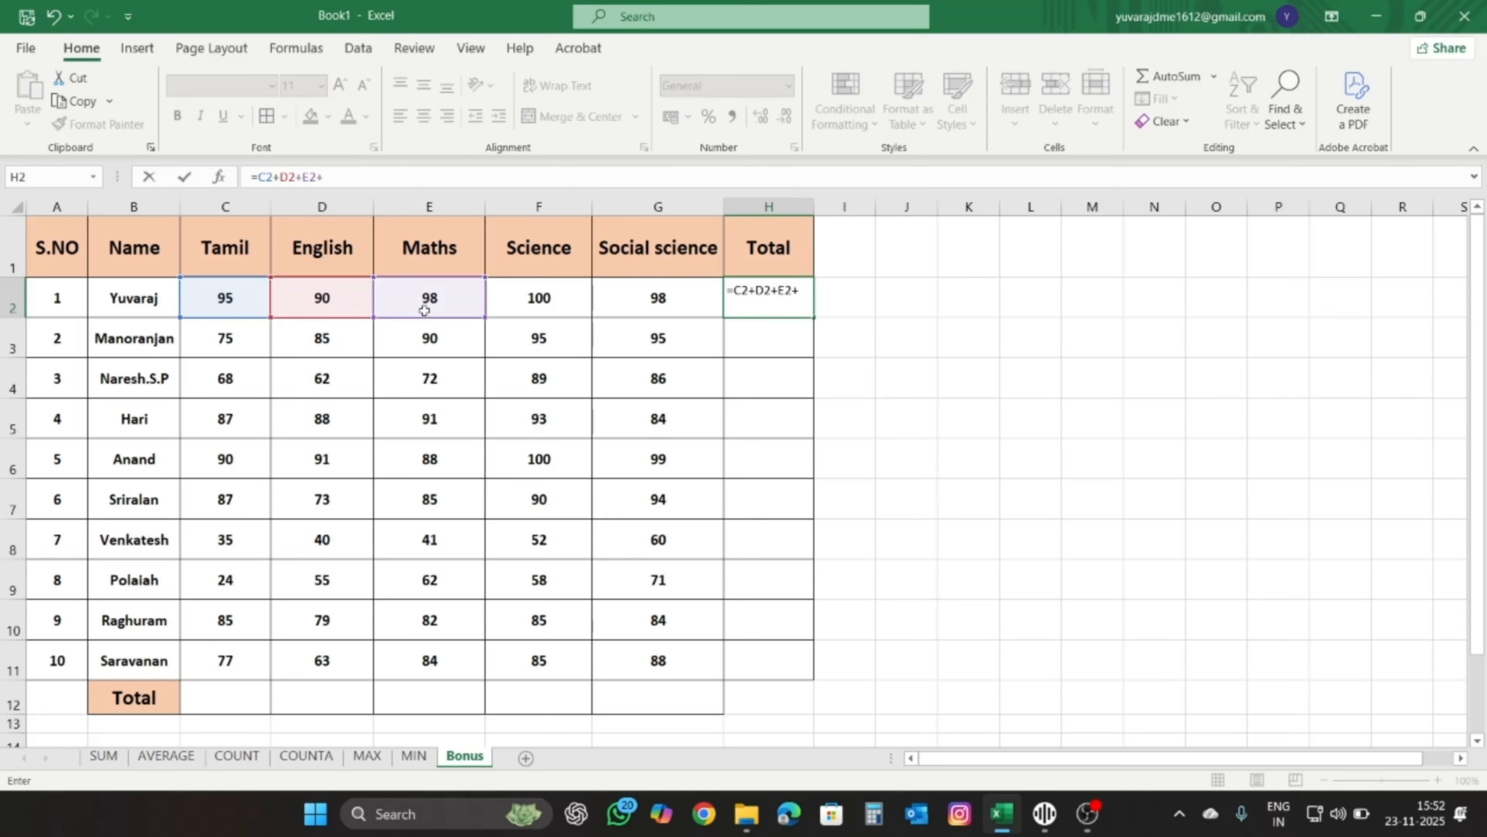
click(522, 309)
text(+)
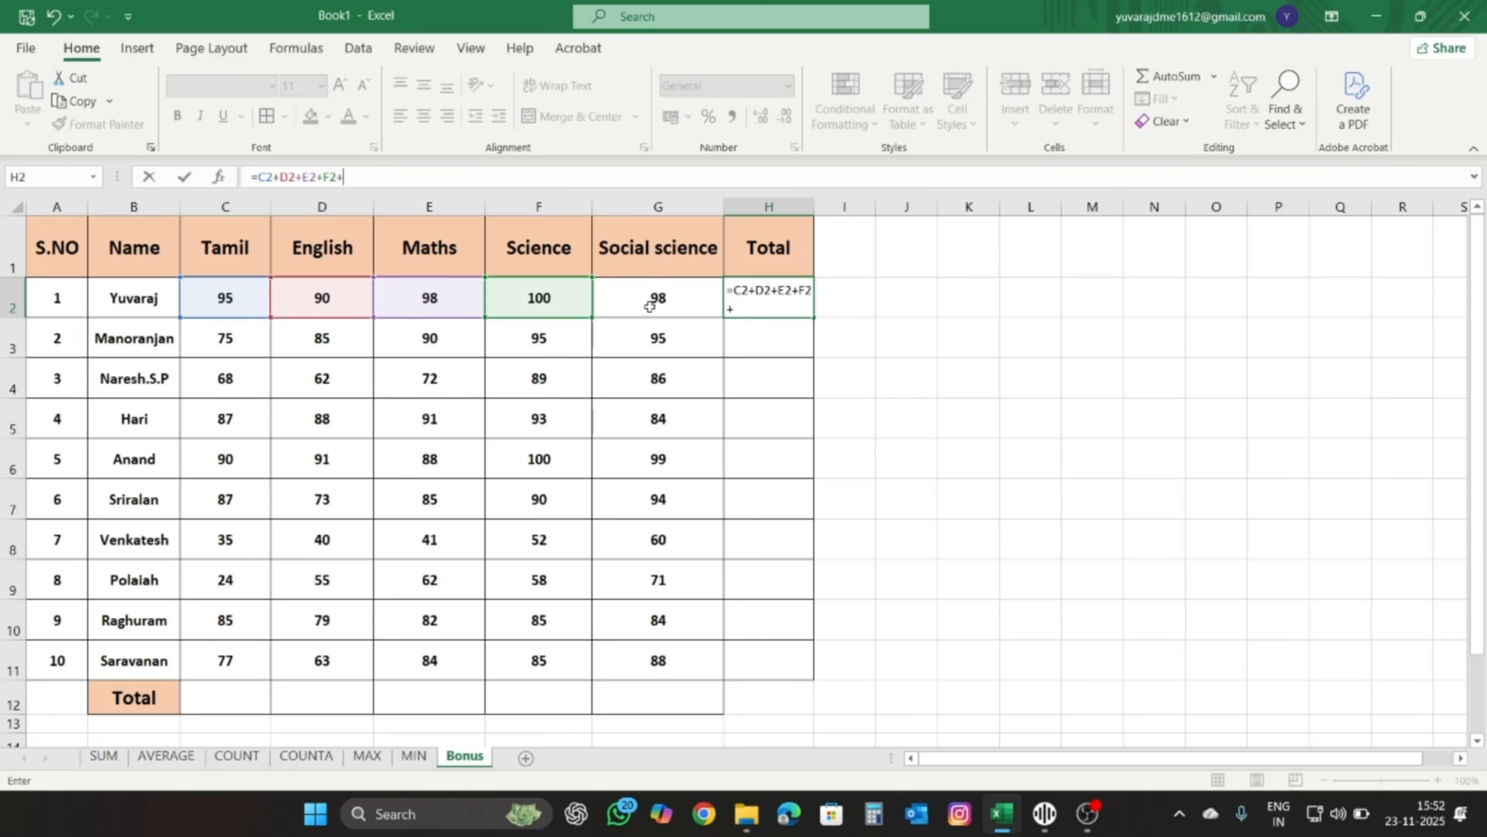
click(647, 304)
key(Return)
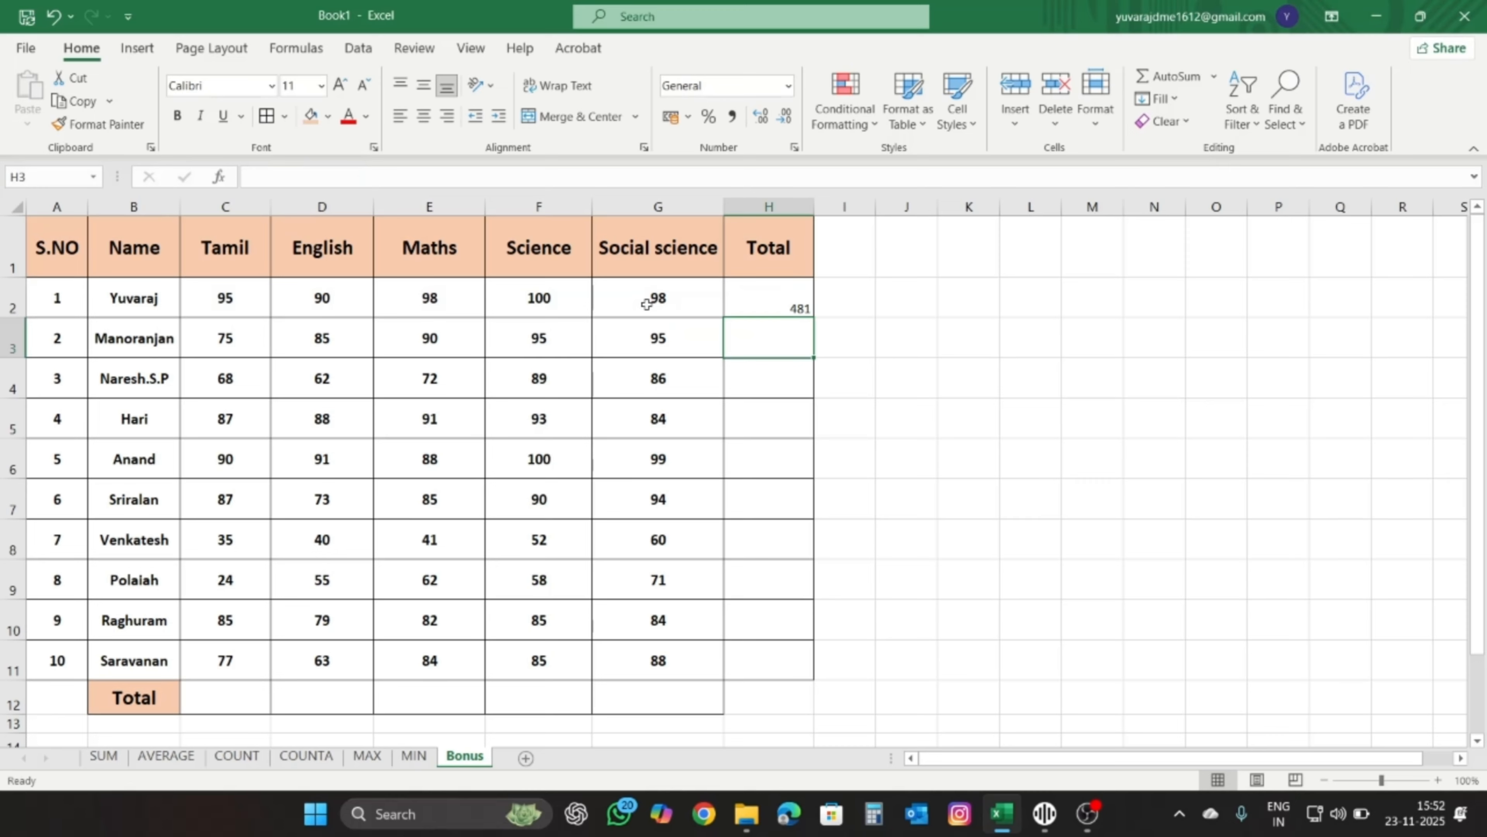
click(785, 292)
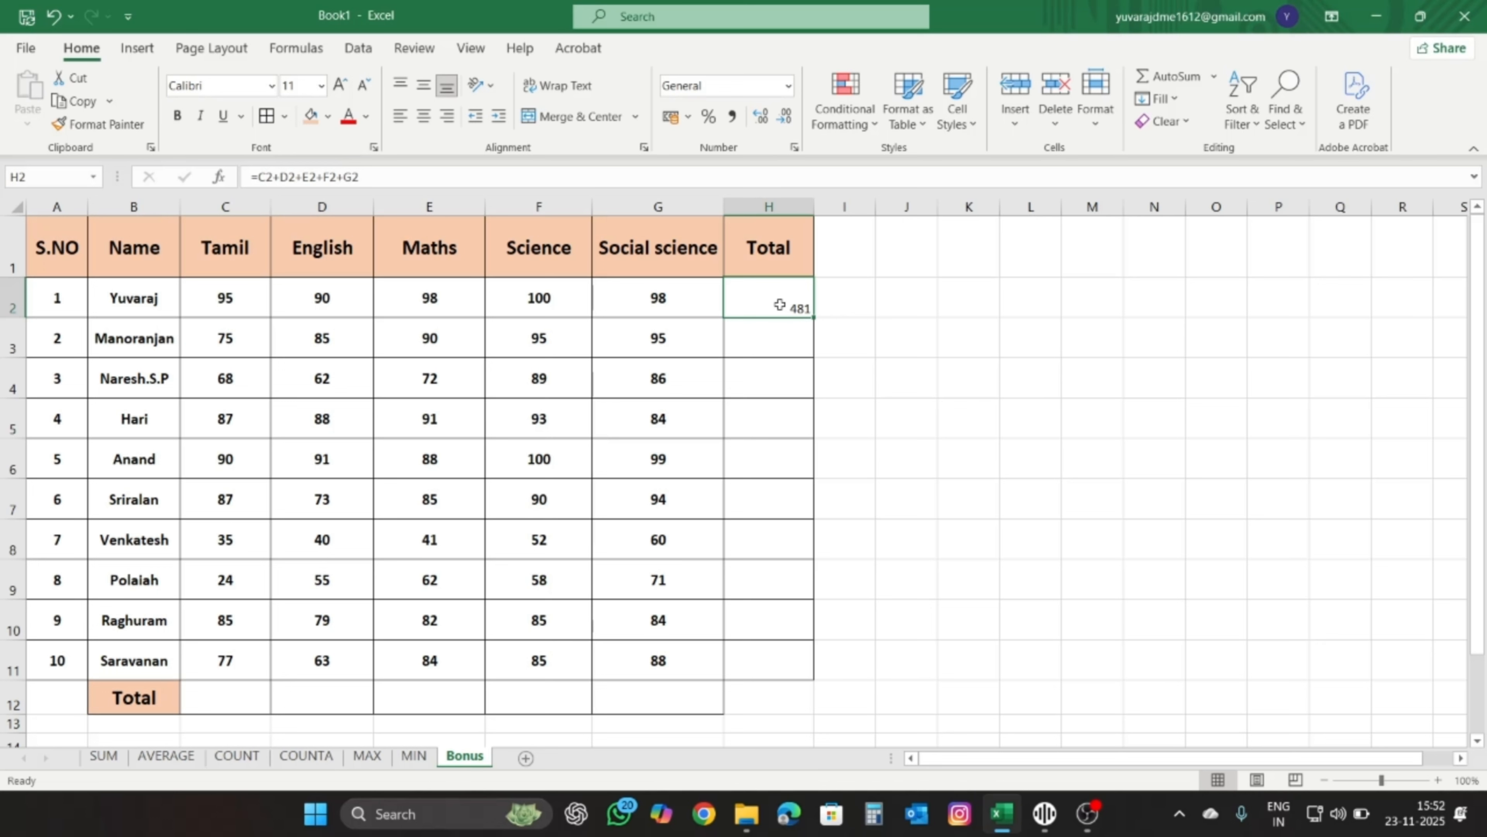
- Total the second student's marks in H3 with the formula =SUM(C3:G3)
click(736, 334)
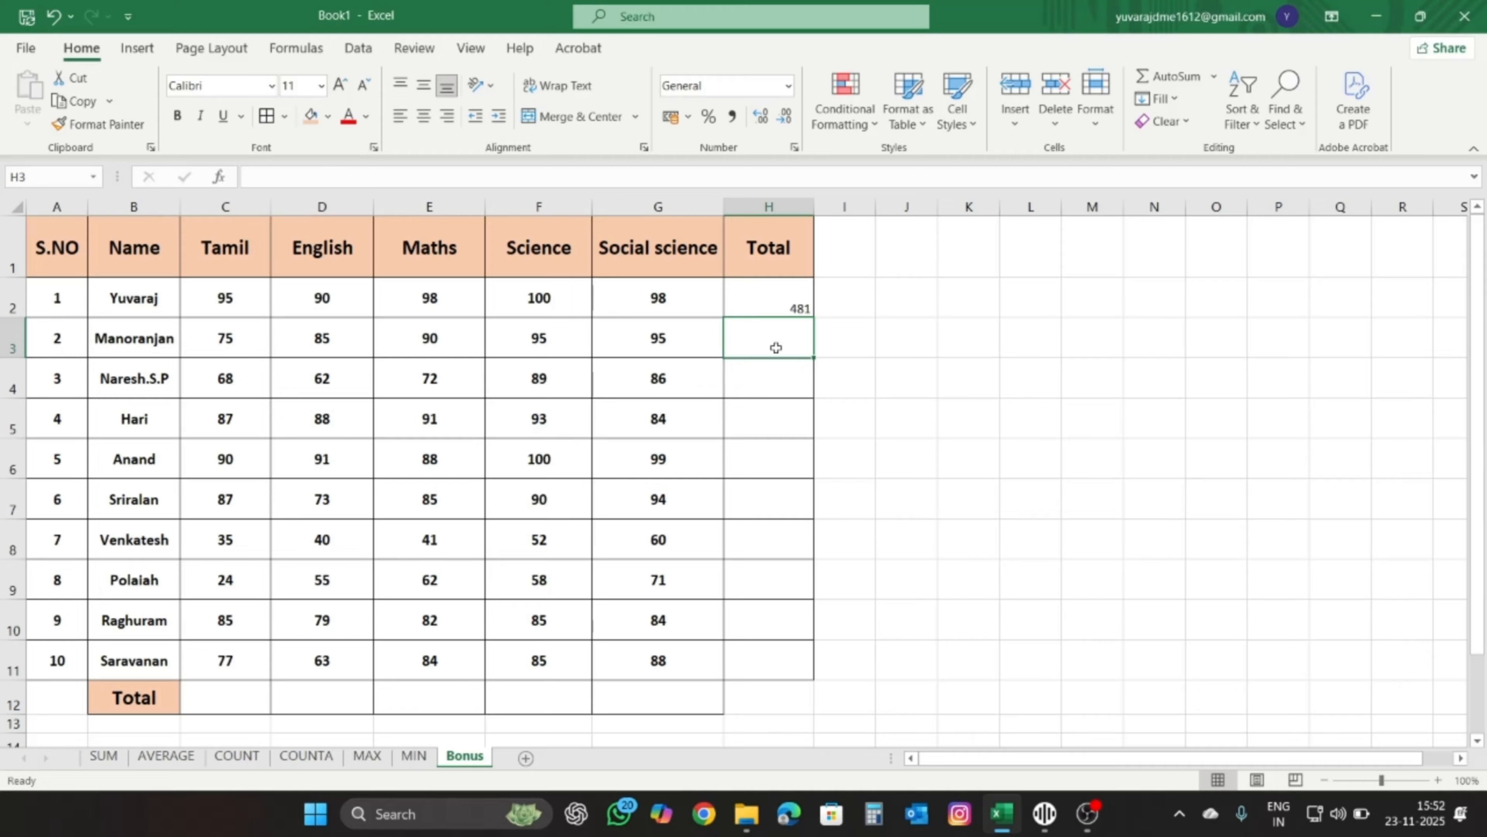
text(=sum()
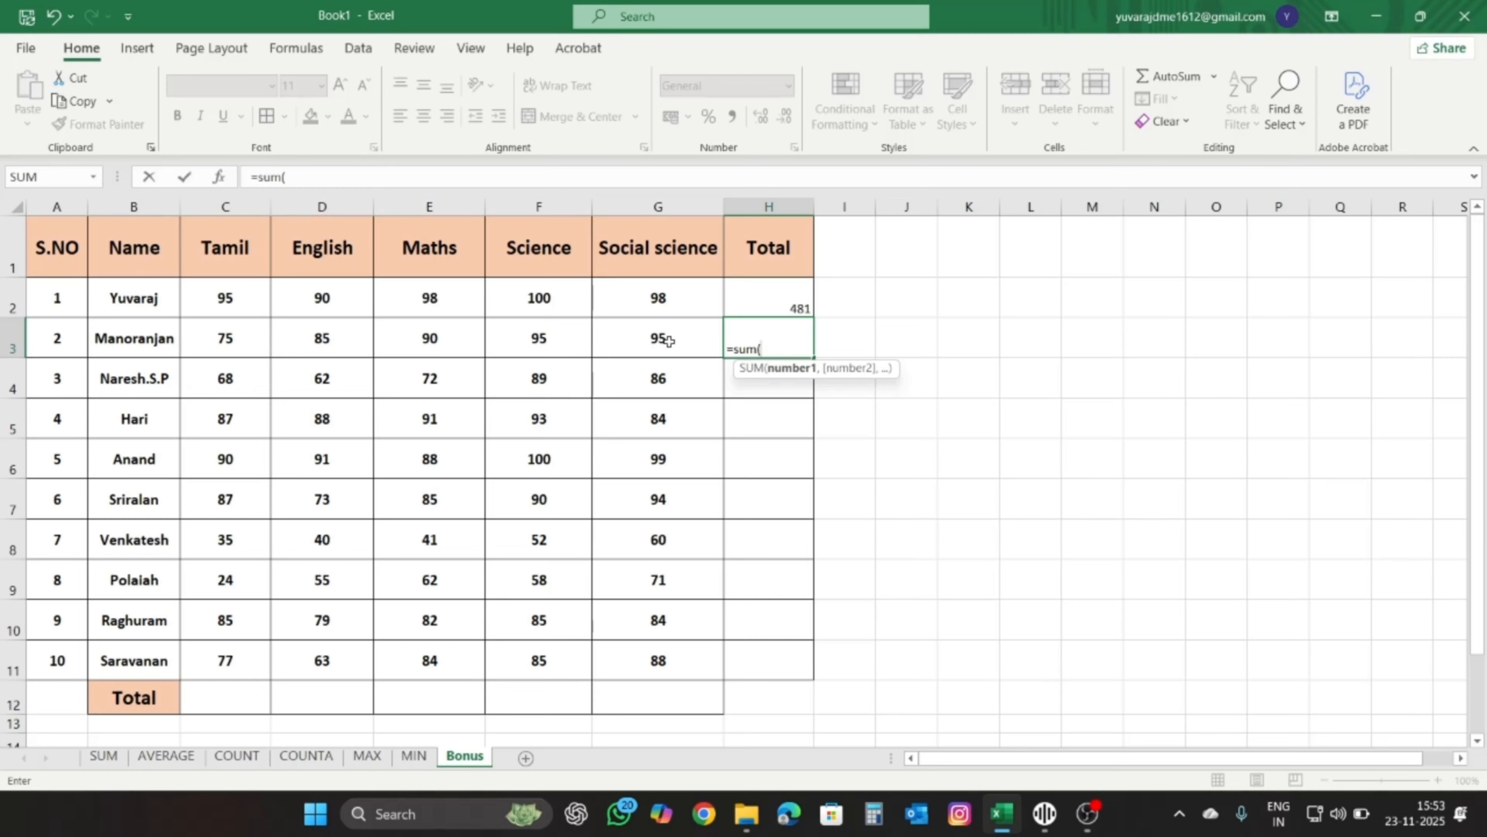
drag(194, 333, 615, 336)
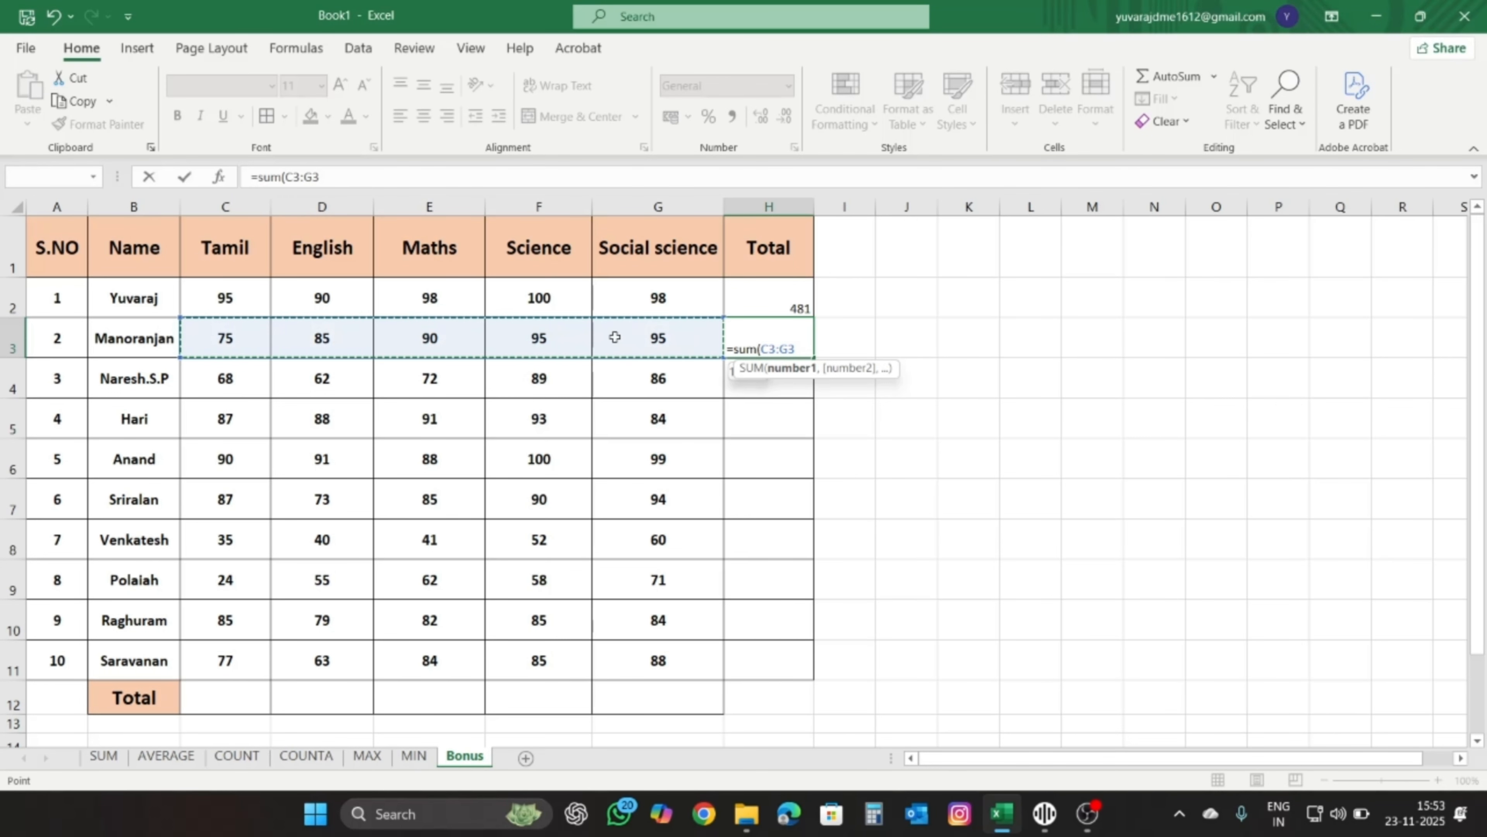
text())
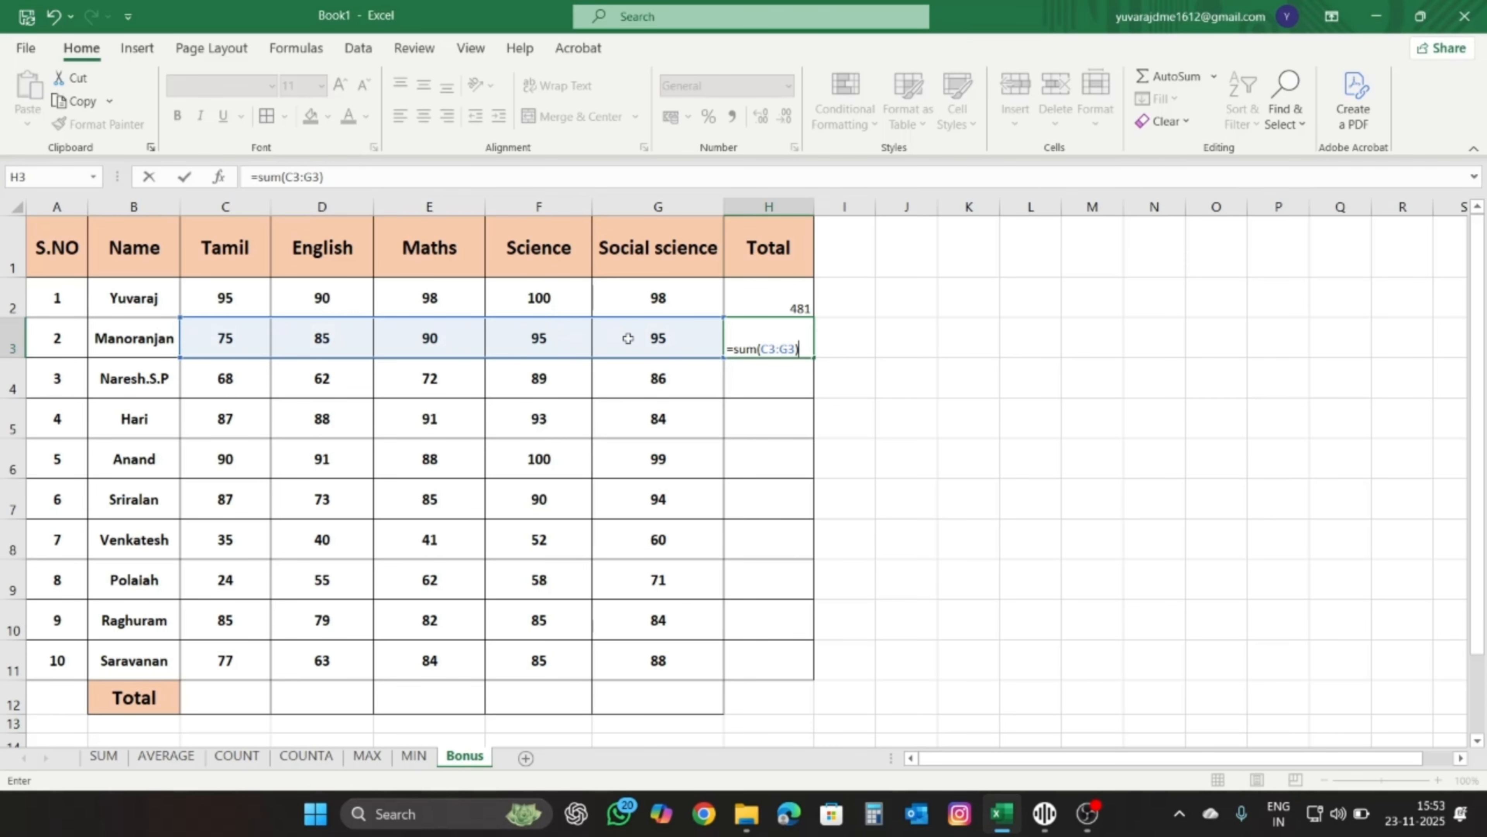
key(Return)
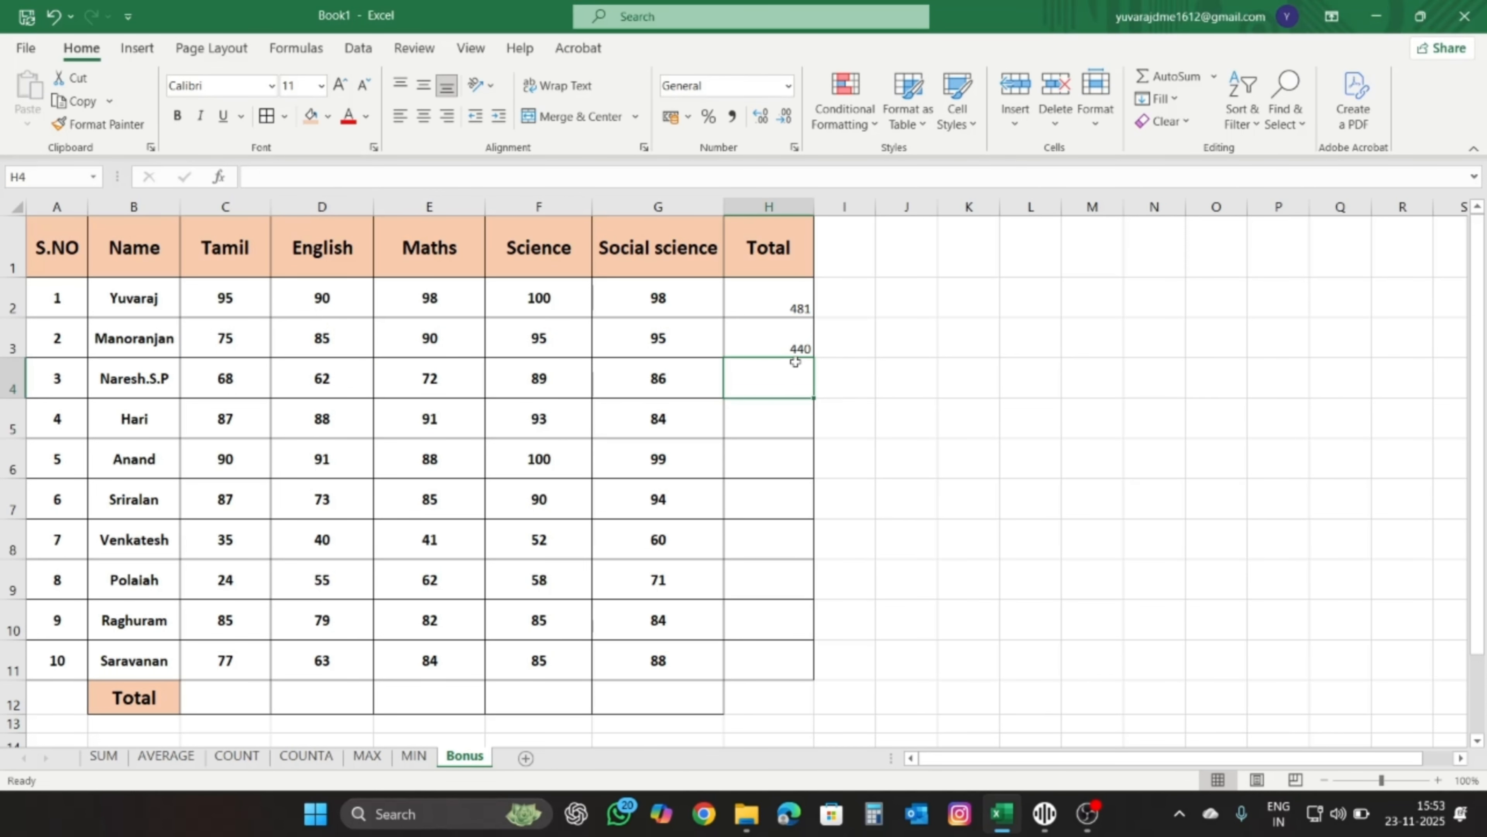
- Compare the cell-by-cell addition formula in H2 with the SUM function formula in H3
click(793, 346)
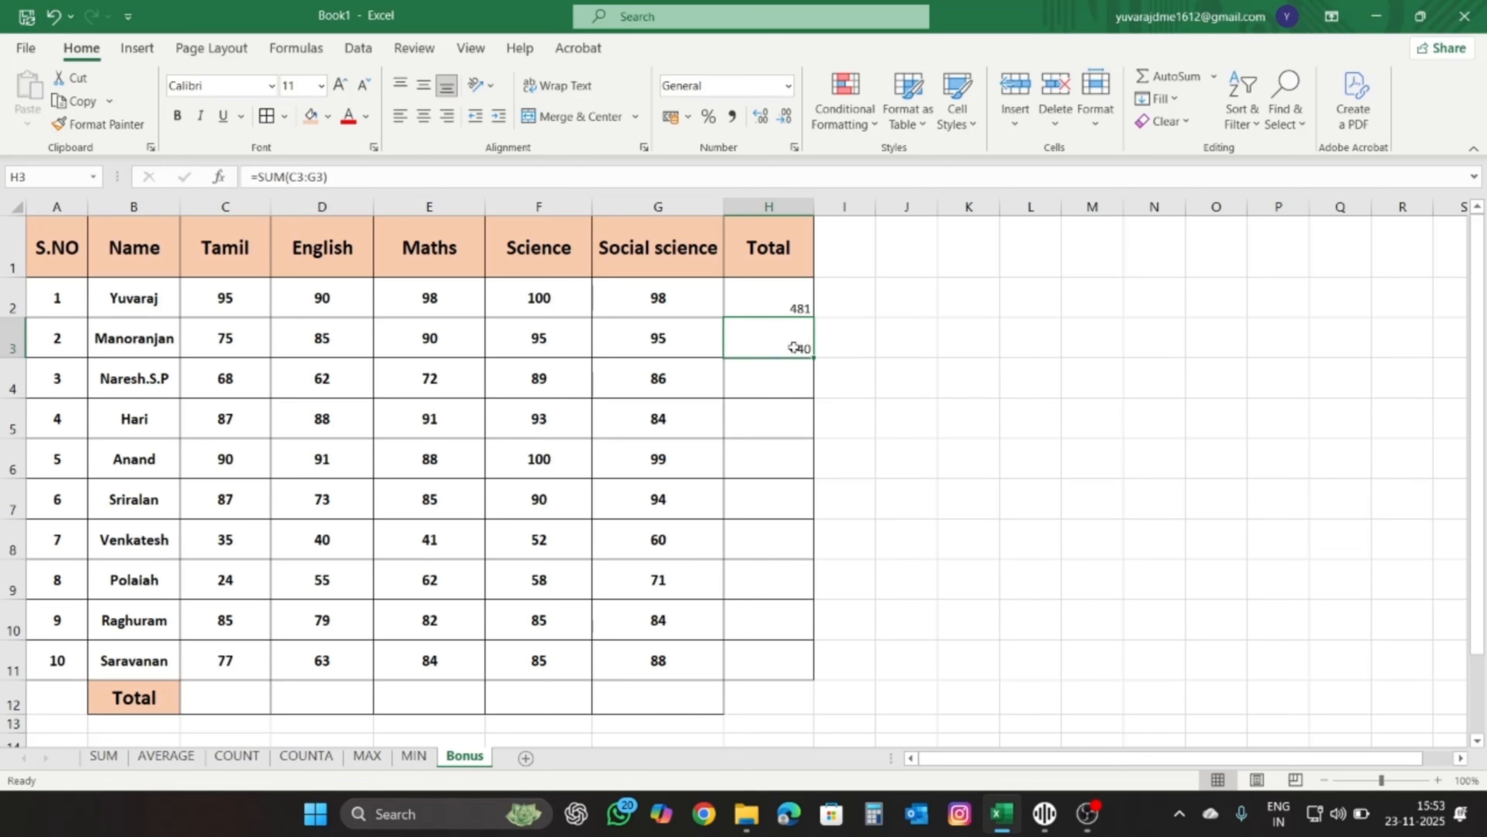
click(854, 339)
click(797, 306)
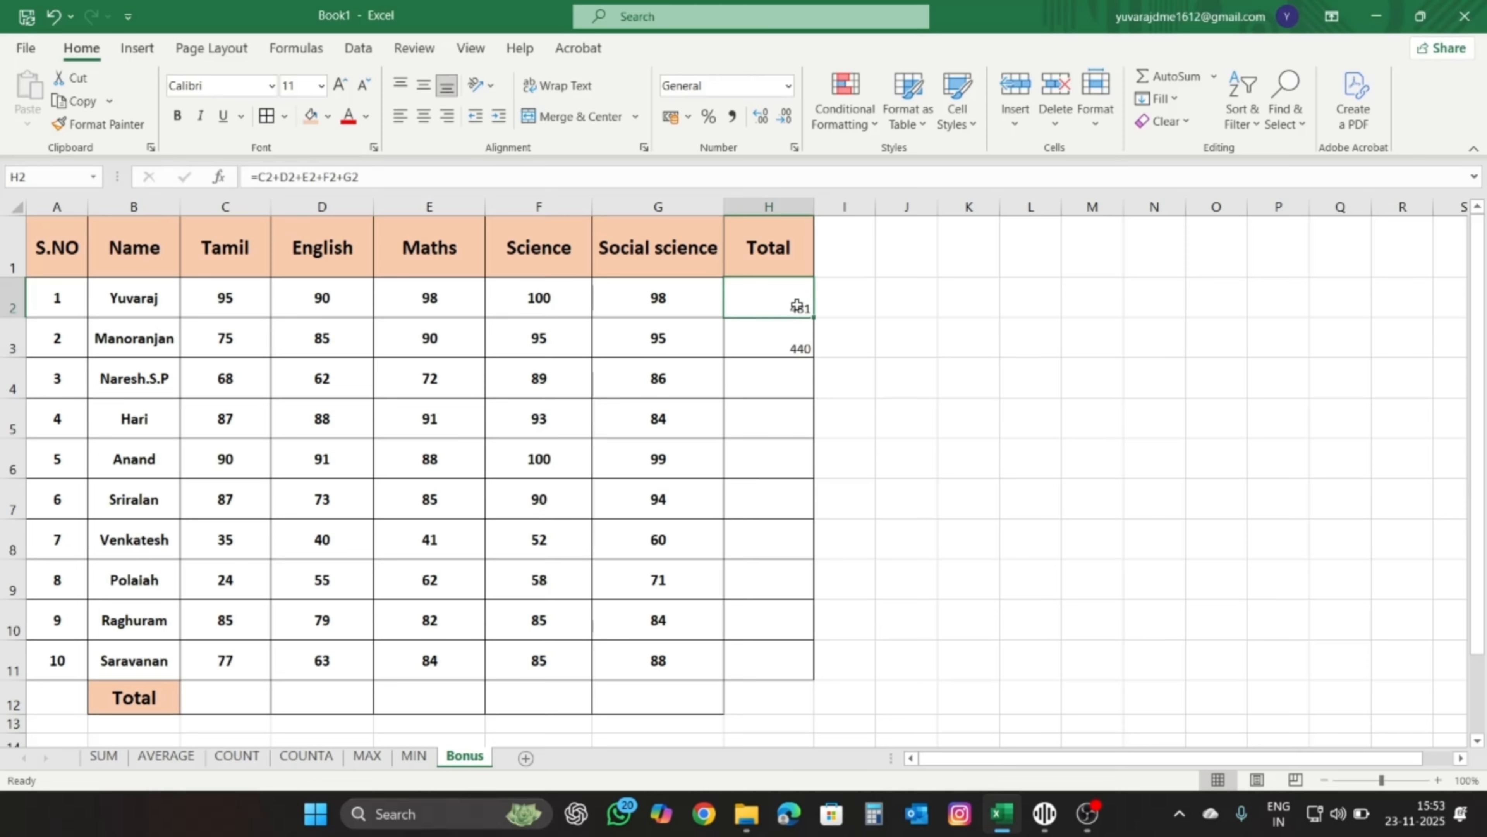
click(799, 346)
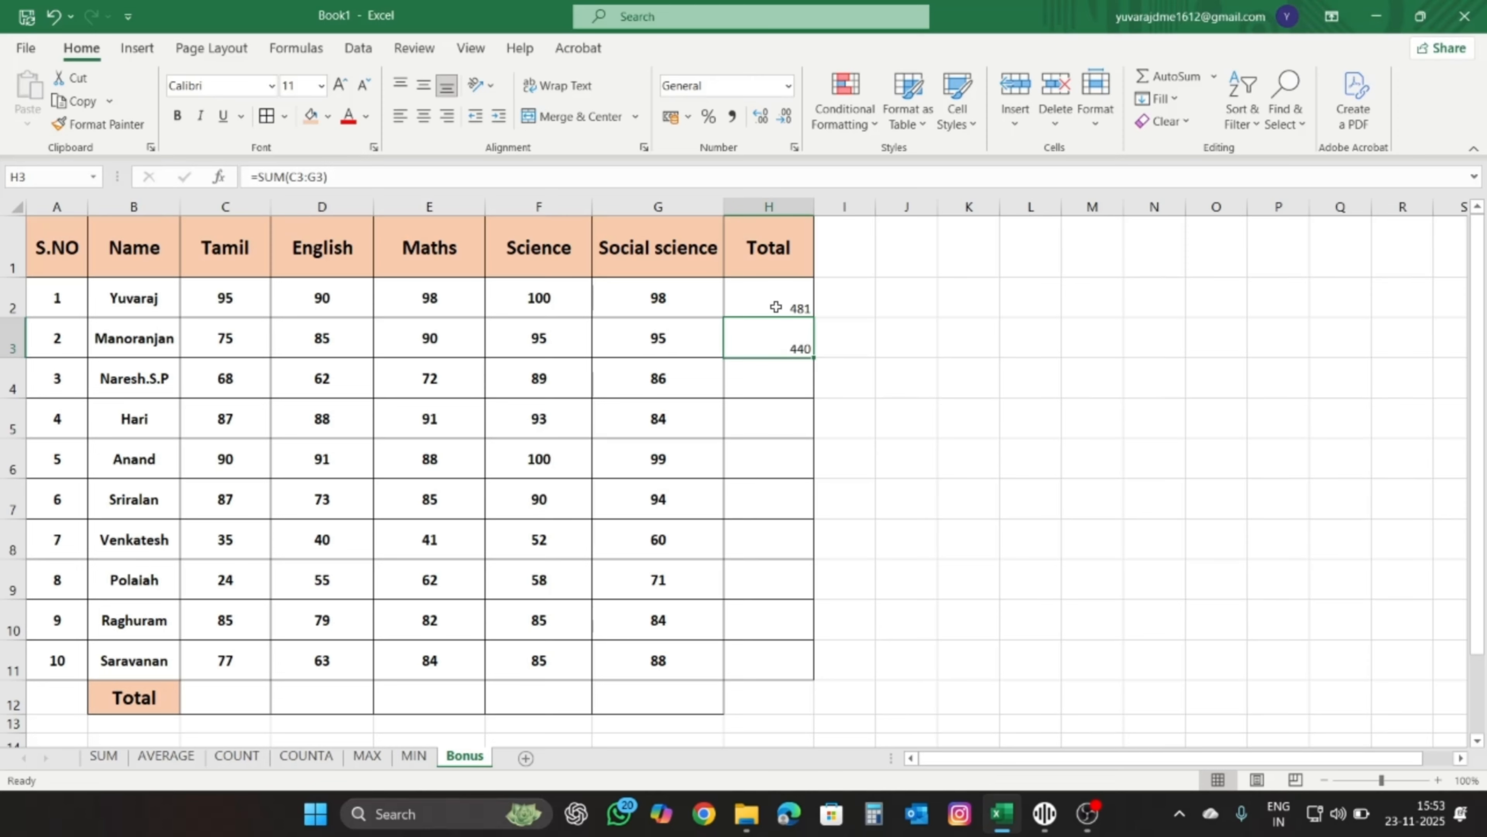
click(770, 305)
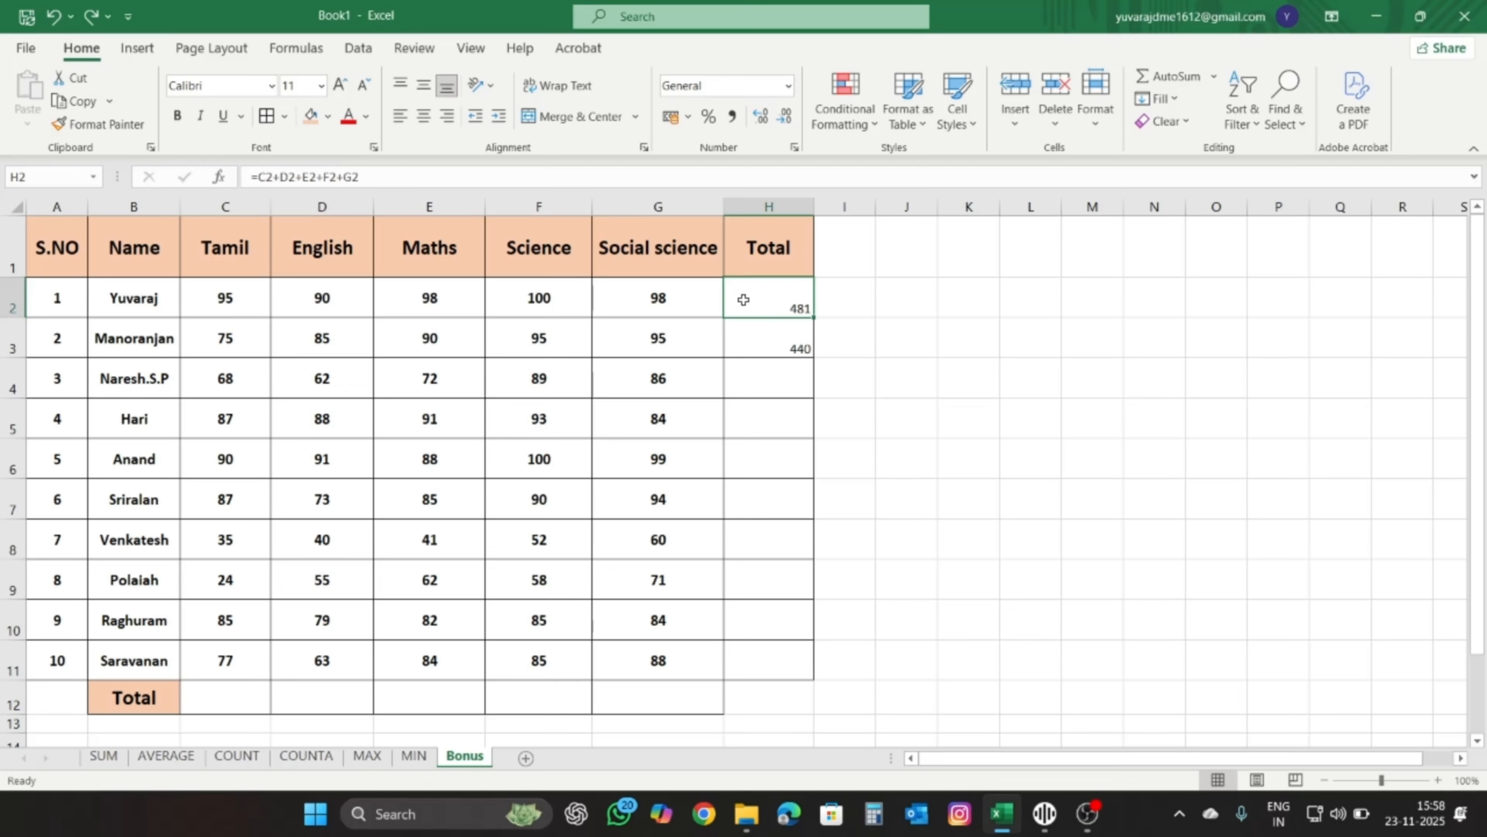
click(837, 305)
click(797, 301)
click(798, 346)
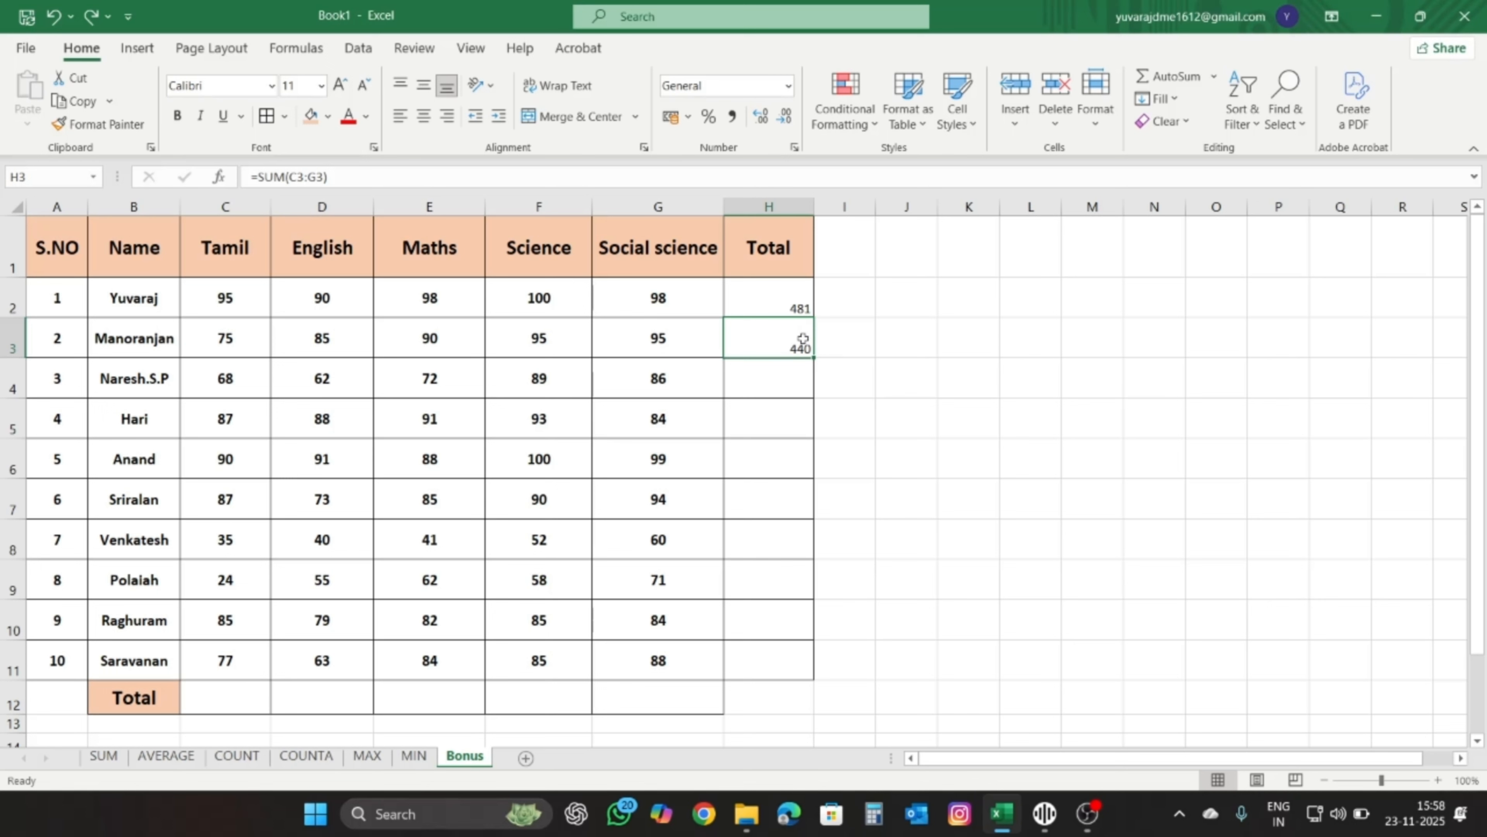
click(804, 305)
click(805, 335)
click(846, 504)
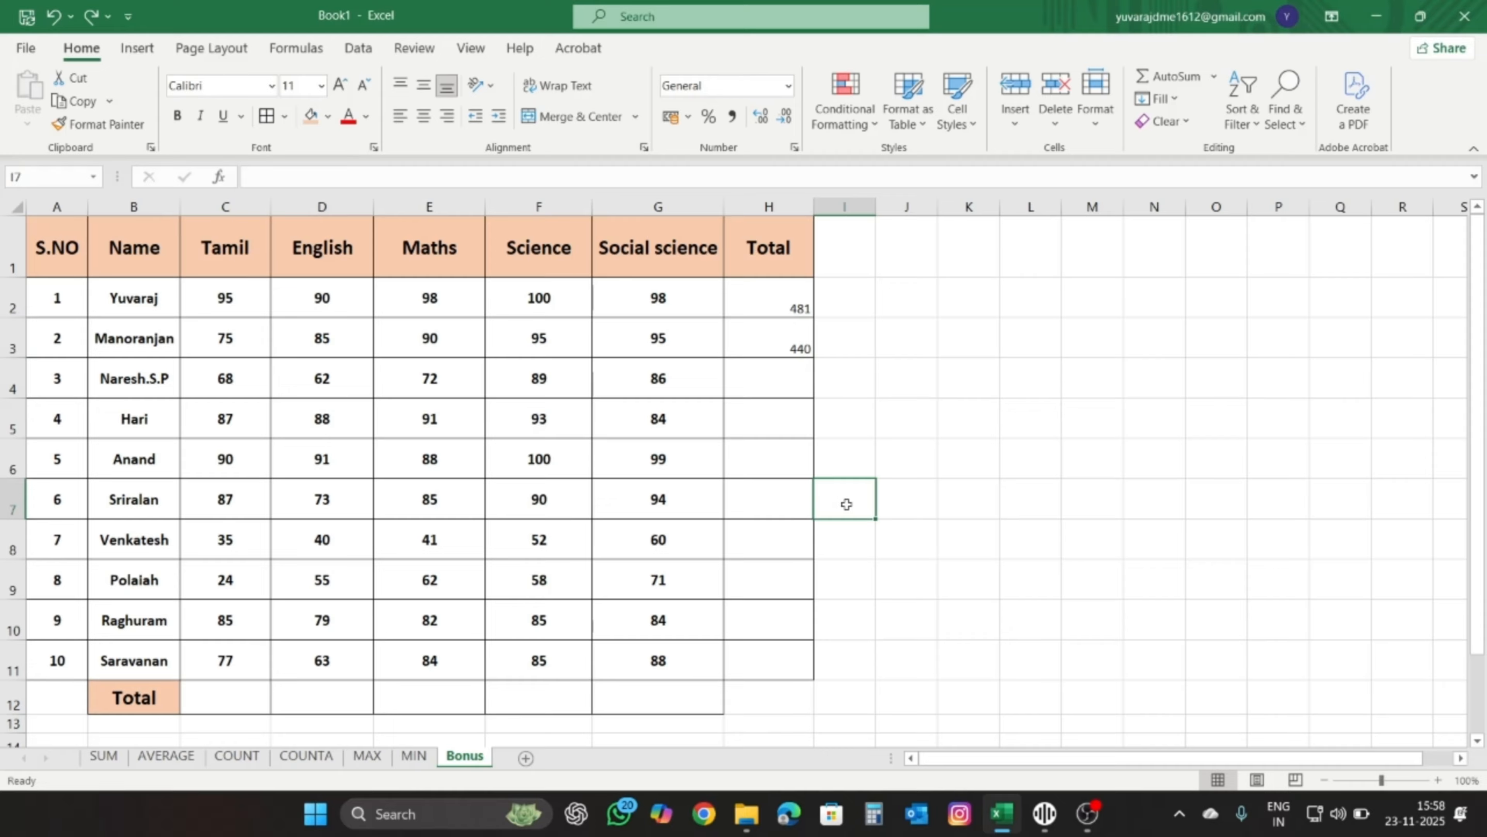